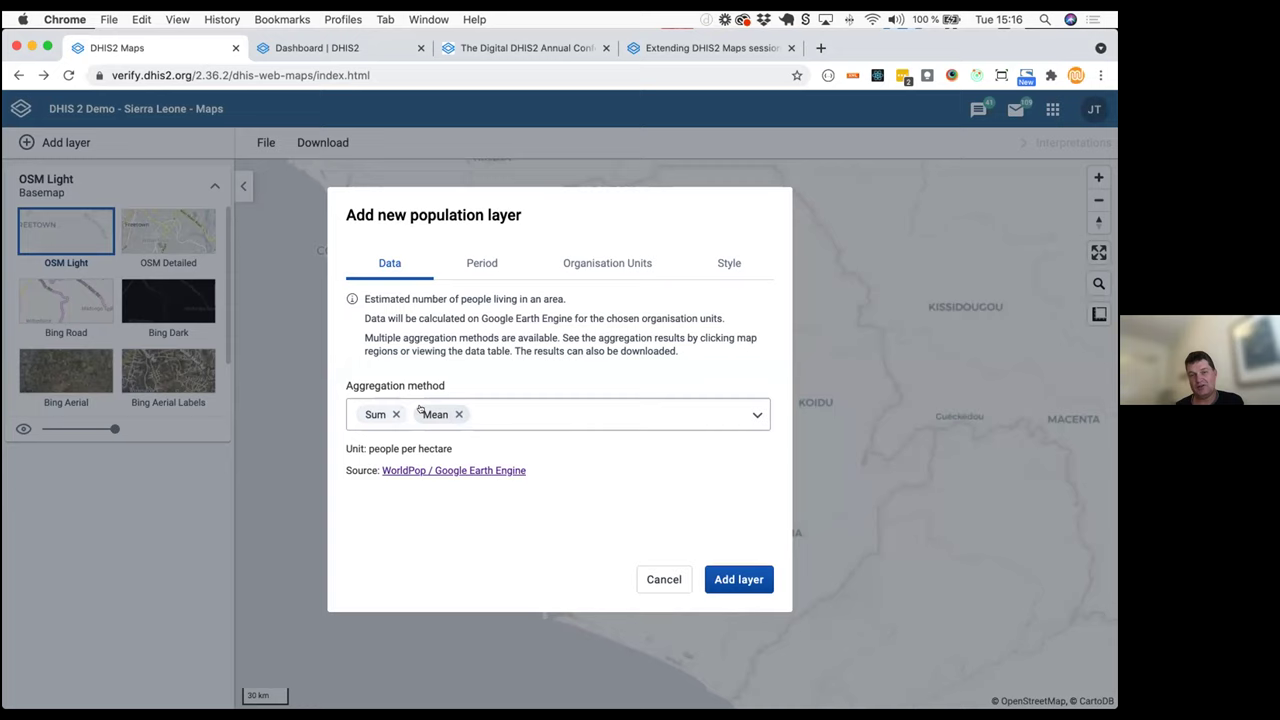
Review the population layer's measurement unit and the list of available periods, keeping 2020 as the period
drag(343, 445, 454, 451)
click(378, 446)
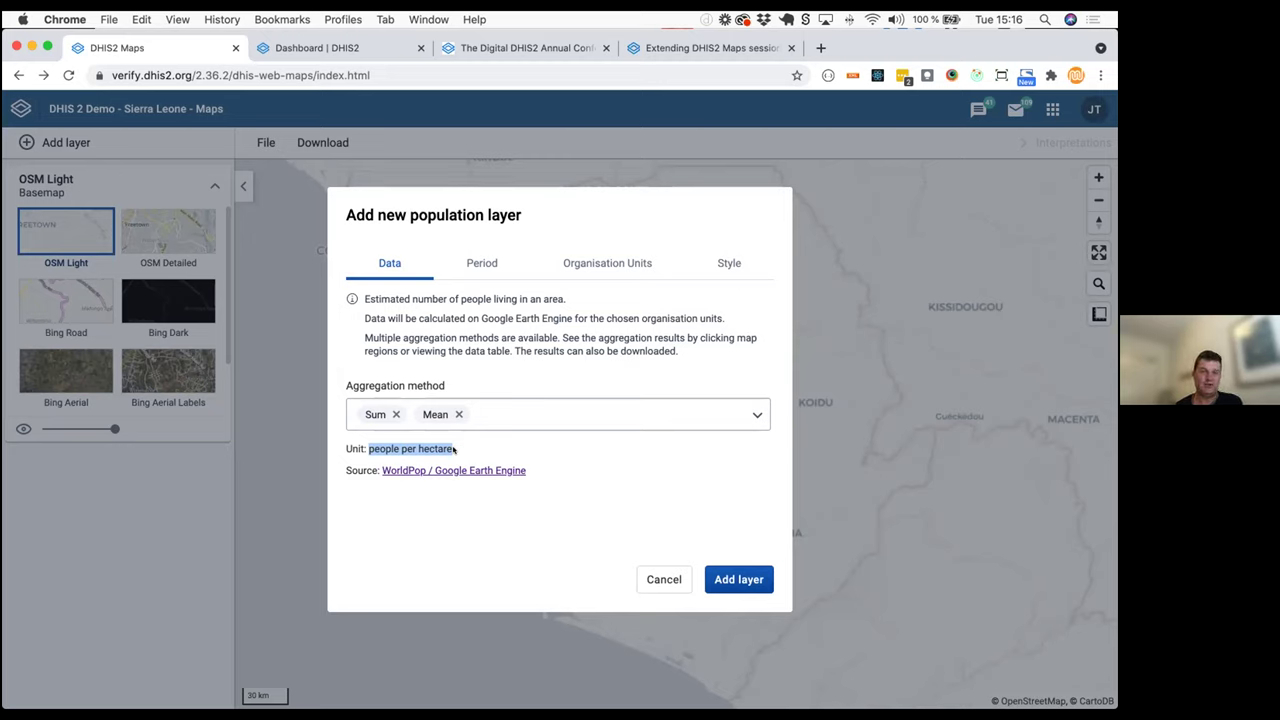
click(482, 266)
click(465, 326)
scroll(458, 422, down, 5)
scroll(458, 422, up, 5)
scroll(459, 428, down, 5)
scroll(459, 428, up, 5)
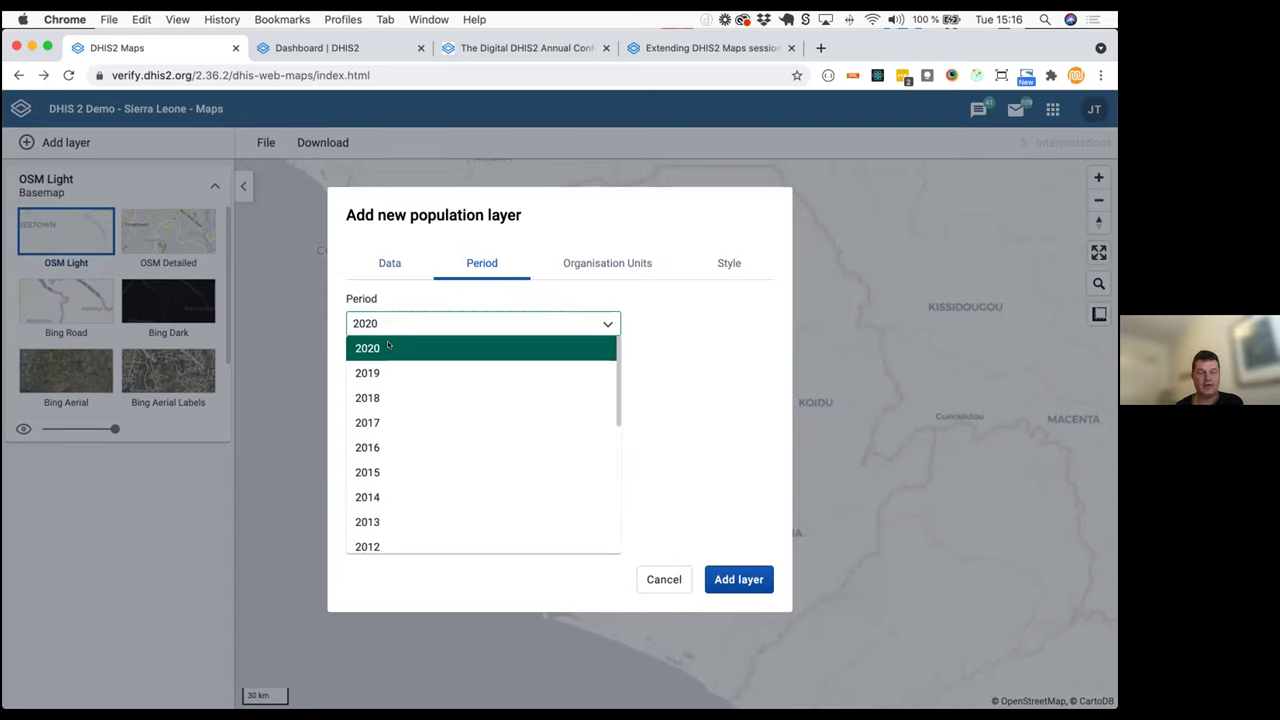
click(694, 331)
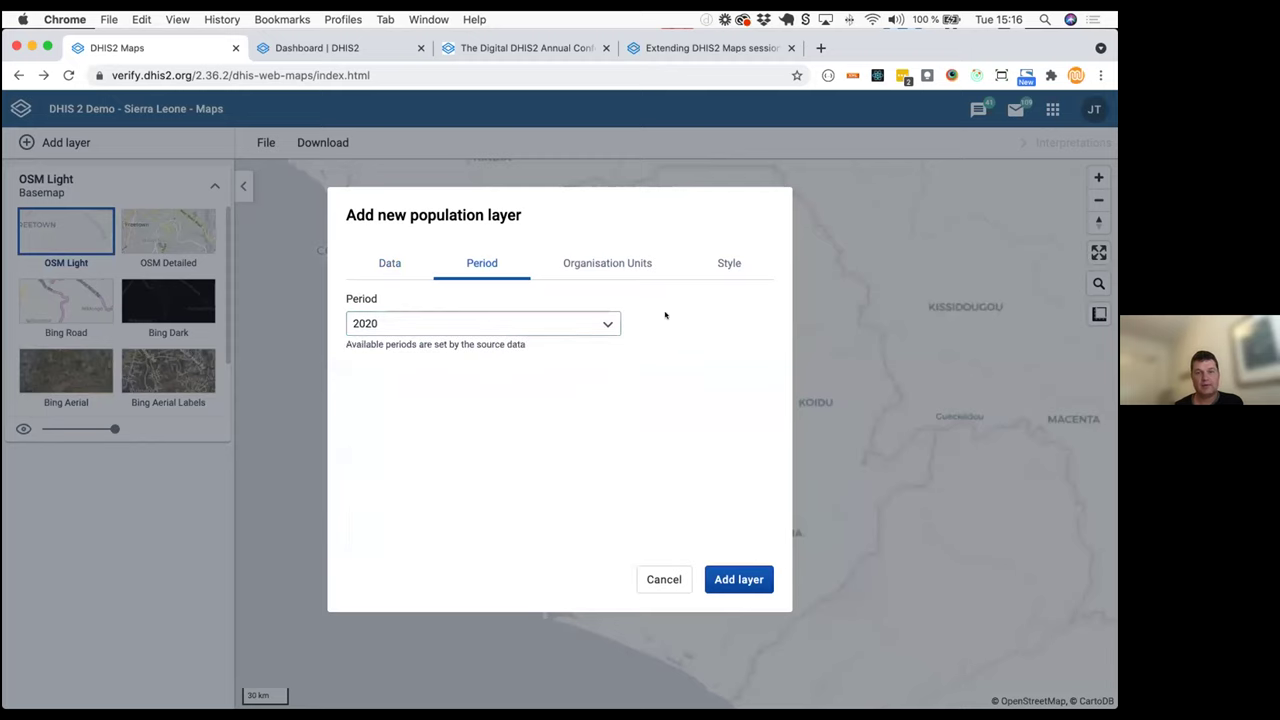
Check the organisation unit and style settings, keeping their defaults, and add the population layer to the map
click(607, 264)
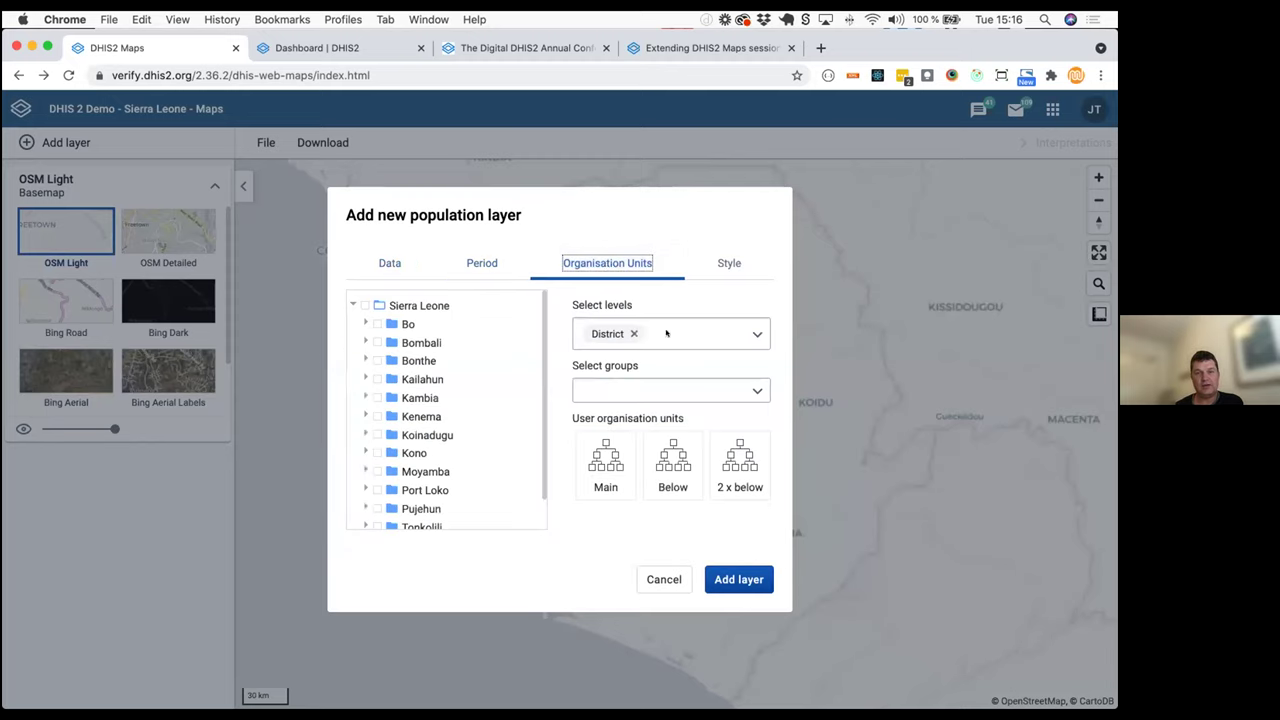
click(726, 266)
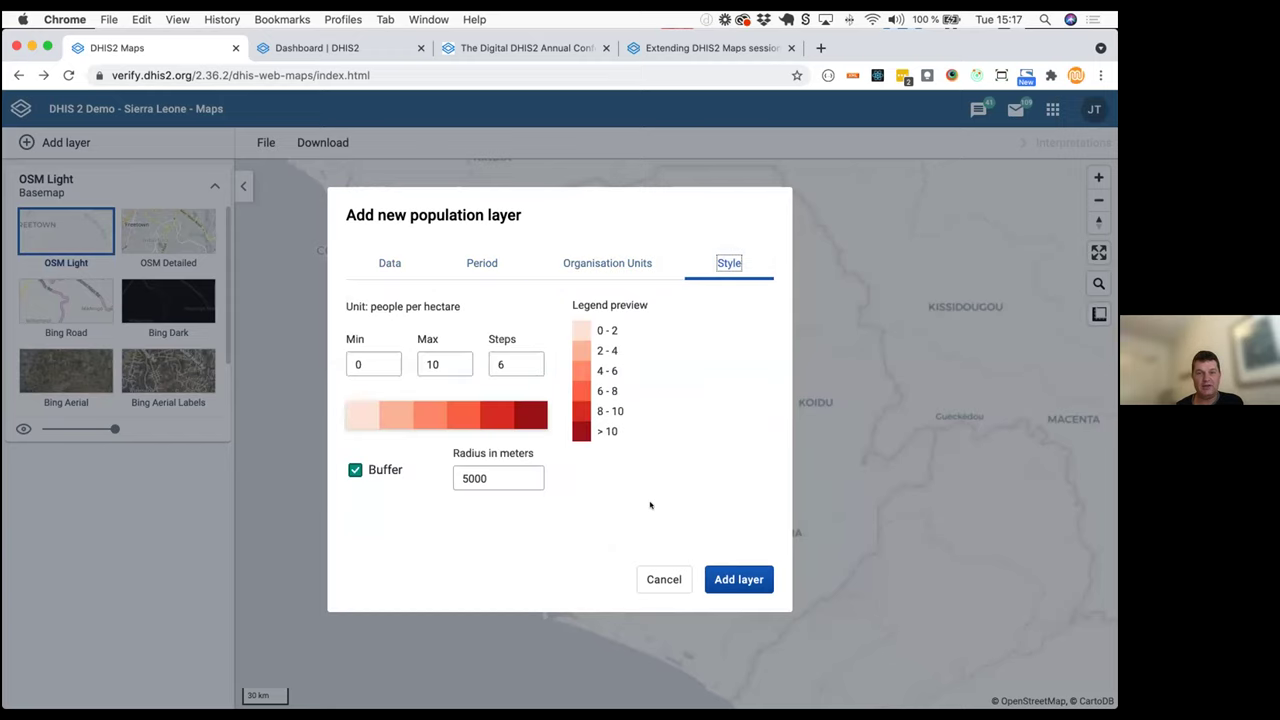
click(737, 580)
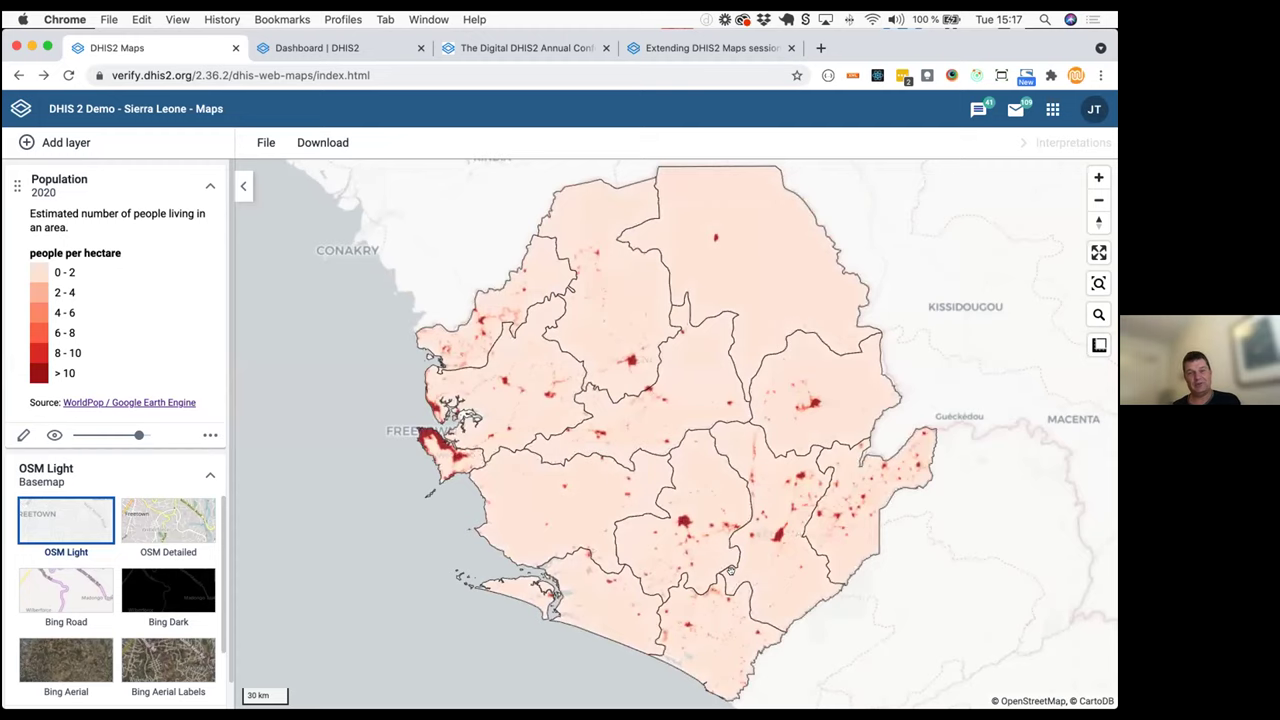
Inspect Moyamba district's mean and sum population values on the map, closing the information popup when done
scroll(671, 533, up, 3)
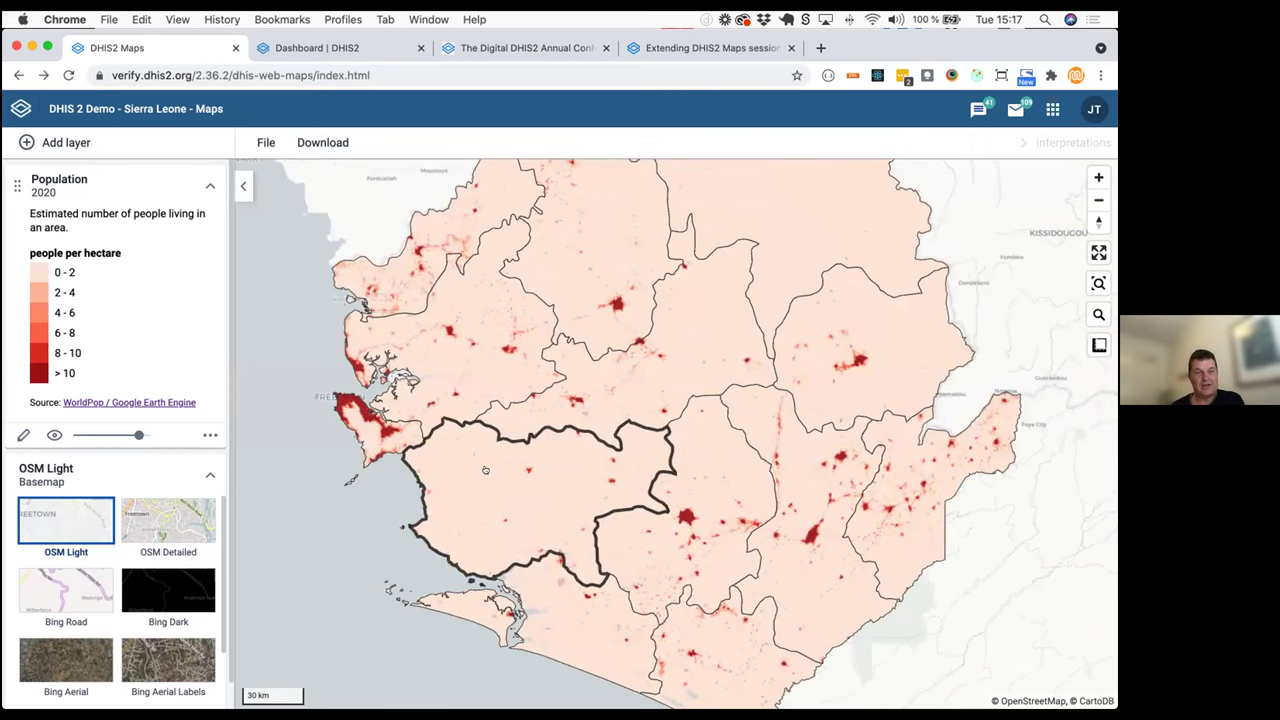
scroll(485, 470, up, 1)
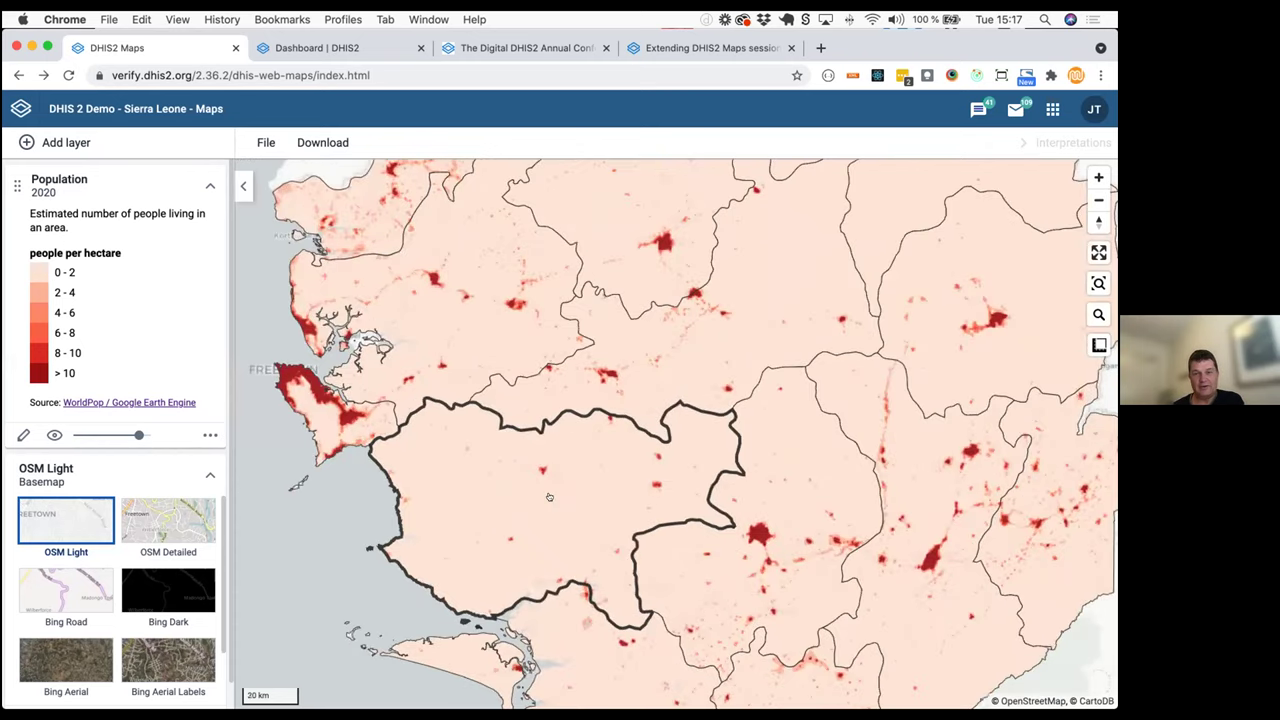
scroll(550, 497, up, 2)
scroll(646, 516, down, 3)
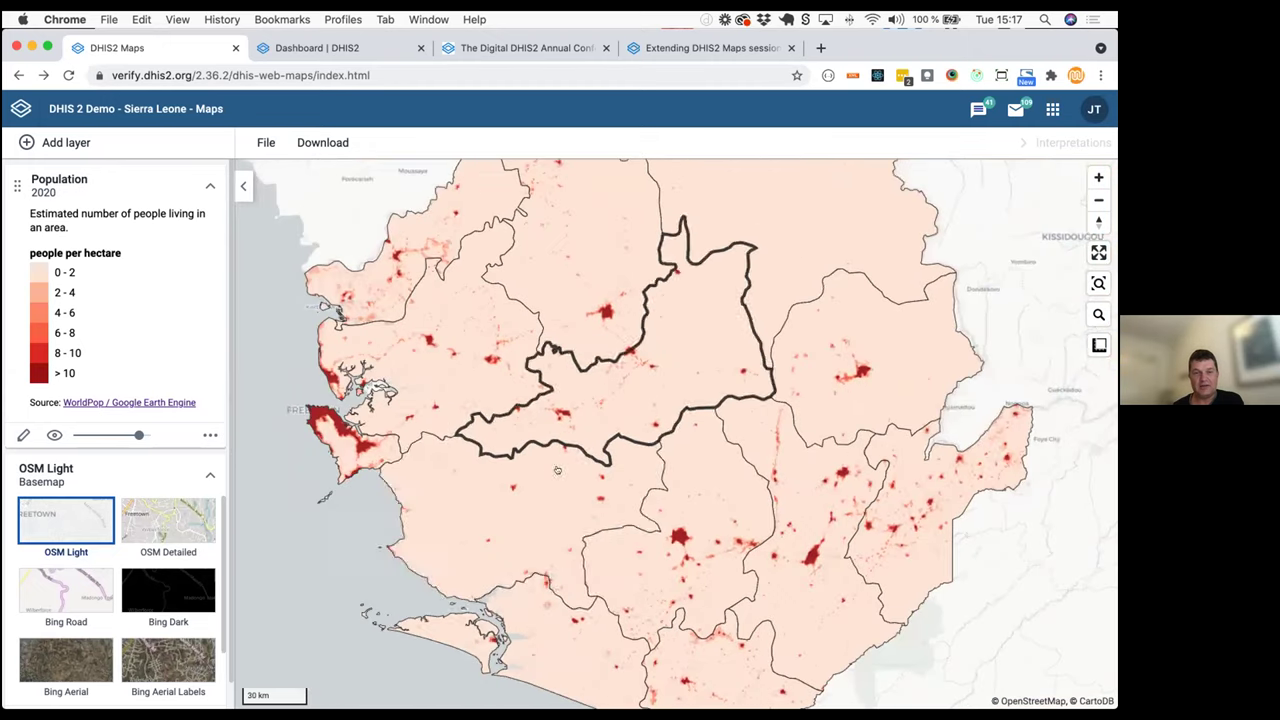
click(483, 486)
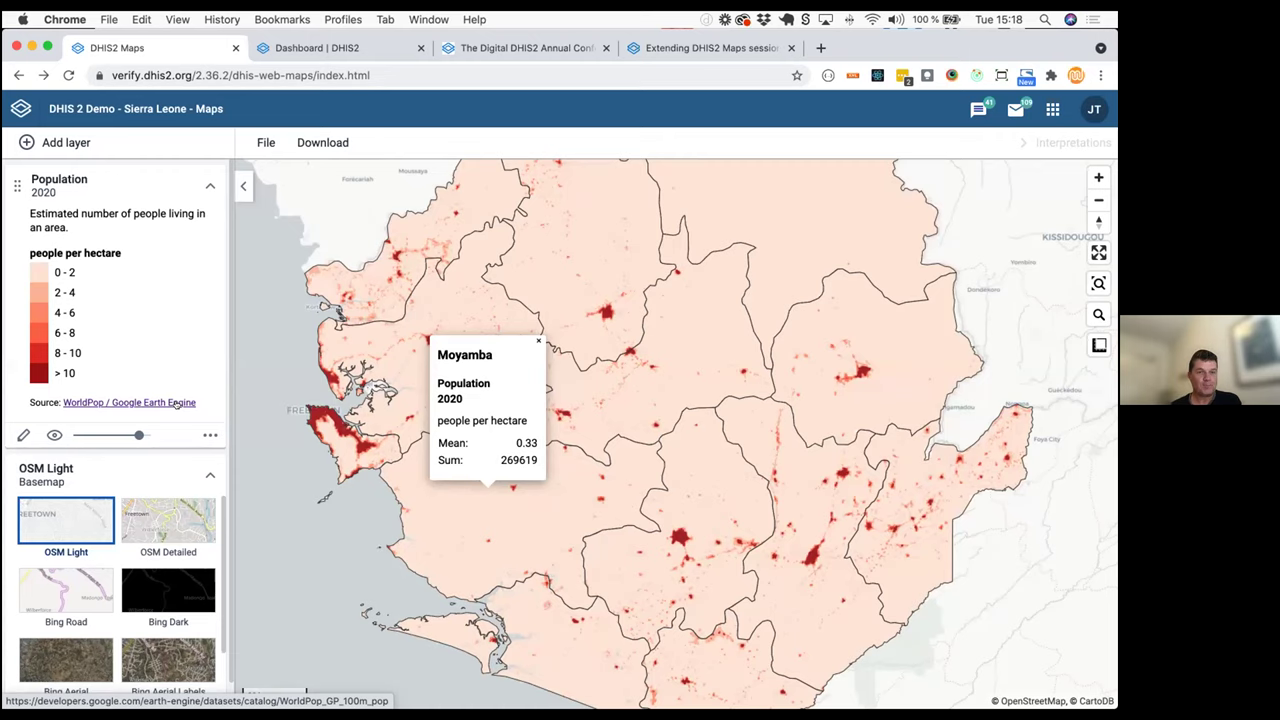
click(535, 342)
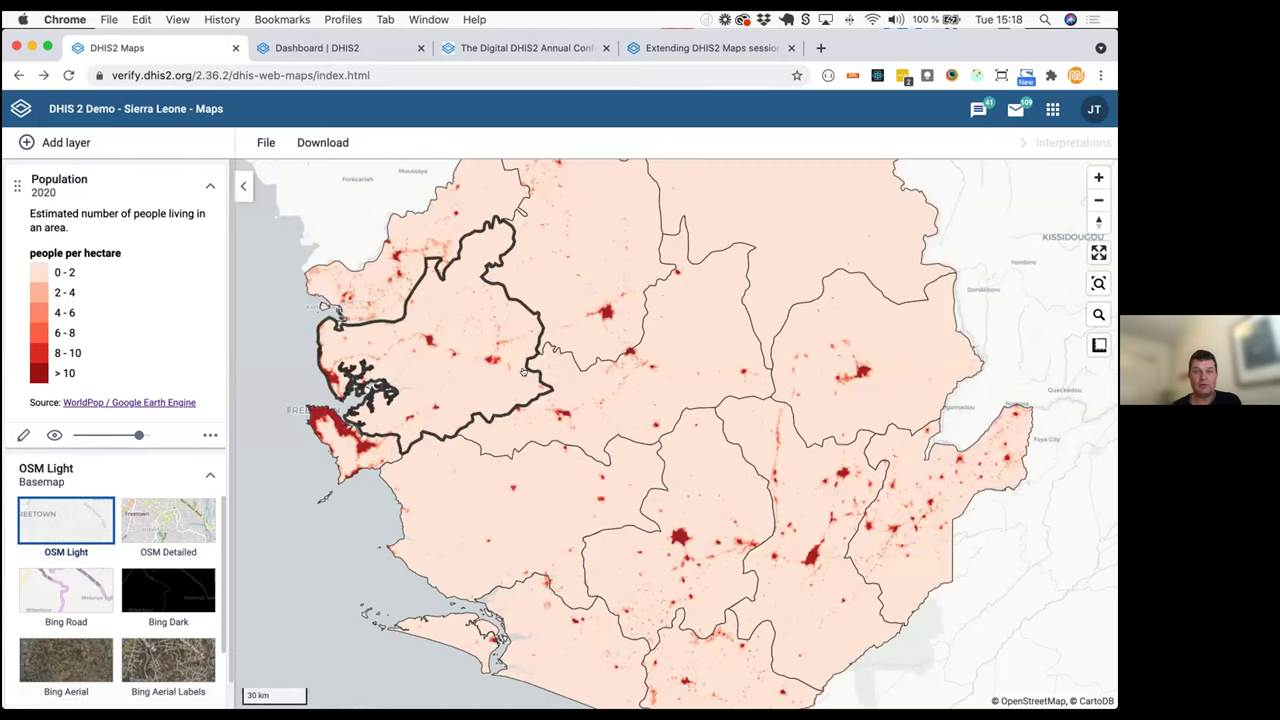
Show the data table for the 2020 Population layer
scroll(567, 410, down, 2)
drag(567, 410, 577, 412)
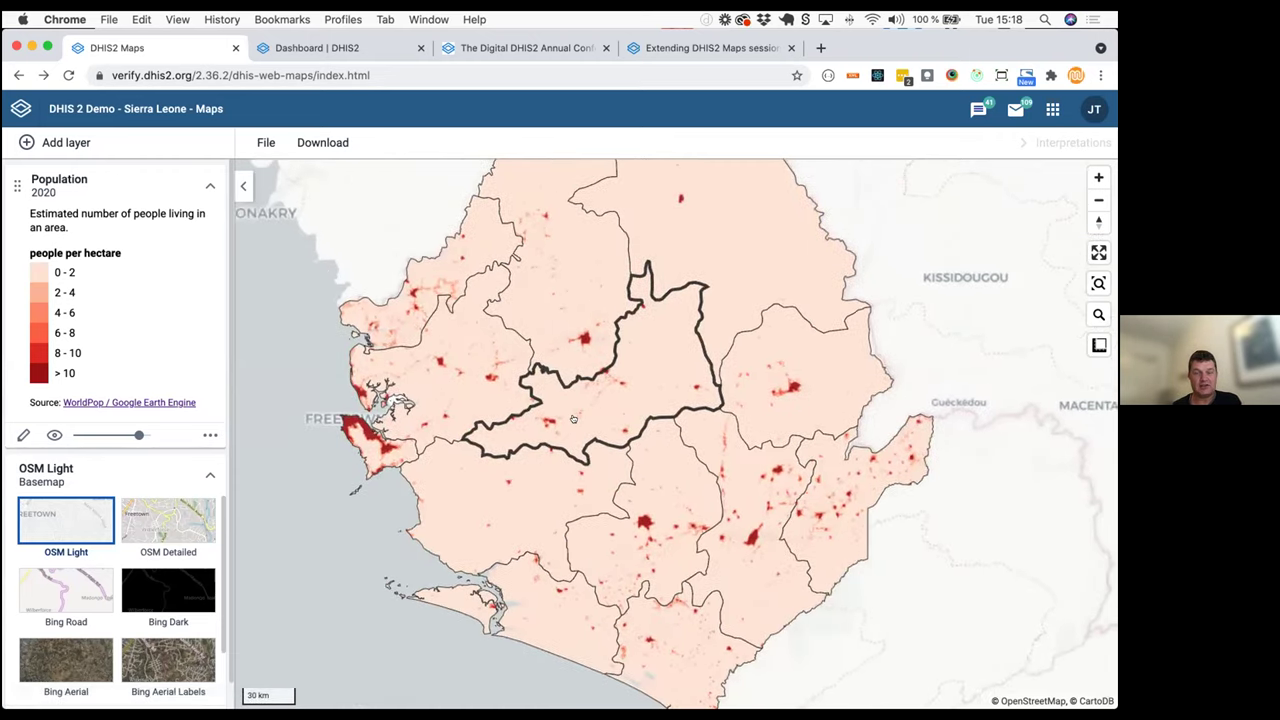
click(206, 434)
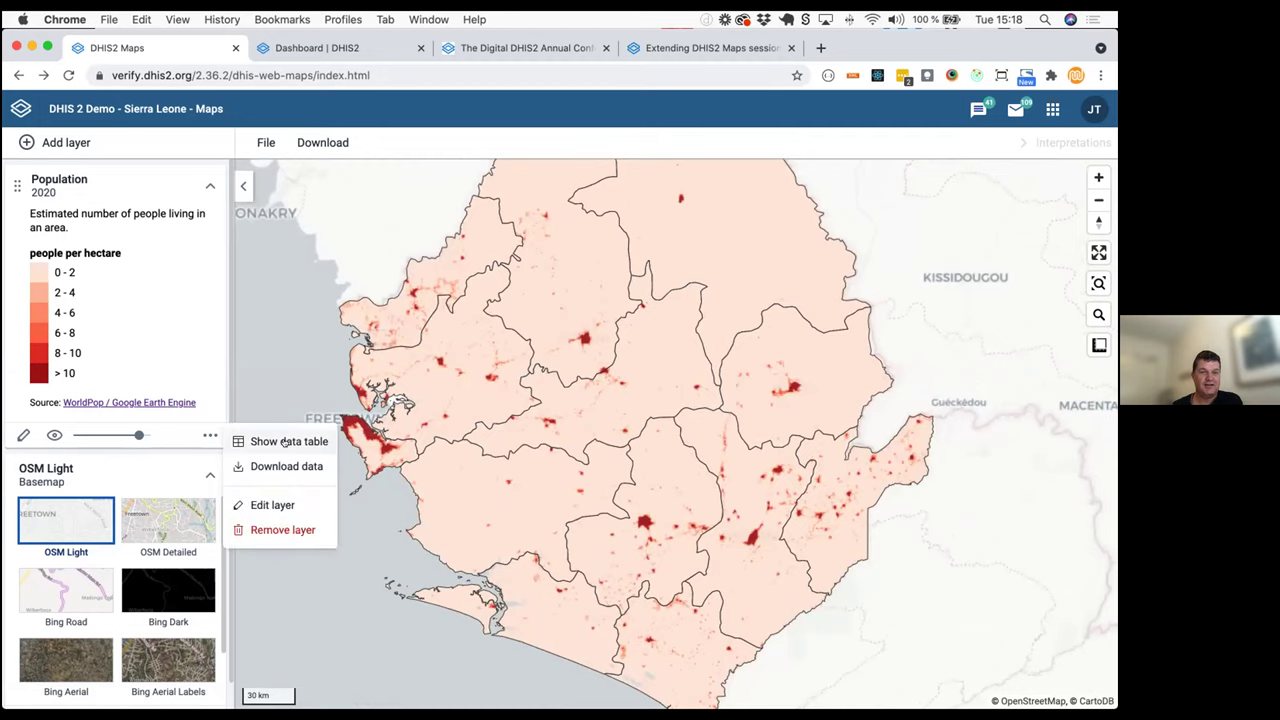
click(285, 441)
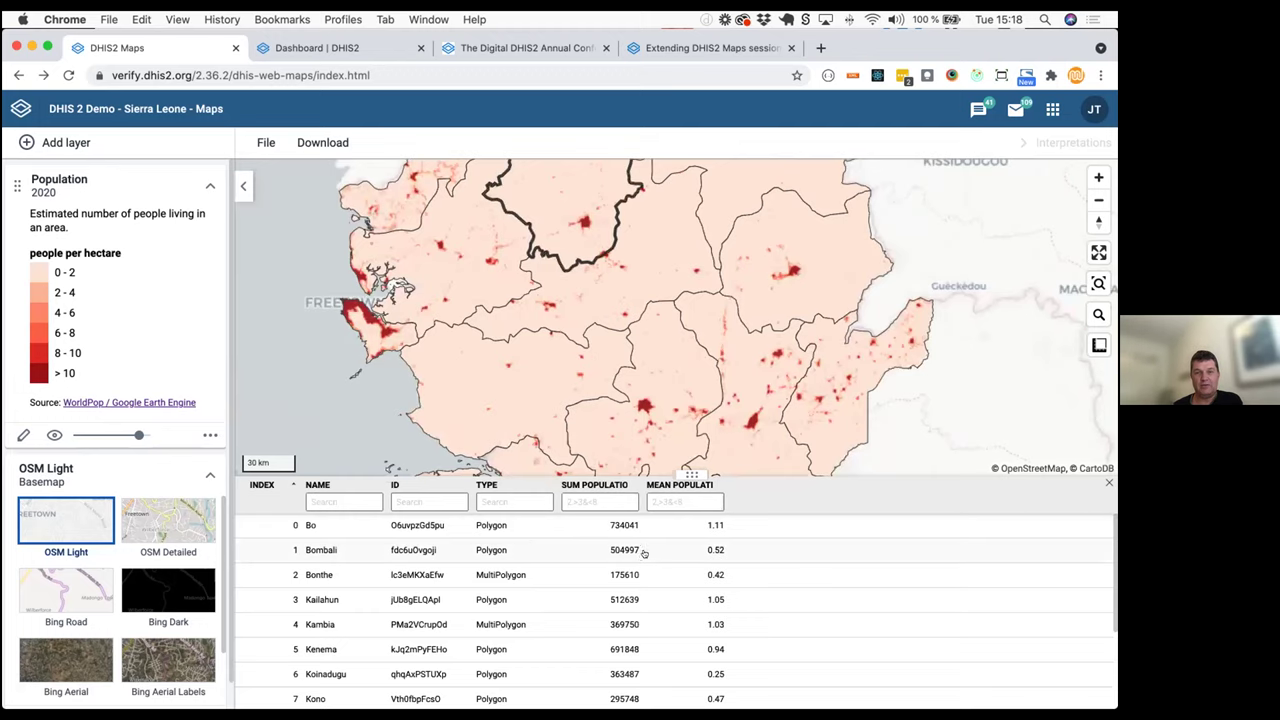
Sort the district data table by sum of population in descending order
scroll(693, 310, down, 2)
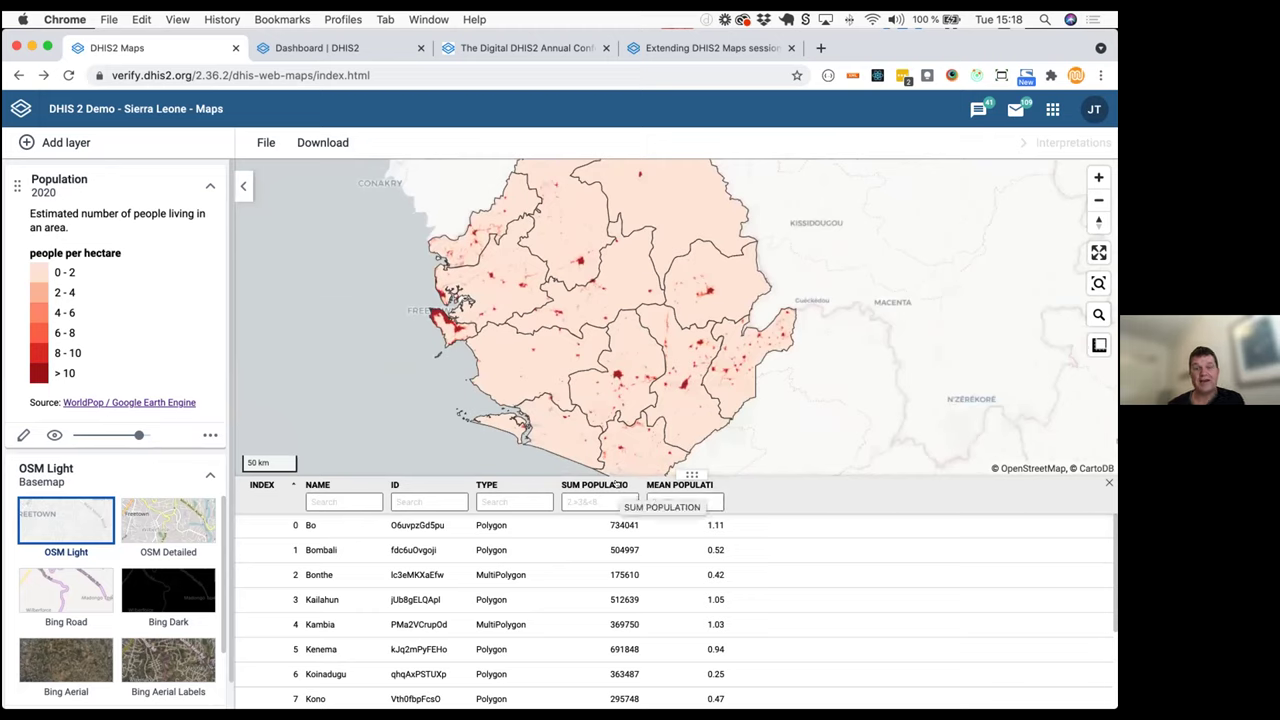
click(609, 484)
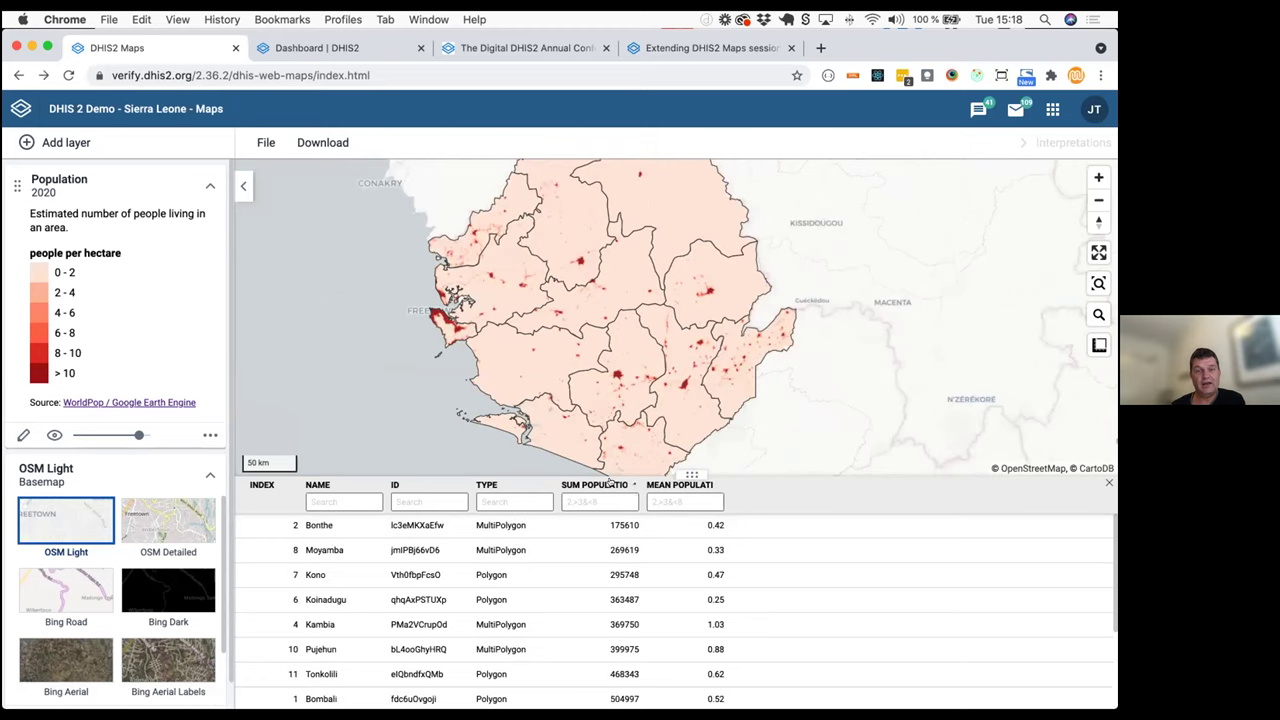
mouse_move(610, 550)
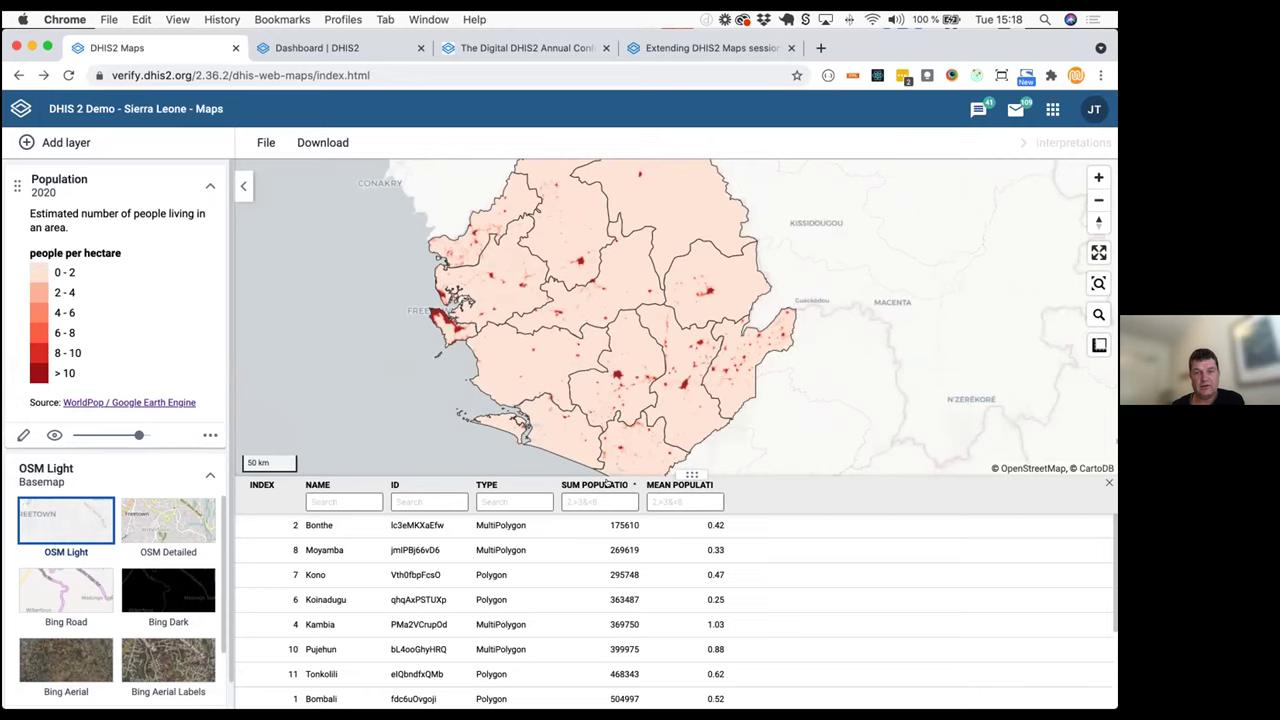
click(607, 484)
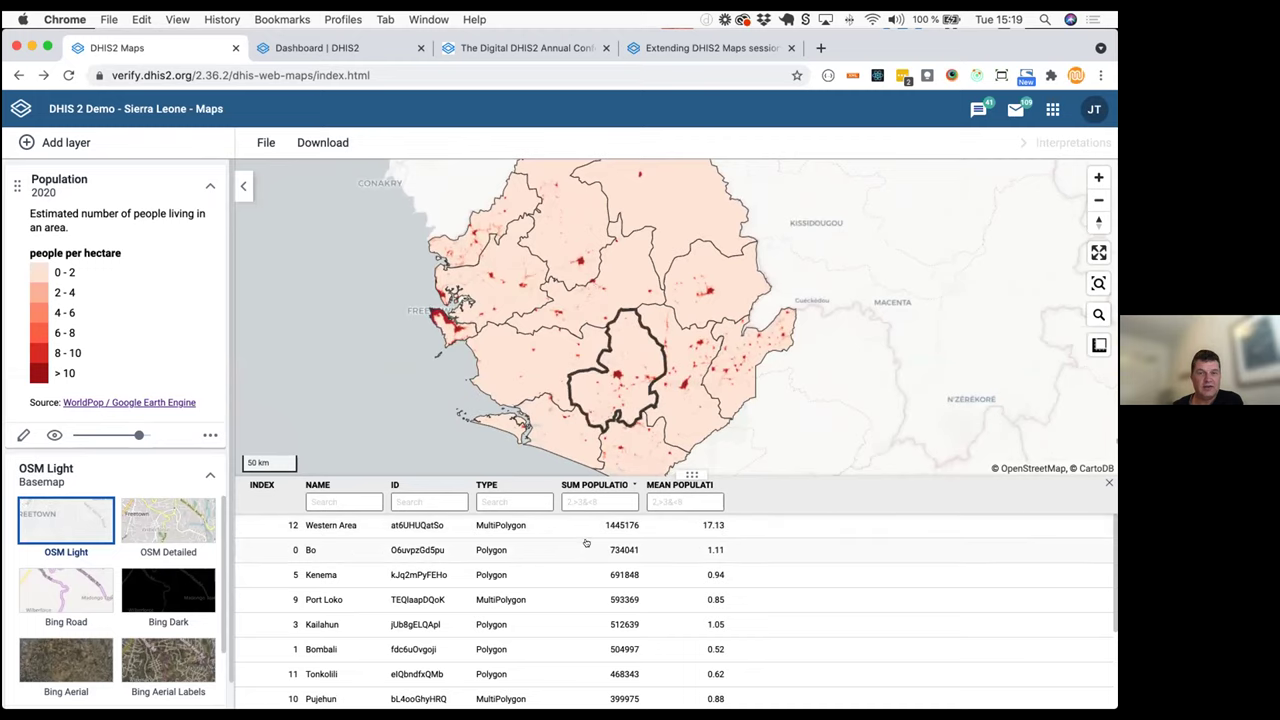
Drill down one level into the Port Loko district, just north-east of Freetown, on the map
scroll(710, 320, down, 1)
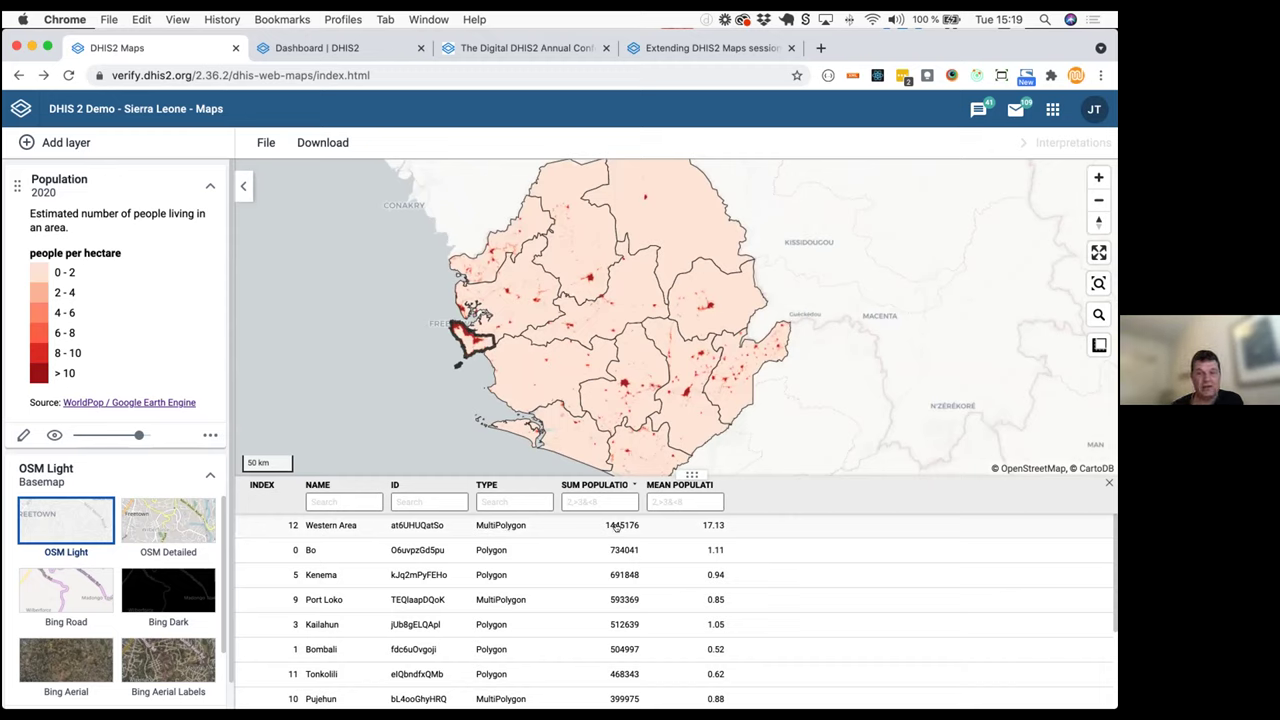
scroll(456, 342, up, 2)
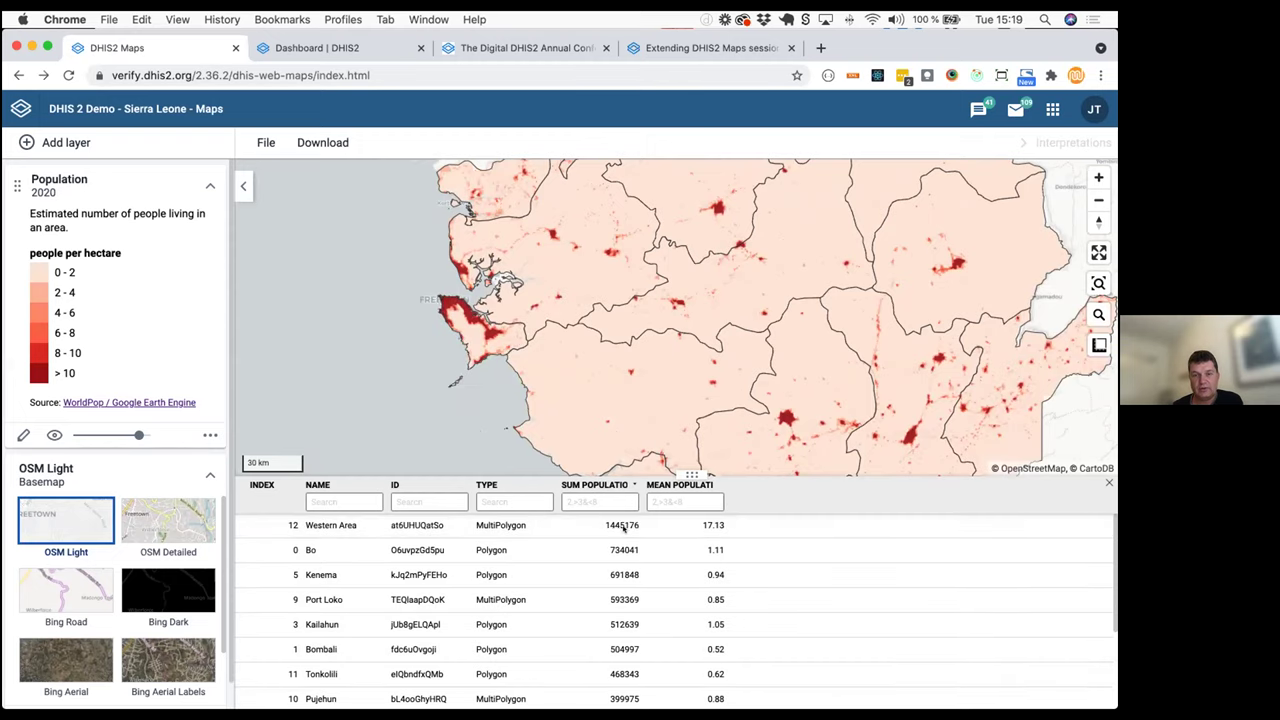
scroll(607, 371, down, 3)
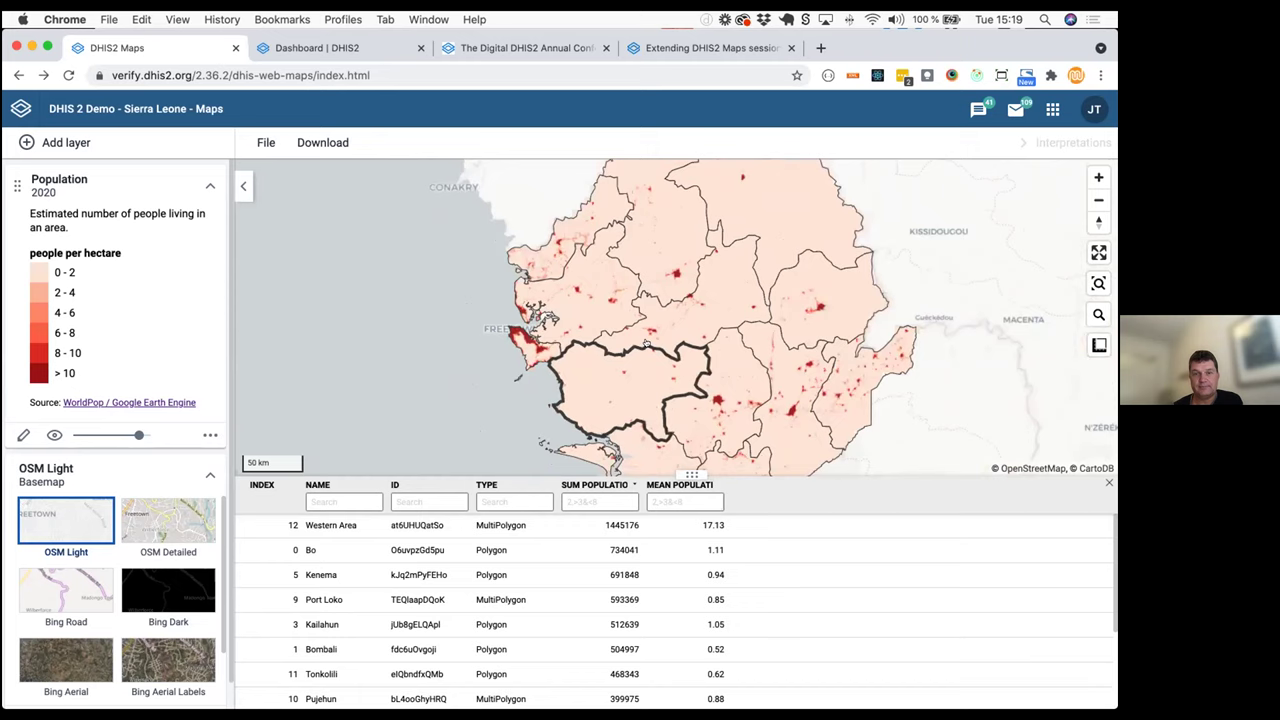
drag(666, 330, 657, 320)
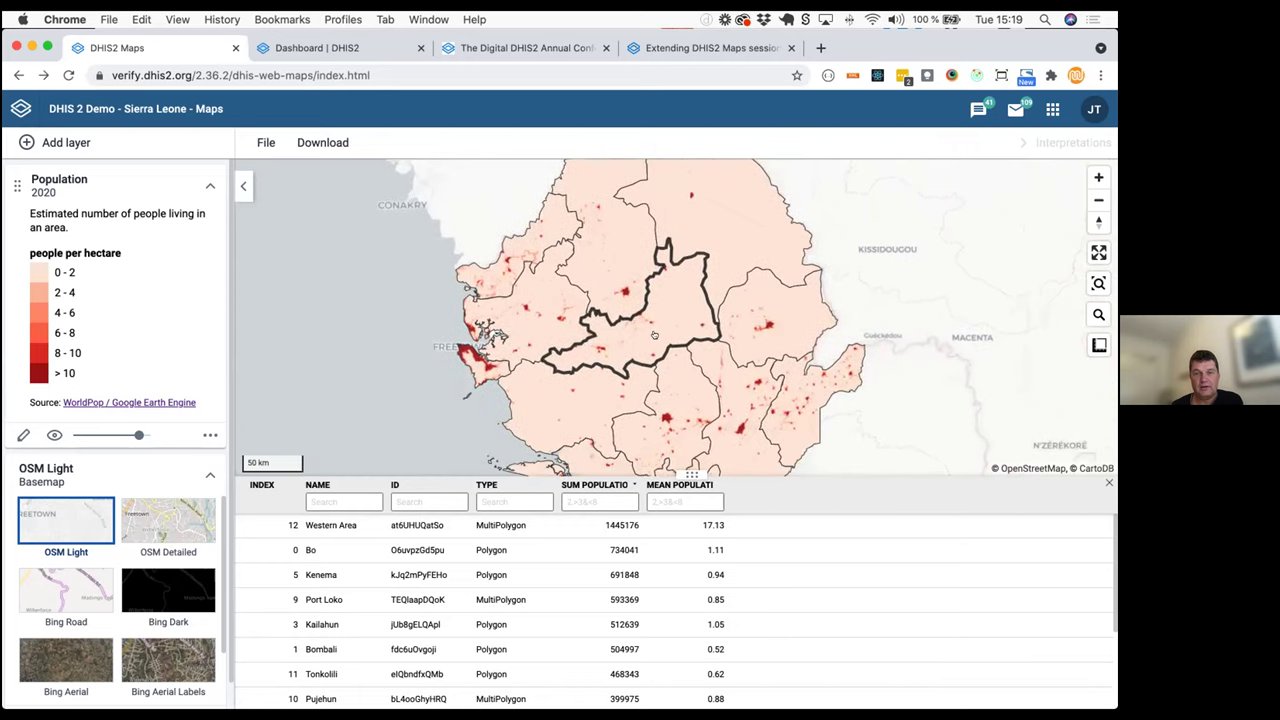
scroll(543, 317, up, 1)
scroll(541, 317, down, 1)
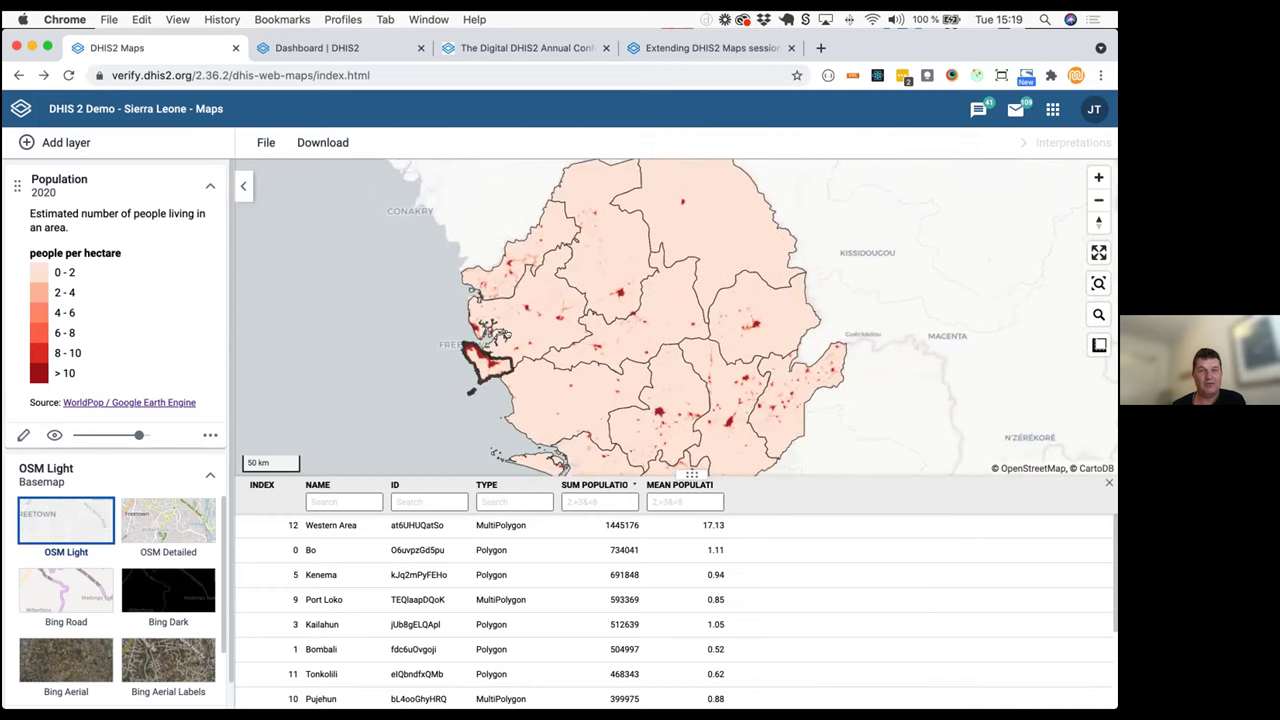
scroll(529, 320, up, 1)
scroll(529, 320, up, 1)
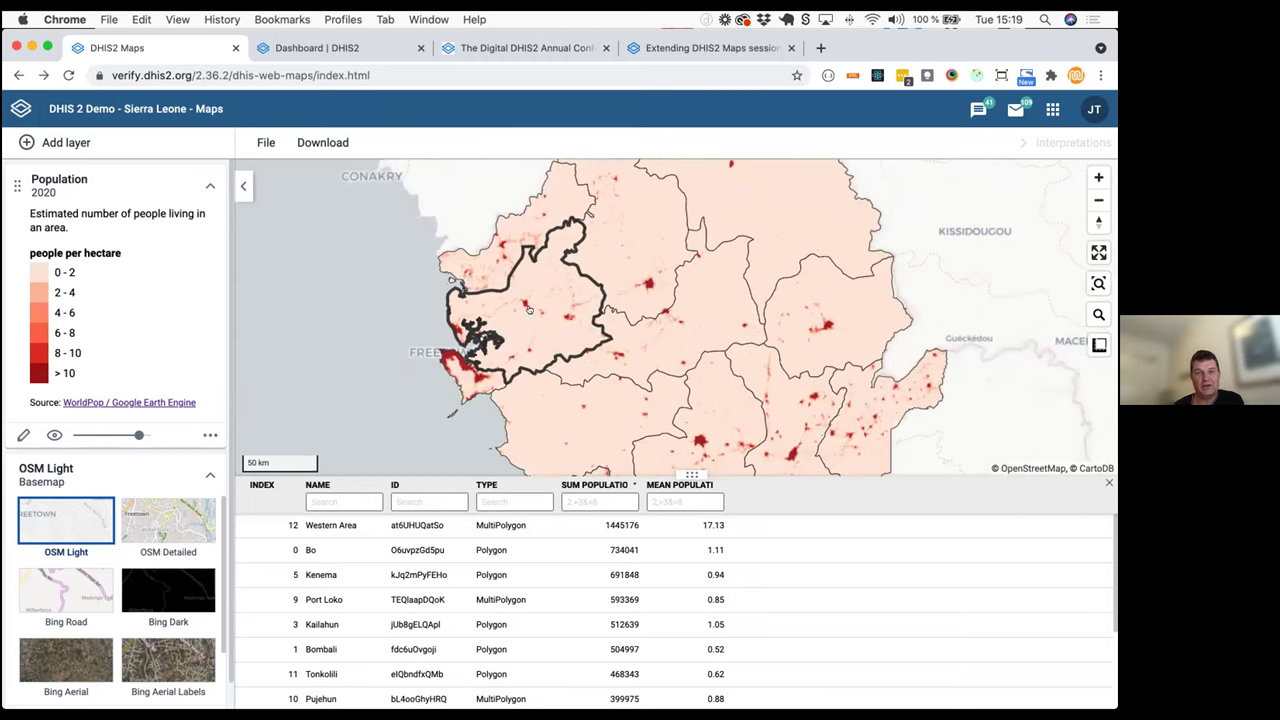
right_click(529, 310)
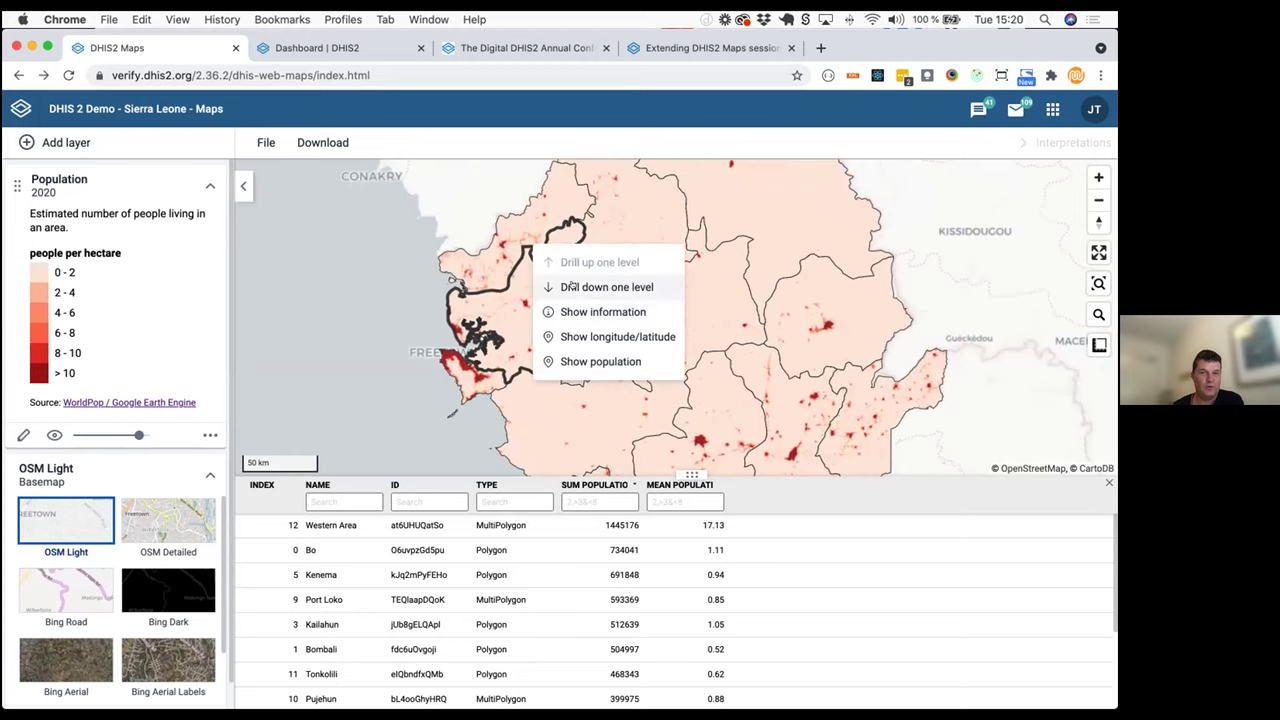
click(572, 286)
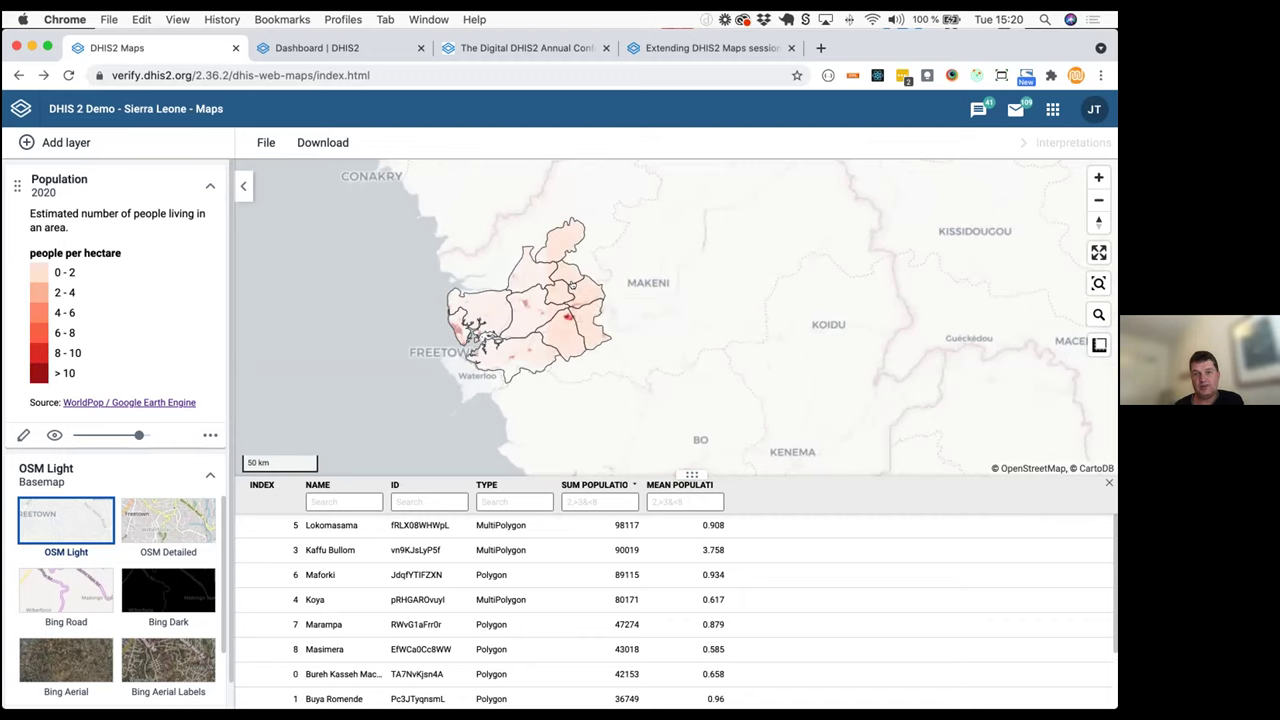
Sort the data table of Port Loko's subdivisions by mean population in descending order
scroll(570, 297, up, 5)
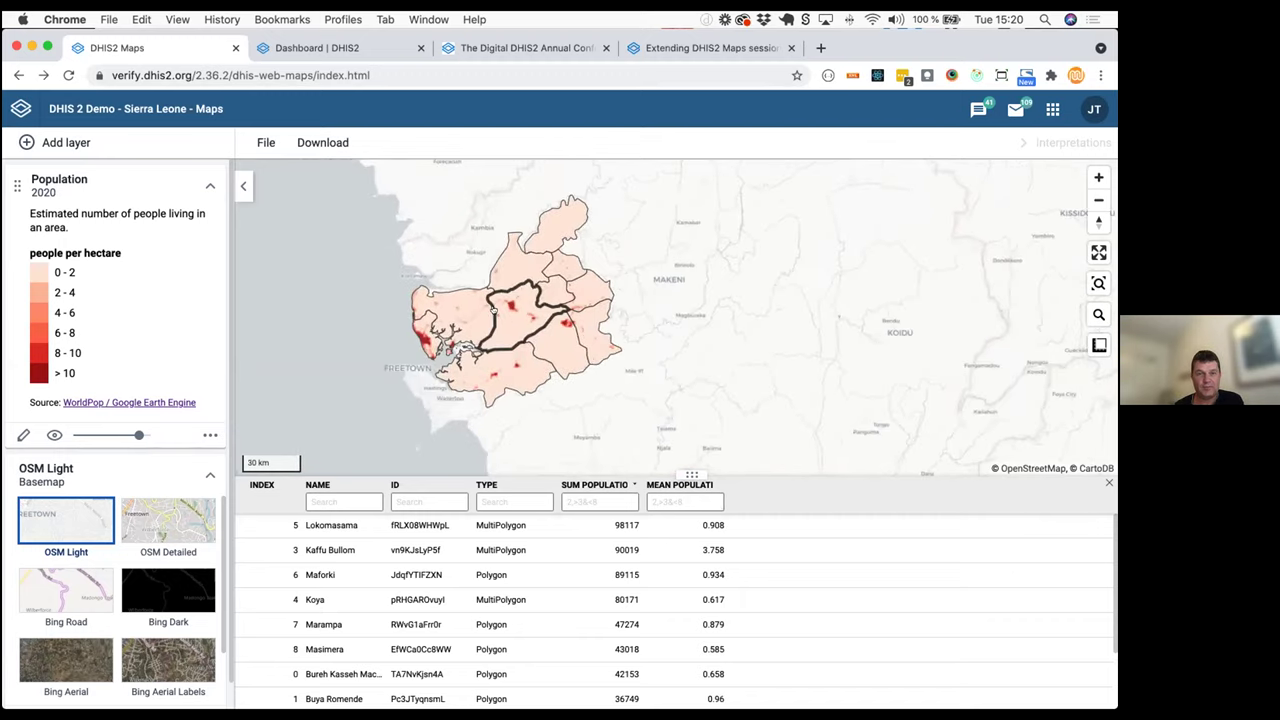
drag(572, 318, 628, 332)
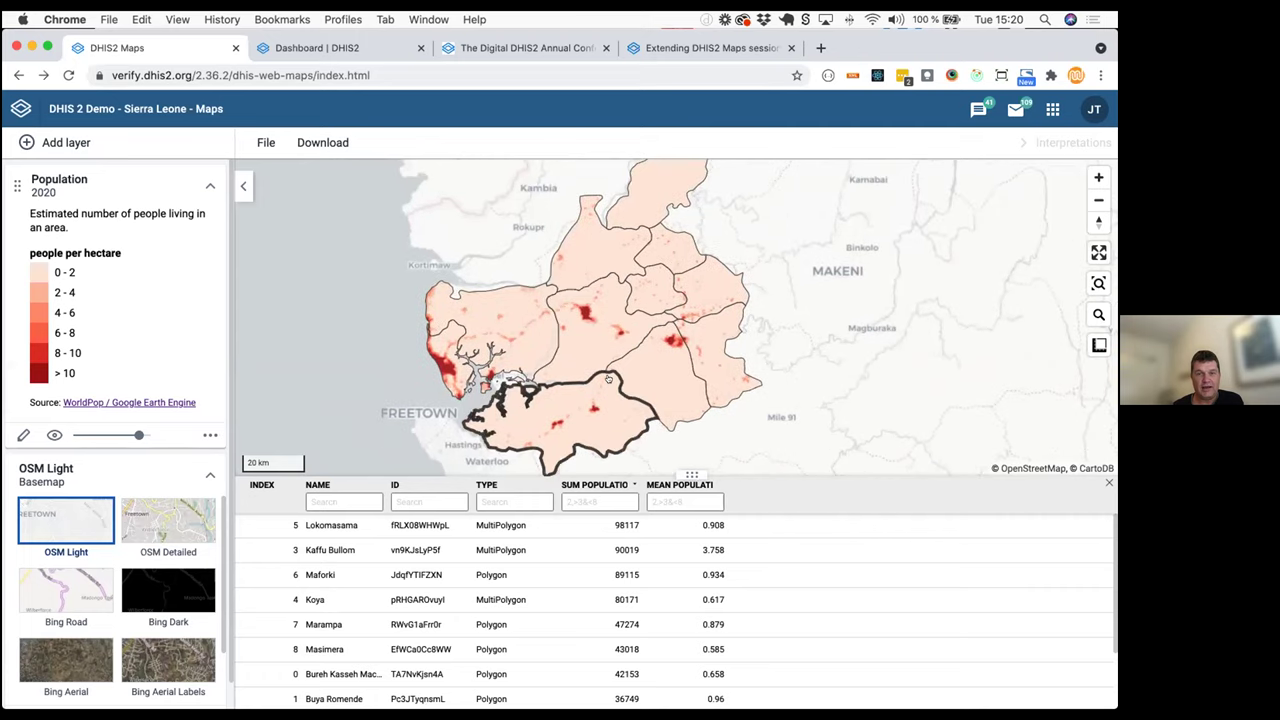
click(604, 484)
click(605, 483)
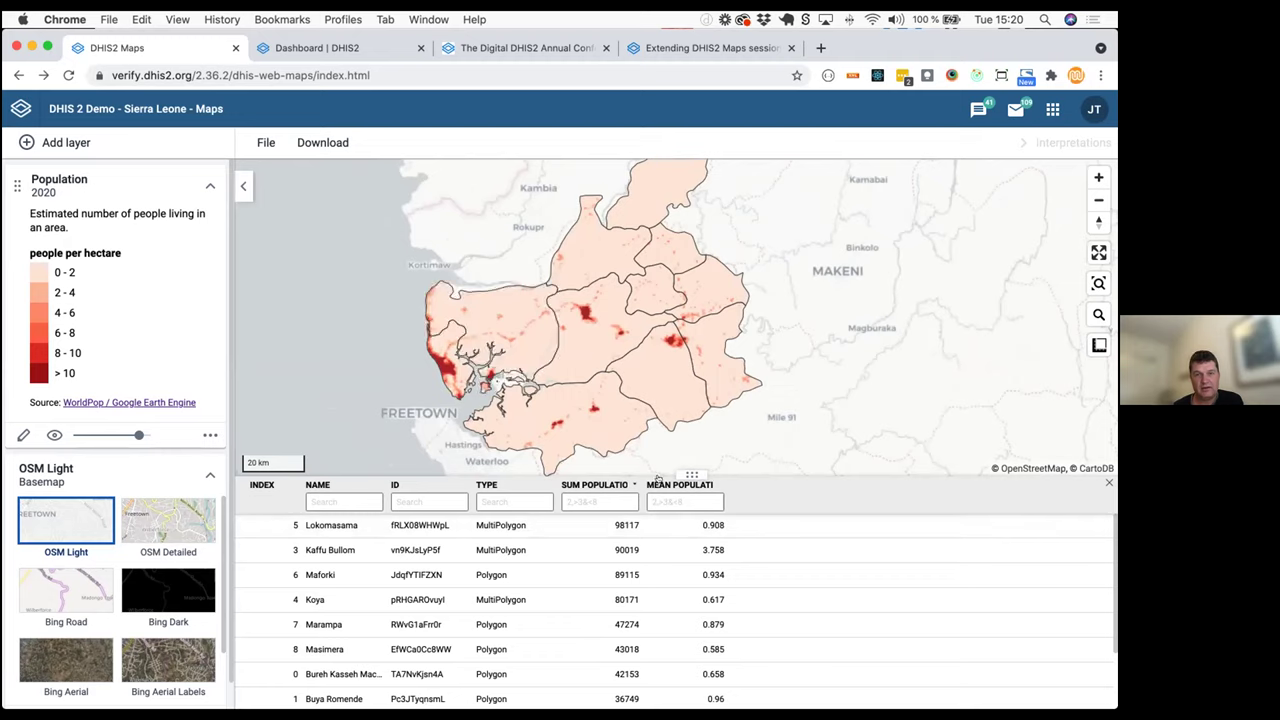
click(690, 485)
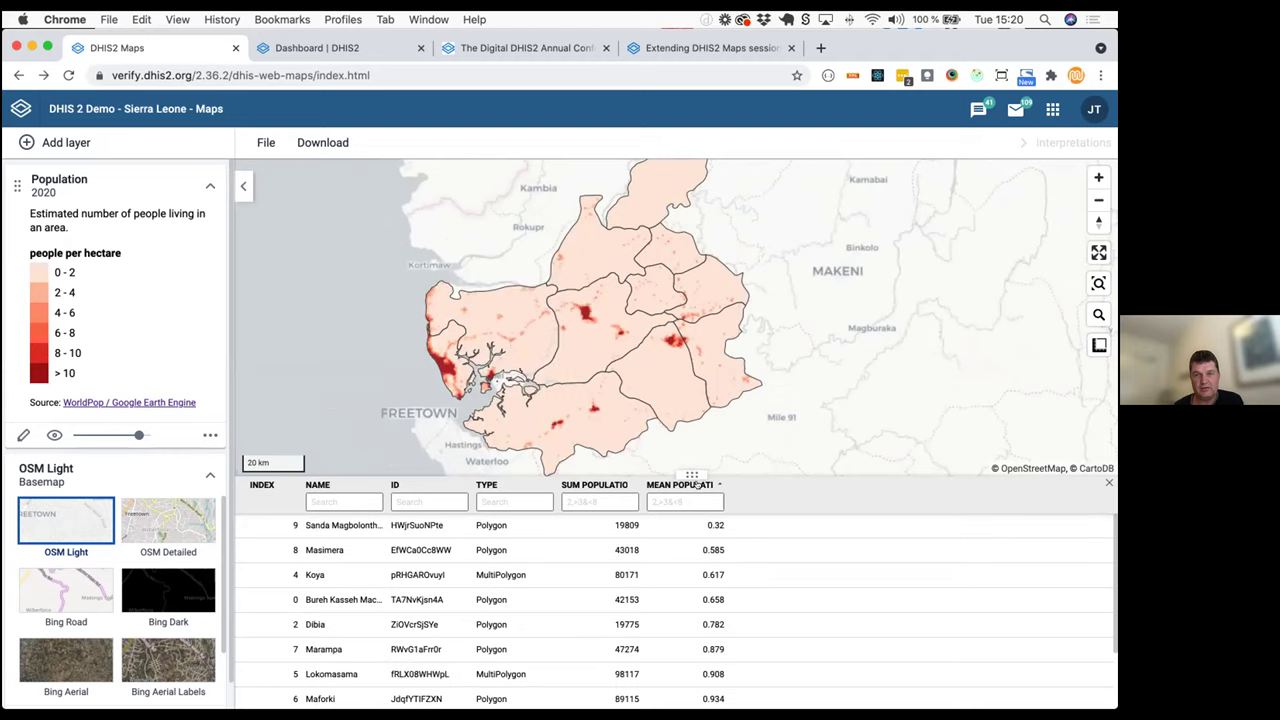
click(697, 483)
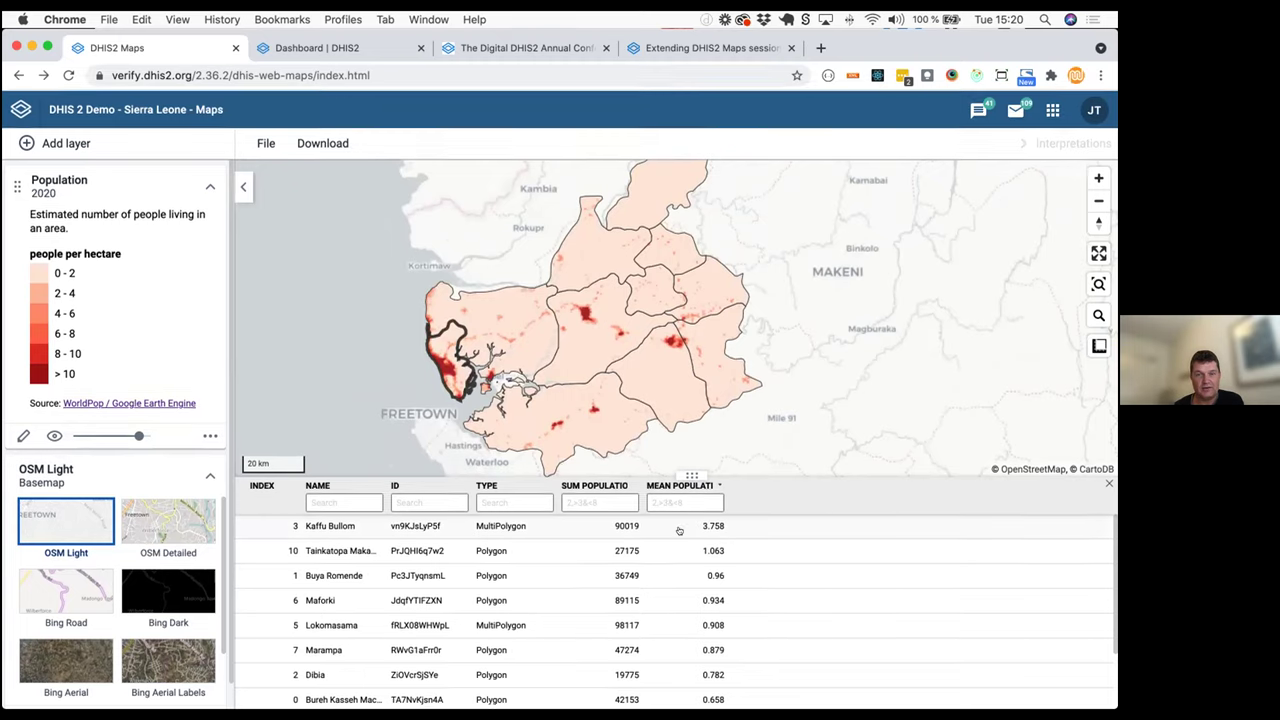
Drill down one level into Port Loko's southernmost subdivision, just east of Freetown, on the map
scroll(445, 395, up, 4)
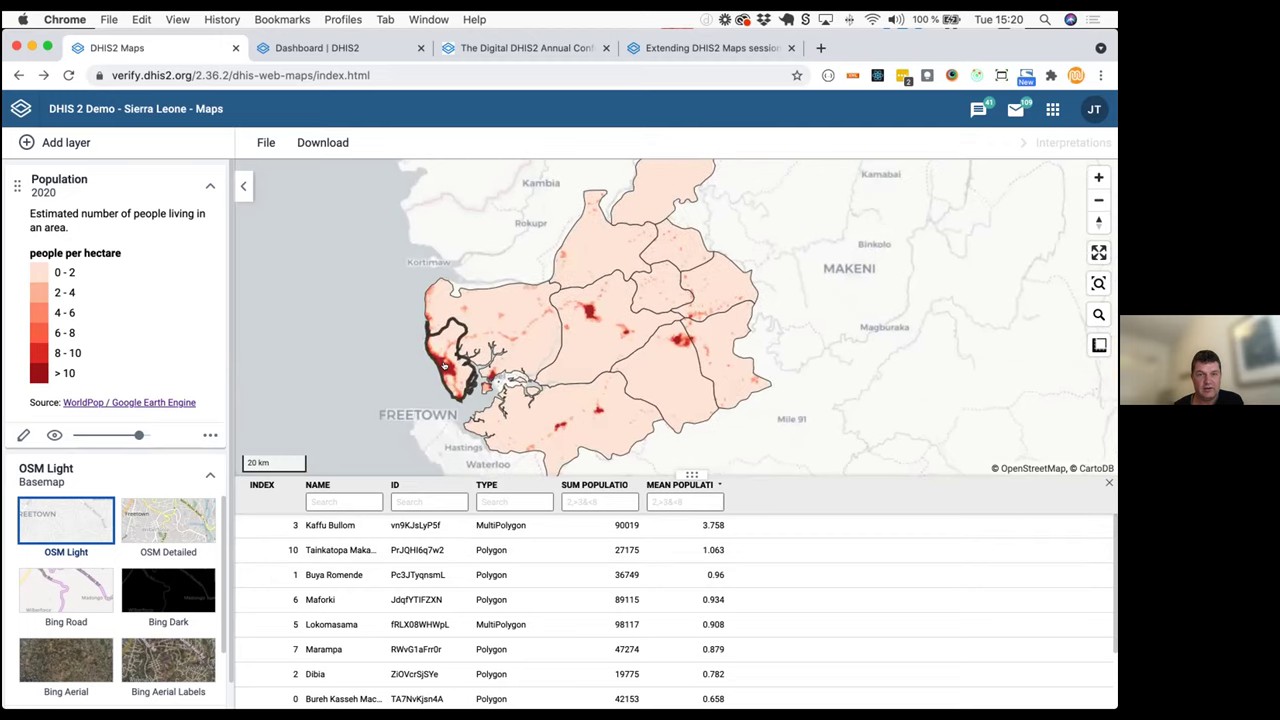
scroll(445, 369, down, 4)
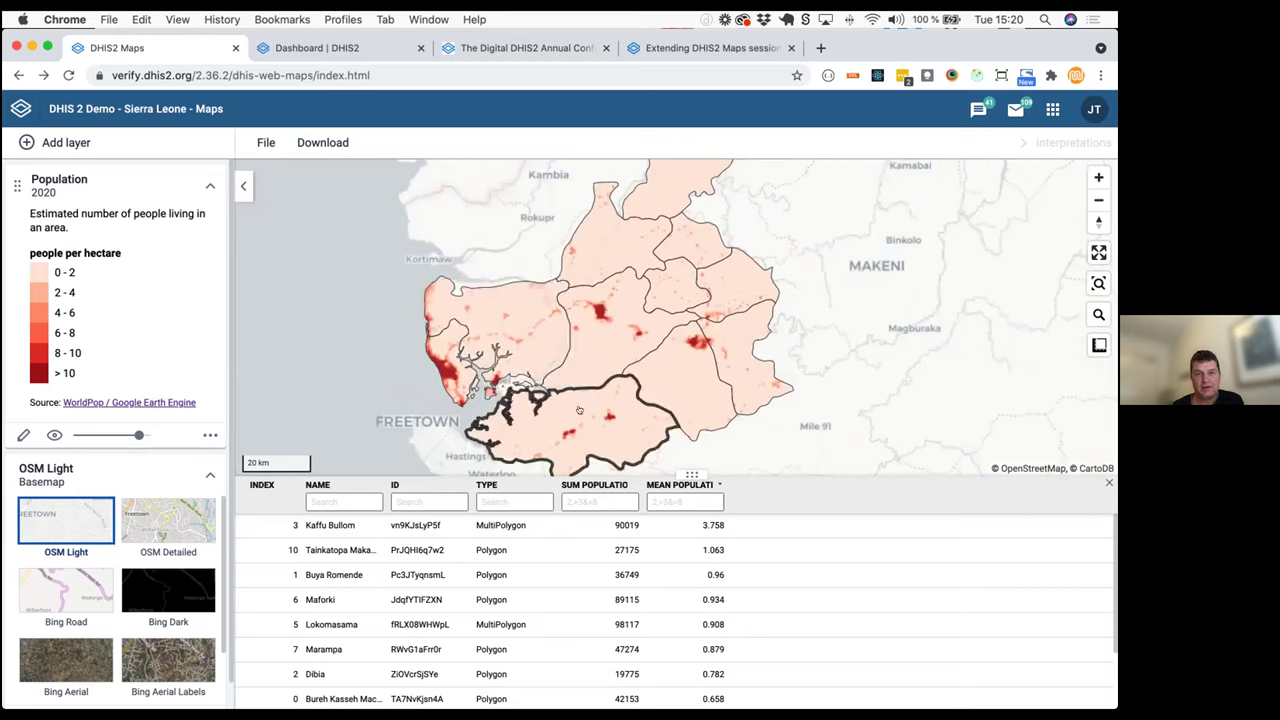
scroll(593, 416, up, 1)
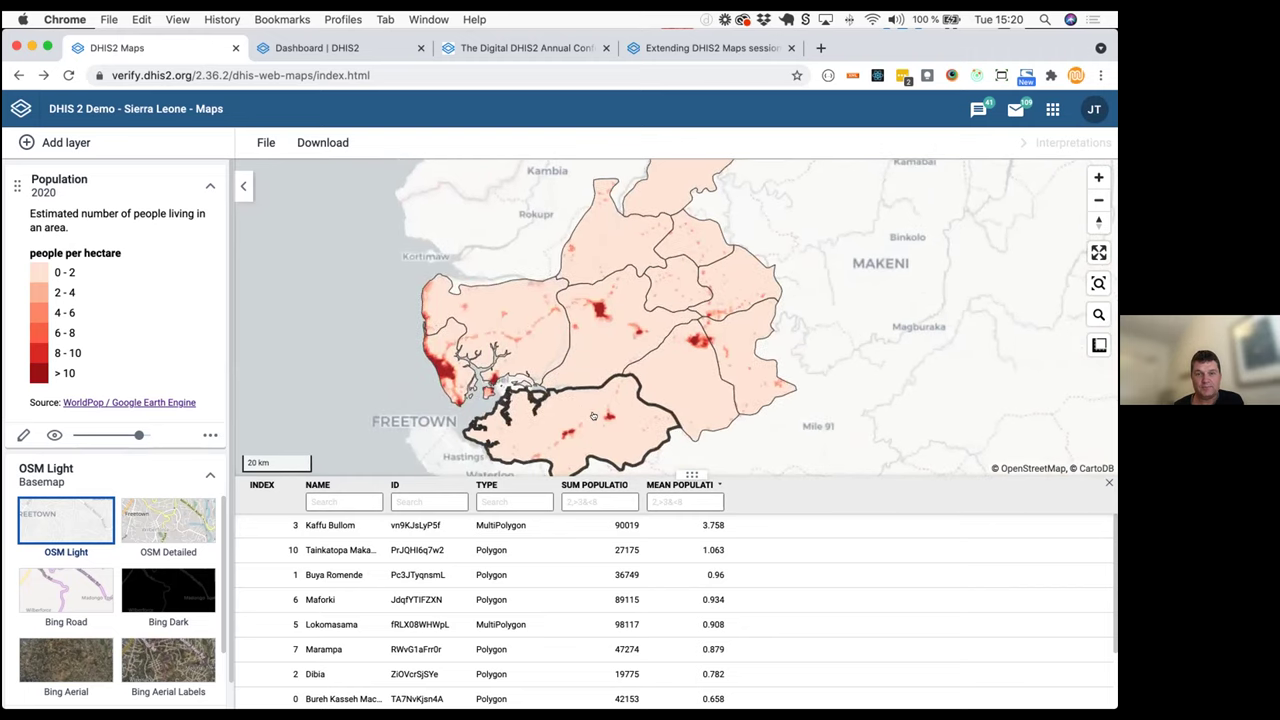
right_click(593, 416)
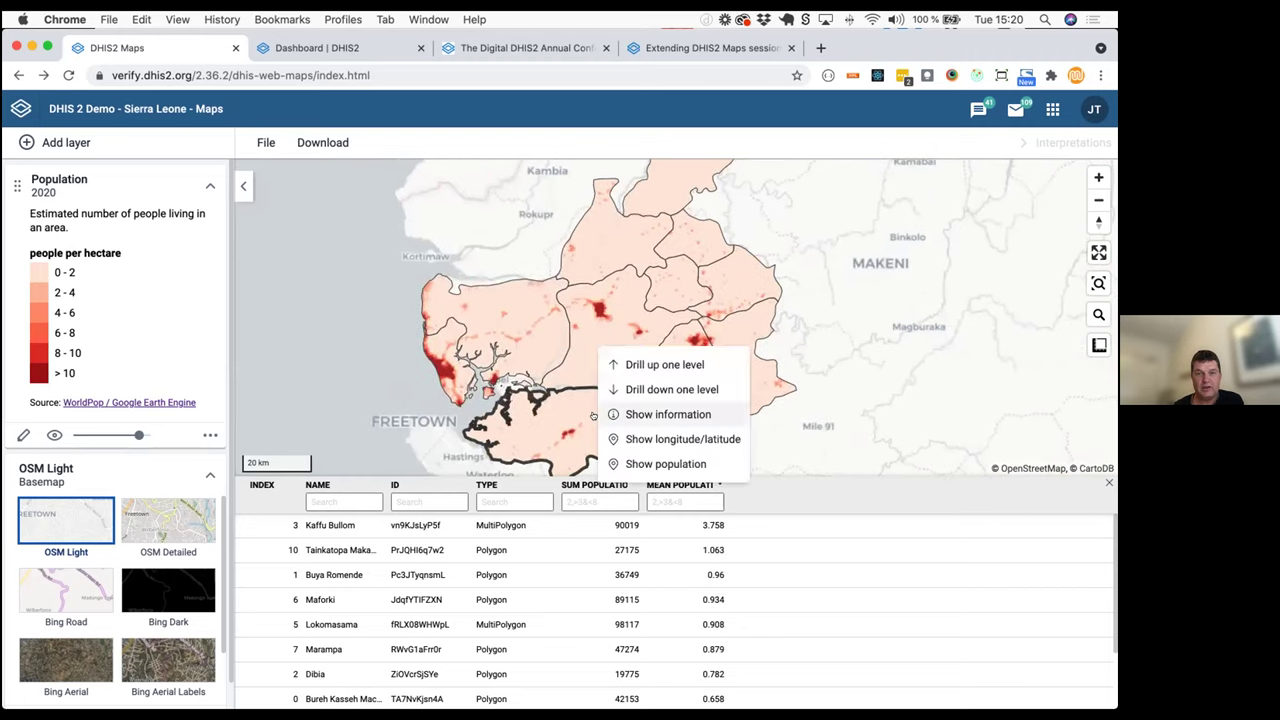
click(648, 390)
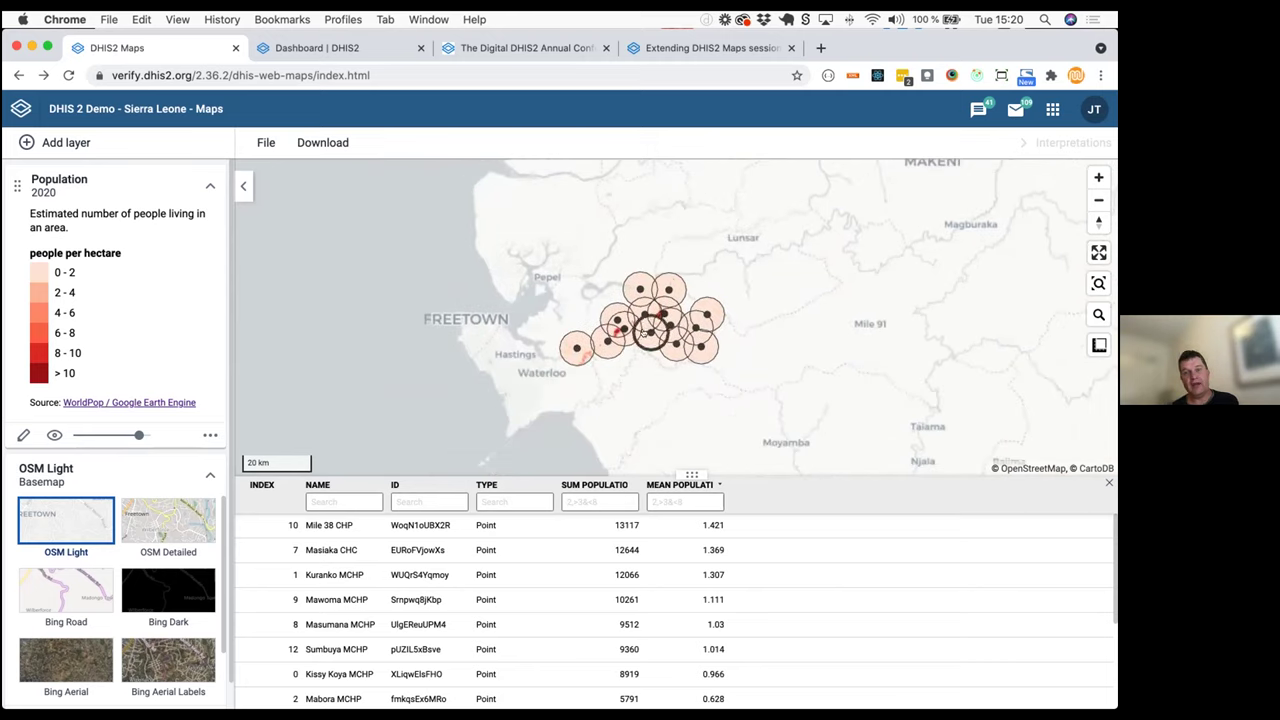
Sort the data table of health facilities by sum of population in descending order
scroll(651, 331, up, 3)
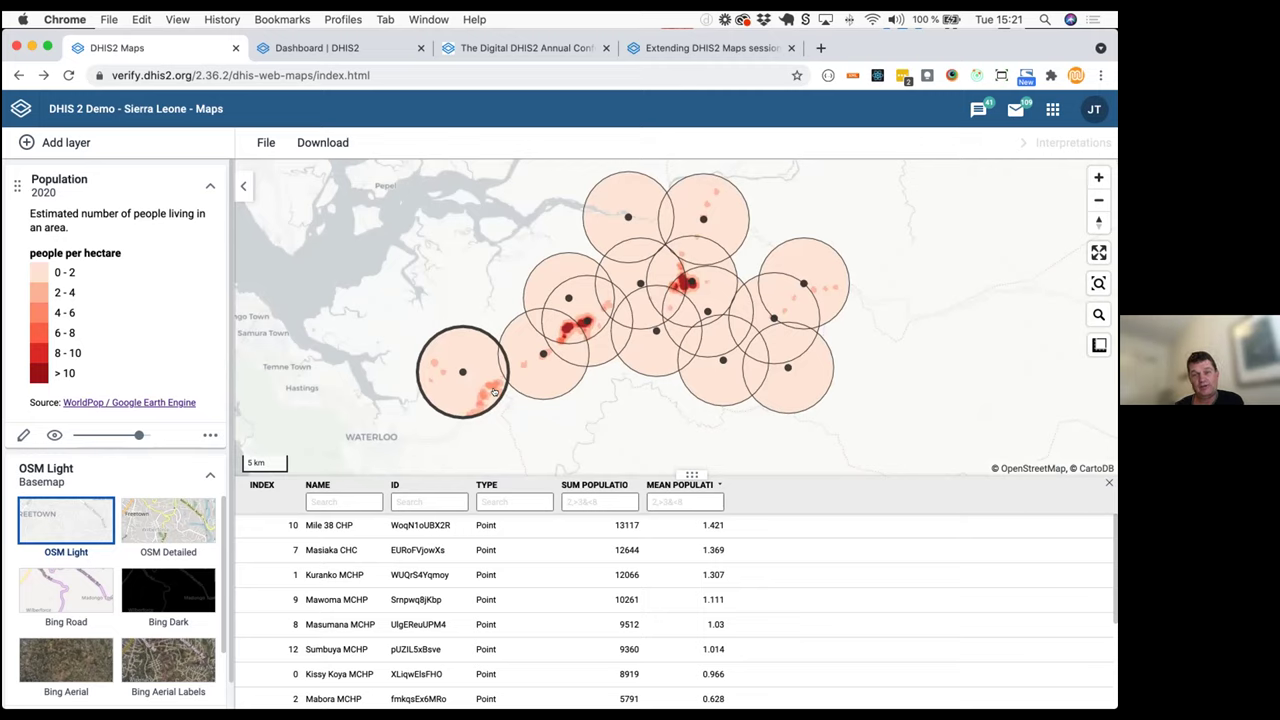
click(604, 486)
click(604, 486)
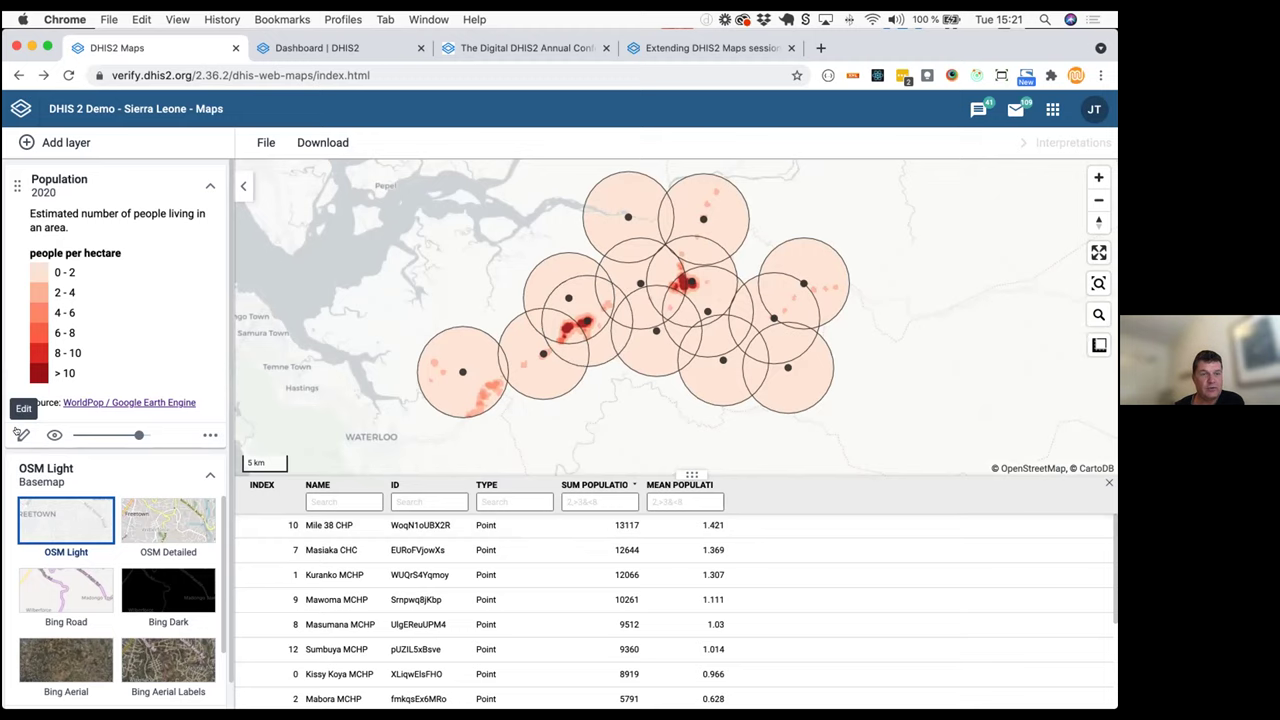
Reduce the buffer radius around the facilities in the population layer's style settings and update the layer
click(21, 434)
click(729, 262)
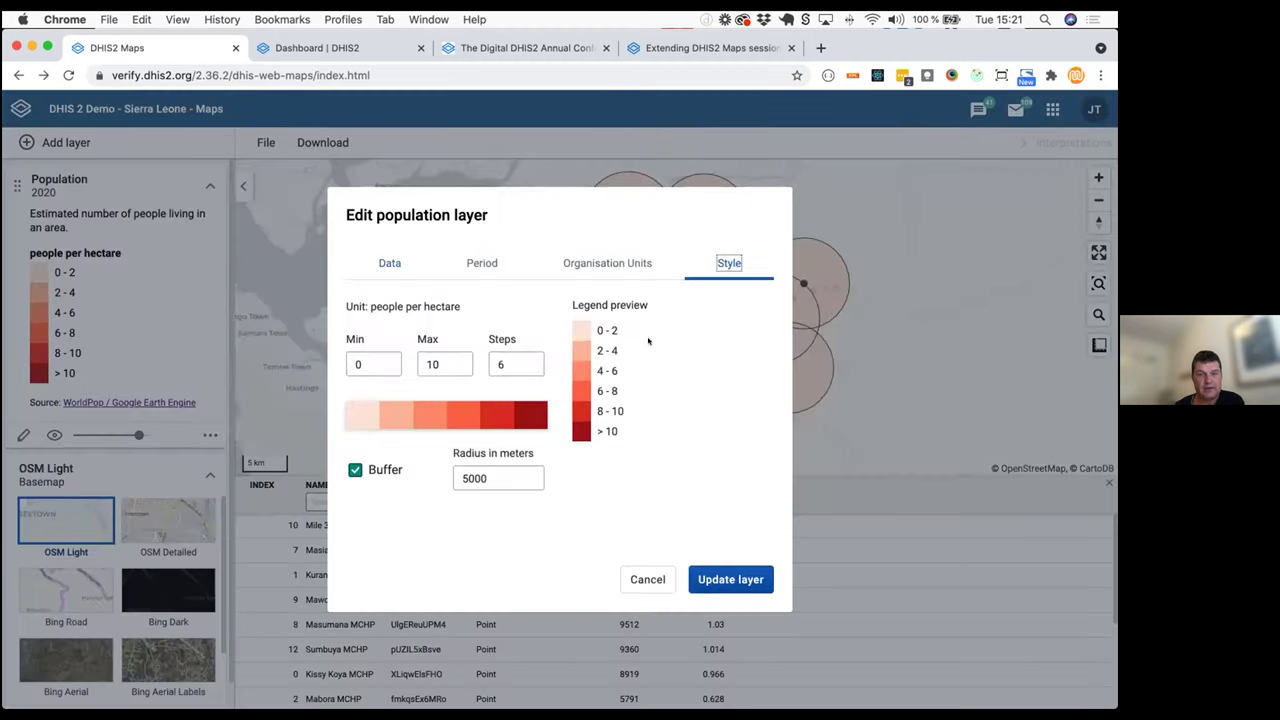
click(464, 478)
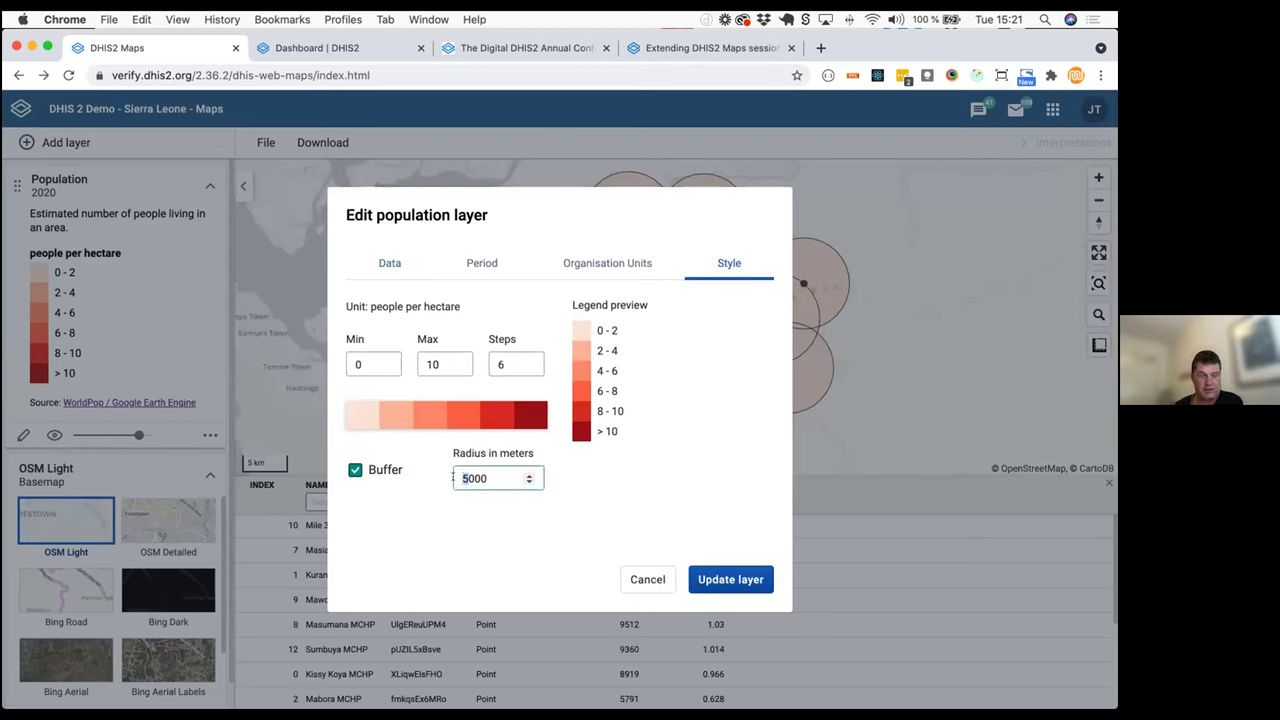
click(703, 580)
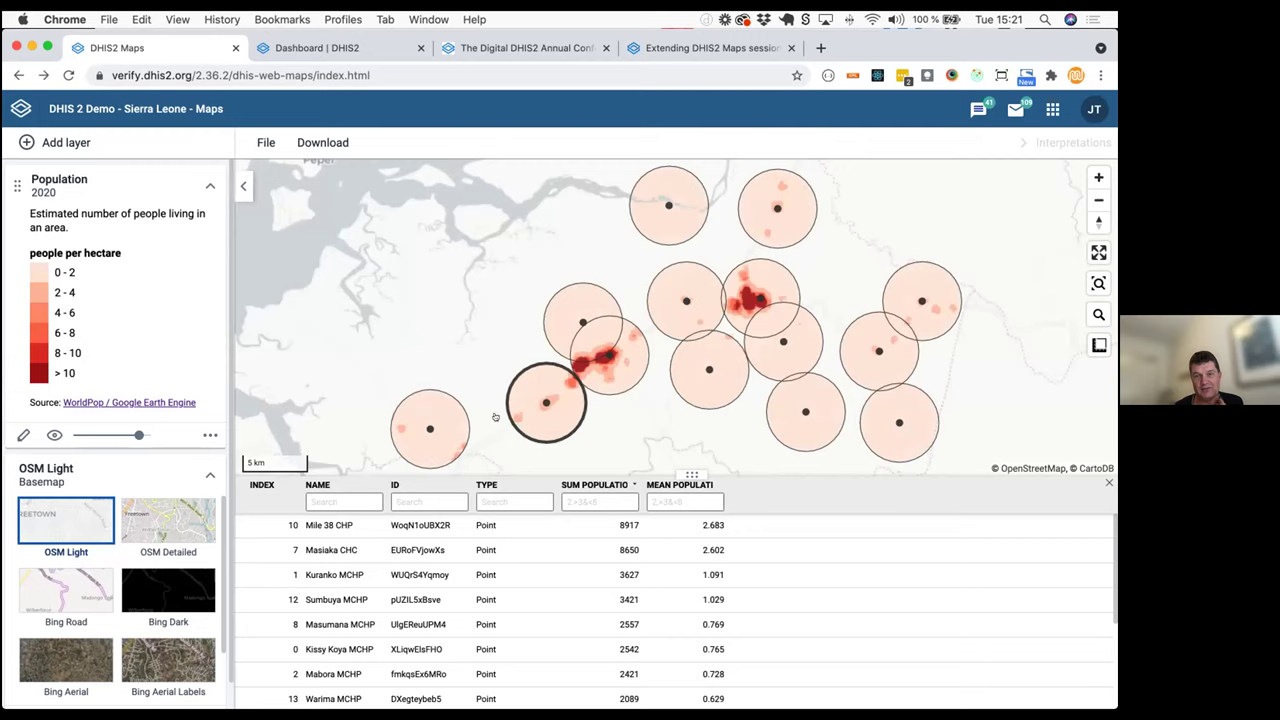
scroll(659, 394, down, 2)
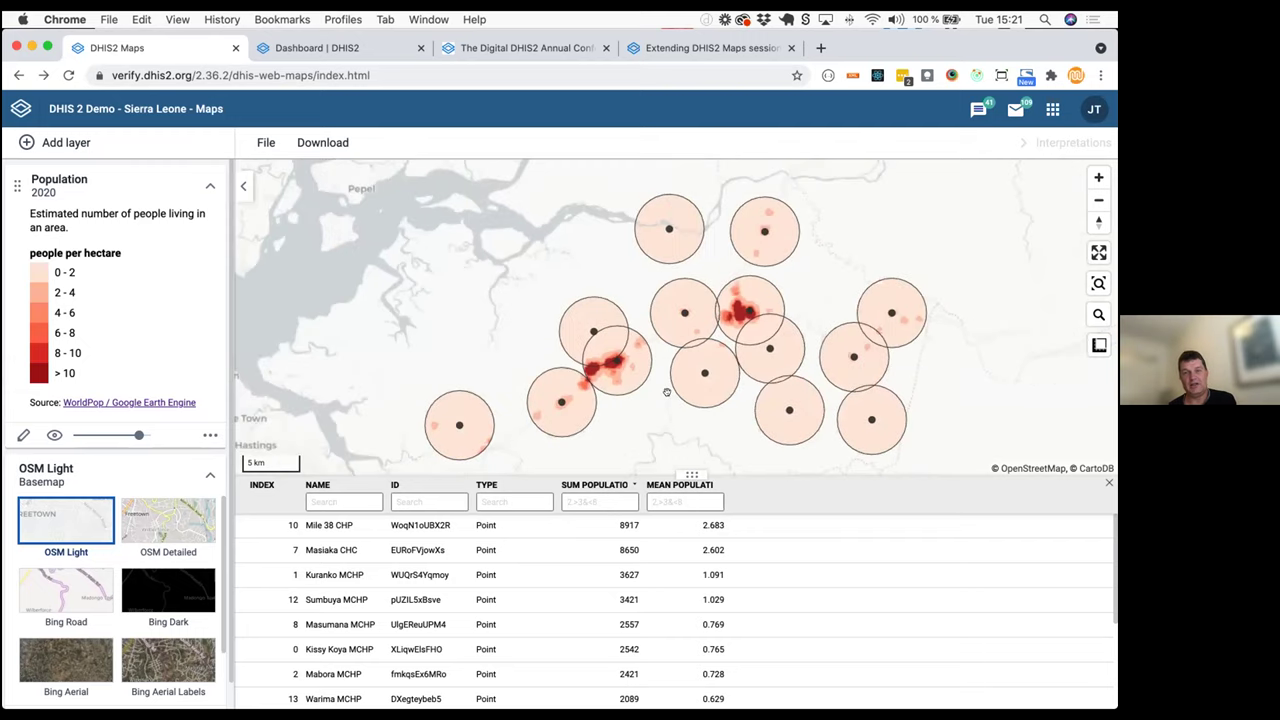
drag(659, 398, 644, 386)
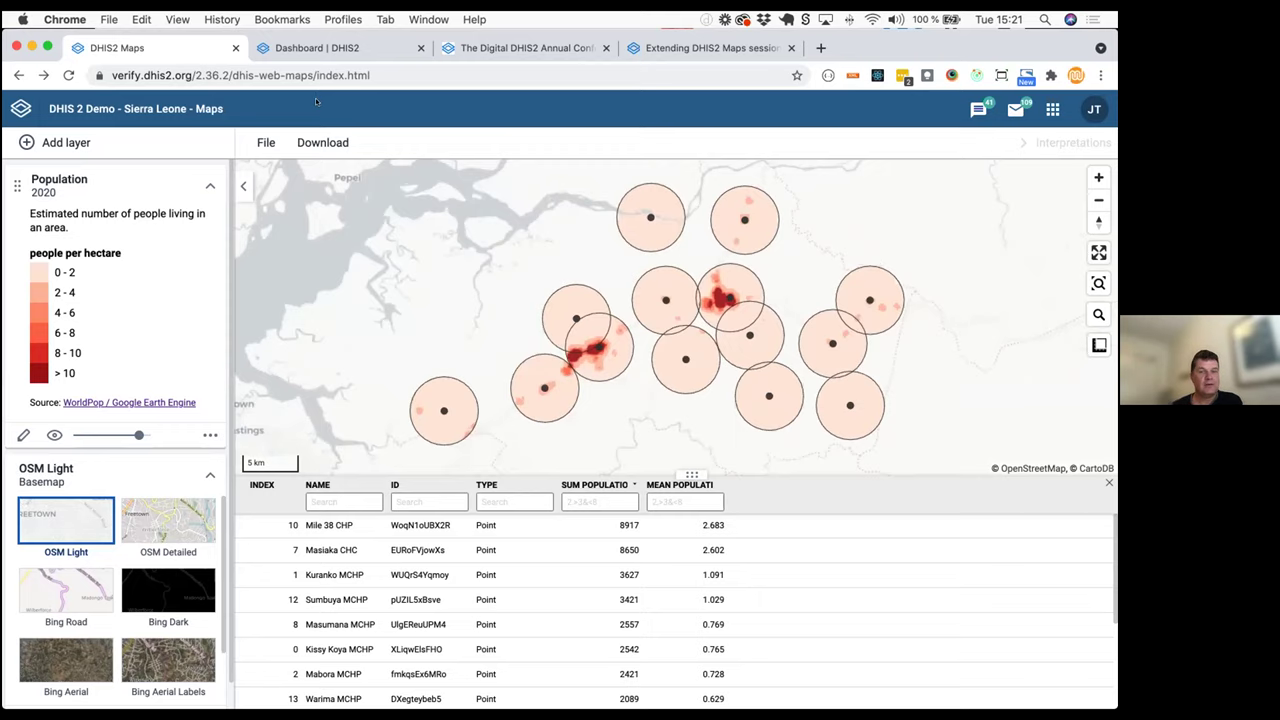
Switch to the slide presentation, advance to the Population by age and gender slide, and return to the map in Chrome
key(super+Tab)
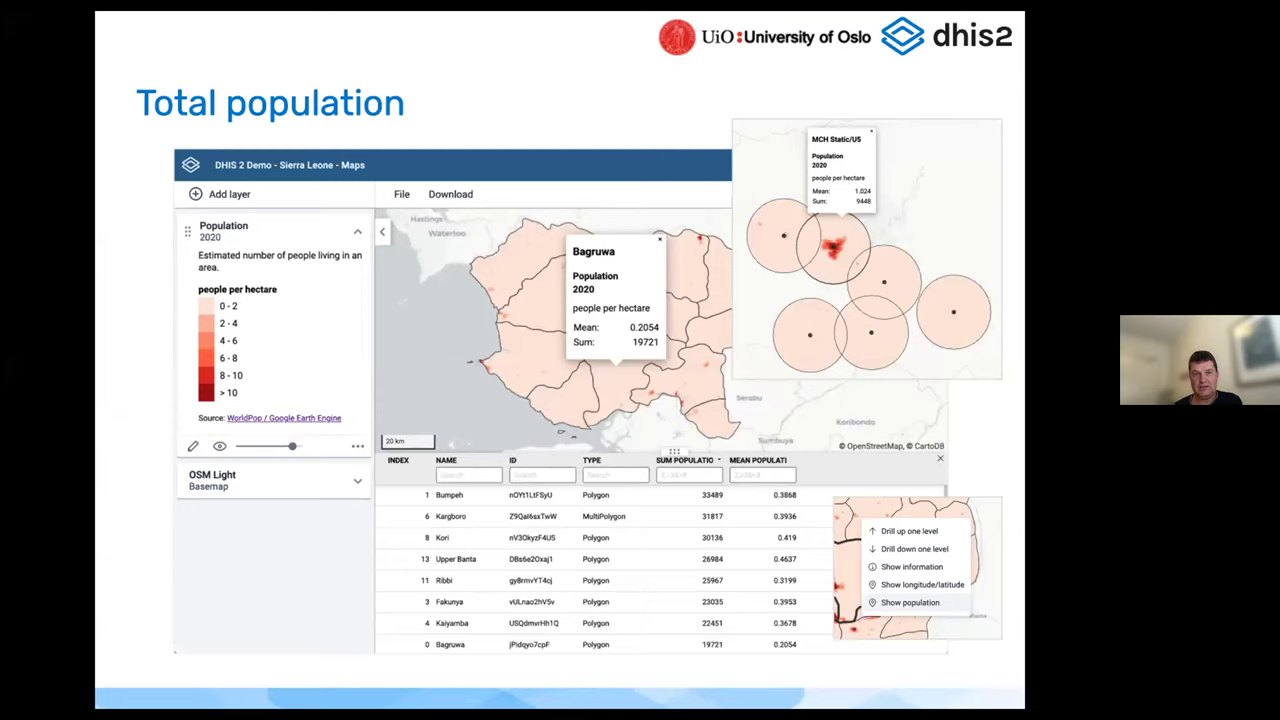
key(Right)
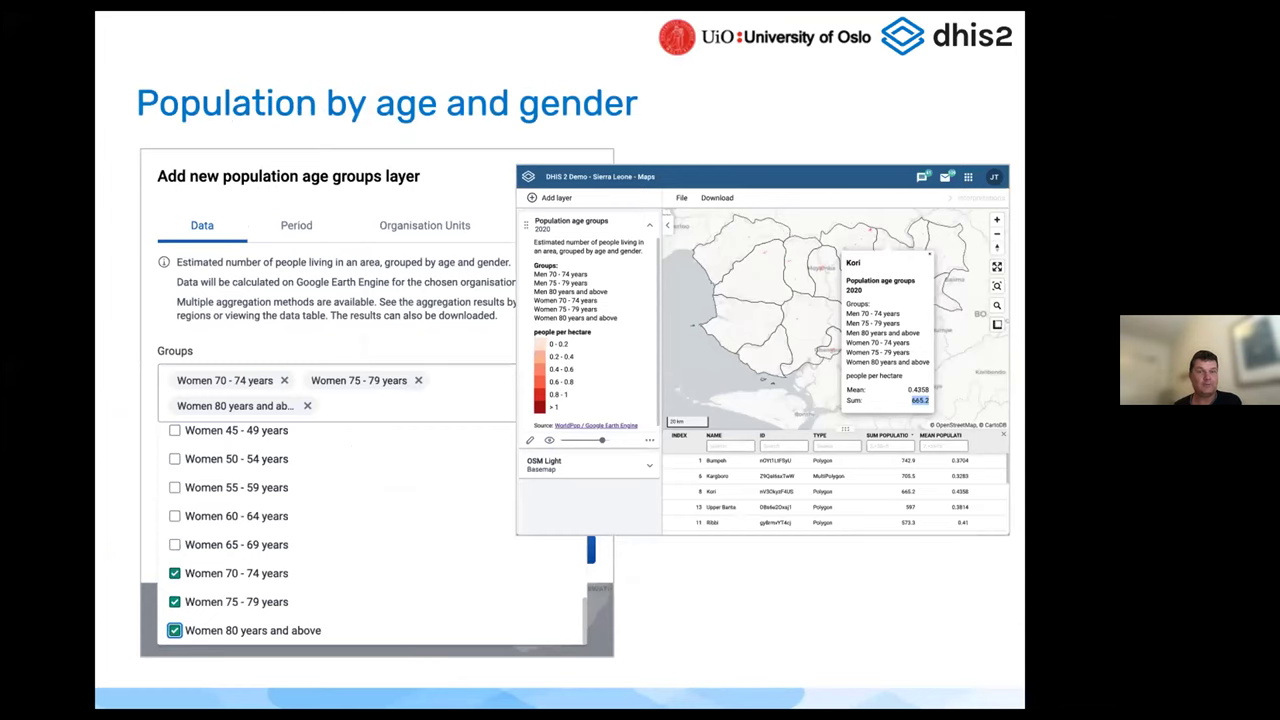
key(super+Tab)
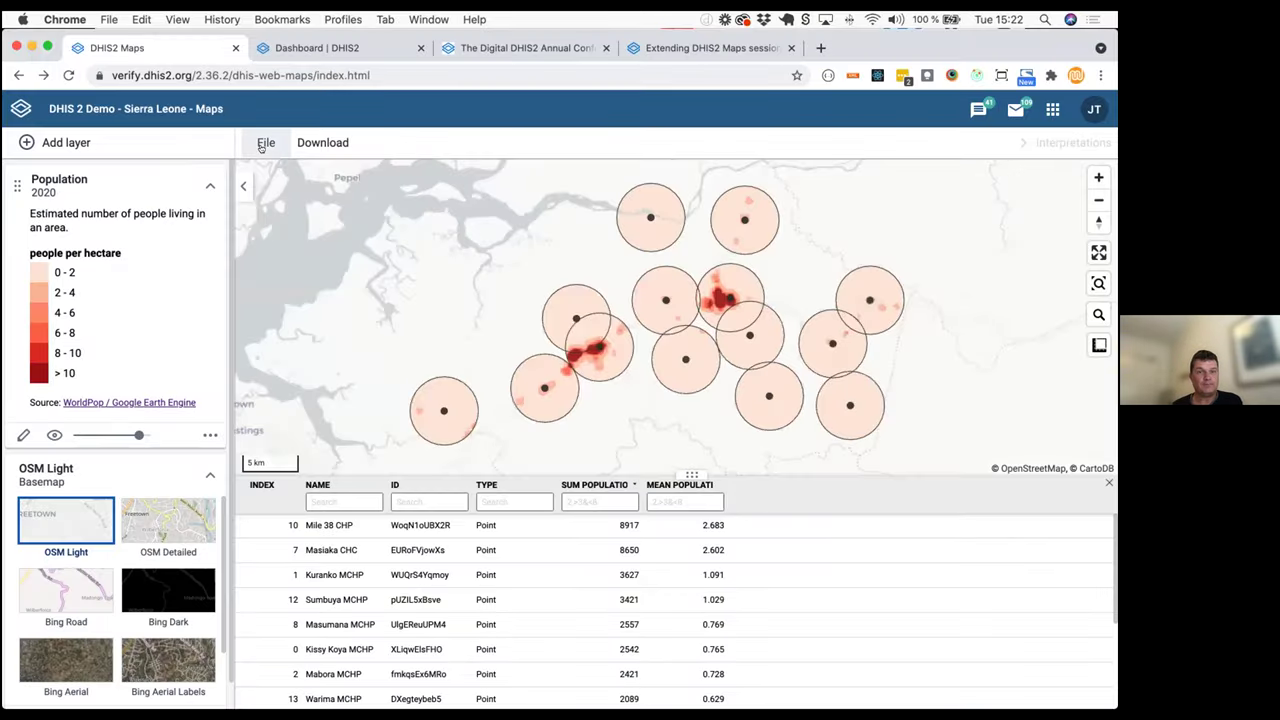
Start a new map and open the setup for a new population age groups layer
click(263, 144)
click(297, 178)
click(88, 145)
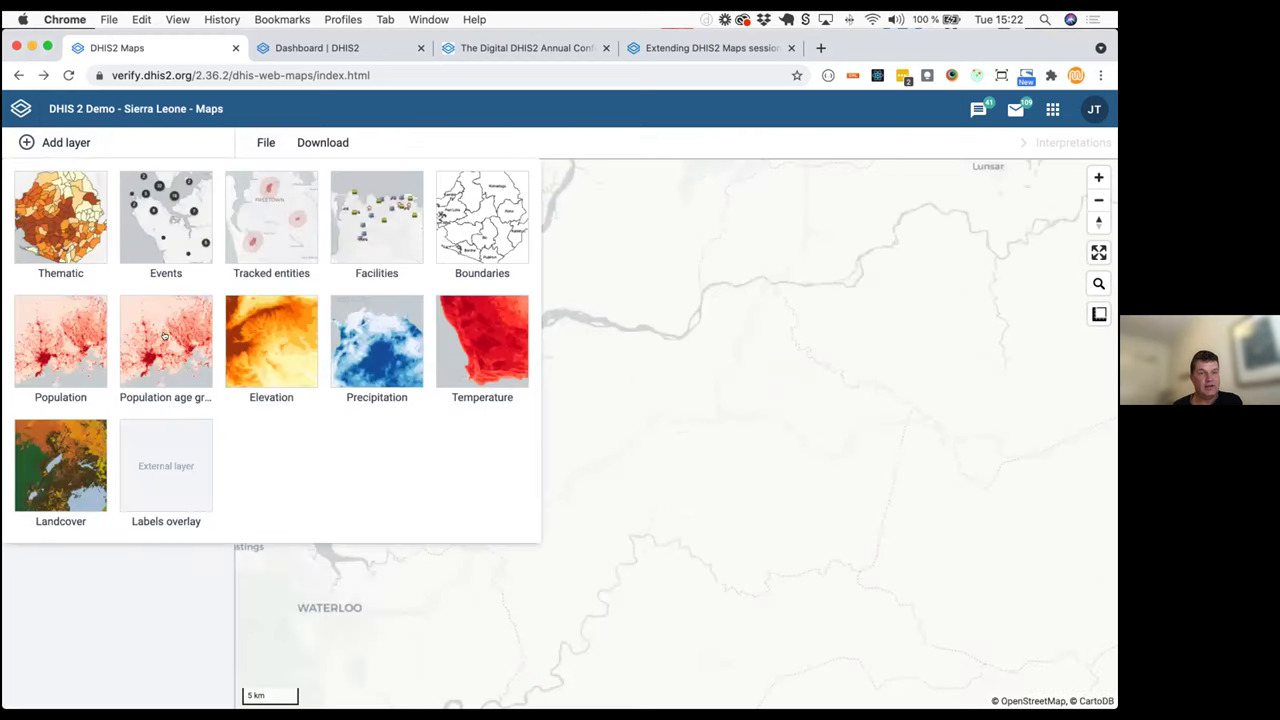
click(163, 336)
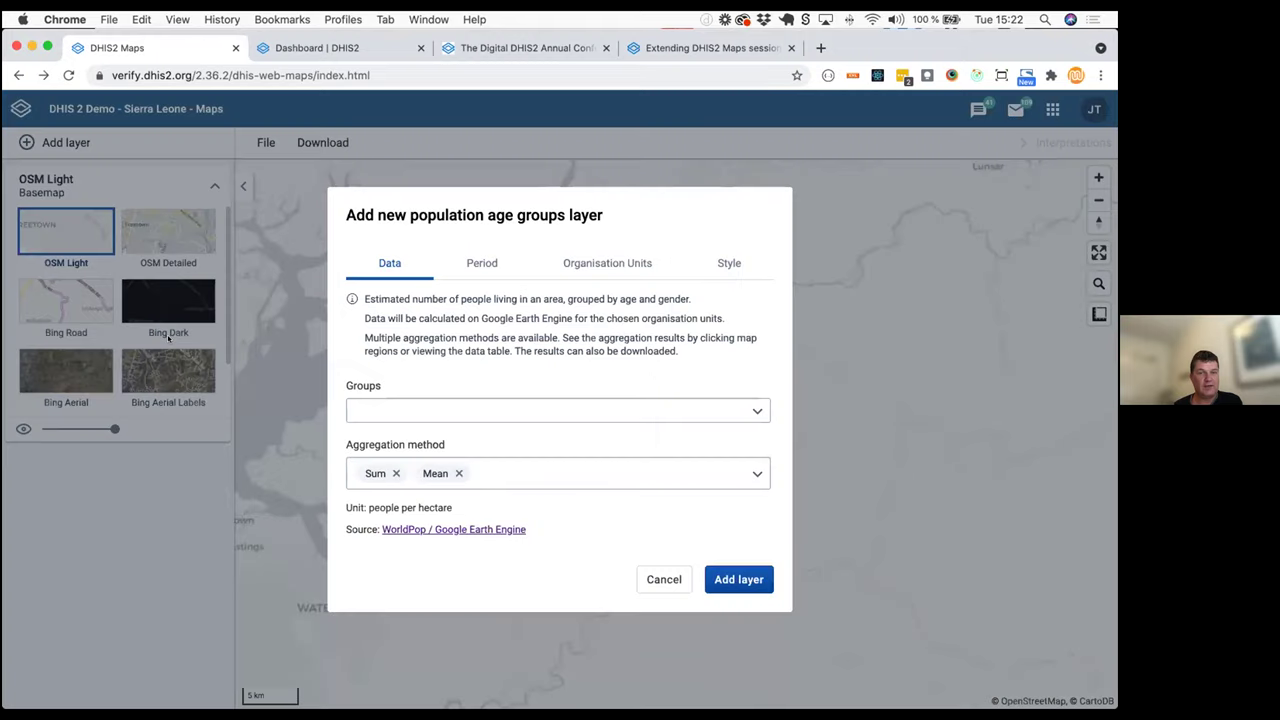
Include the groups Men 70 - 74 years, Men 75 - 79 years and Men 80 years and above in the layer
click(401, 412)
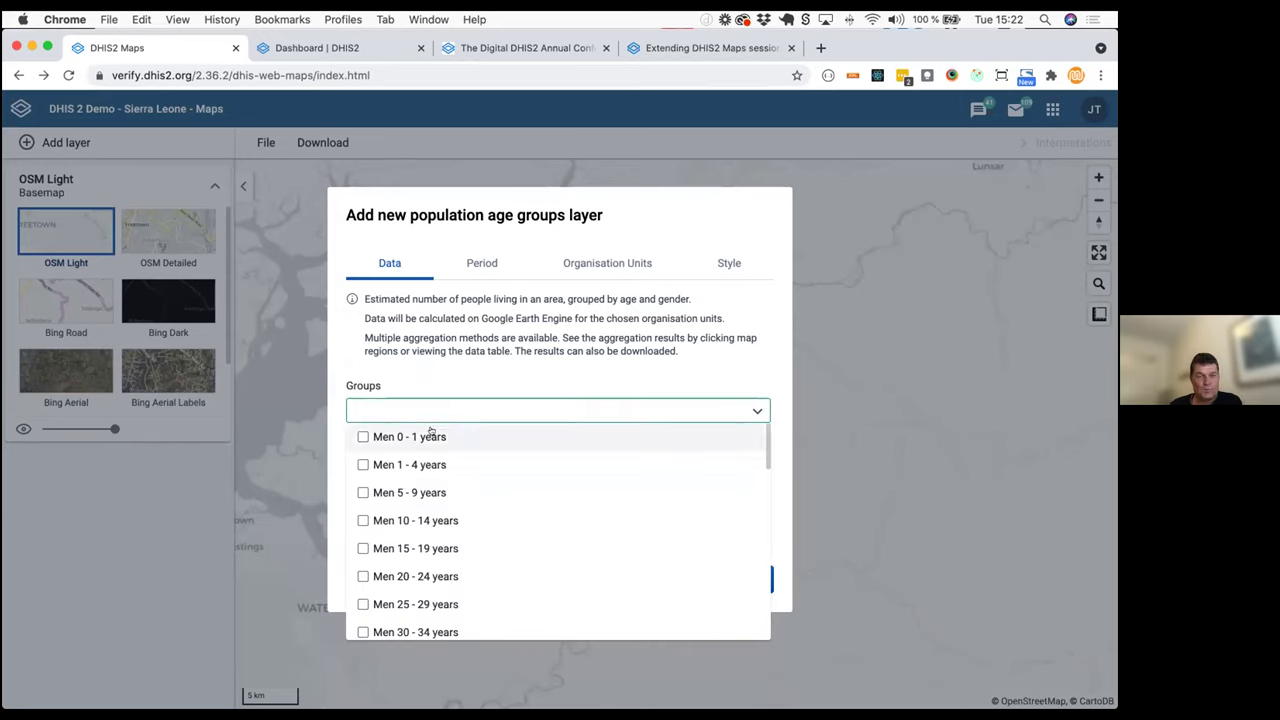
scroll(470, 444, down, 1)
scroll(471, 448, down, 3)
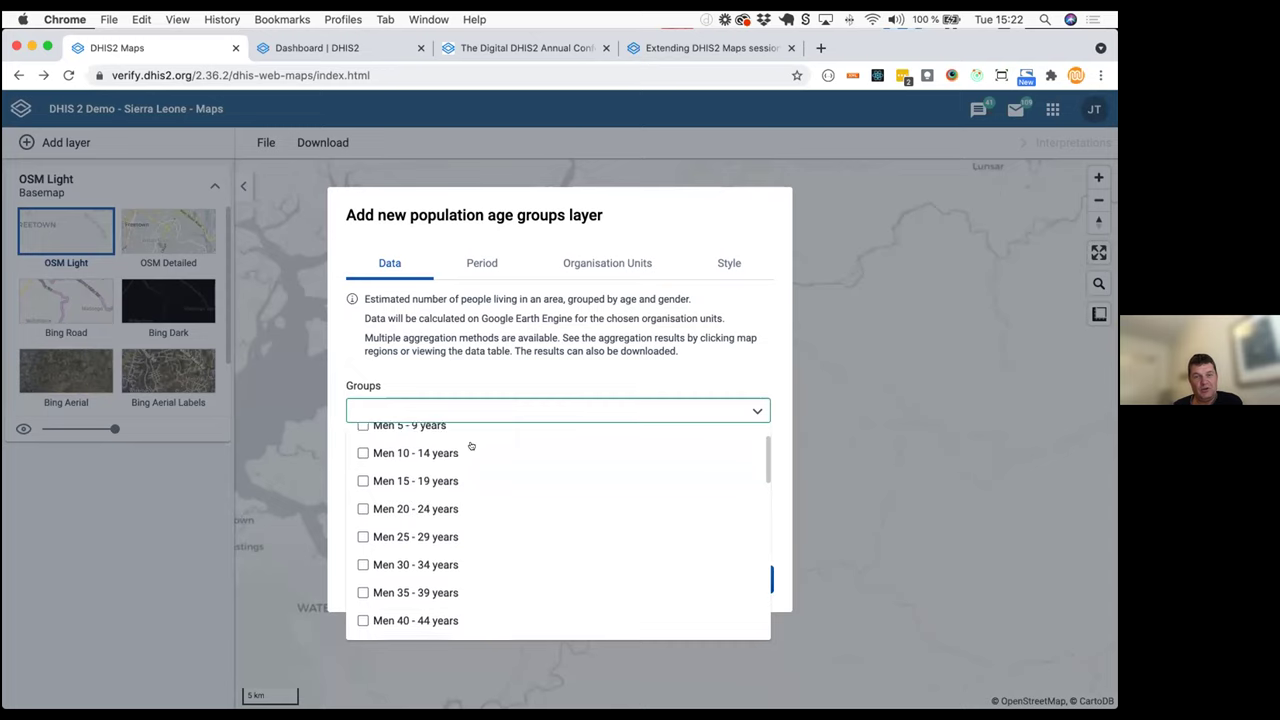
scroll(473, 454, down, 2)
scroll(473, 454, down, 3)
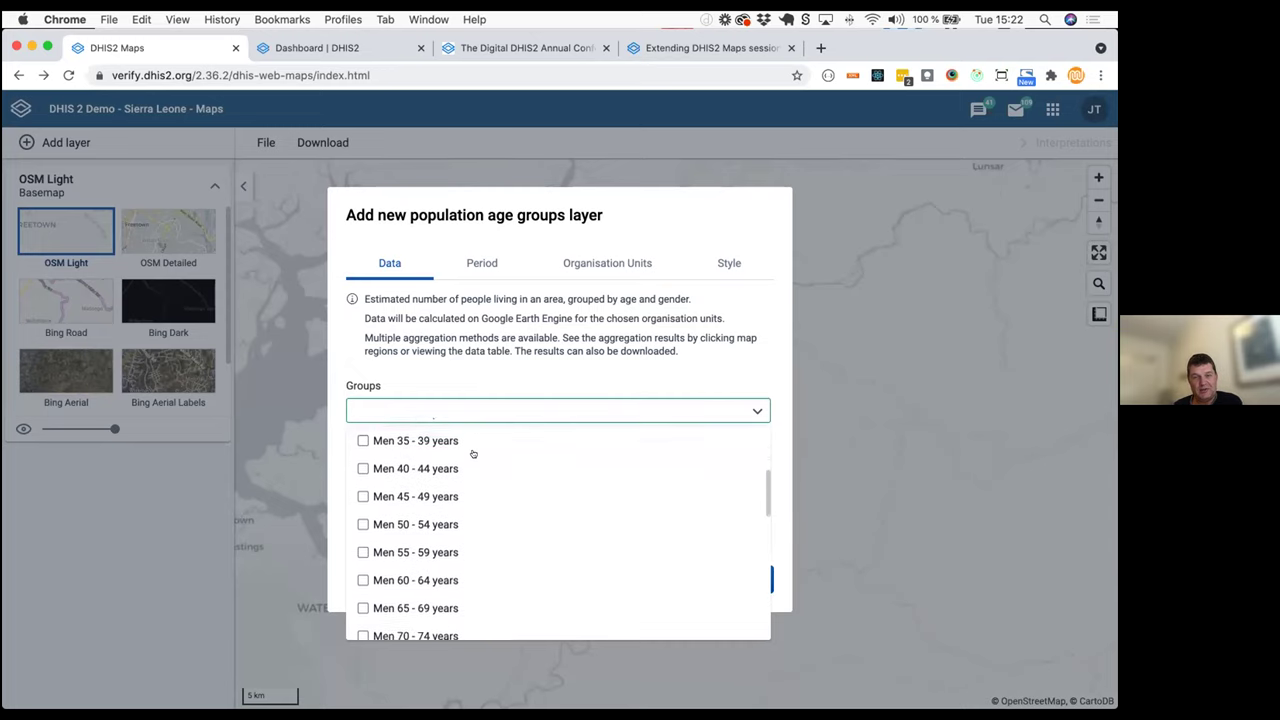
scroll(473, 454, down, 1)
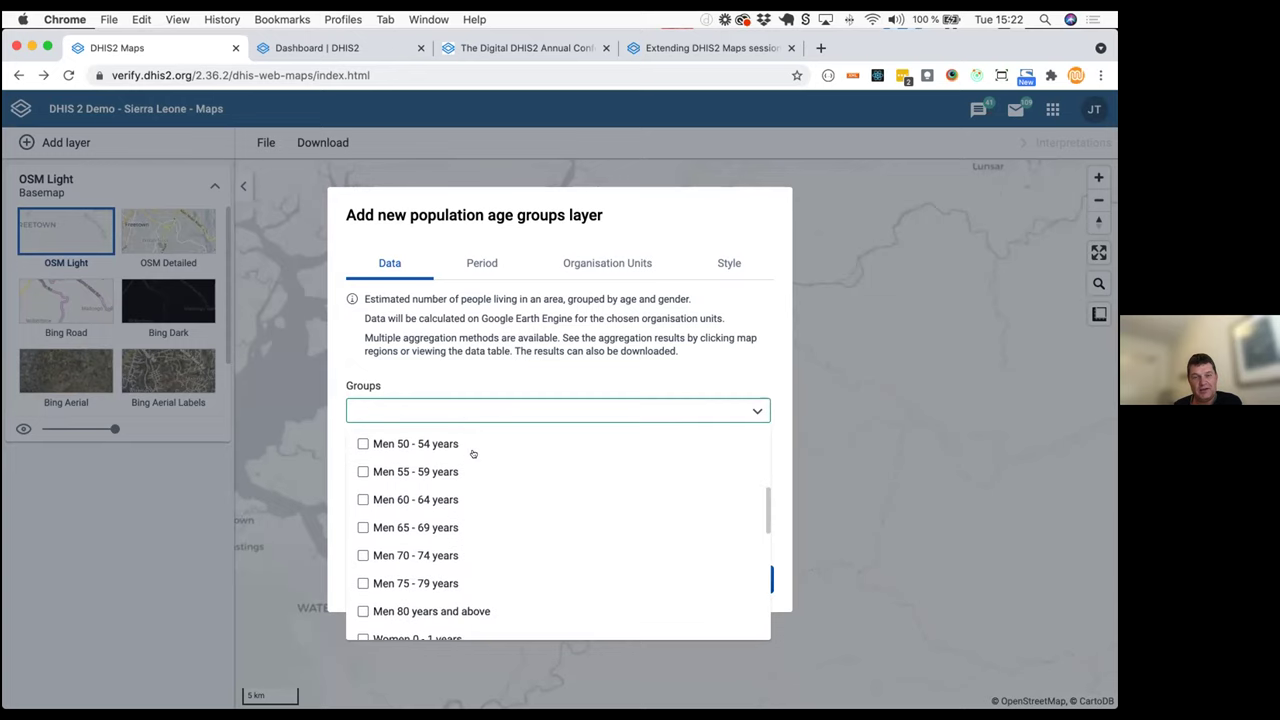
scroll(473, 454, down, 1)
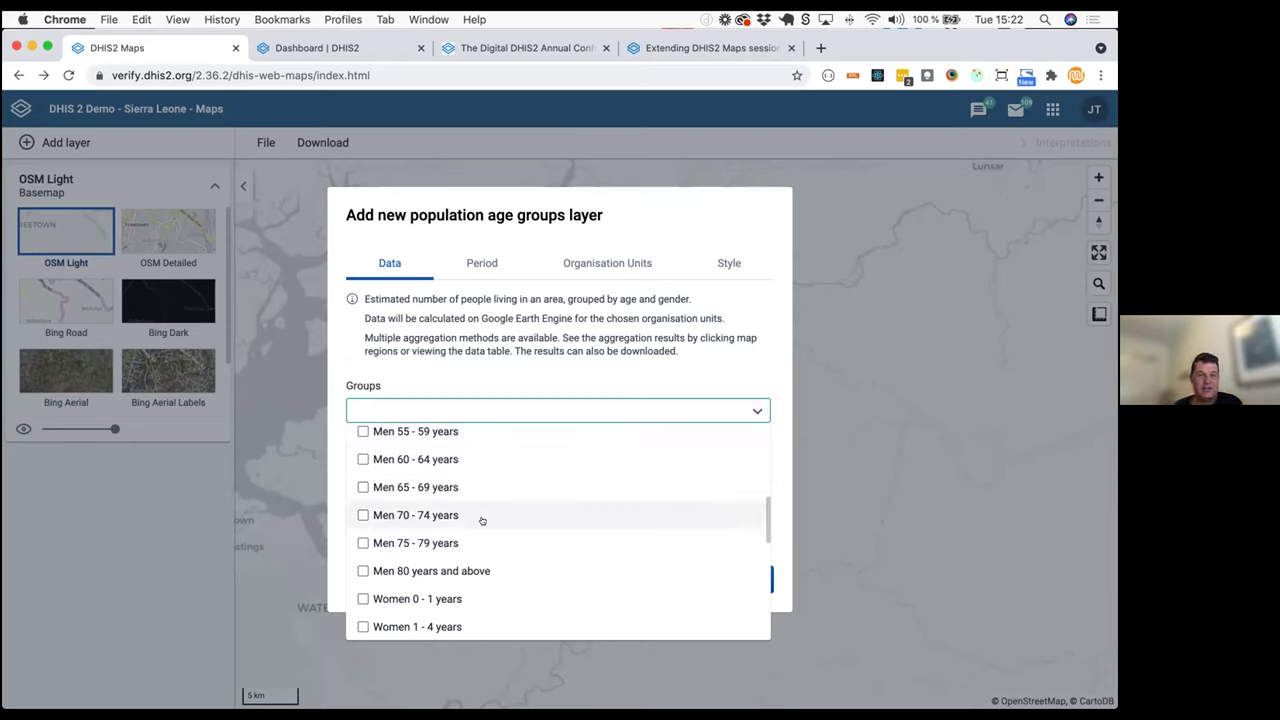
scroll(481, 521, down, 1)
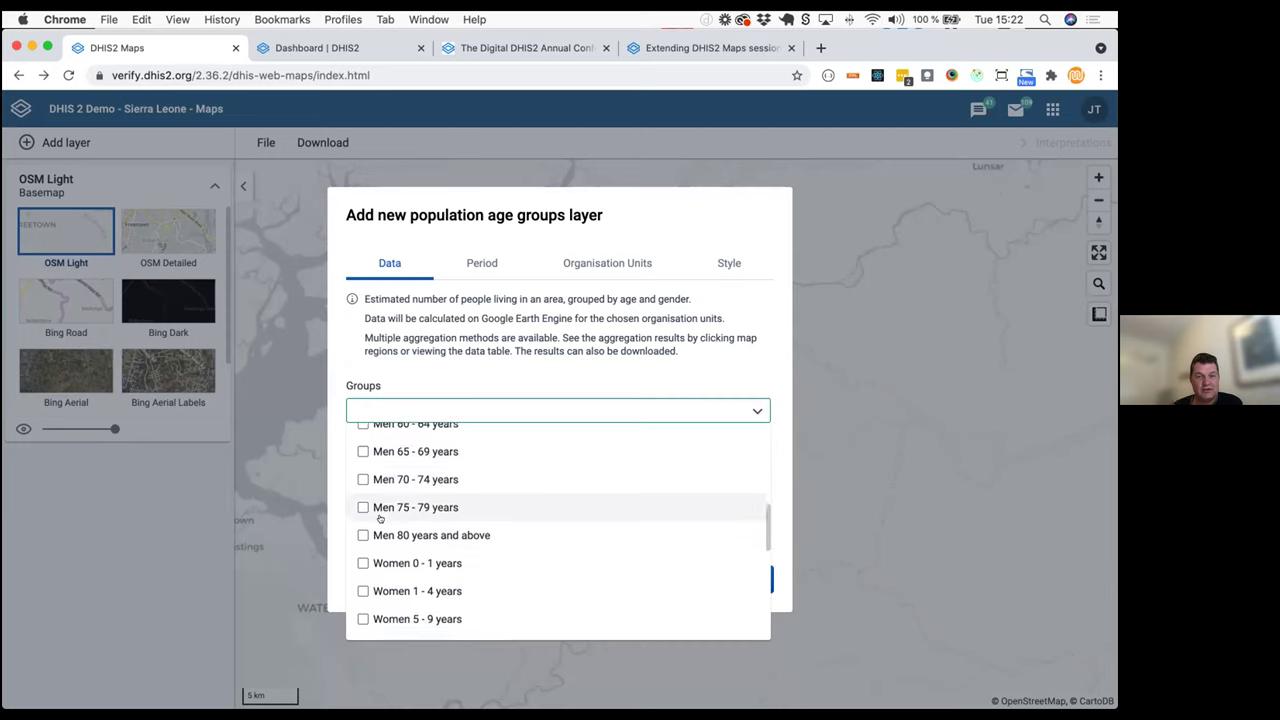
click(363, 480)
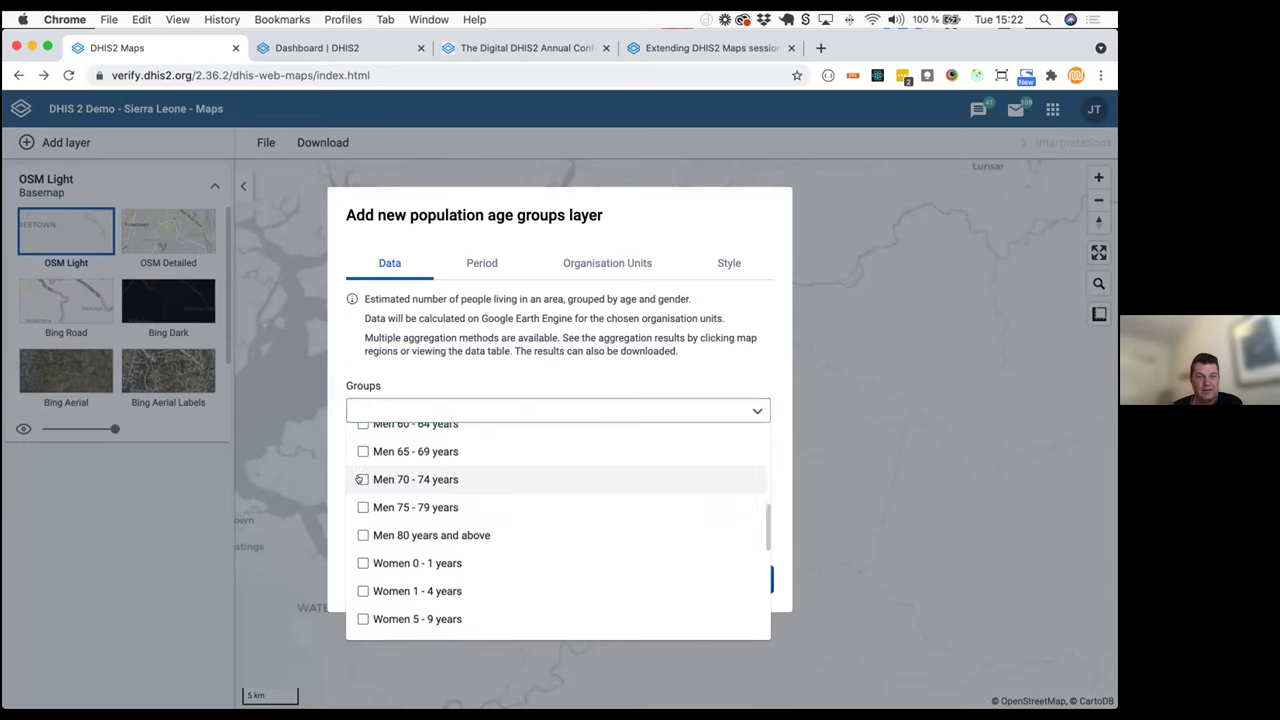
click(362, 515)
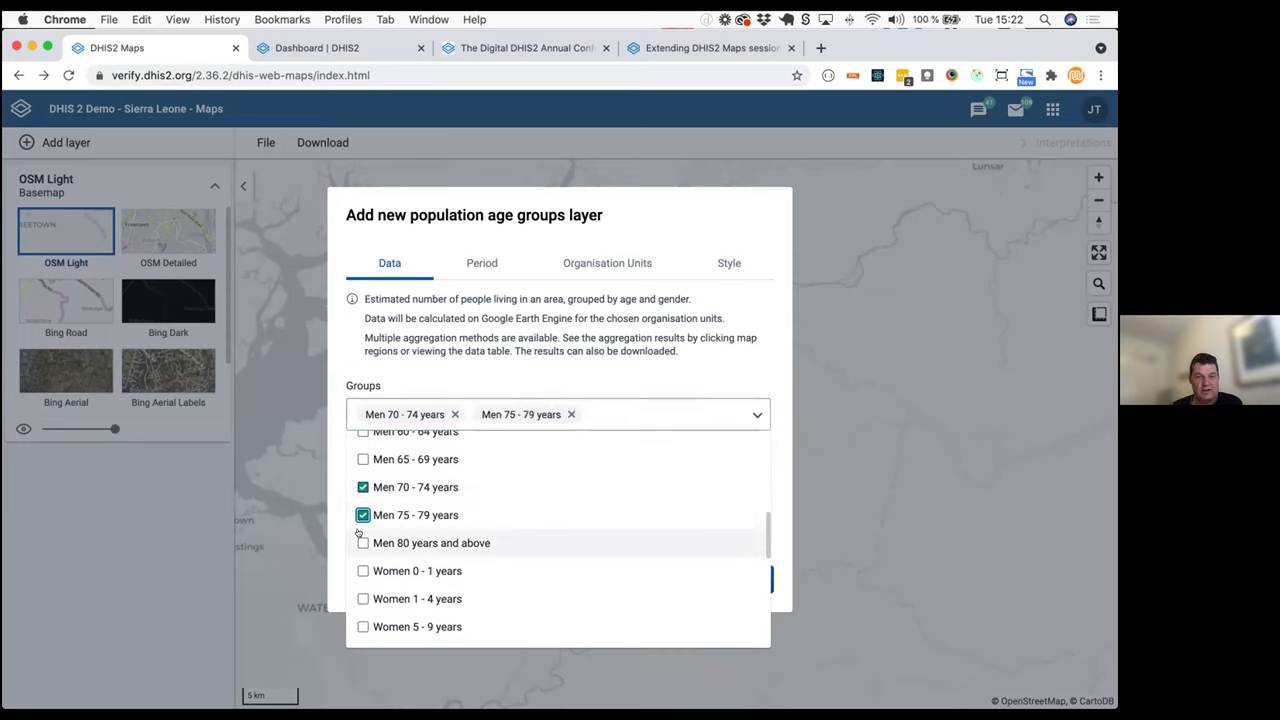
click(362, 543)
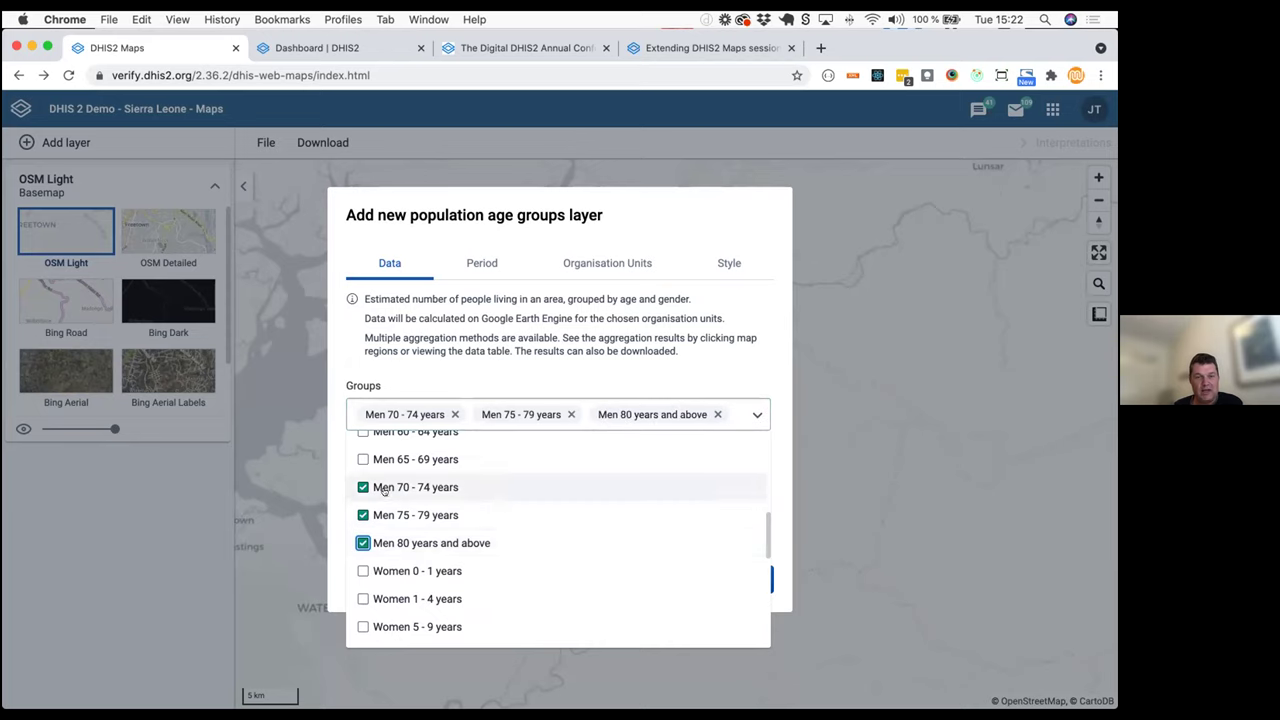
Include the groups Women 70 - 74 years, Women 75 - 79 years and Women 80 years and above as well
scroll(412, 543, down, 1)
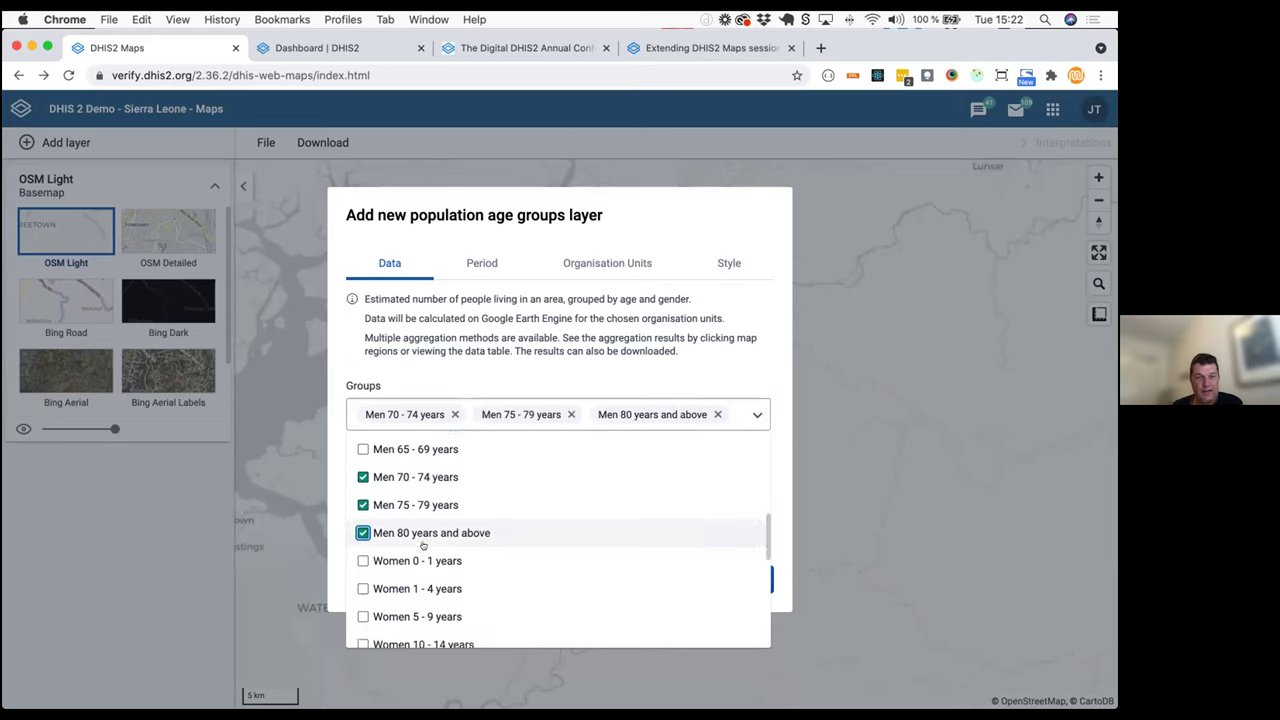
scroll(425, 545, down, 10)
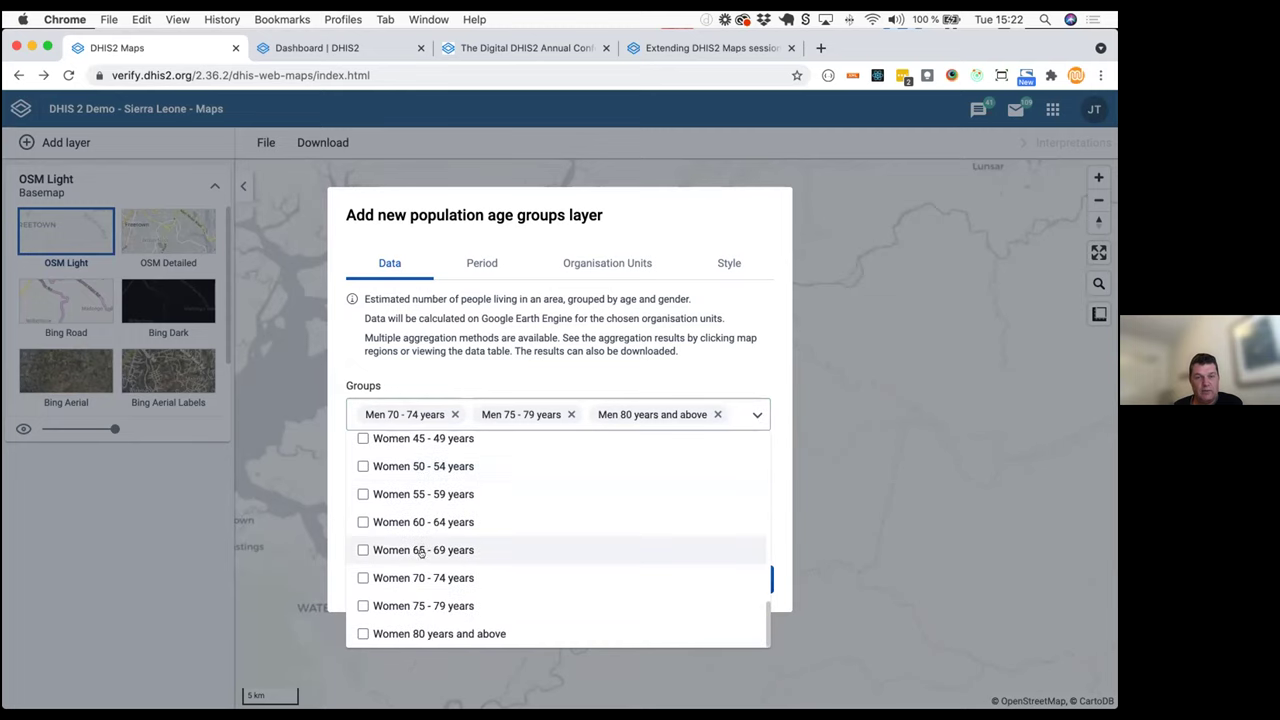
click(363, 578)
click(362, 631)
click(363, 658)
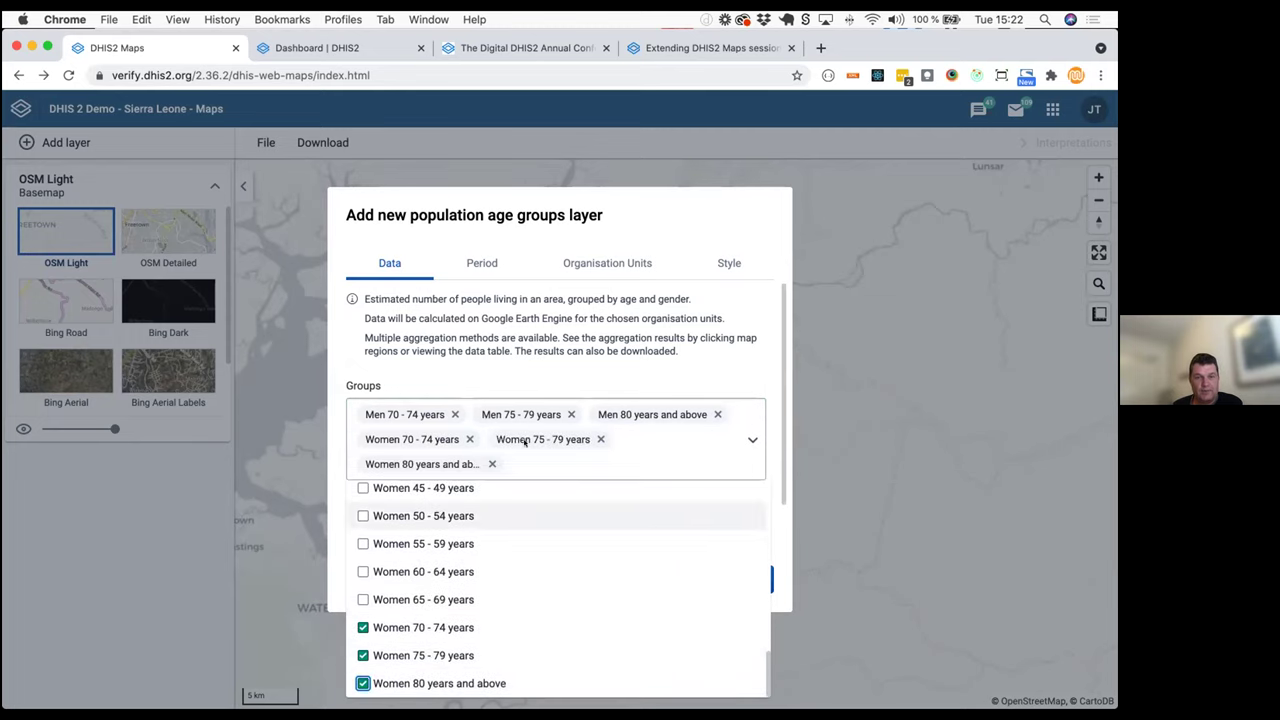
click(568, 367)
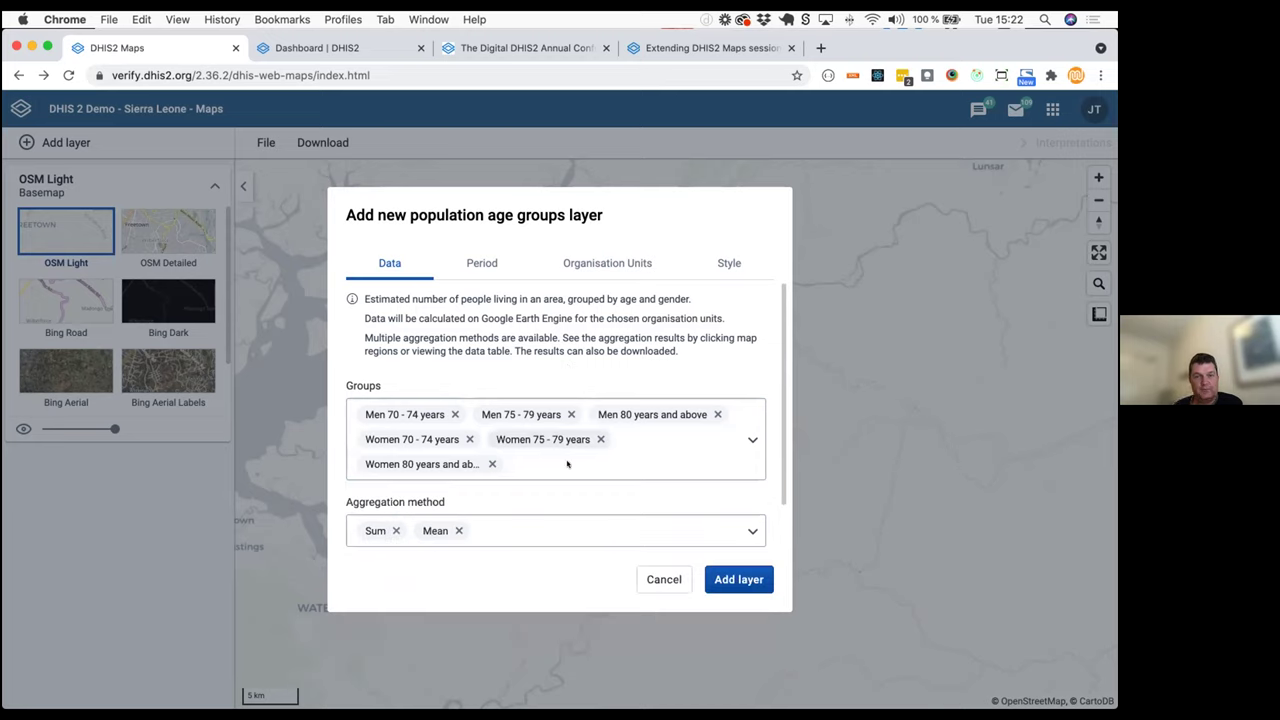
Remove the Mean aggregation method, keeping only Sum, and add the population age groups layer to the map
click(458, 531)
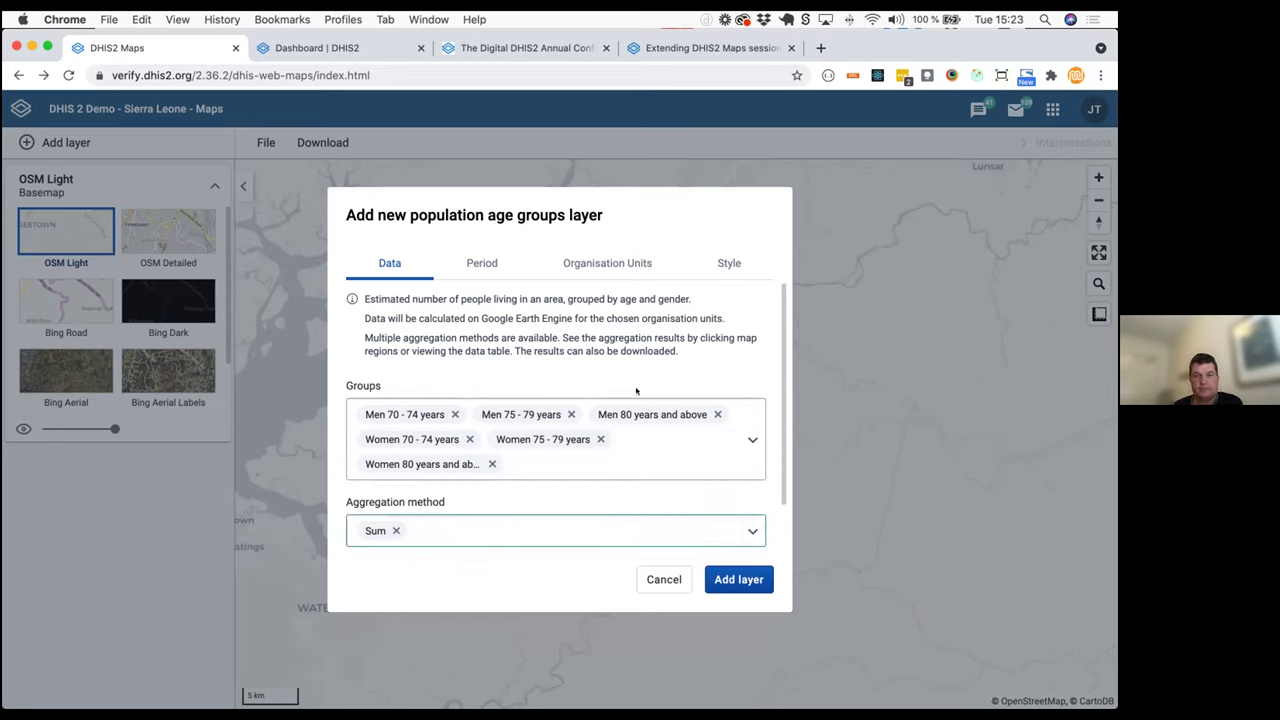
click(722, 581)
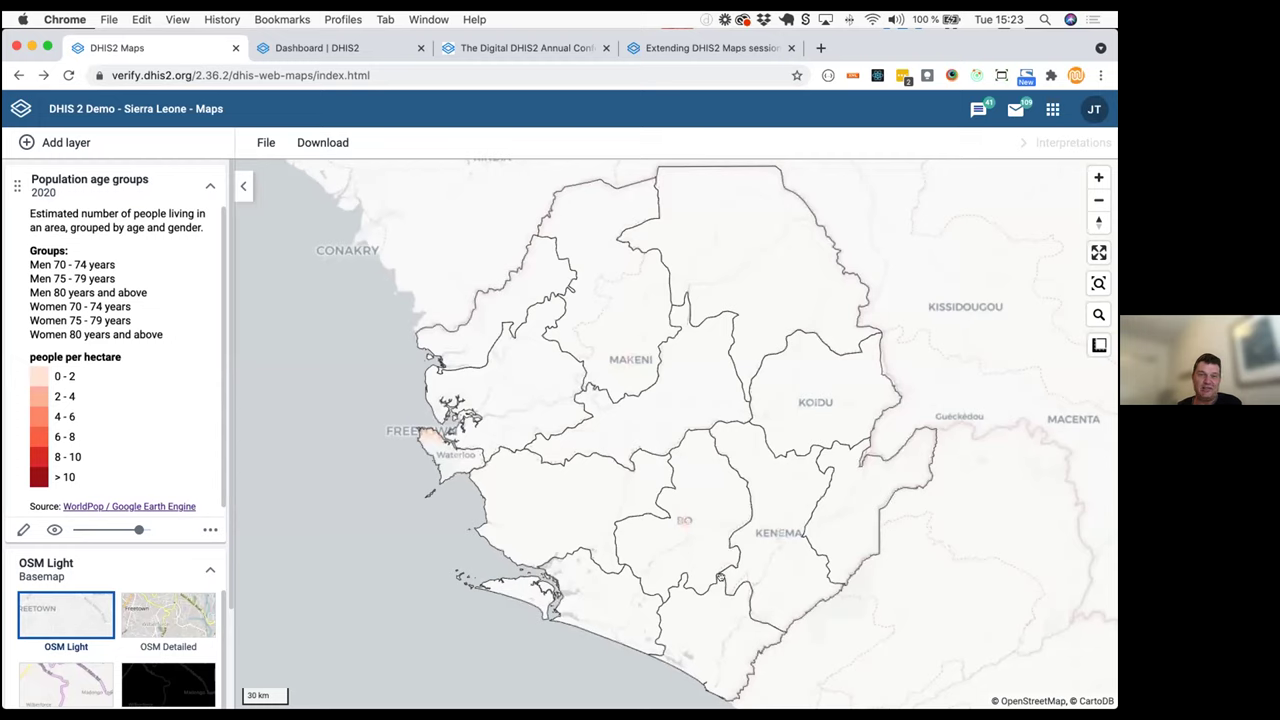
Change the basemap to Bing Dark and inspect the age group population around Freetown close up
scroll(160, 600, down, 1)
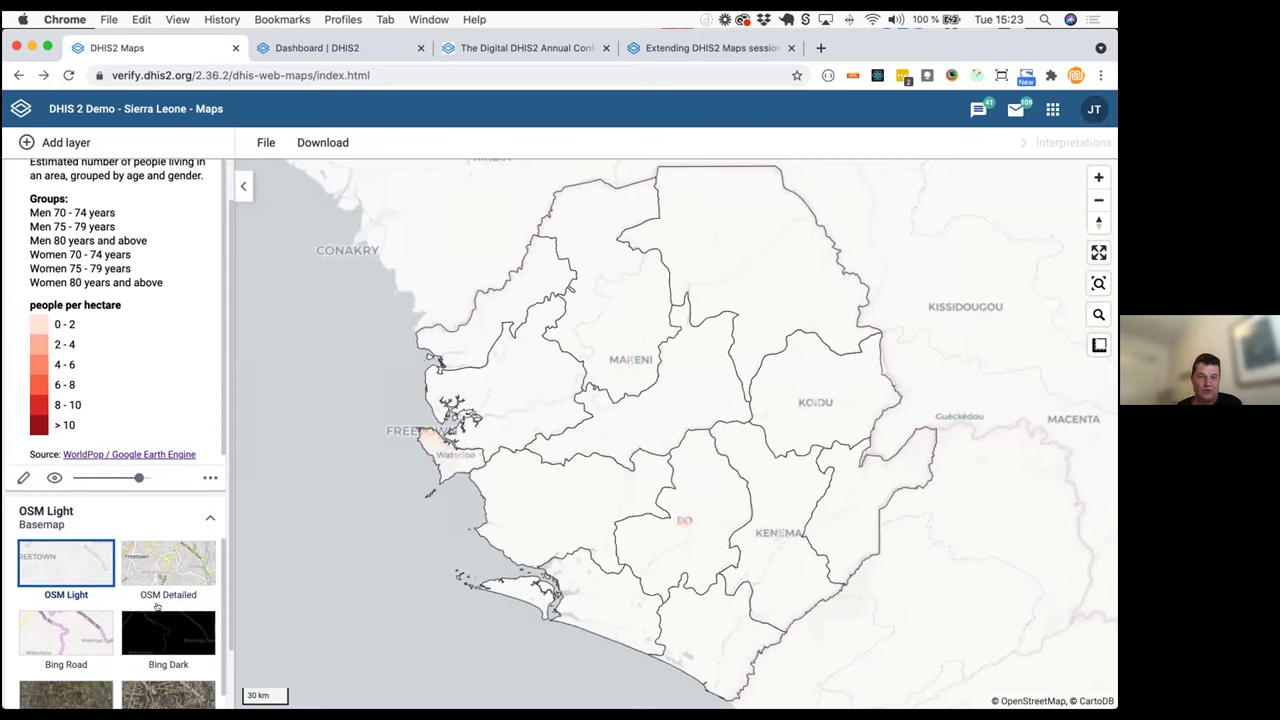
click(160, 638)
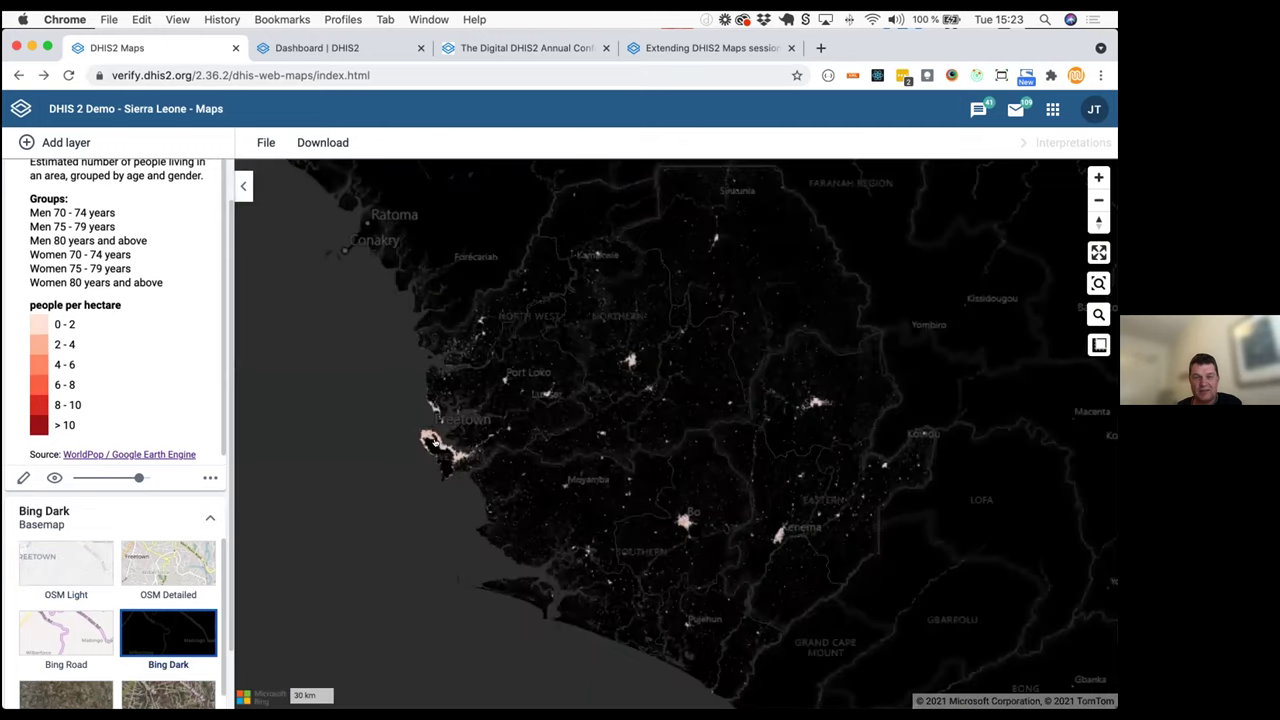
scroll(445, 460, up, 3)
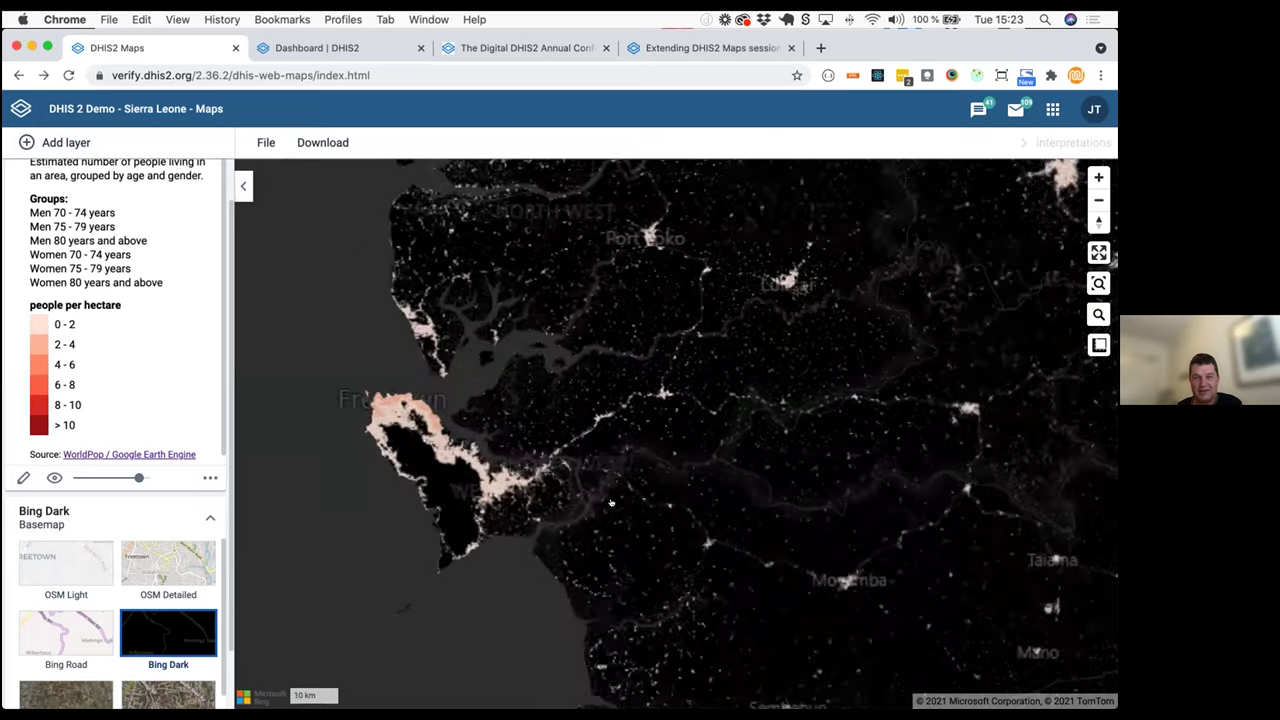
Look over the age group population around Freetown and change the basemap to OSM Light
drag(712, 455, 752, 482)
scroll(752, 482, down, 2)
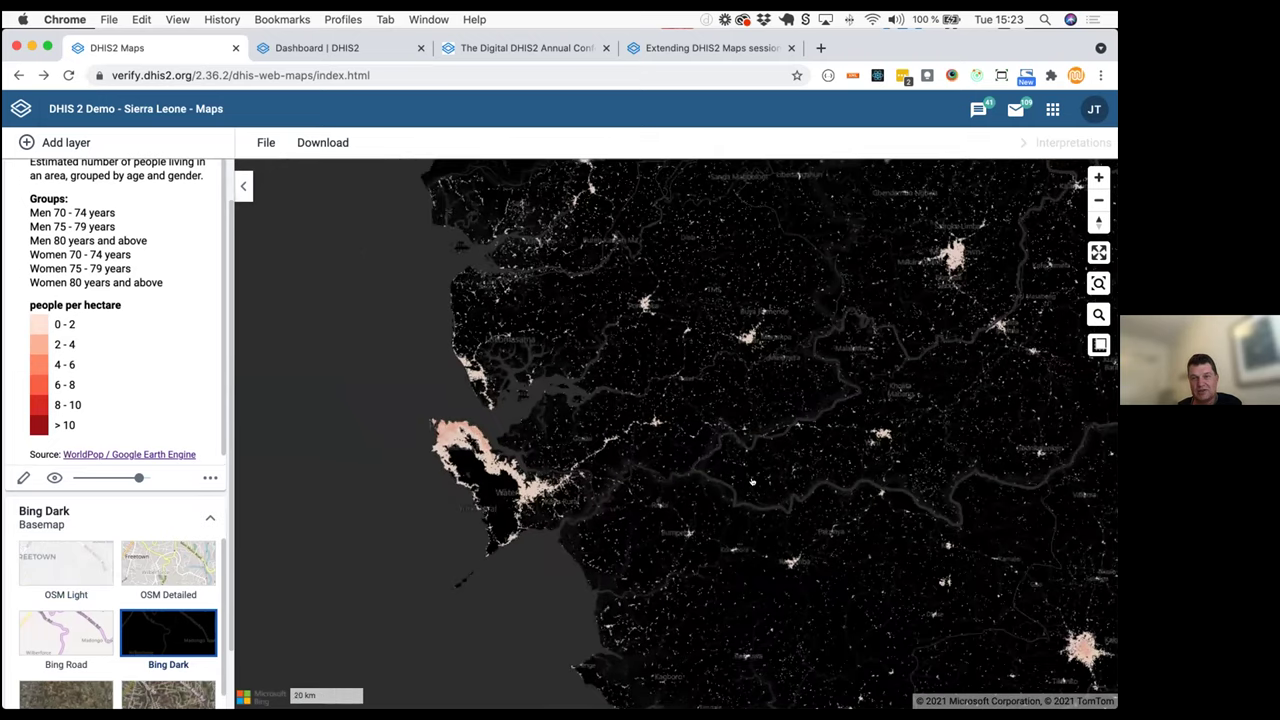
click(47, 557)
Set the legend maximum of the population age groups layer to 1 and update the layer
click(23, 477)
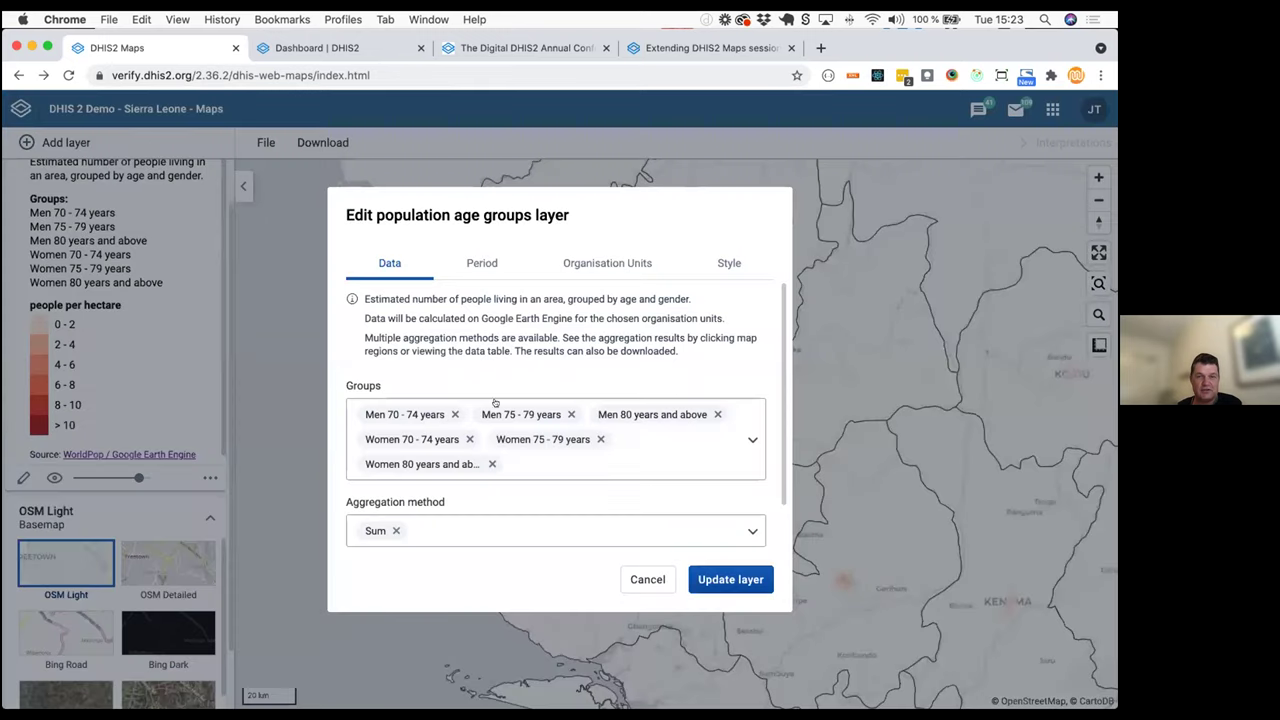
click(728, 263)
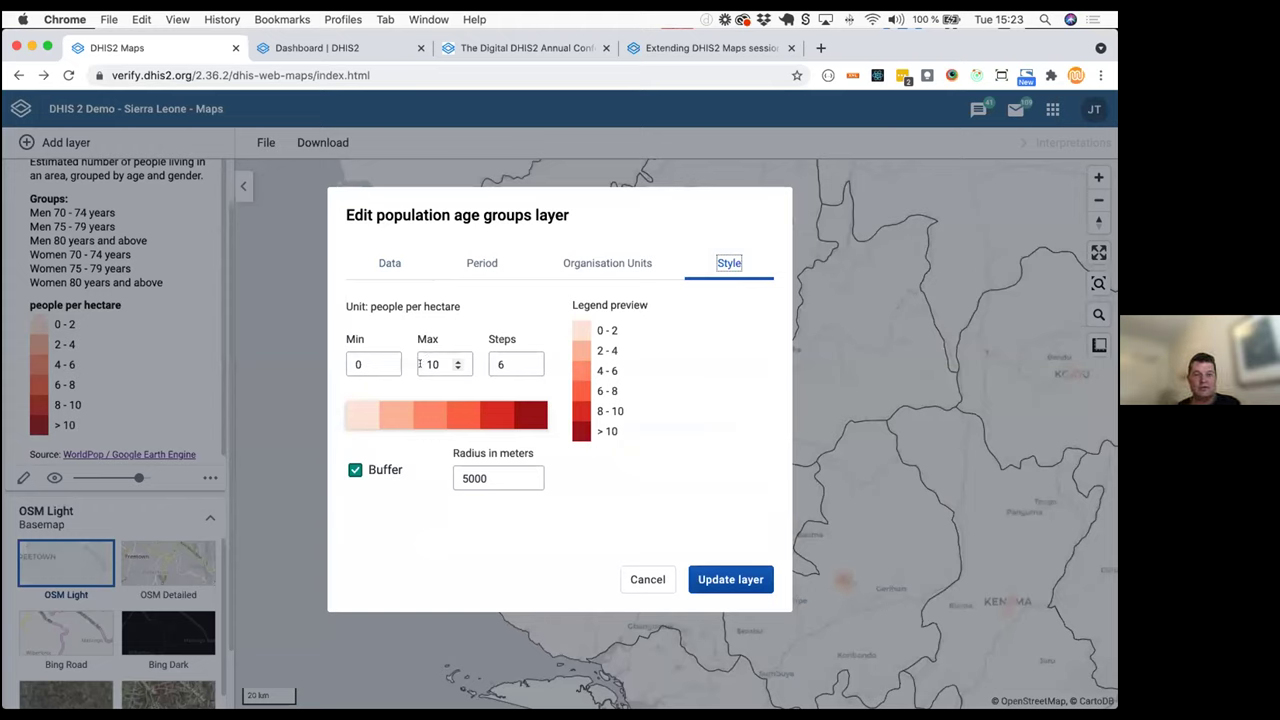
drag(420, 364, 439, 366)
text(1)
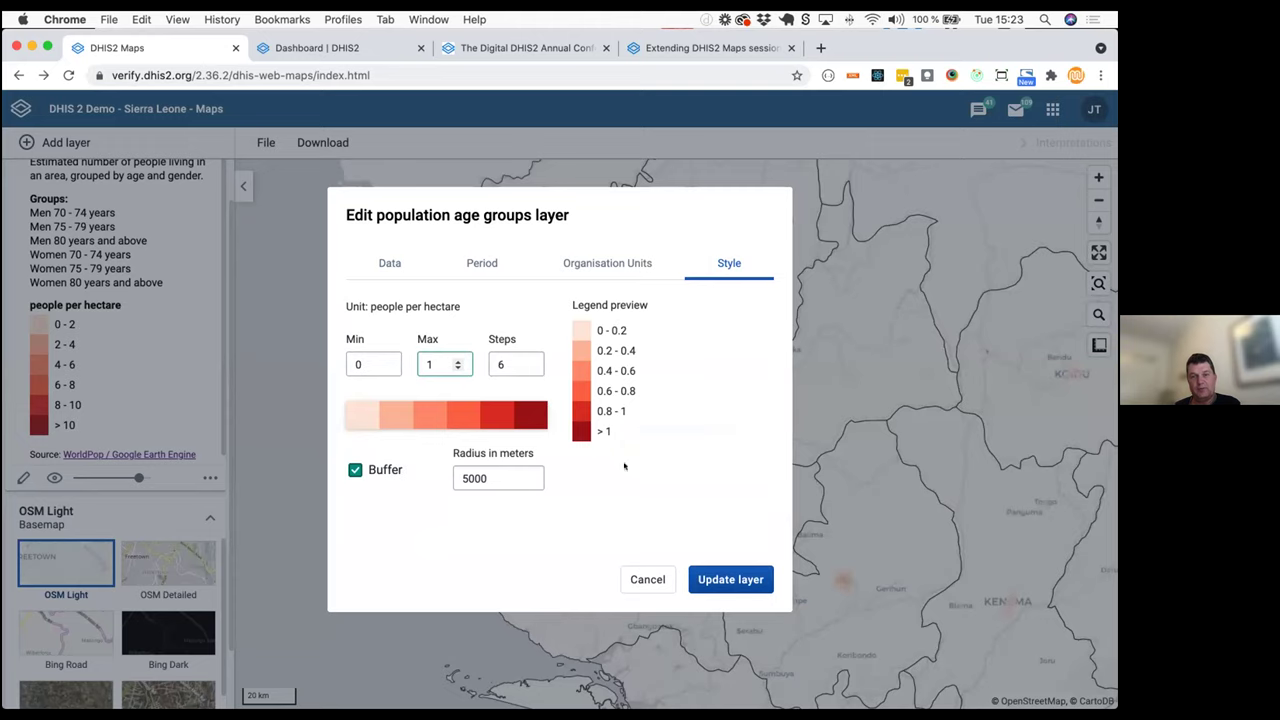
click(719, 574)
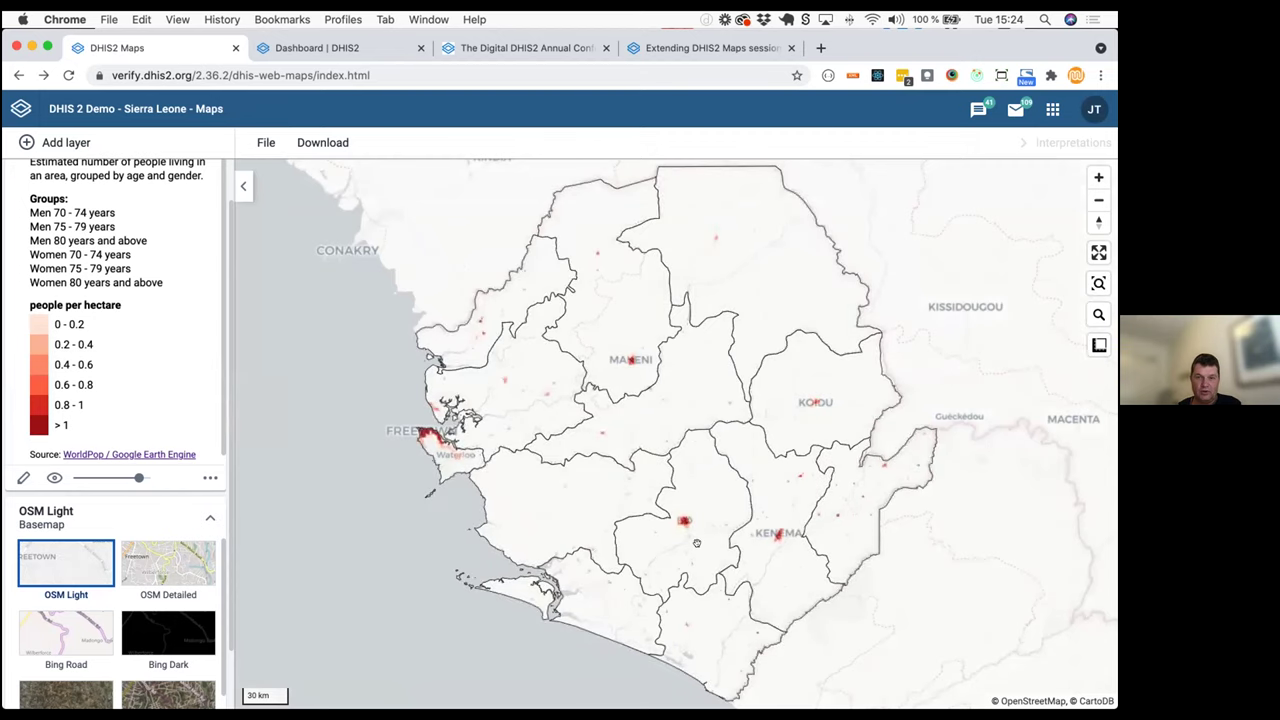
Inspect the restyled age group population and look up the aggregated value for the Port Loko district
scroll(669, 533, up, 2)
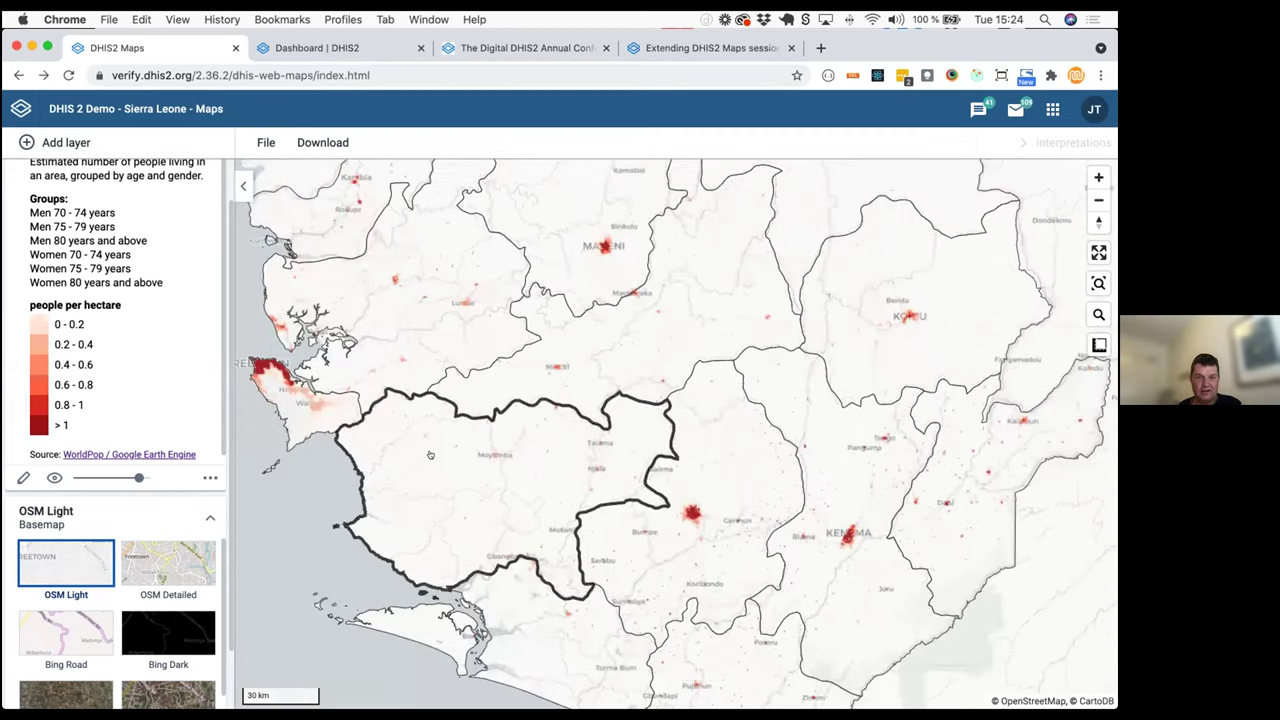
scroll(430, 318, up, 2)
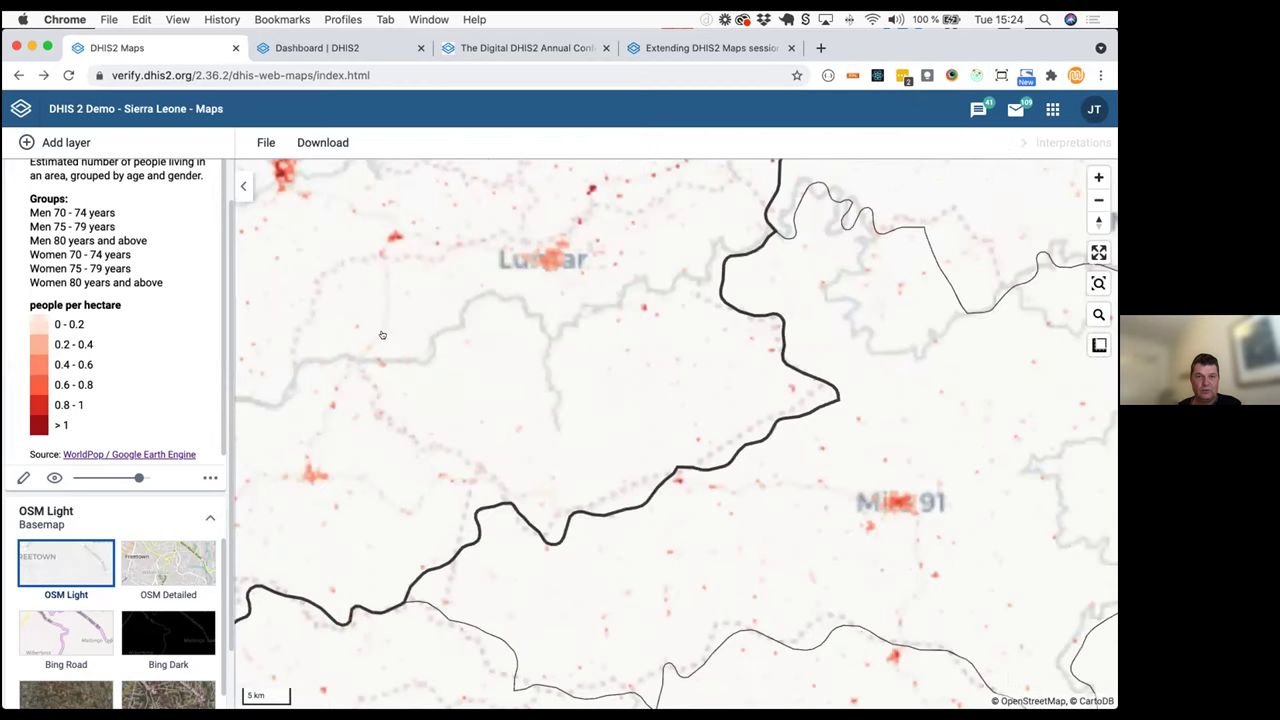
scroll(542, 432, up, 2)
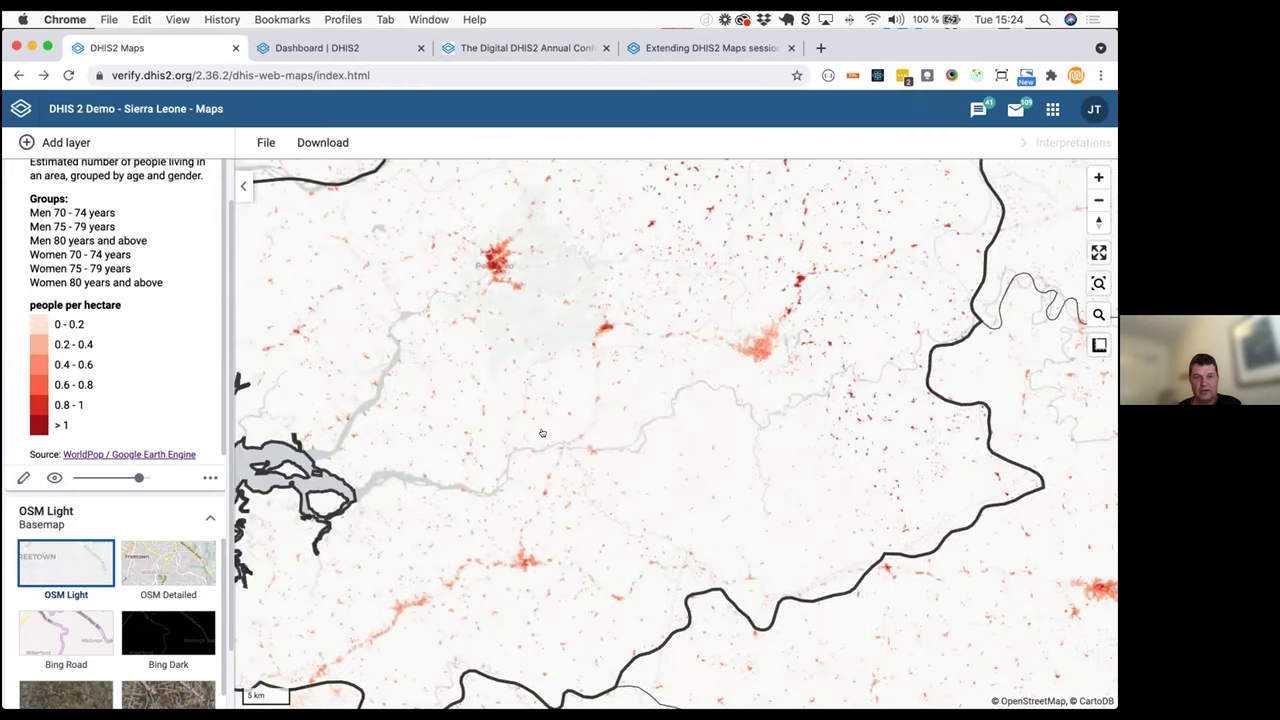
scroll(521, 407, down, 1)
click(520, 404)
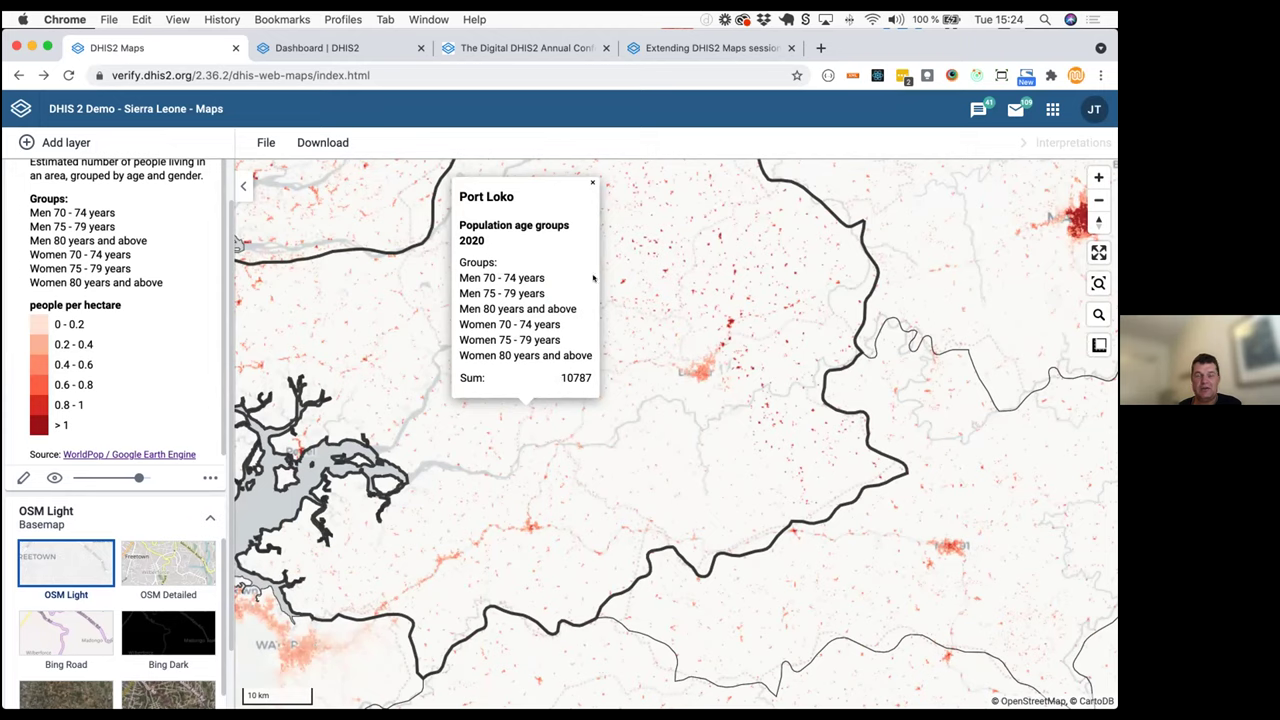
click(589, 182)
Drill down one level in the Port Loko district and show the layer's data table
right_click(518, 377)
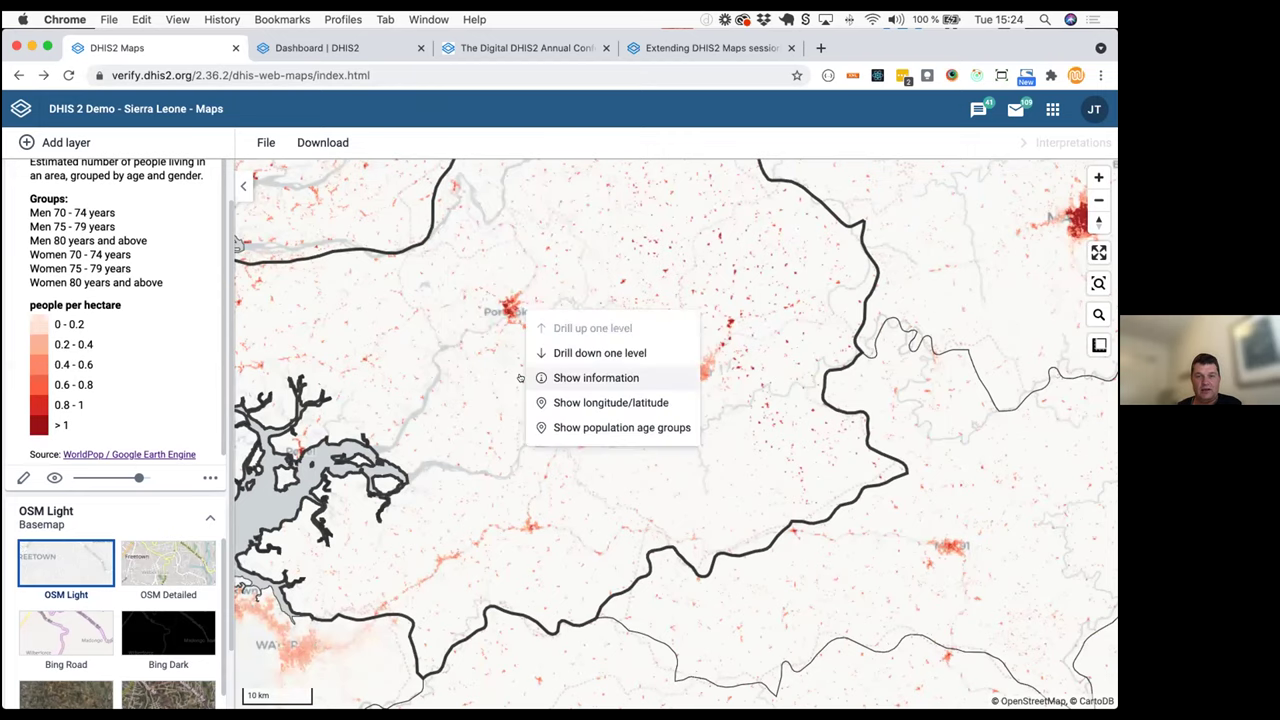
click(566, 353)
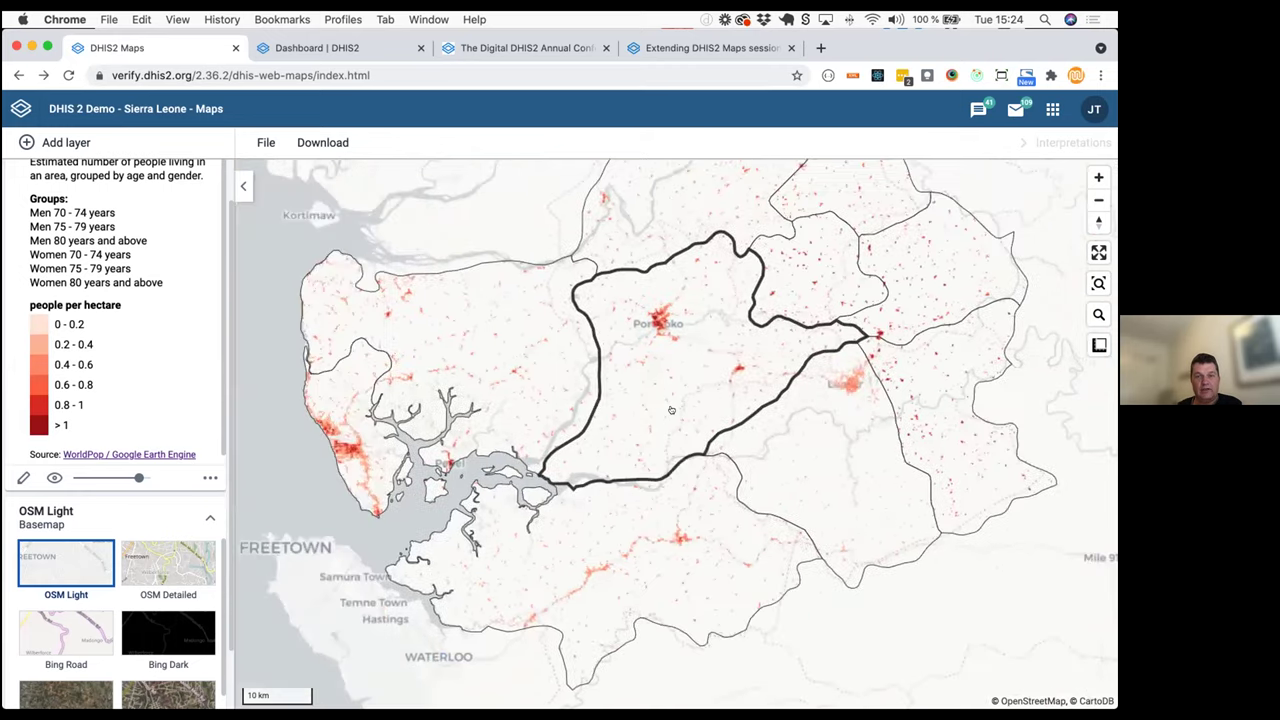
click(210, 477)
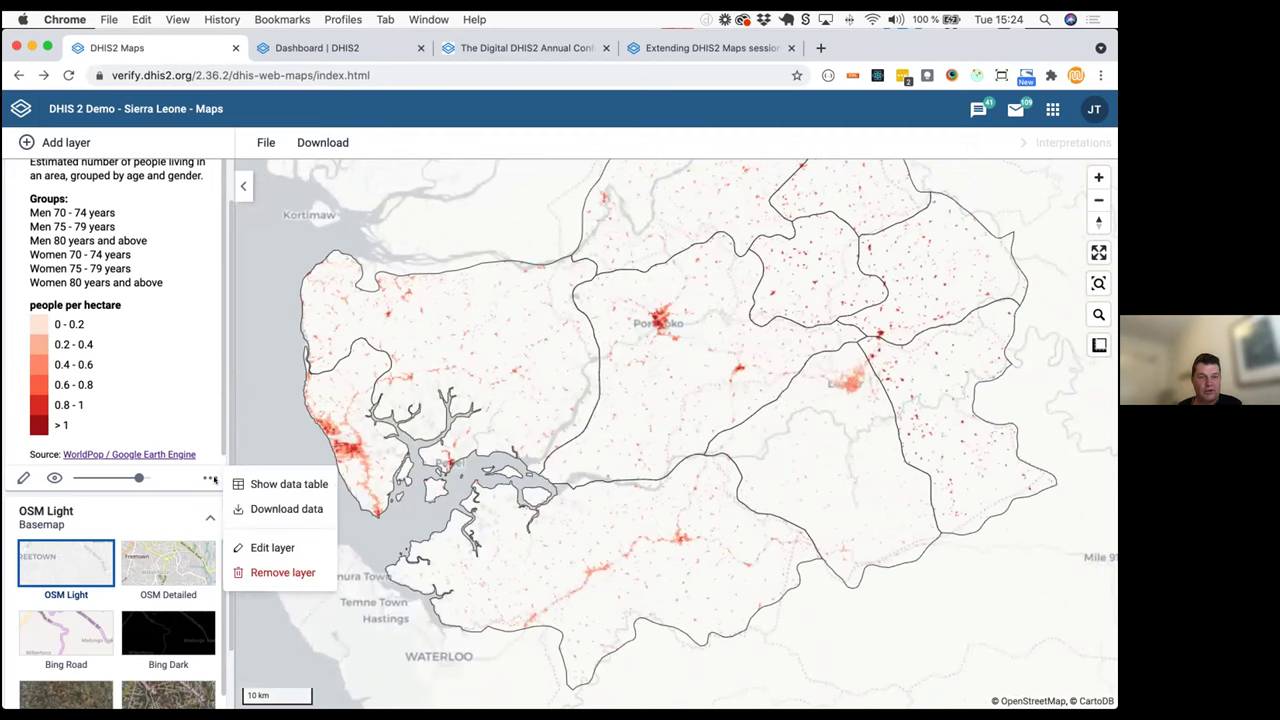
click(276, 483)
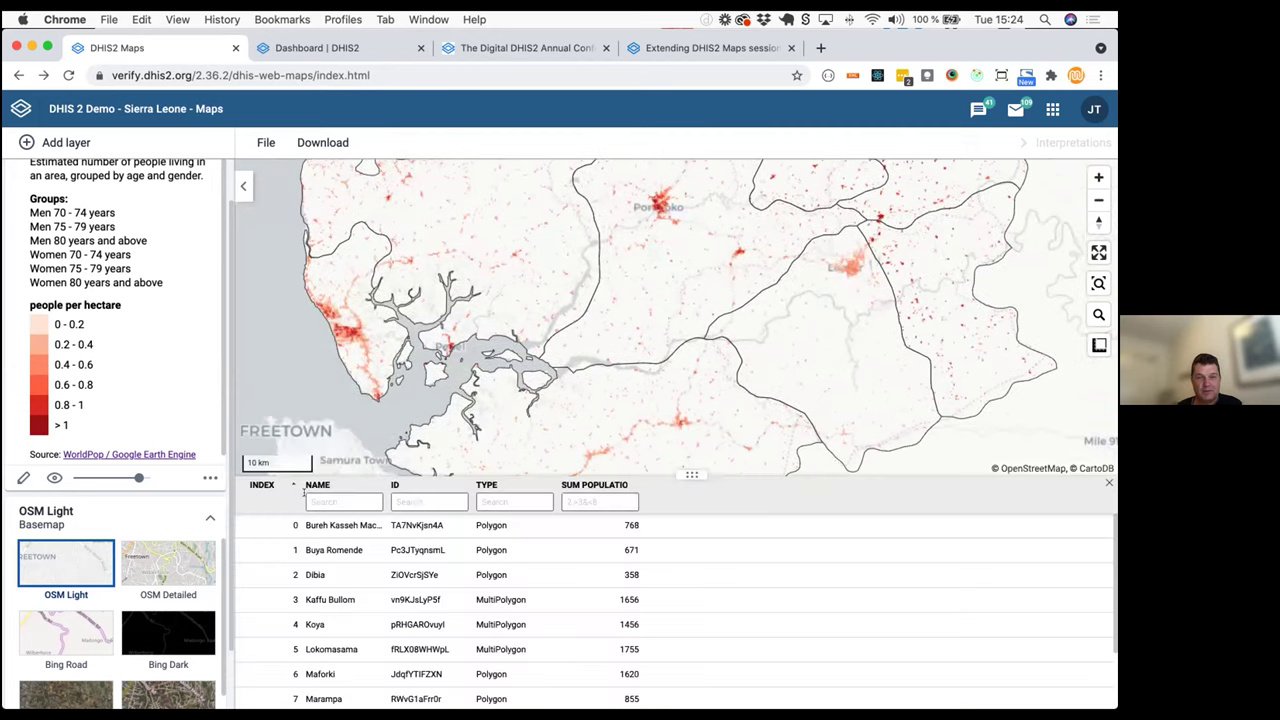
Sort the data table by population sum in descending order and look through its rows
click(610, 486)
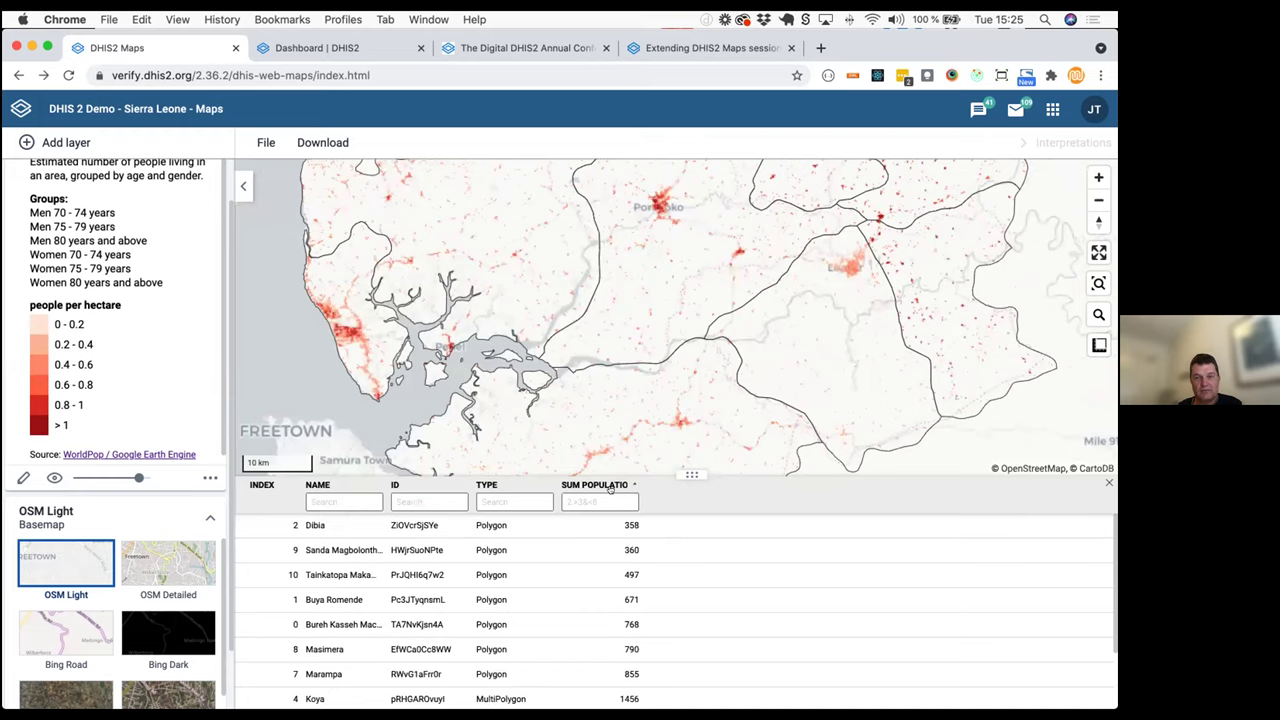
click(610, 487)
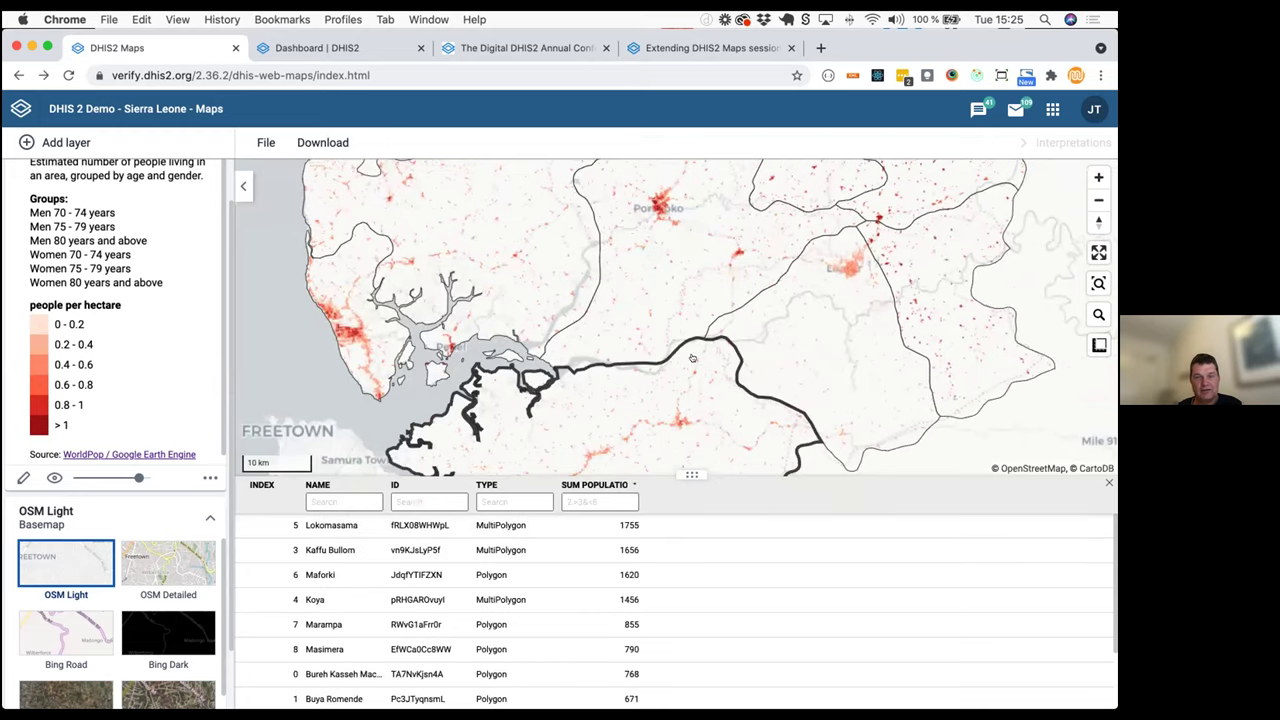
scroll(692, 358, down, 2)
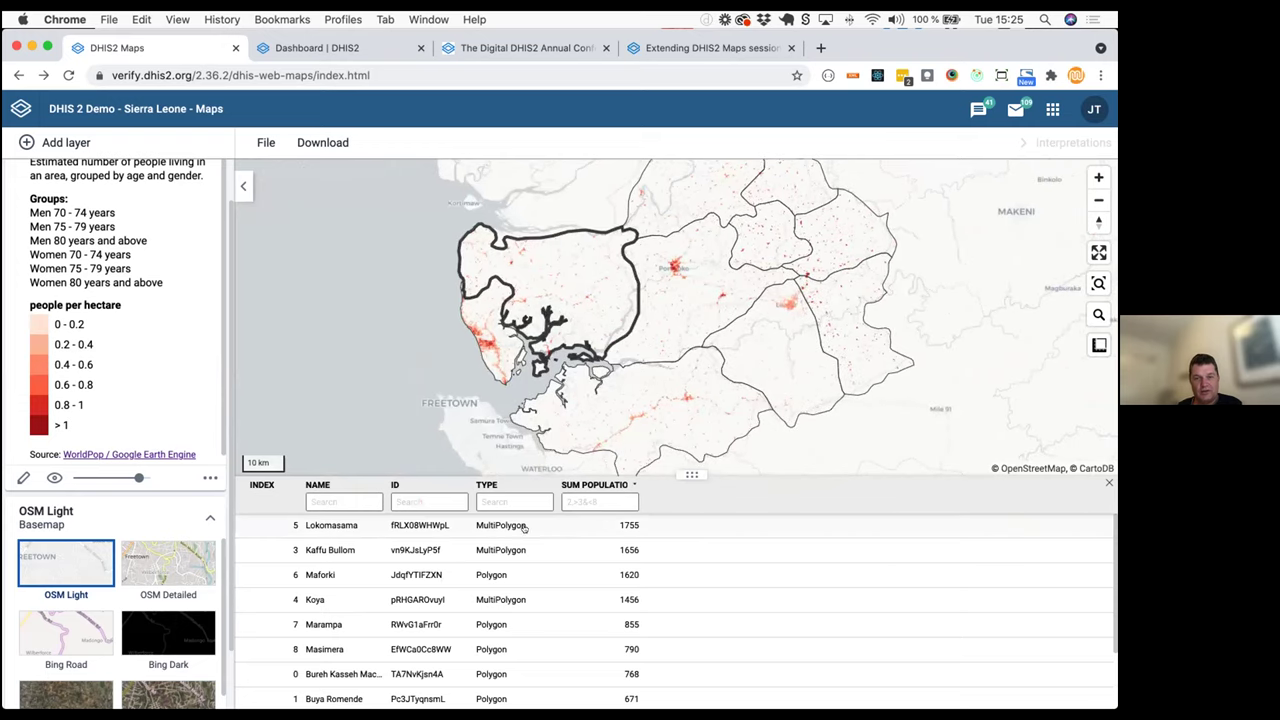
scroll(500, 590, down, 3)
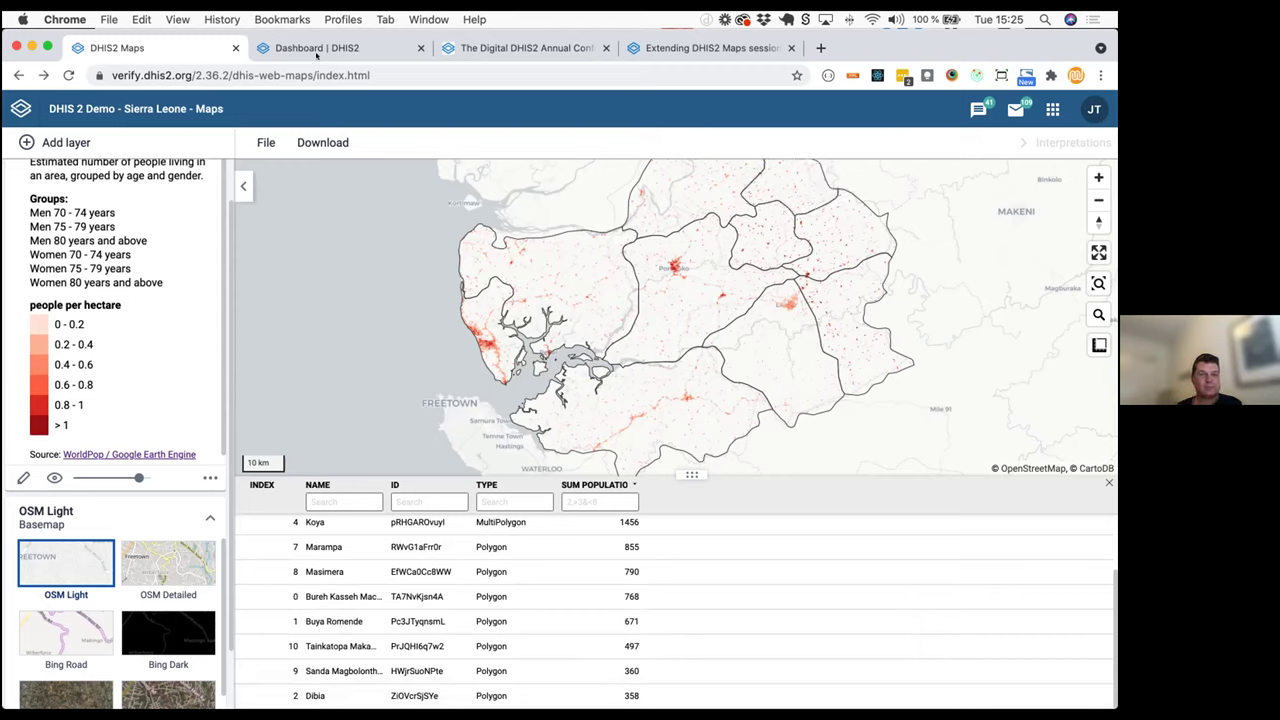
Switch to the presentation, advance it to the Landcover slide and return to DHIS2 Maps in Chrome
key(super+Tab)
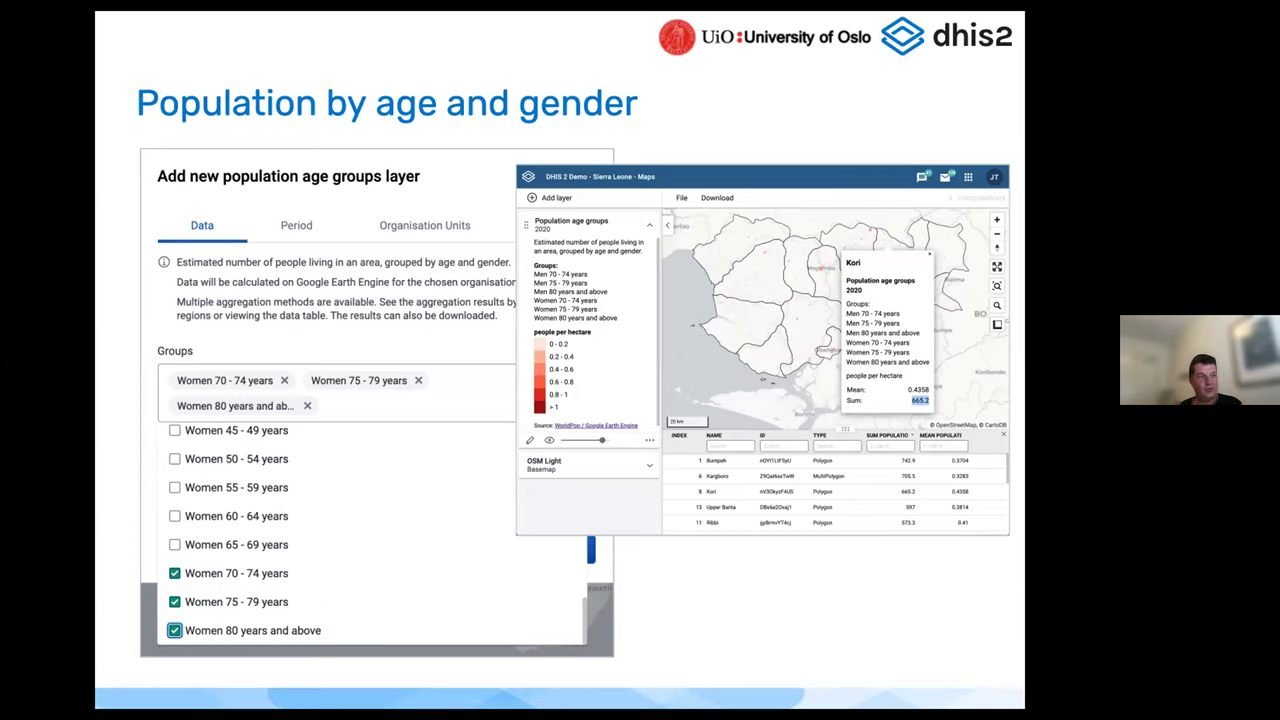
key(Right)
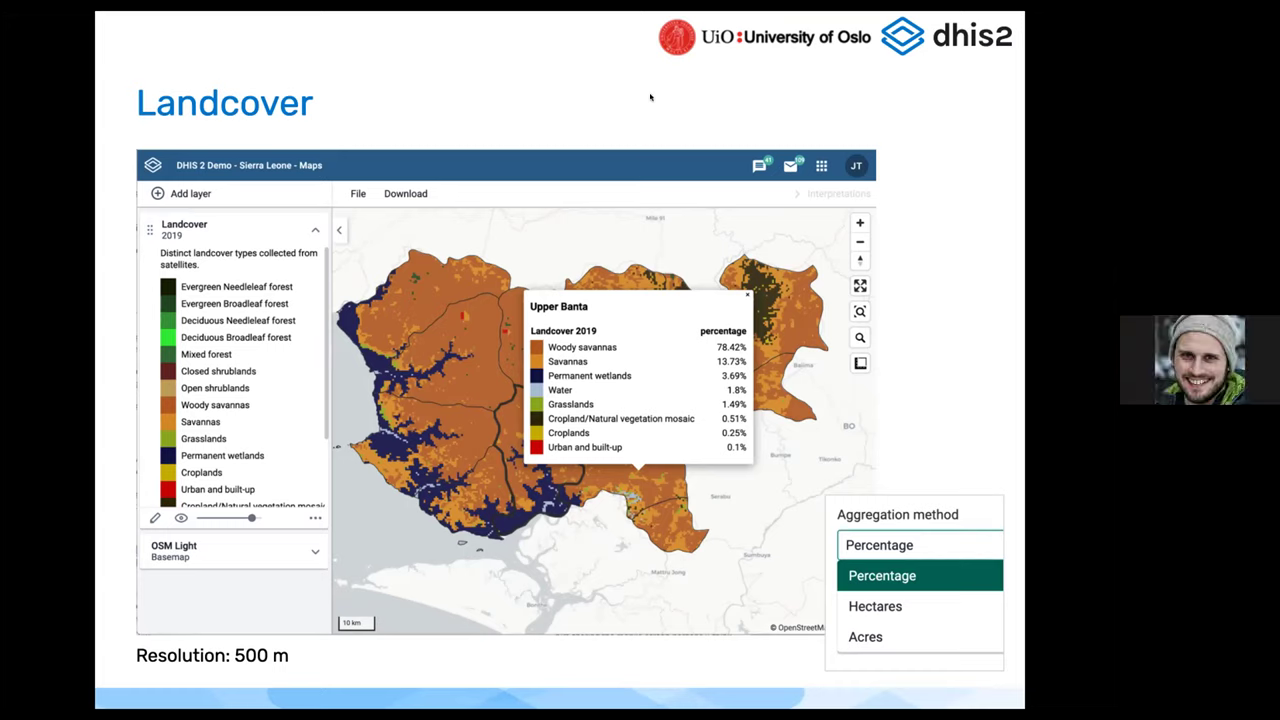
key(super+Tab)
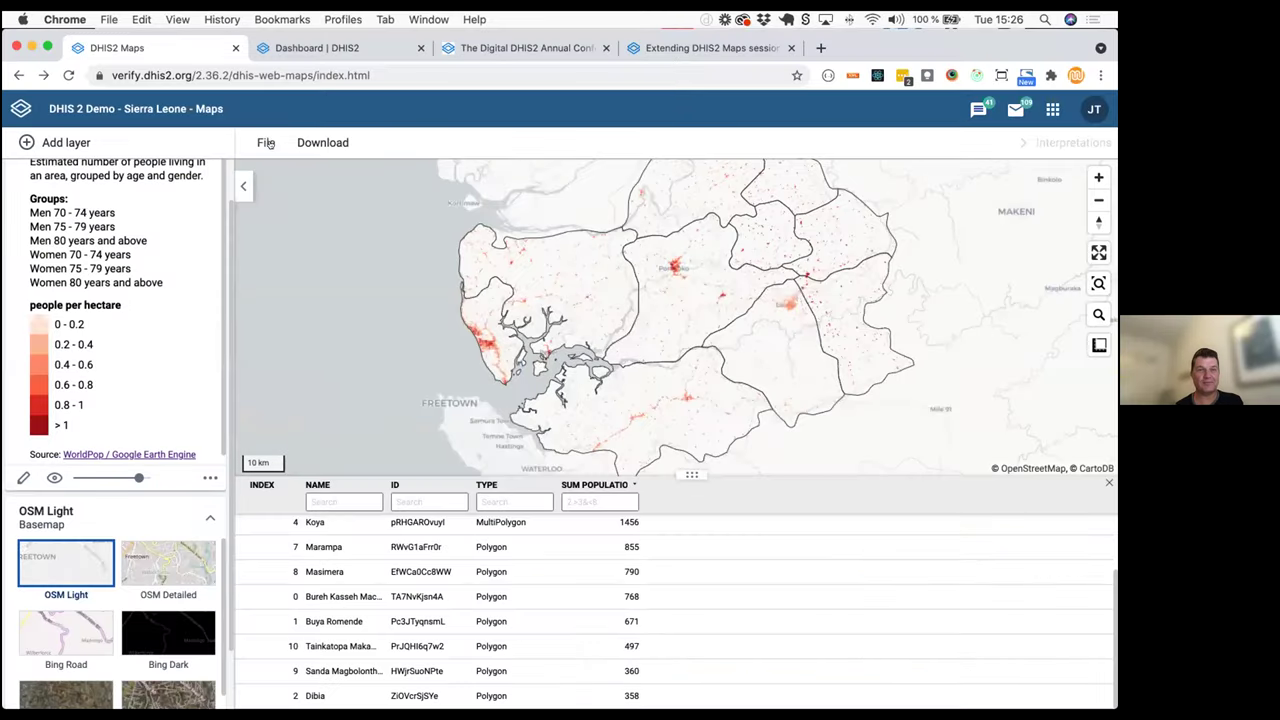
Start a new map, clearing the population age groups layer
click(266, 142)
click(300, 179)
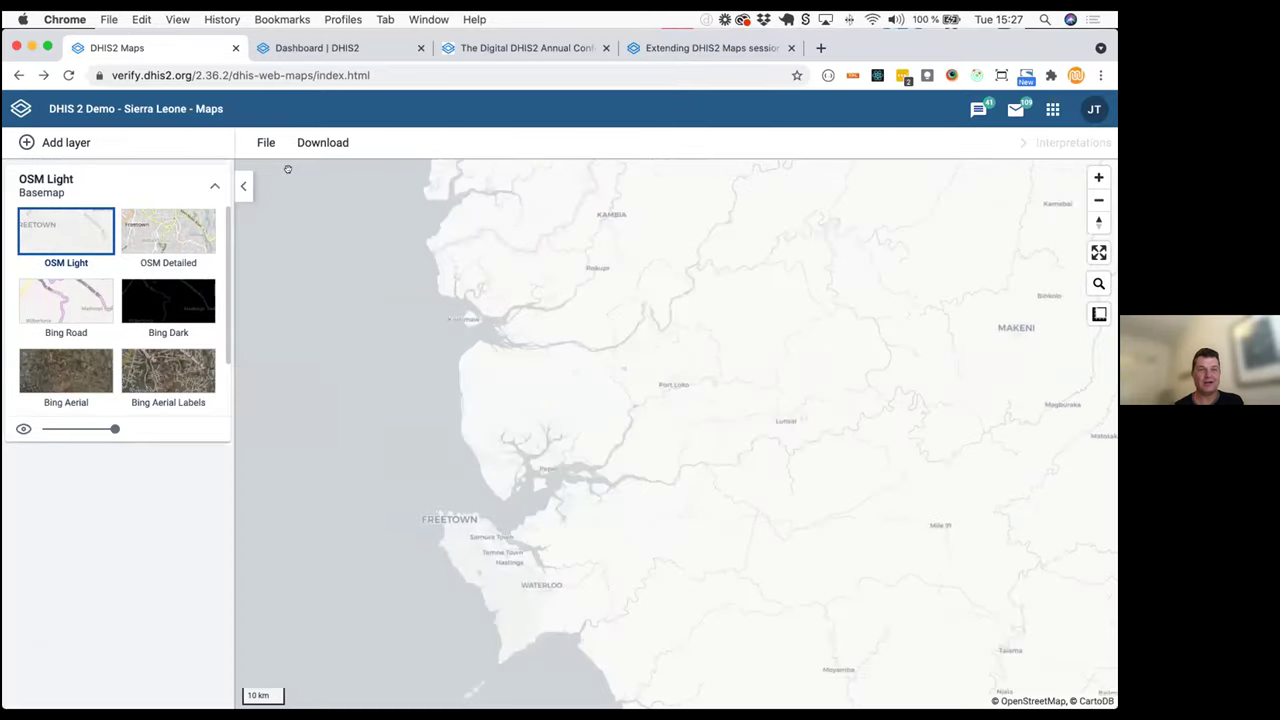
scroll(583, 331, down, 3)
scroll(581, 370, down, 2)
drag(634, 406, 606, 393)
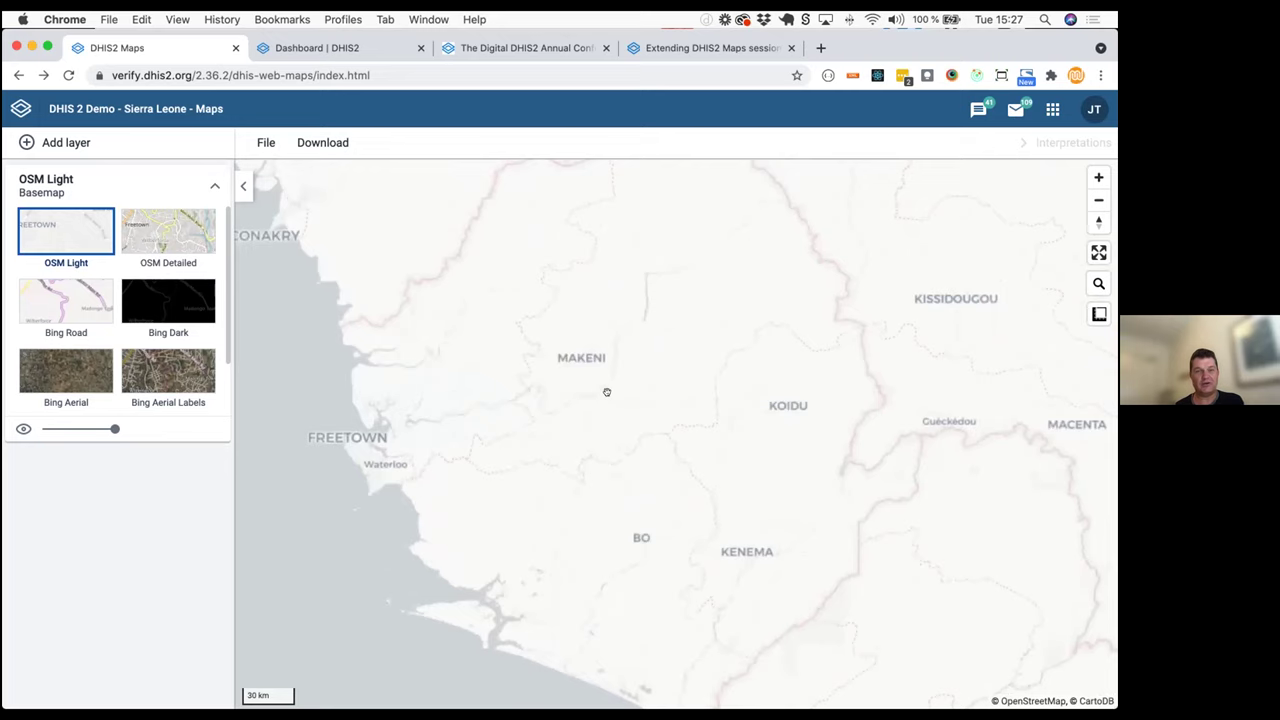
Start a new landcover layer and review its aggregation methods, keeping Percentage
click(60, 150)
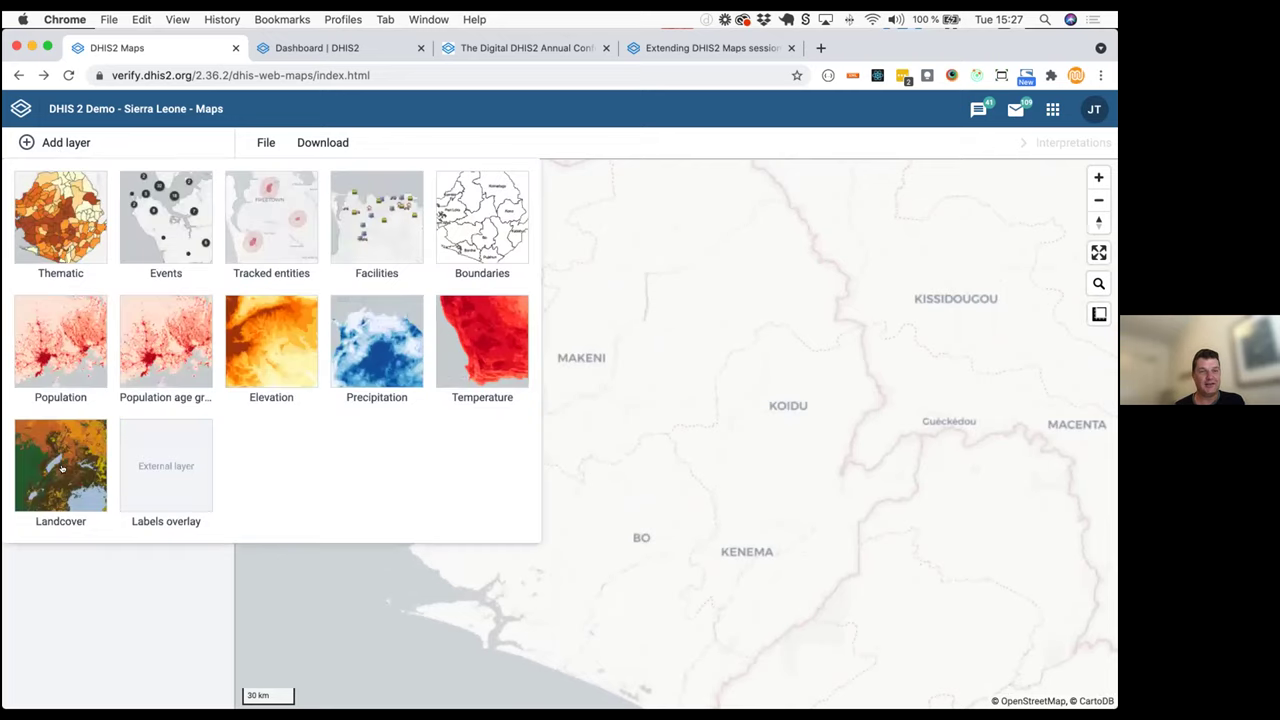
click(62, 468)
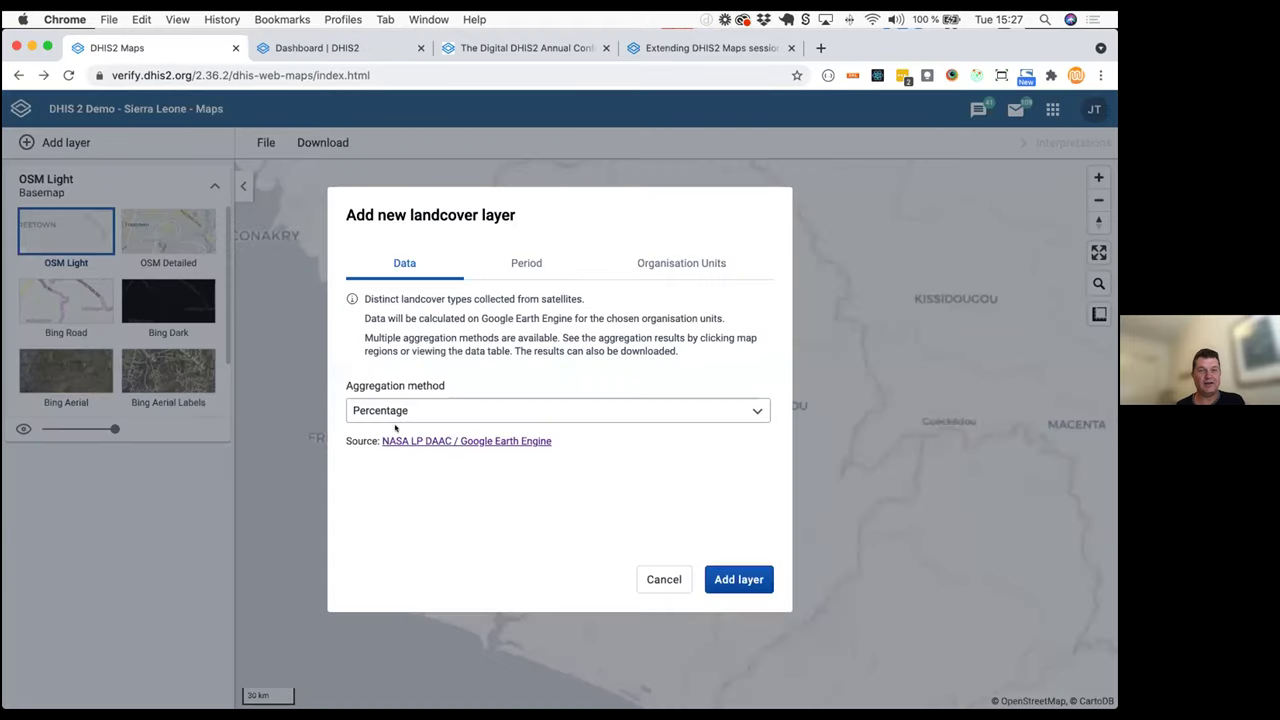
click(453, 407)
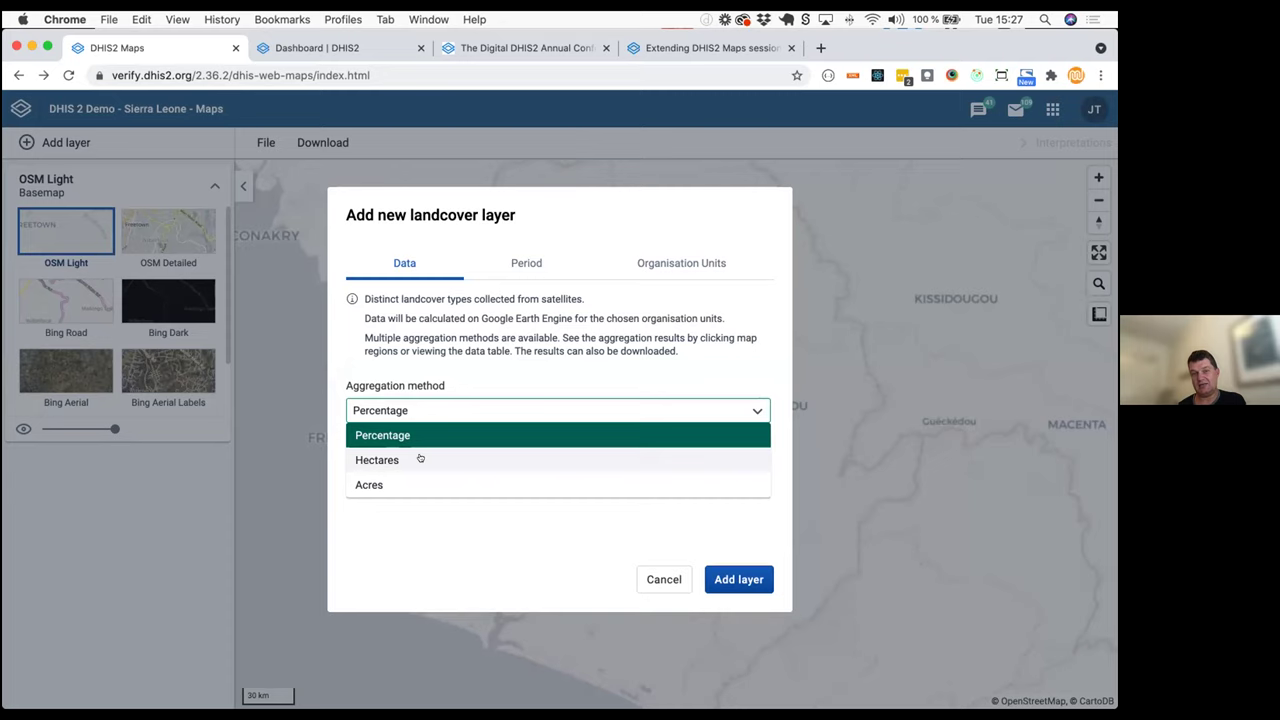
click(472, 379)
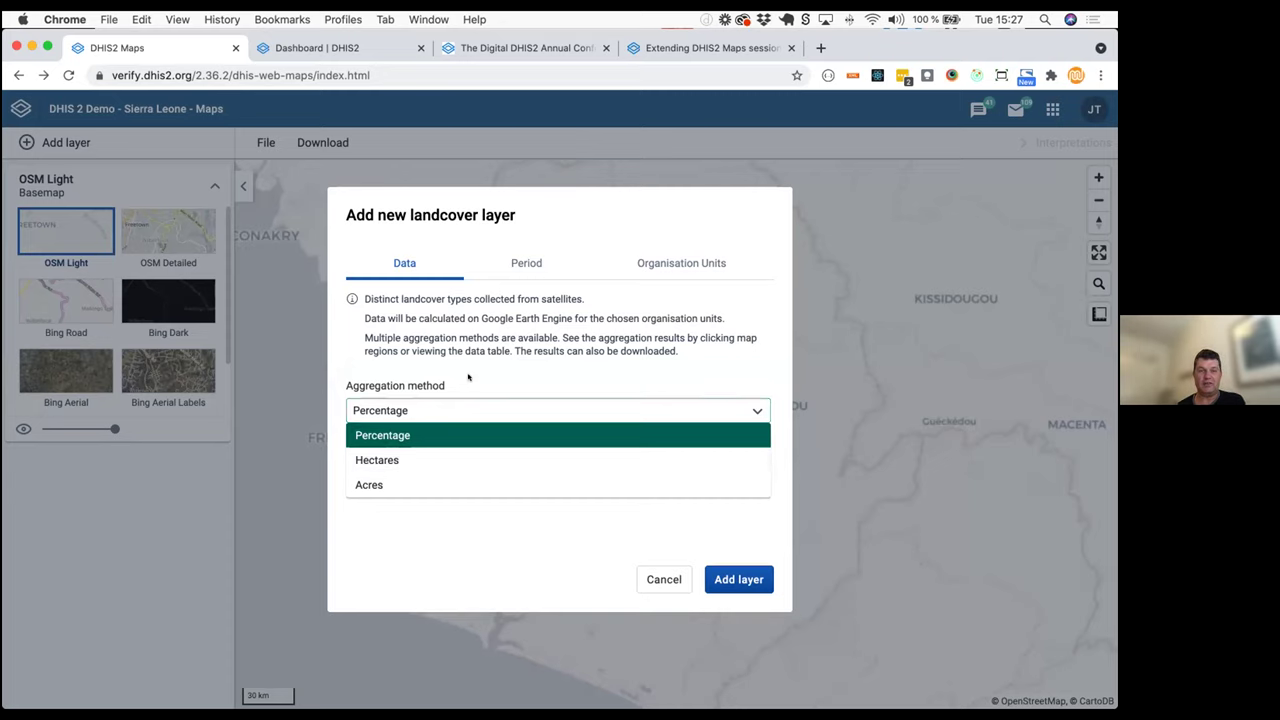
Keep the period 2019 and the District organisation unit level, and add the landcover layer to the map
click(524, 262)
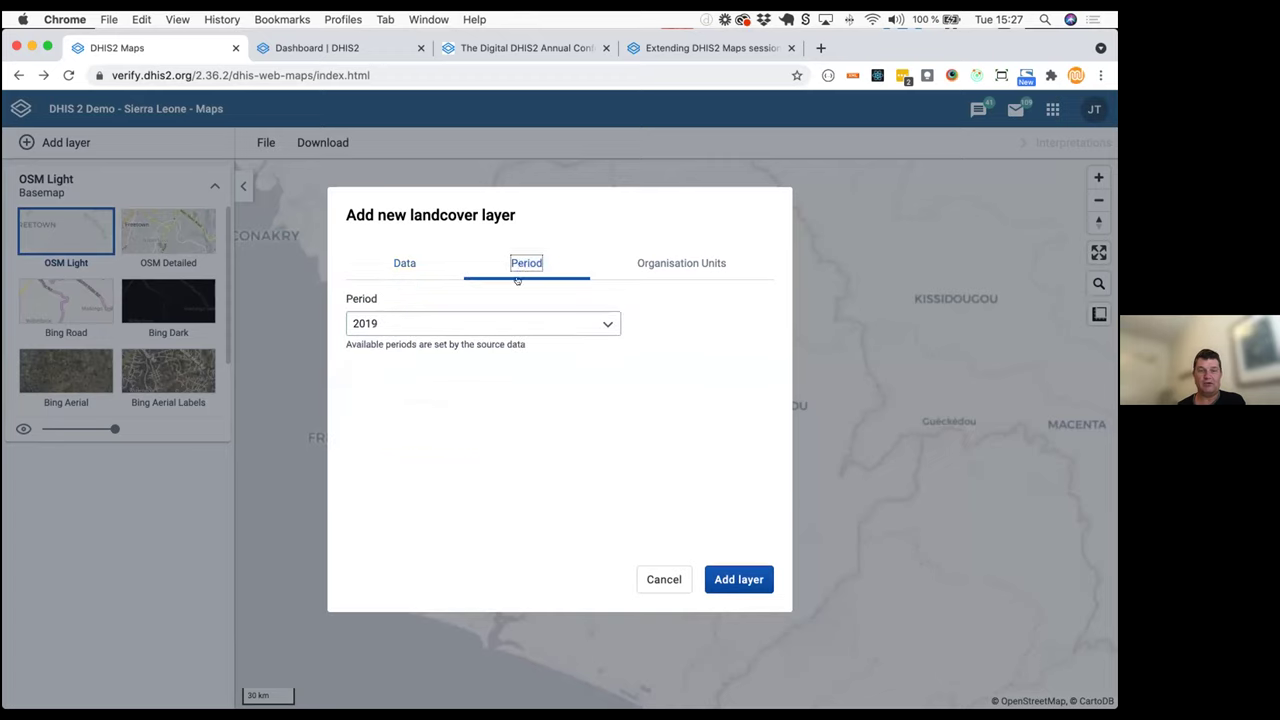
click(491, 325)
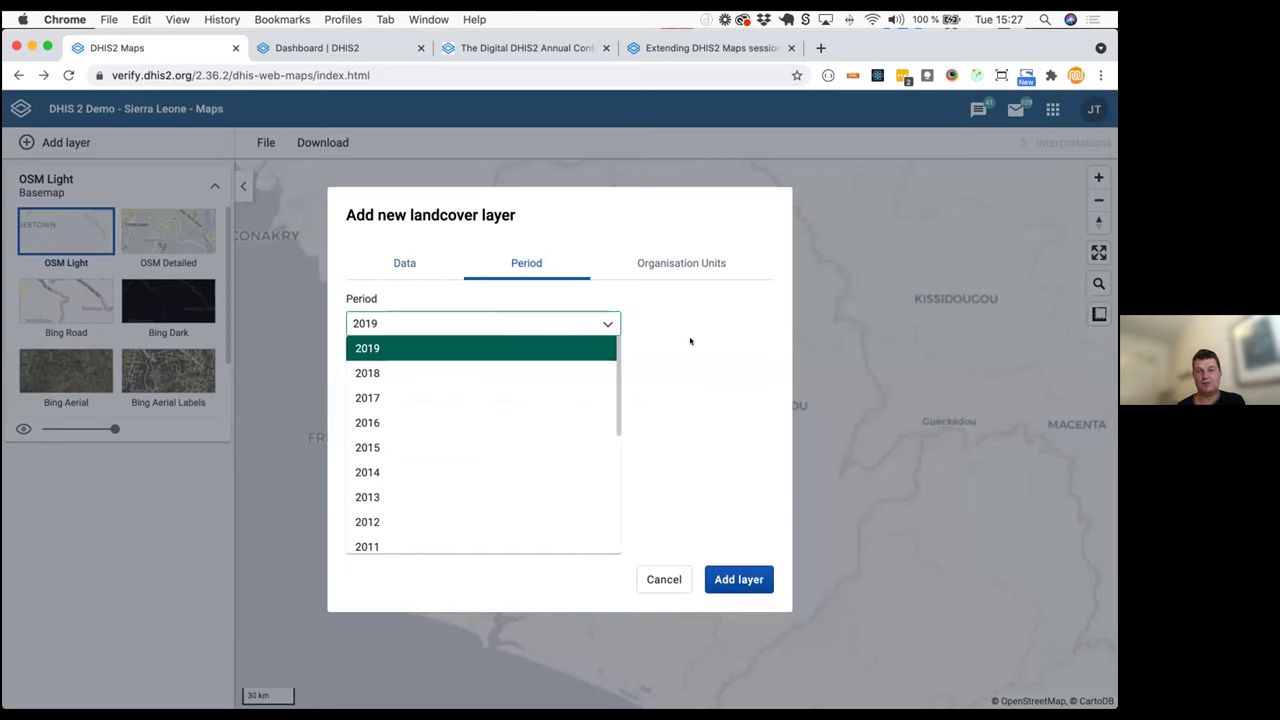
click(677, 264)
click(675, 263)
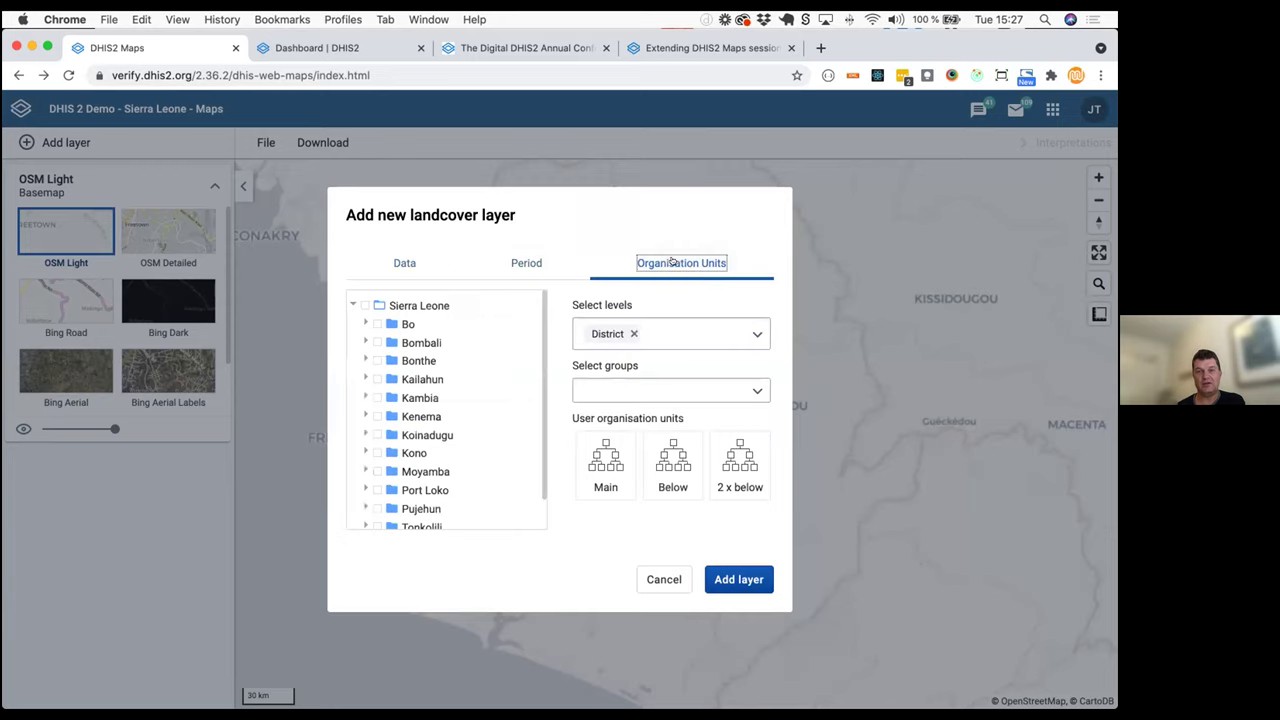
click(734, 580)
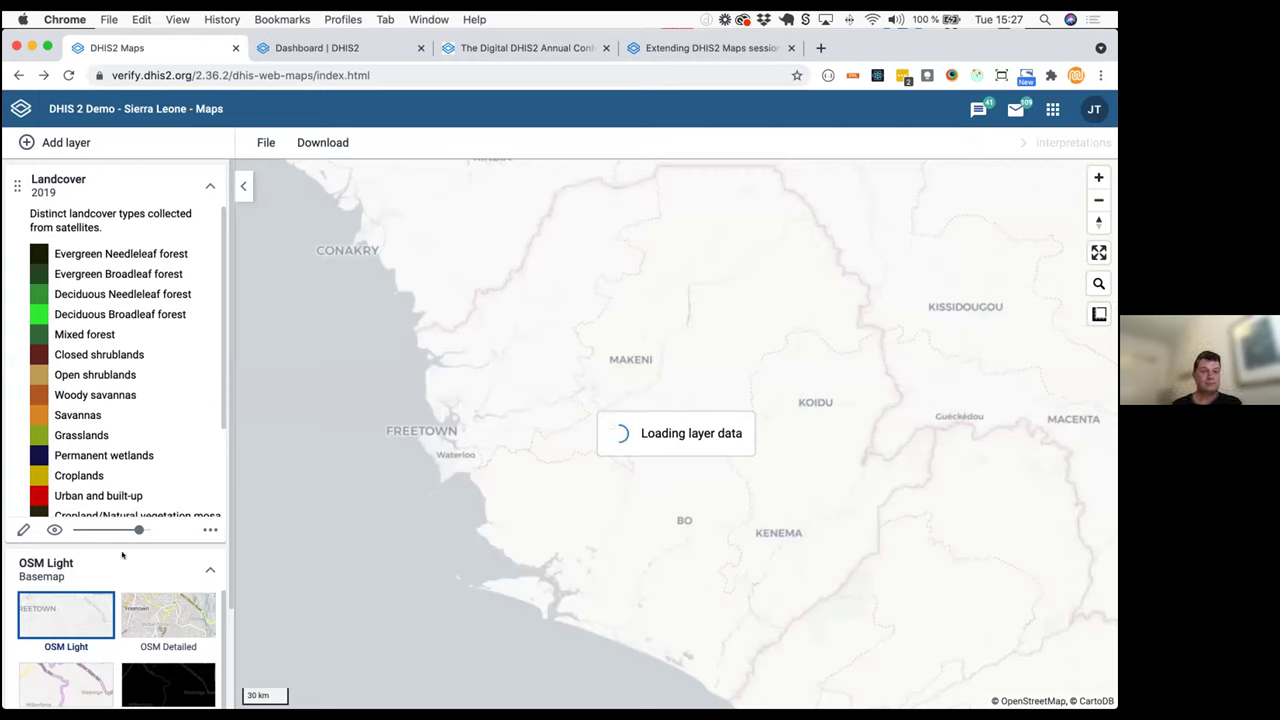
Review the landcover types and their colours in the layer's legend
scroll(128, 380, down, 3)
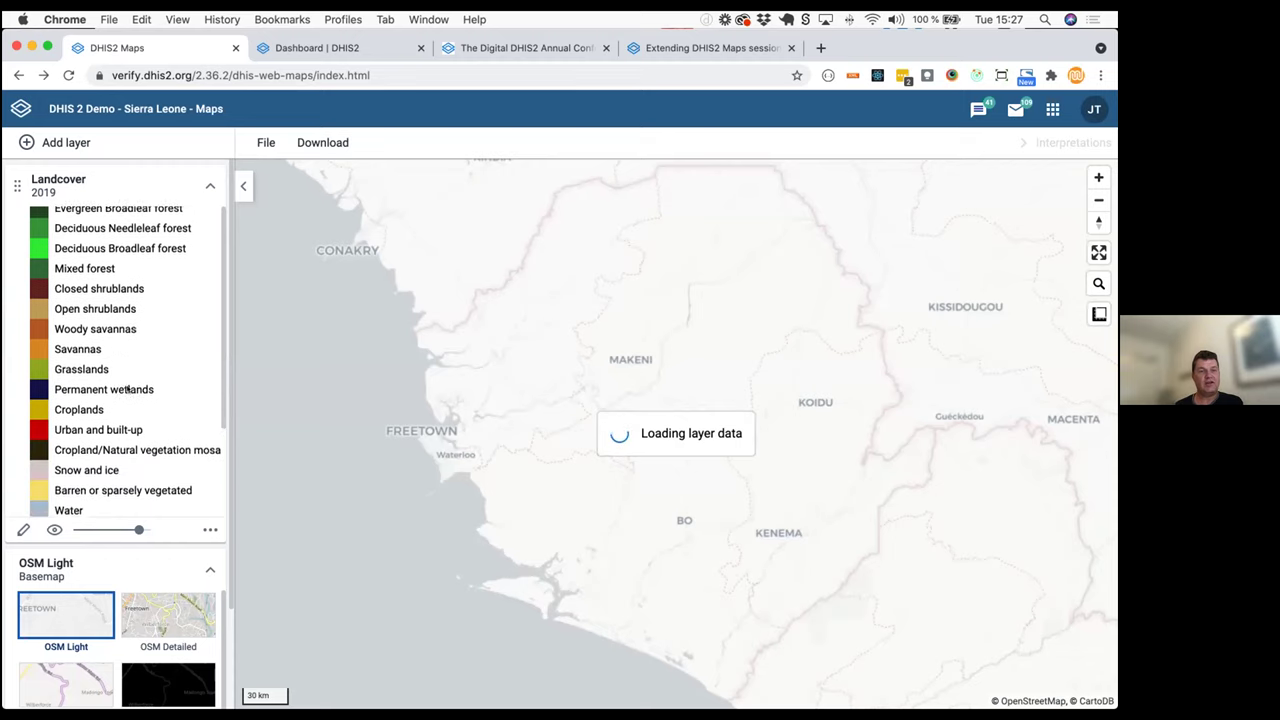
scroll(122, 388, up, 3)
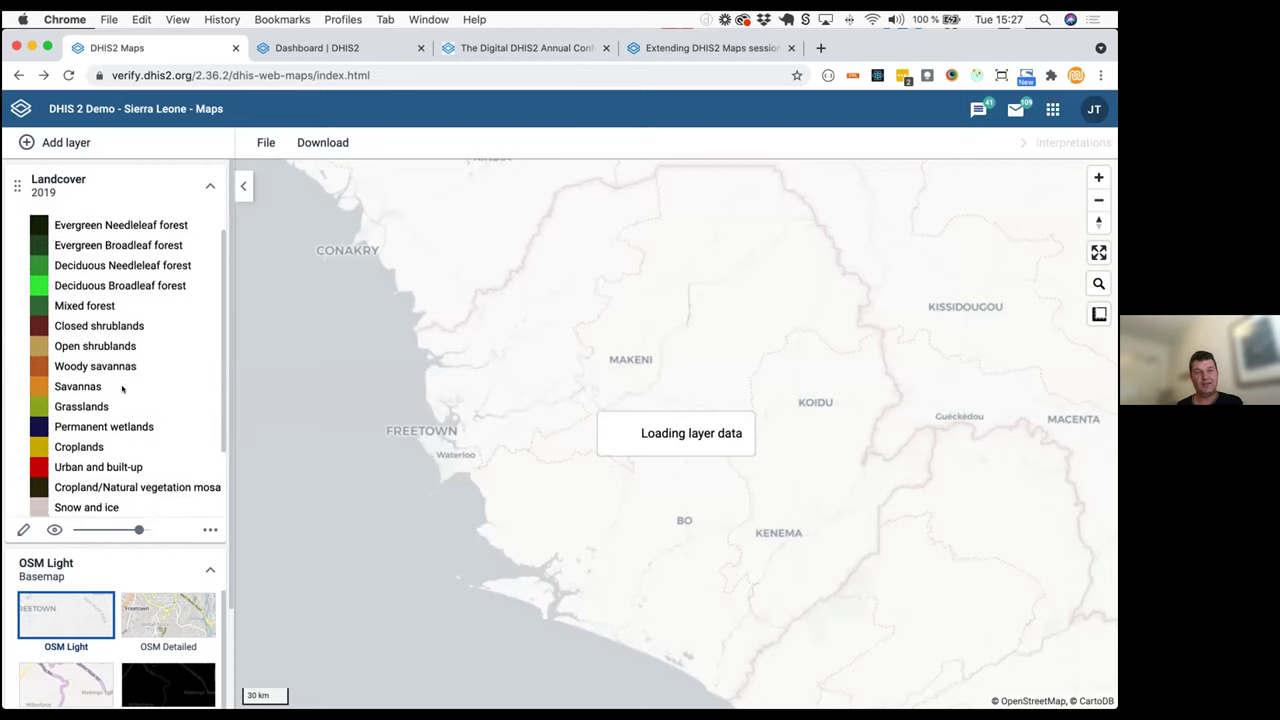
scroll(122, 383, up, 1)
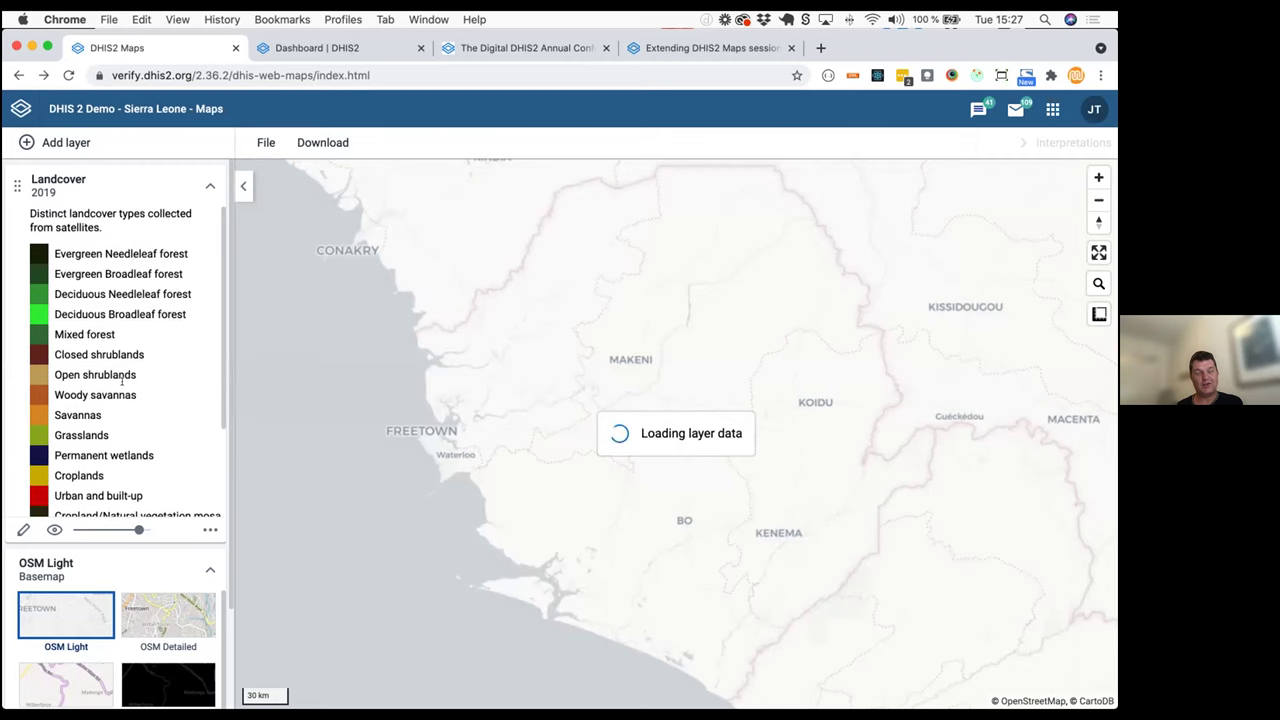
scroll(122, 380, down, 2)
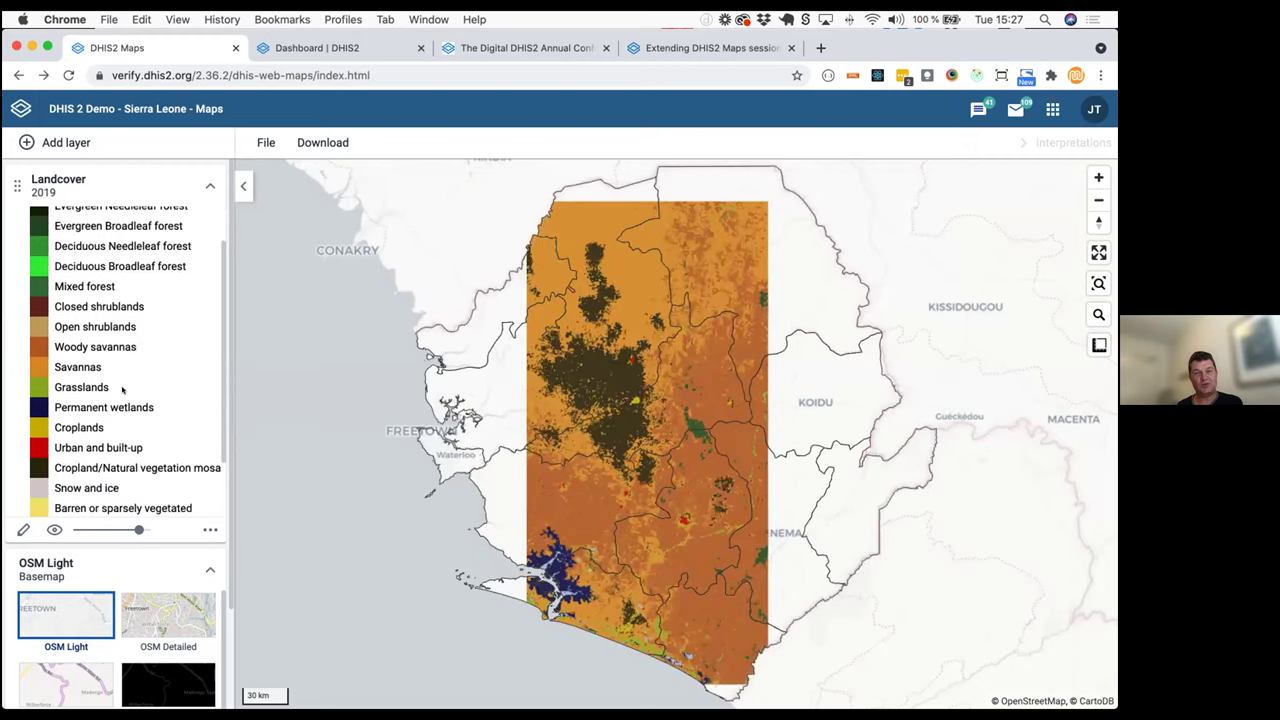
scroll(122, 388, up, 2)
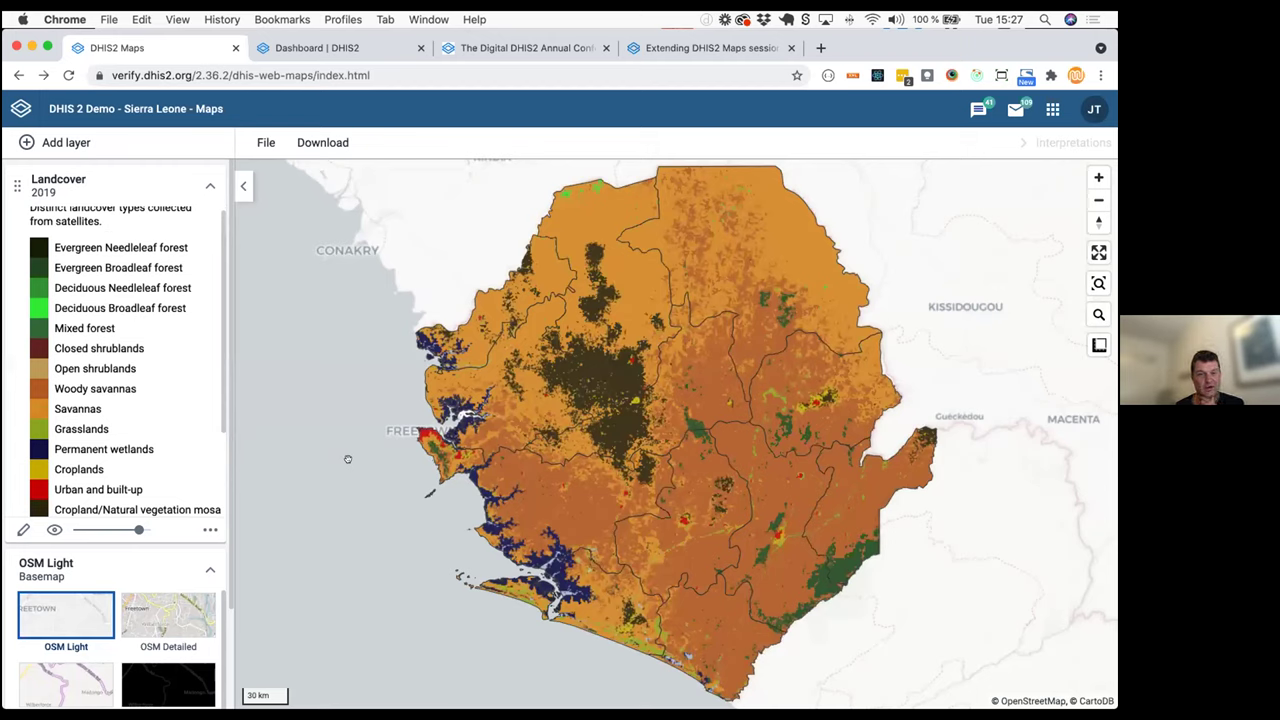
Show the 2019 landcover percentages for the Moyamba district and for Western Area
click(562, 491)
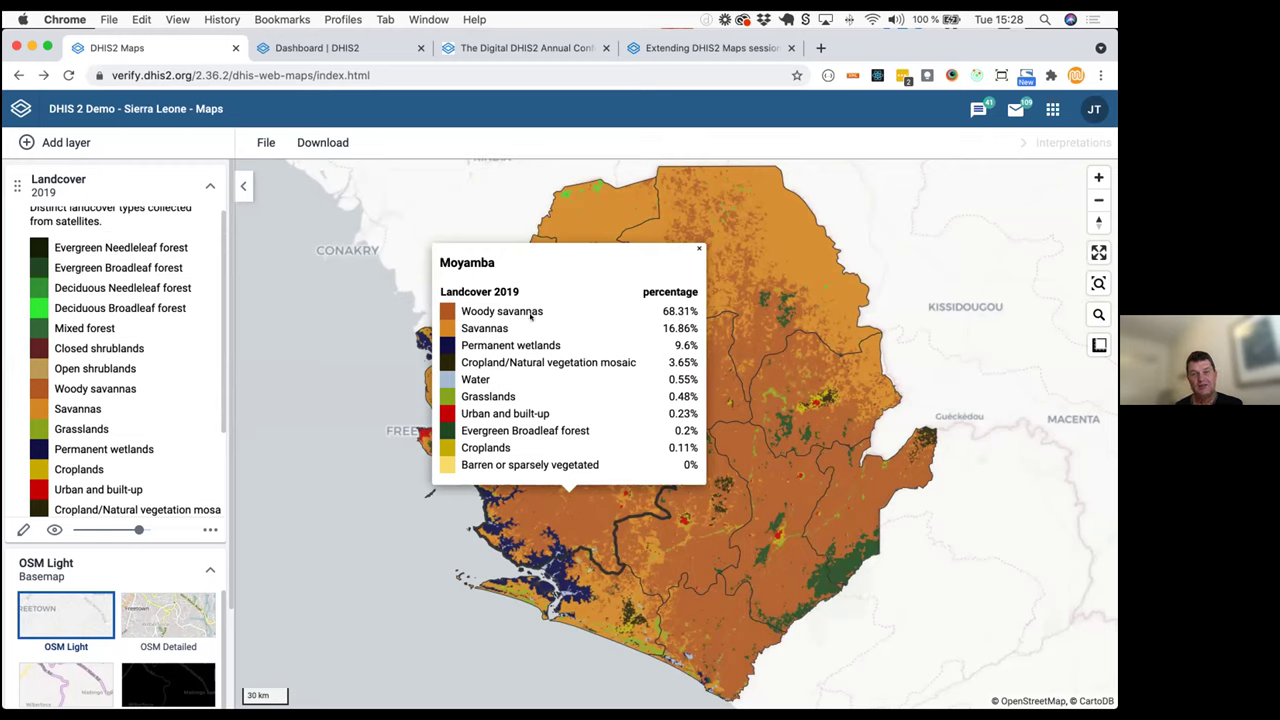
click(698, 248)
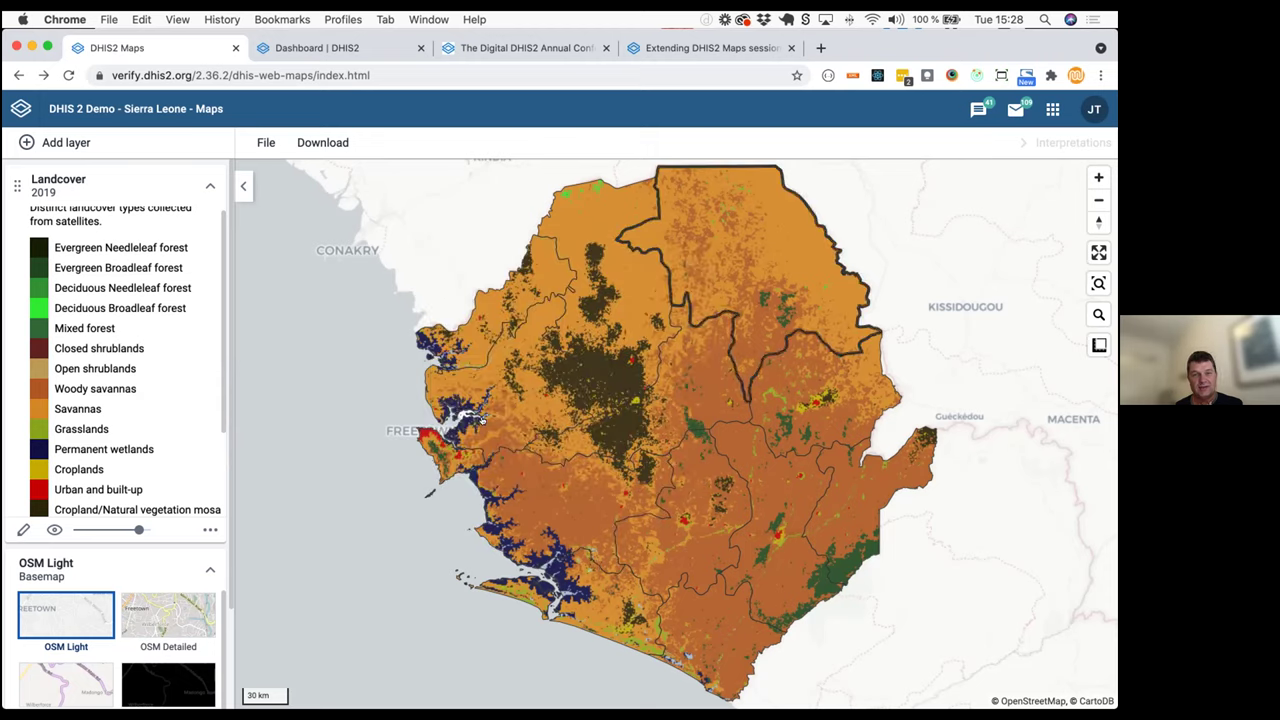
scroll(458, 442, up, 5)
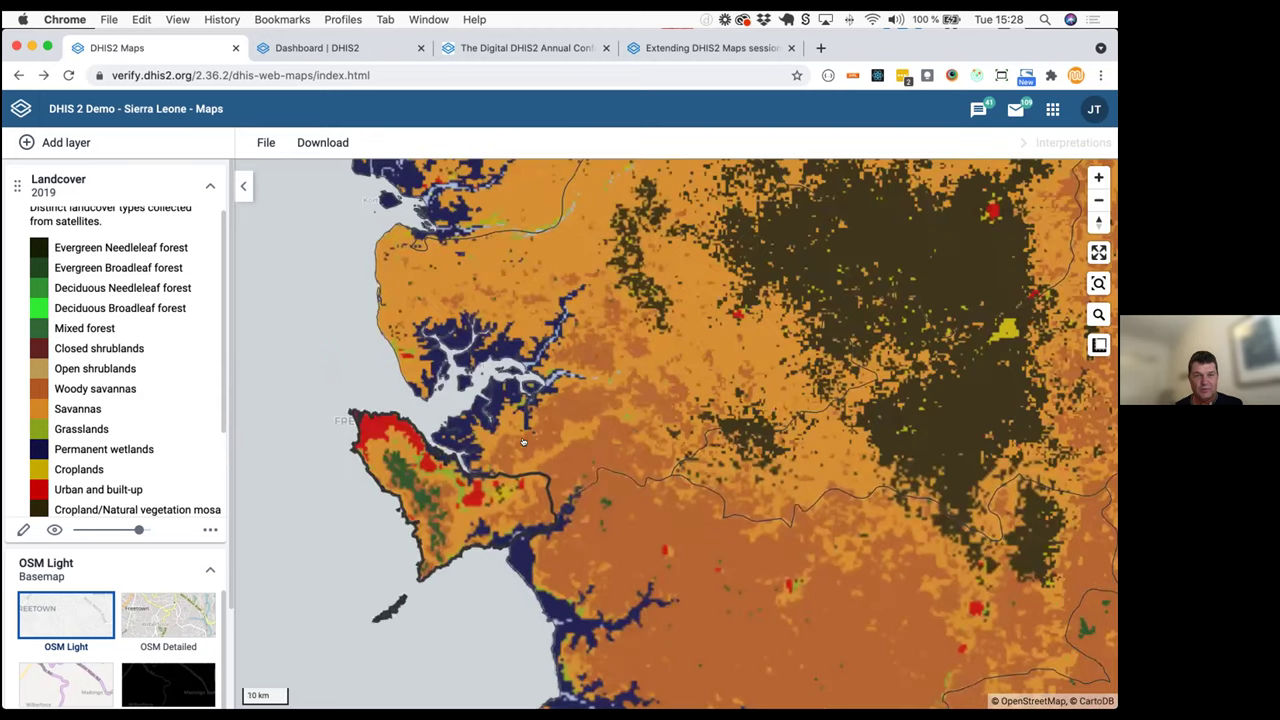
drag(522, 441, 622, 451)
click(533, 490)
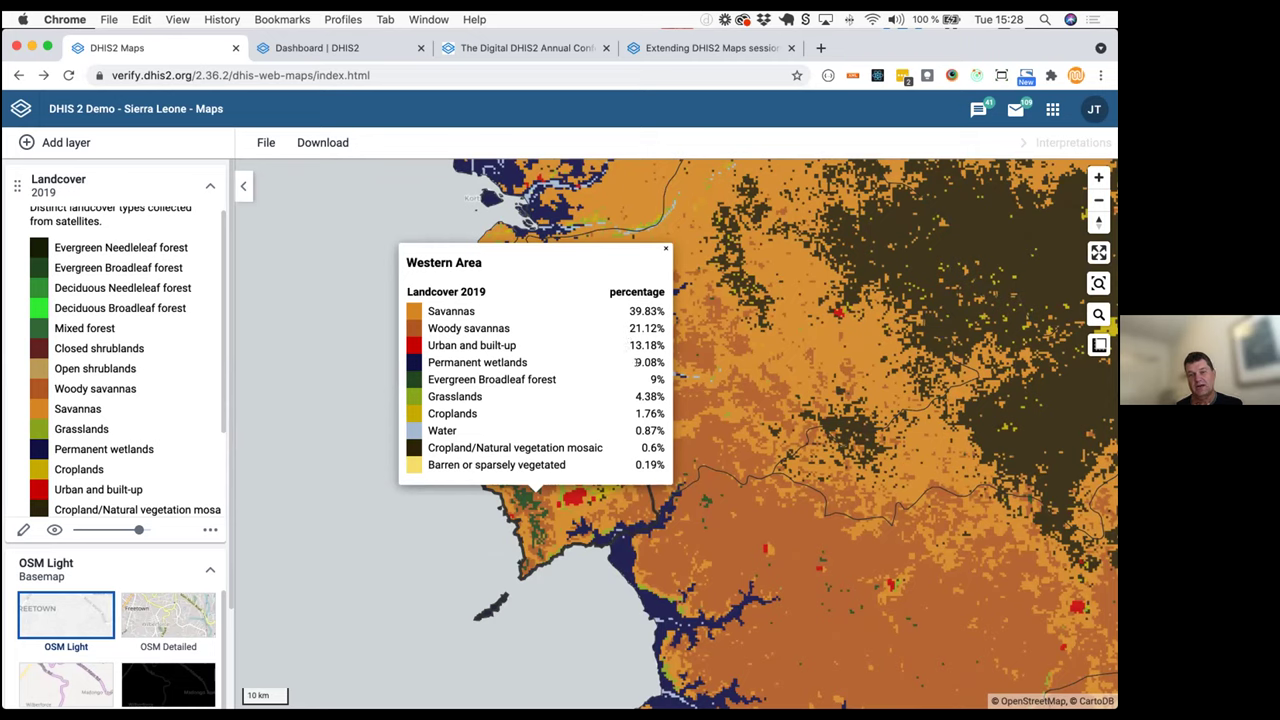
click(660, 248)
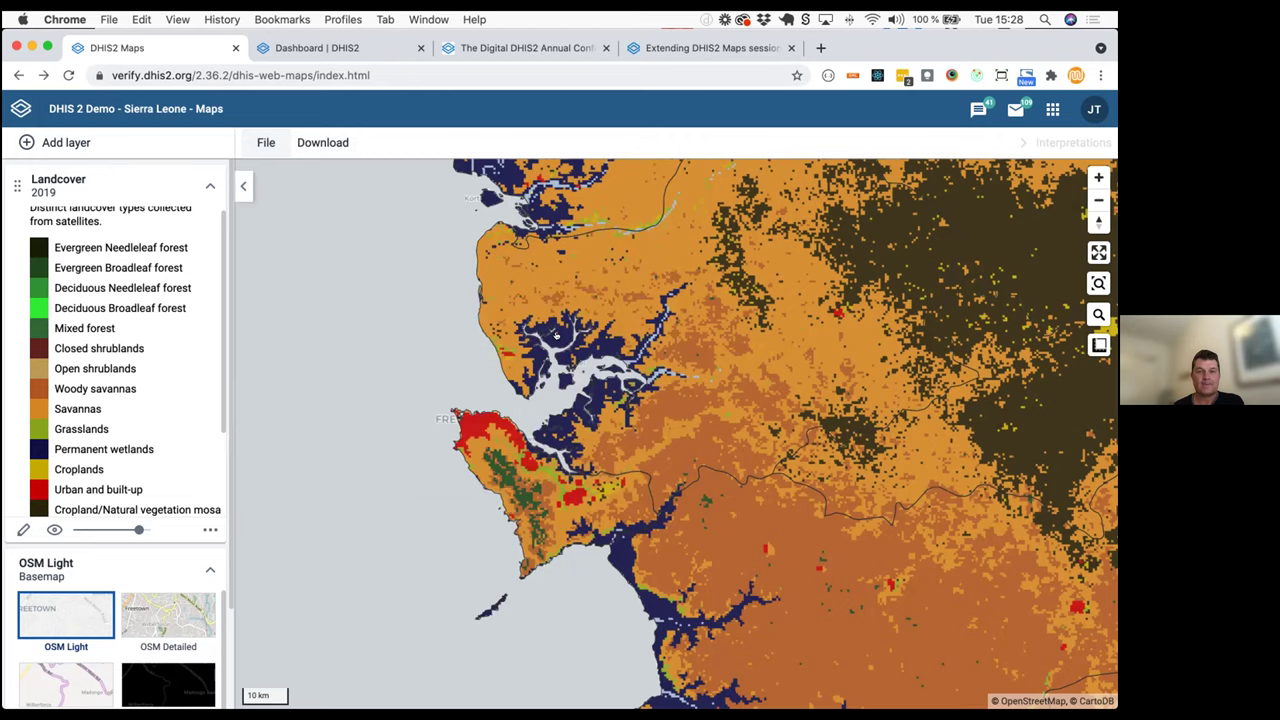
Show the landcover type at a single point inside the large dark brown area inland, and close the result
scroll(865, 407, up, 3)
scroll(865, 407, up, 5)
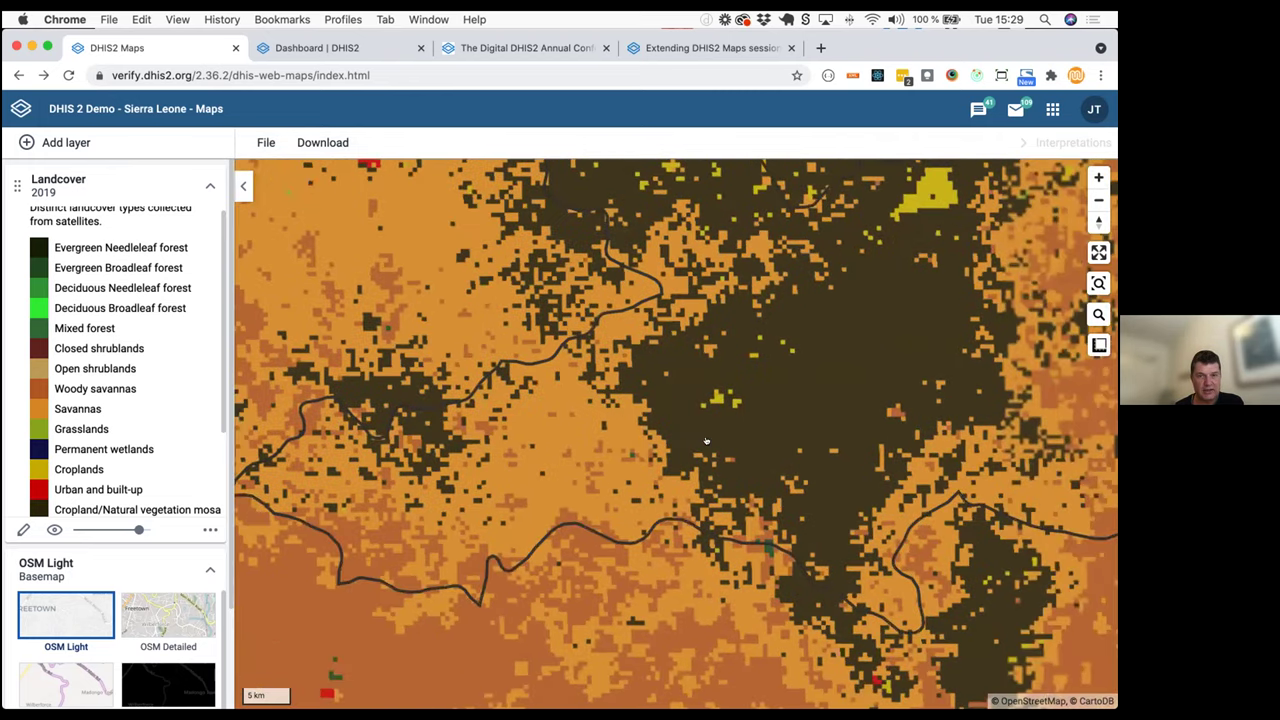
drag(700, 470, 605, 470)
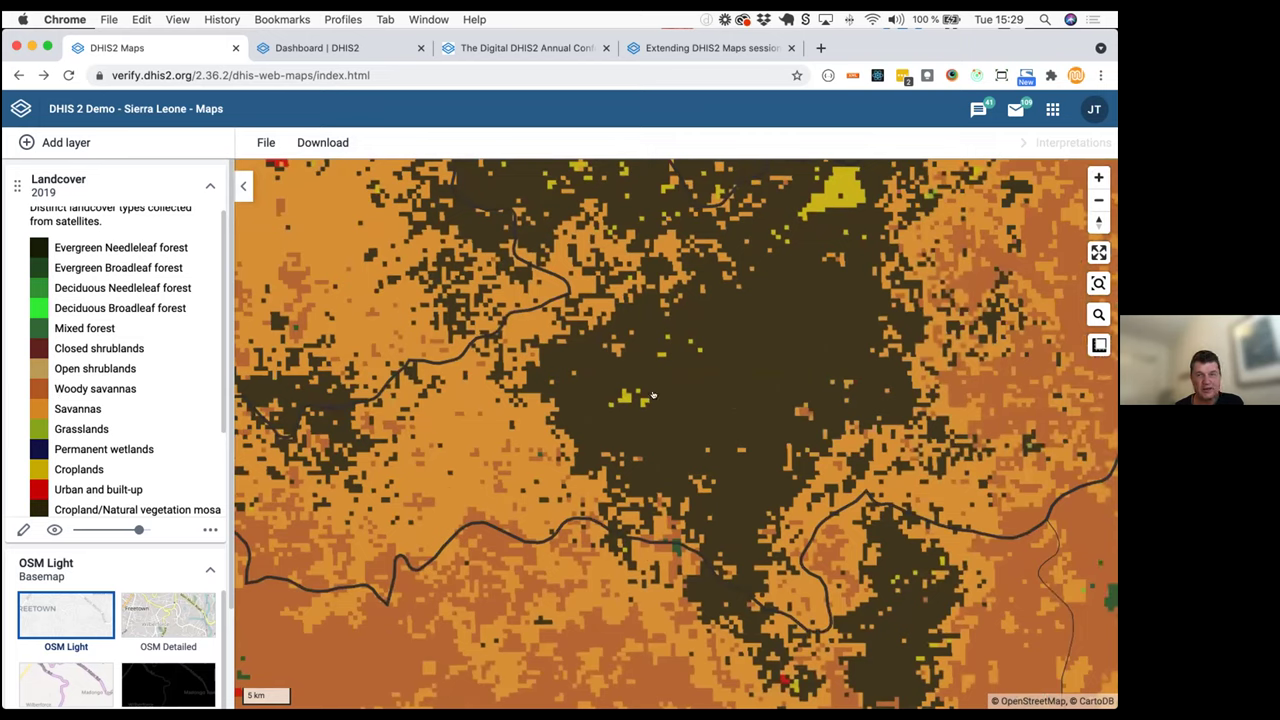
right_click(696, 397)
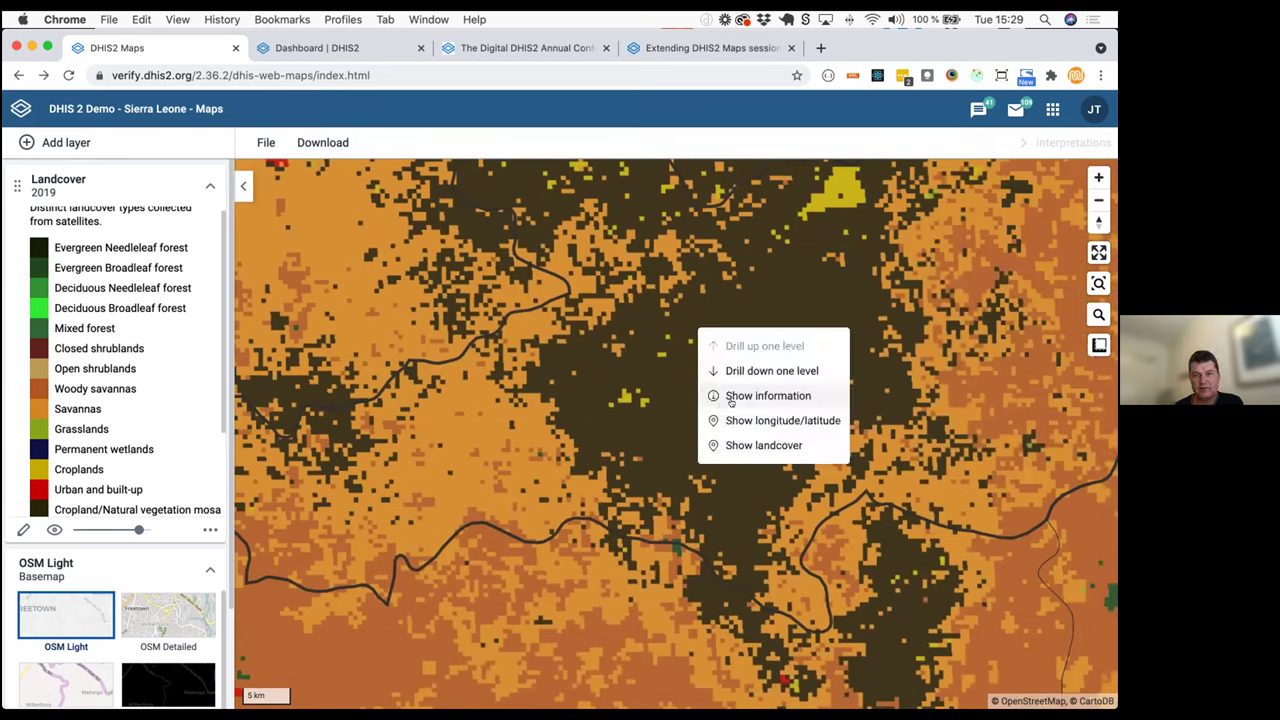
click(733, 444)
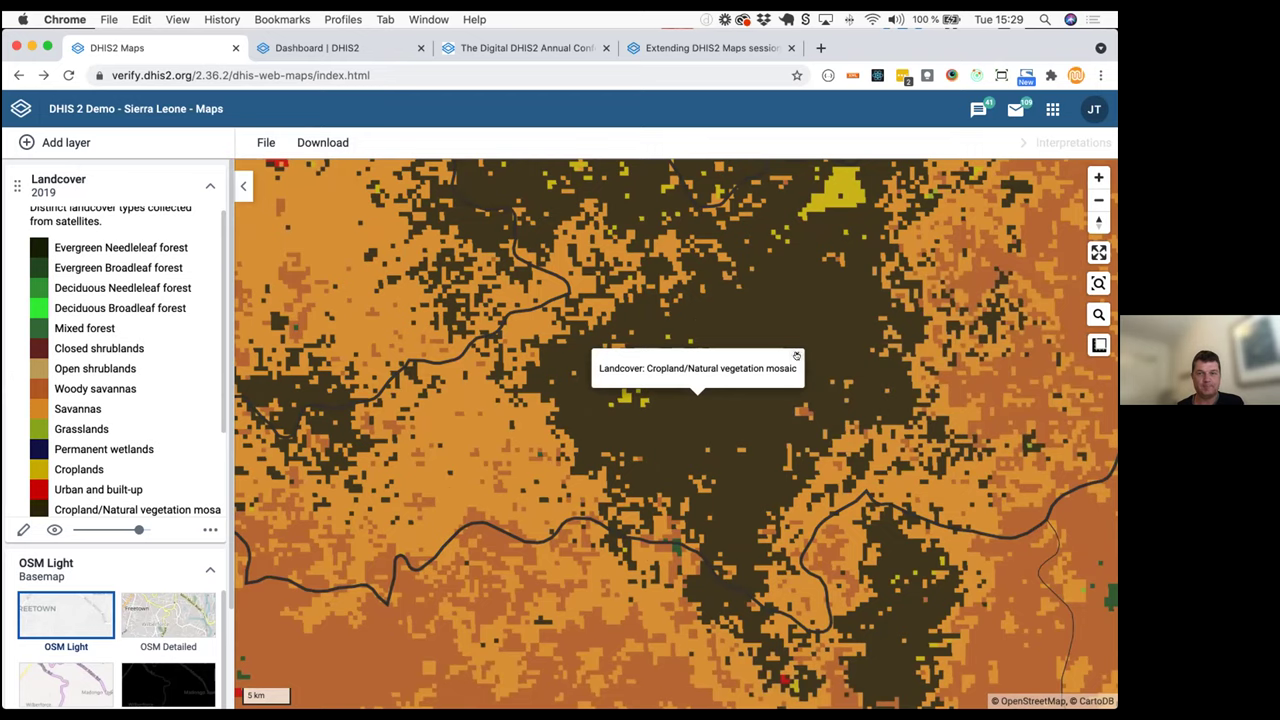
click(795, 354)
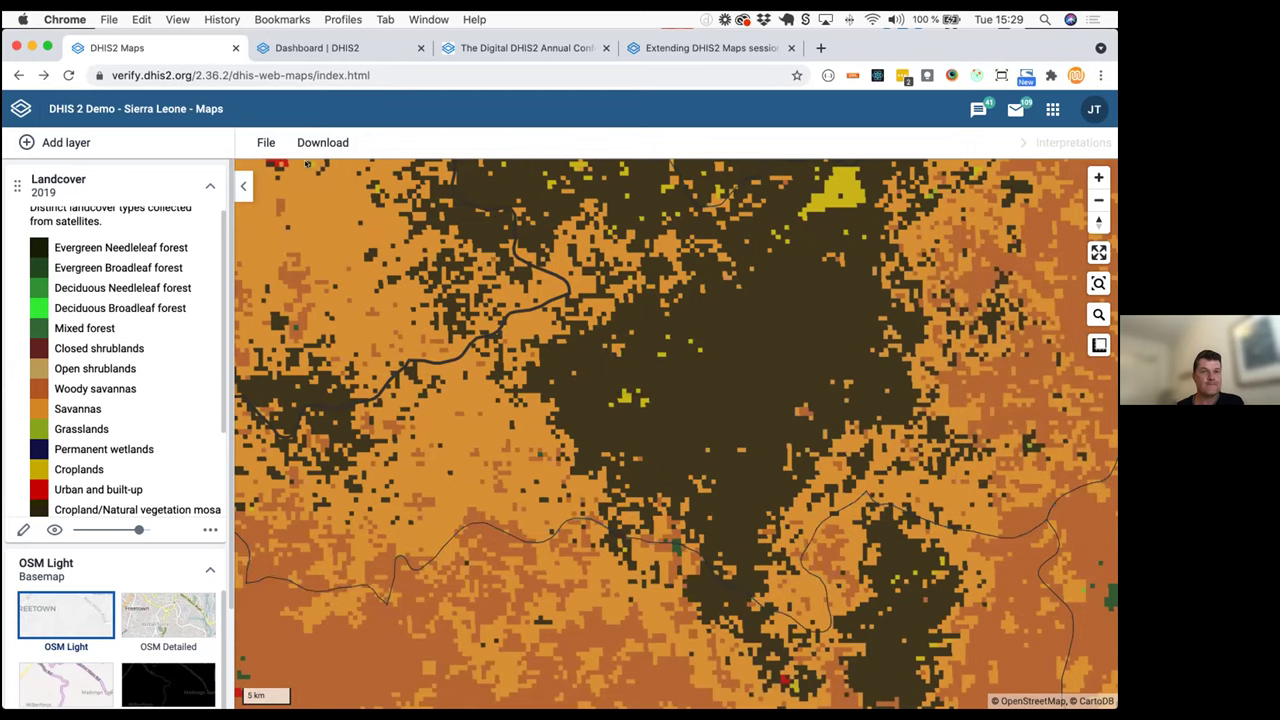
Switch to the slide presentation and advance to the Temperature & precipitation slide
click(307, 48)
key(super+Tab)
key(super+Tab)
key(Escape)
key(Right)
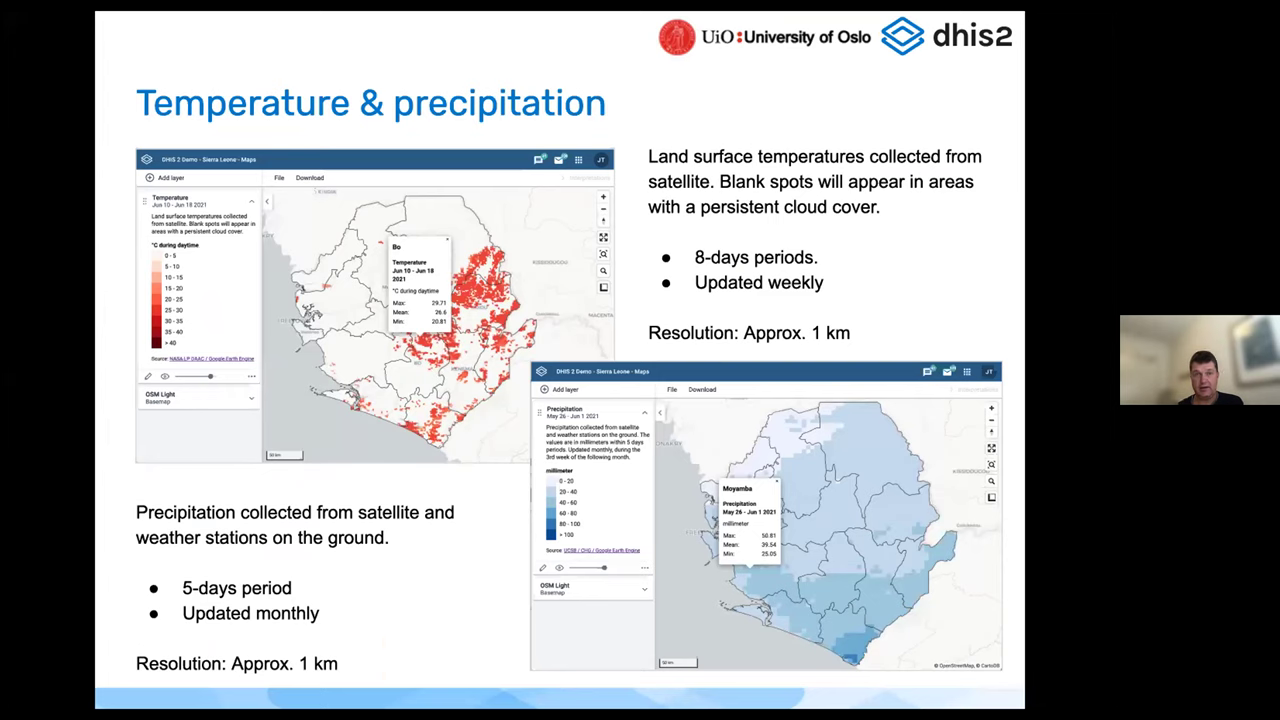
Return to DHIS2 Maps in Google Chrome and start a new map, clearing the landcover layer
key(super+Tab)
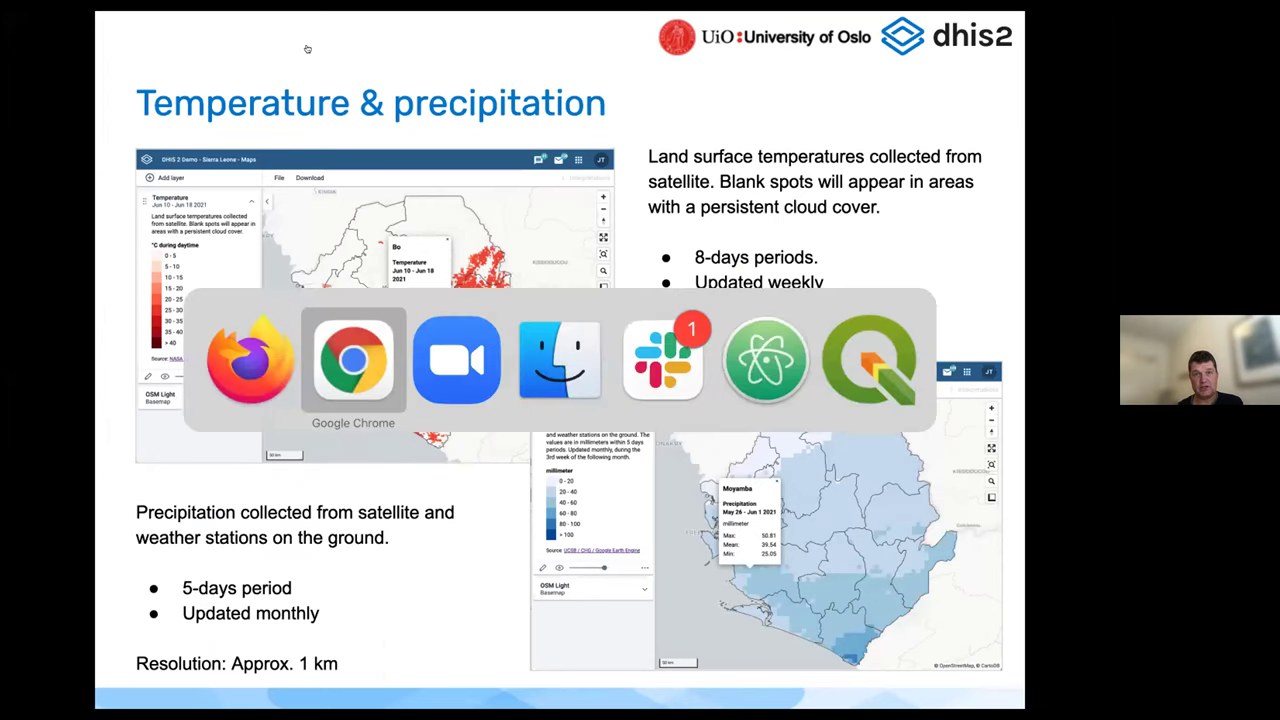
click(157, 42)
click(266, 142)
click(300, 177)
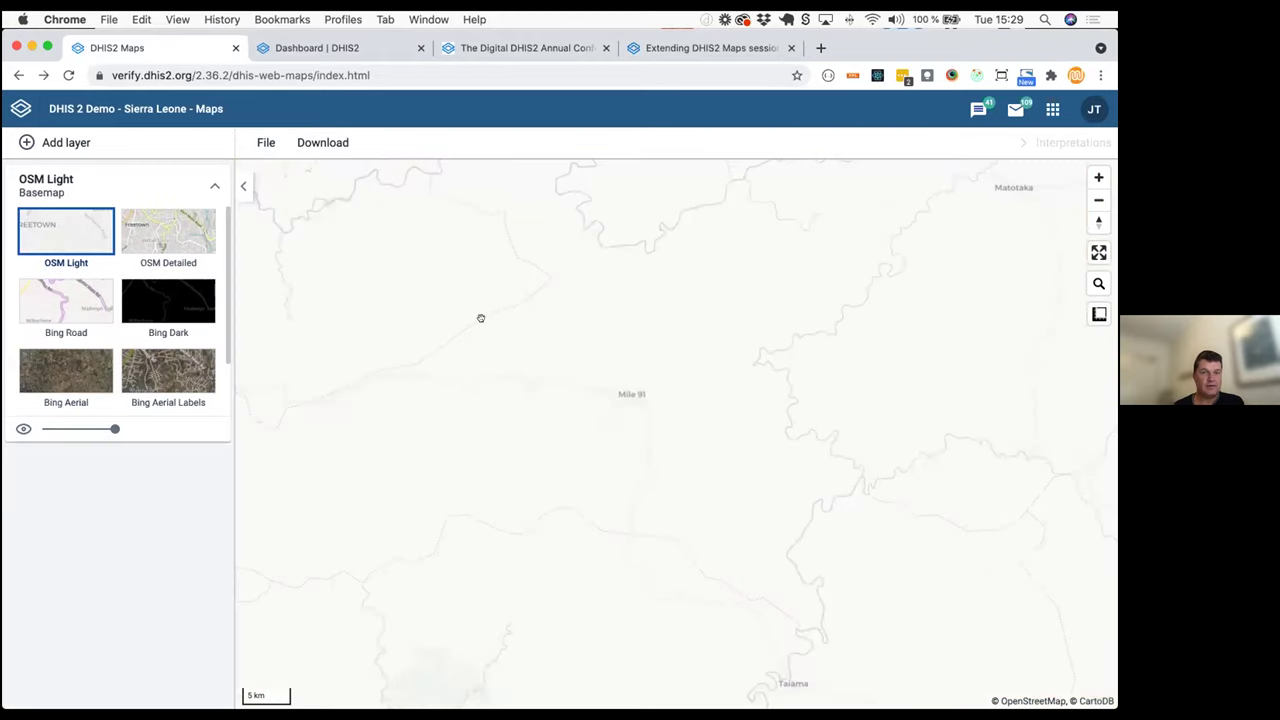
scroll(481, 317, down, 2)
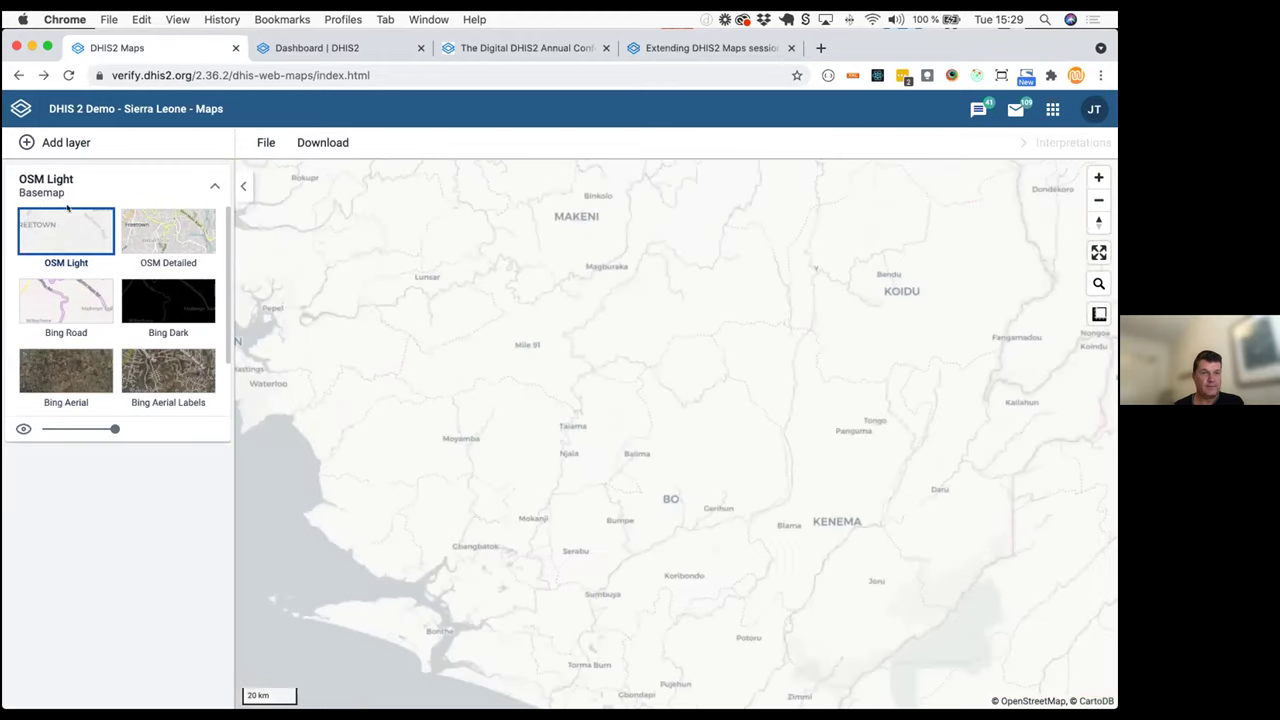
Add a precipitation layer with Min, Max and Mean aggregation for May 26 - Jun 1, 2021 at the District level
click(64, 143)
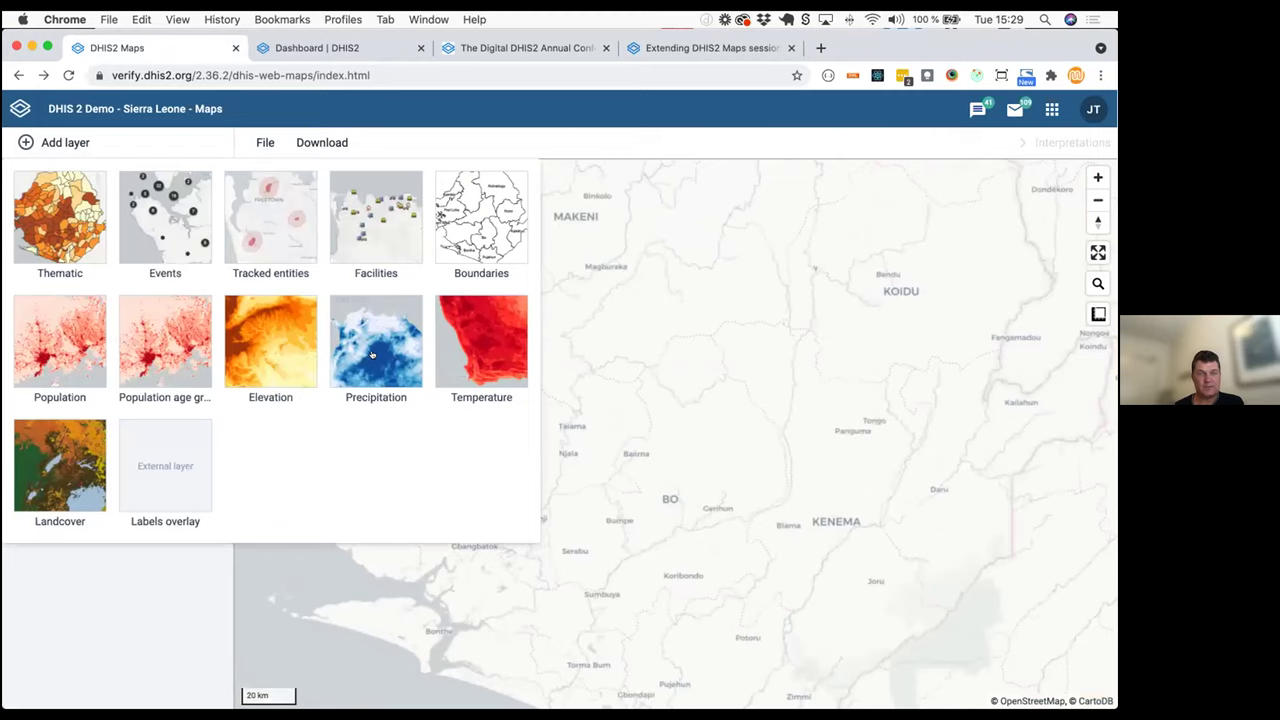
click(372, 355)
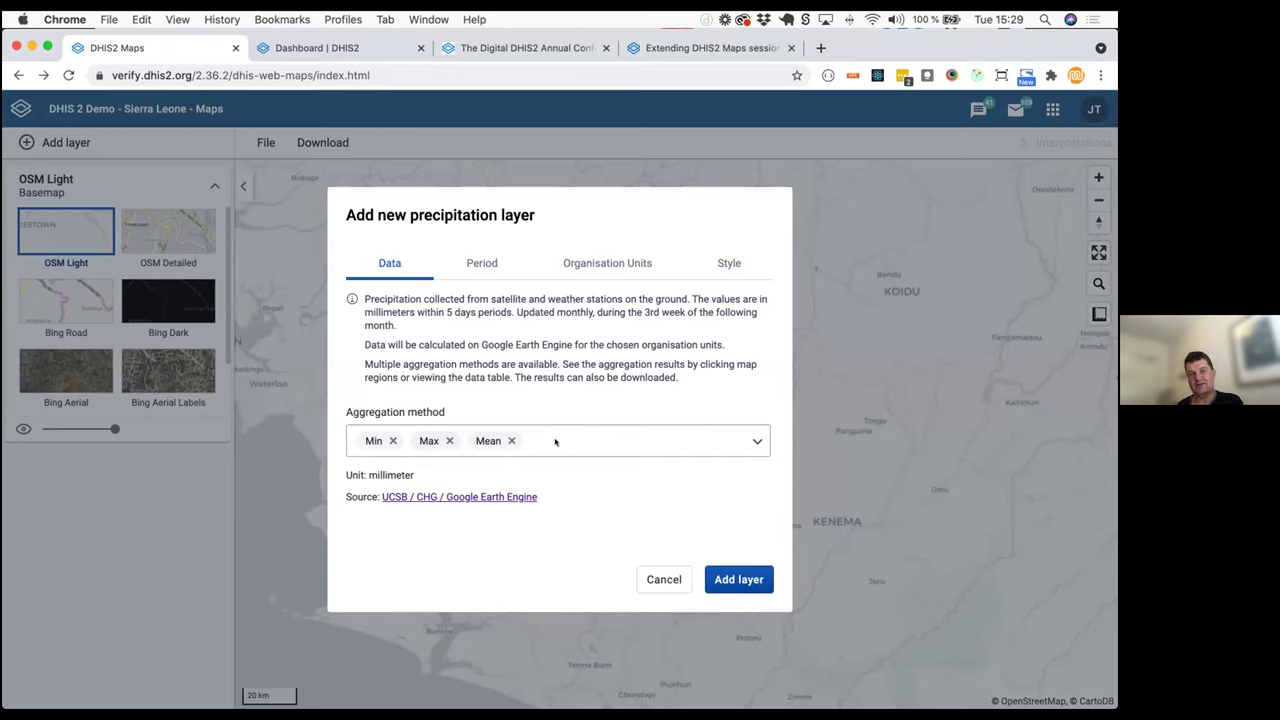
click(480, 260)
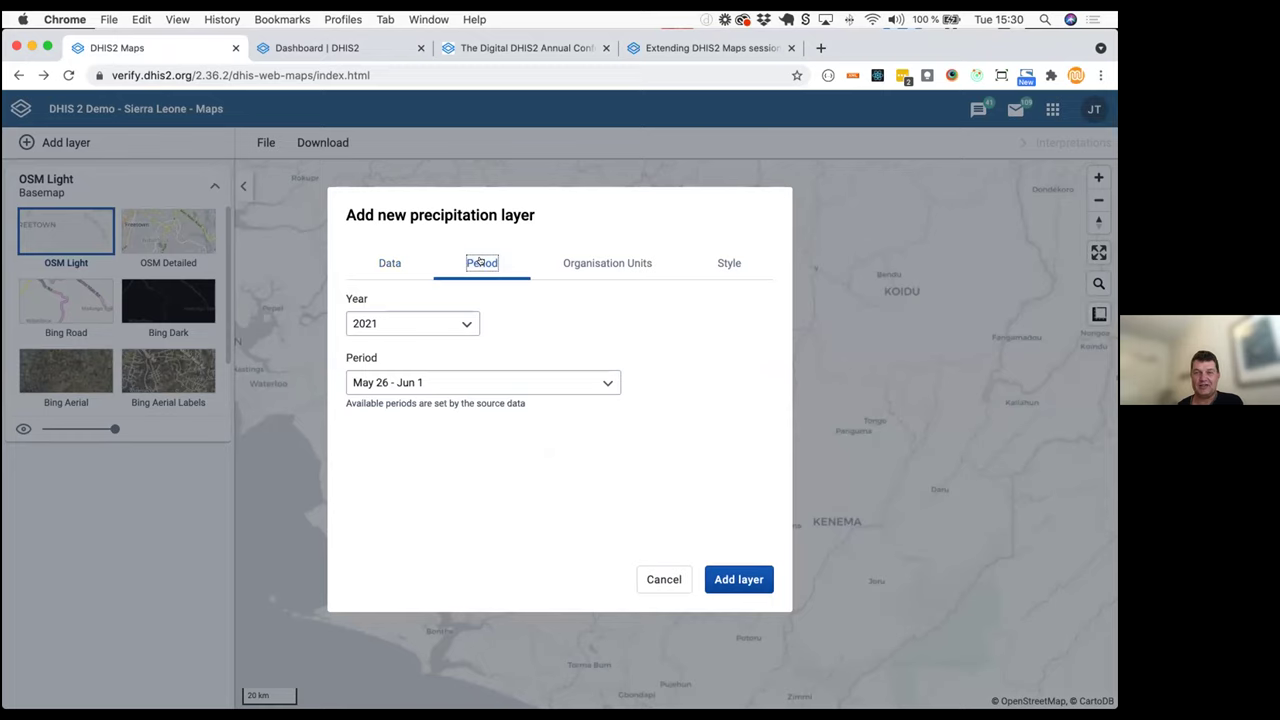
click(453, 388)
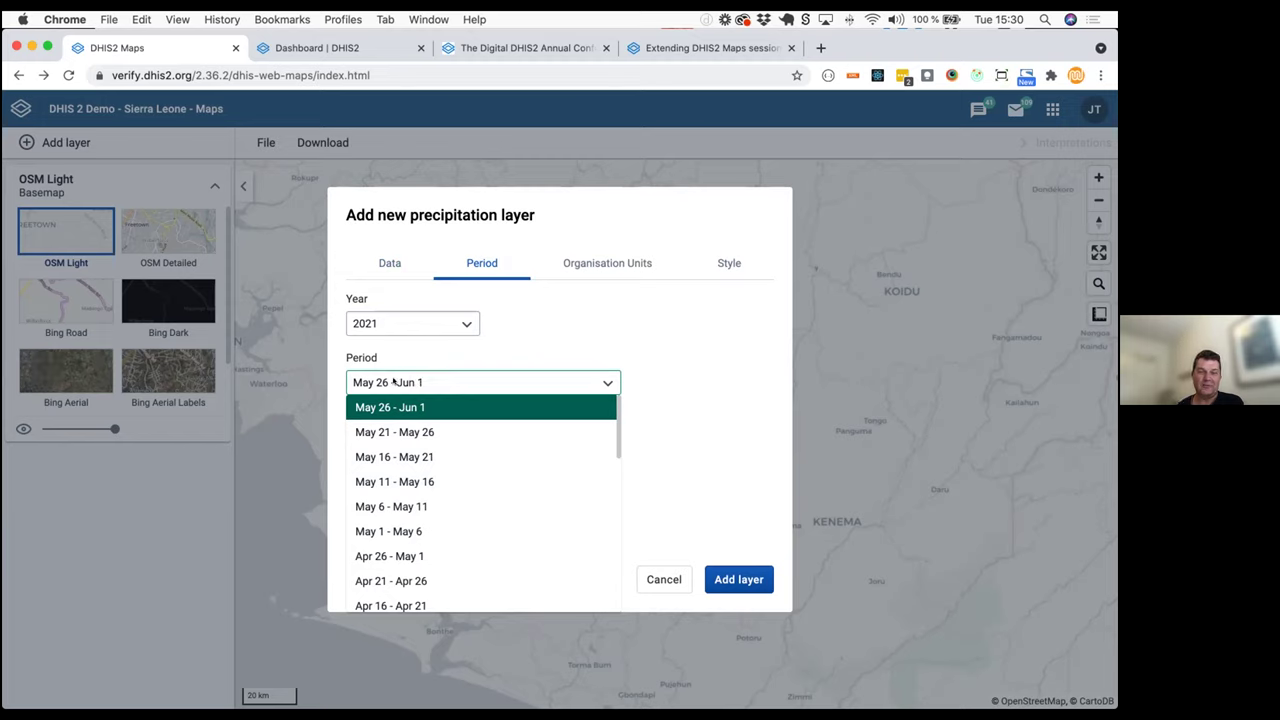
click(393, 381)
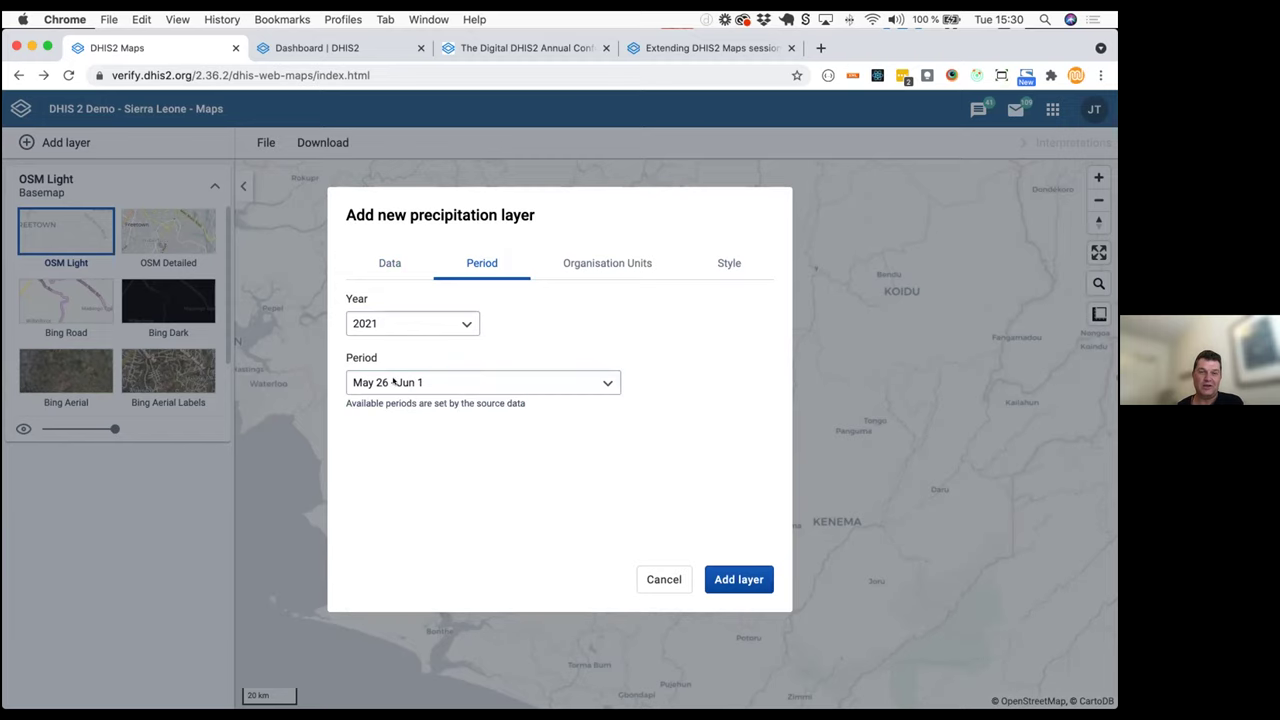
click(580, 266)
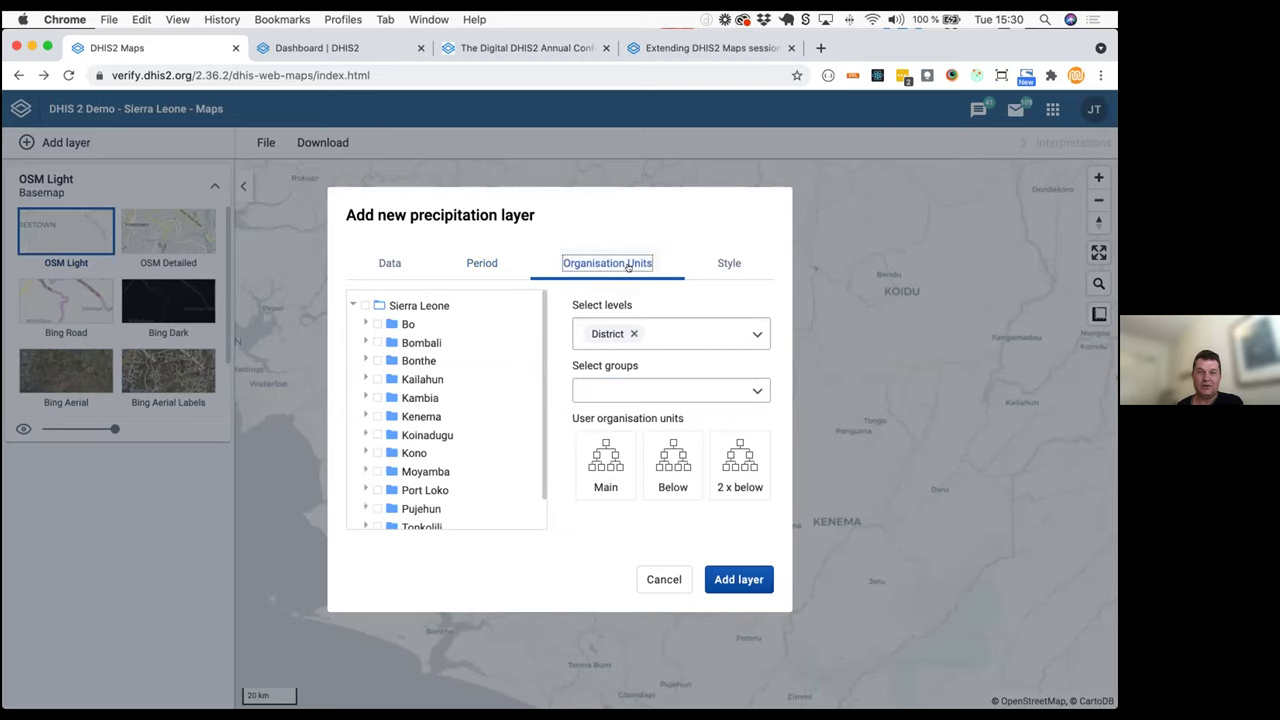
click(738, 578)
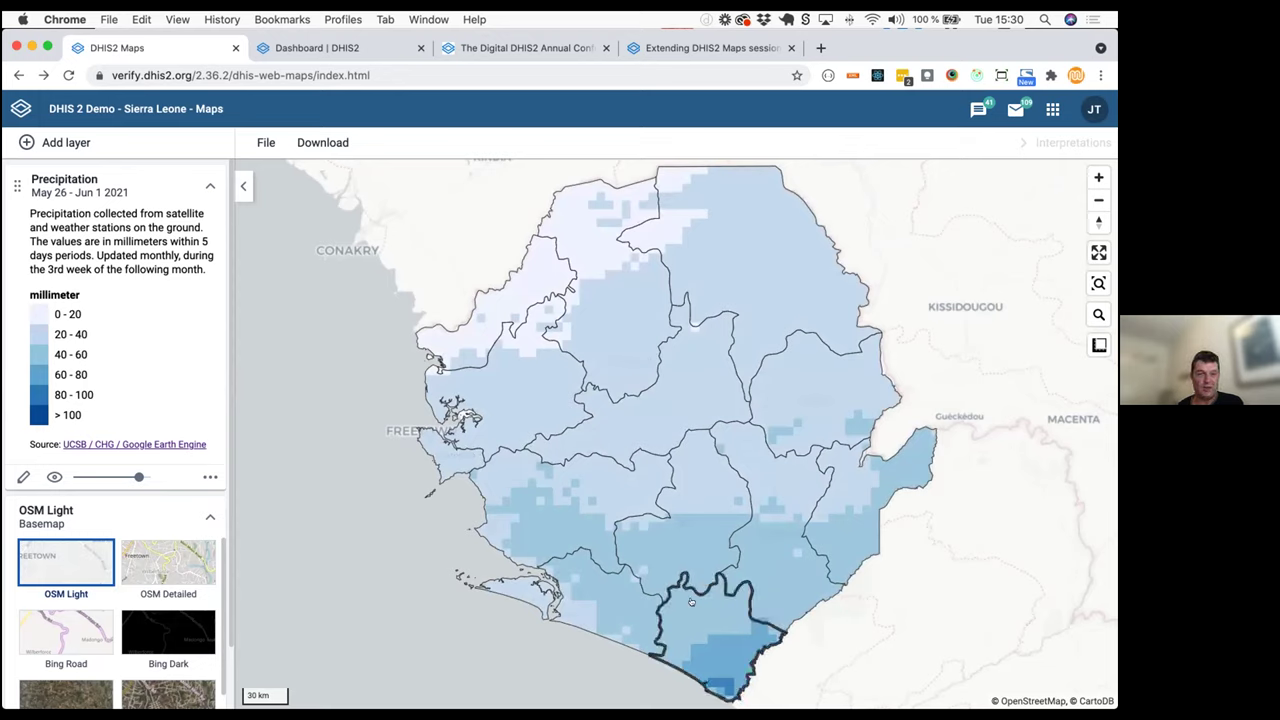
Show the precipitation layer's data table and sort the districts by mean precipitation from highest to lowest
click(208, 477)
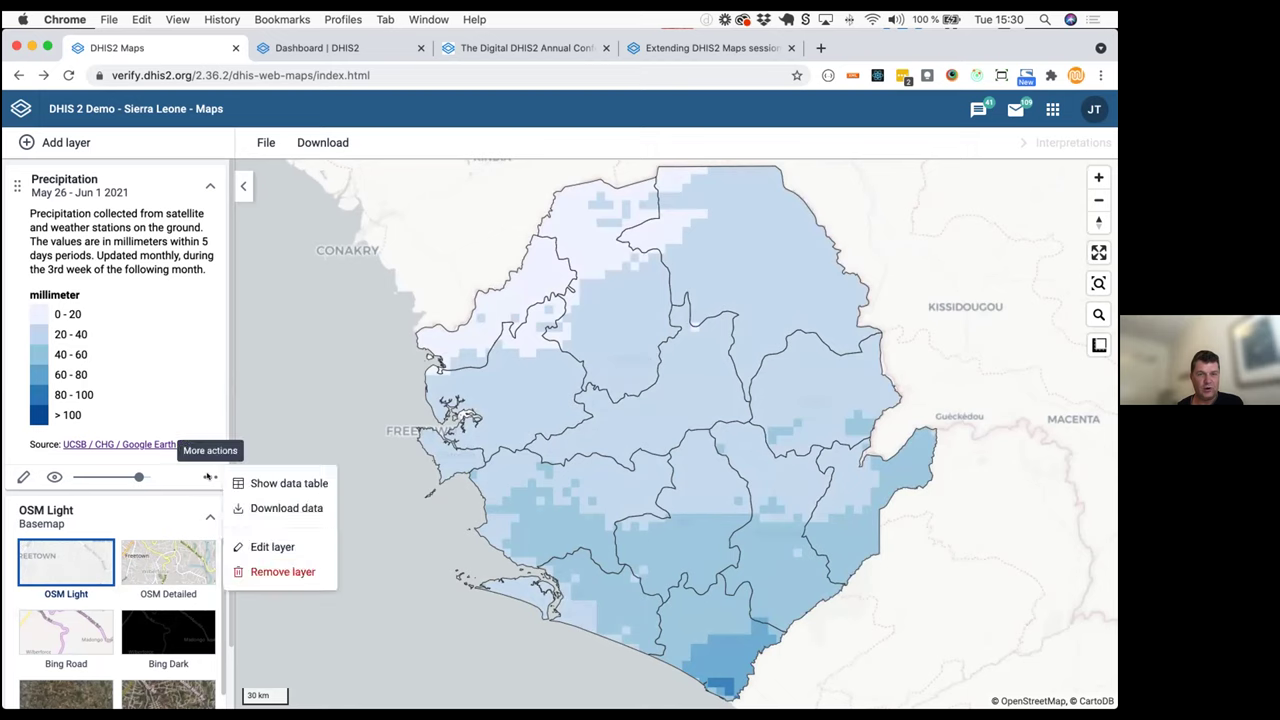
click(240, 482)
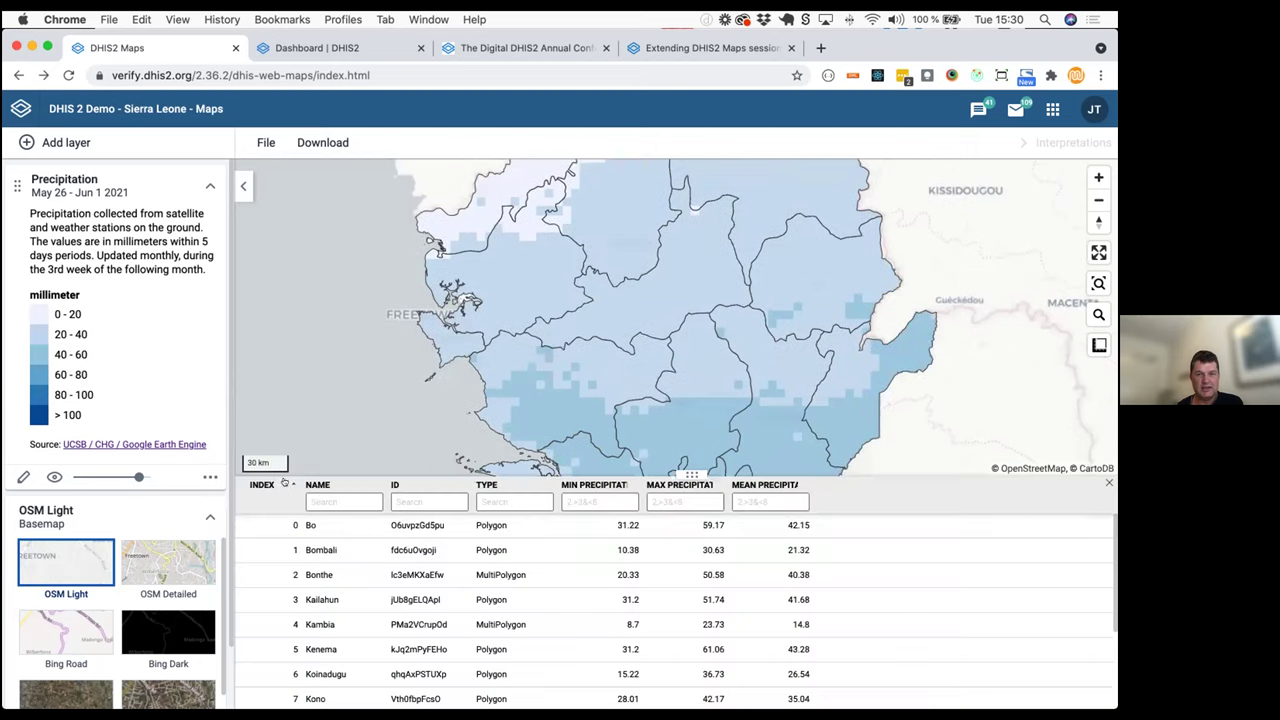
click(760, 485)
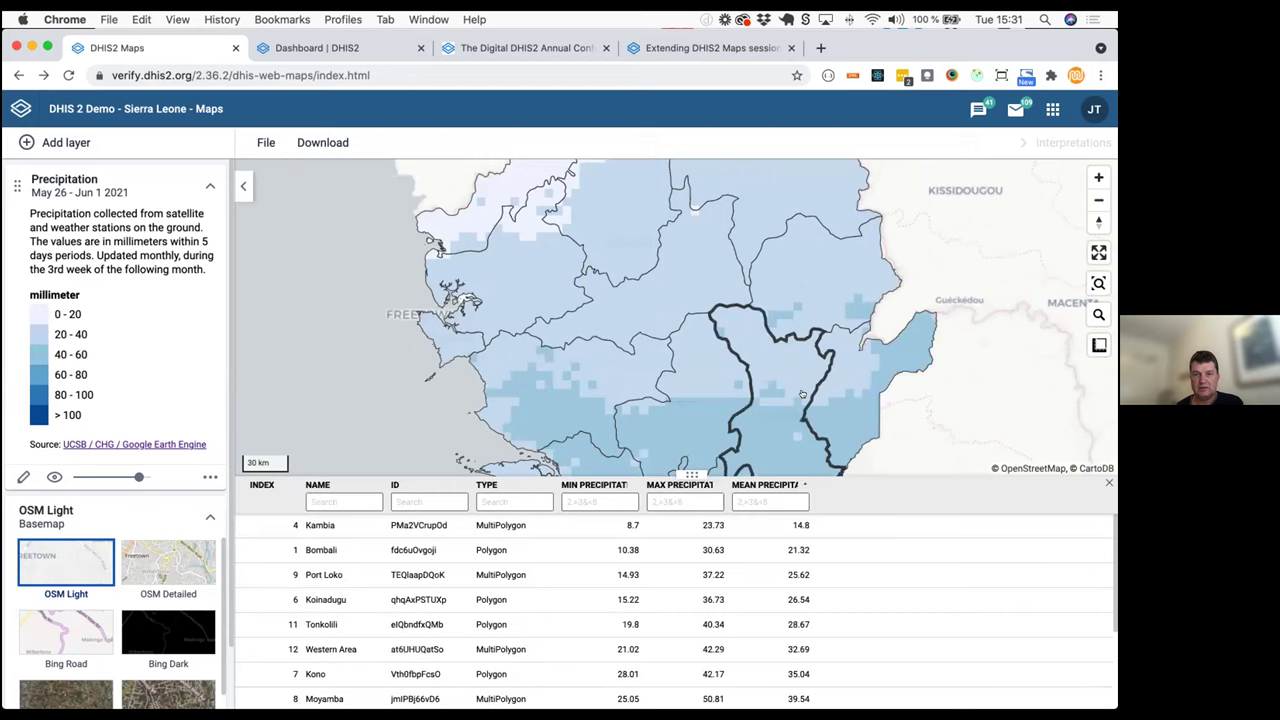
scroll(802, 396, down, 3)
scroll(673, 383, down, 1)
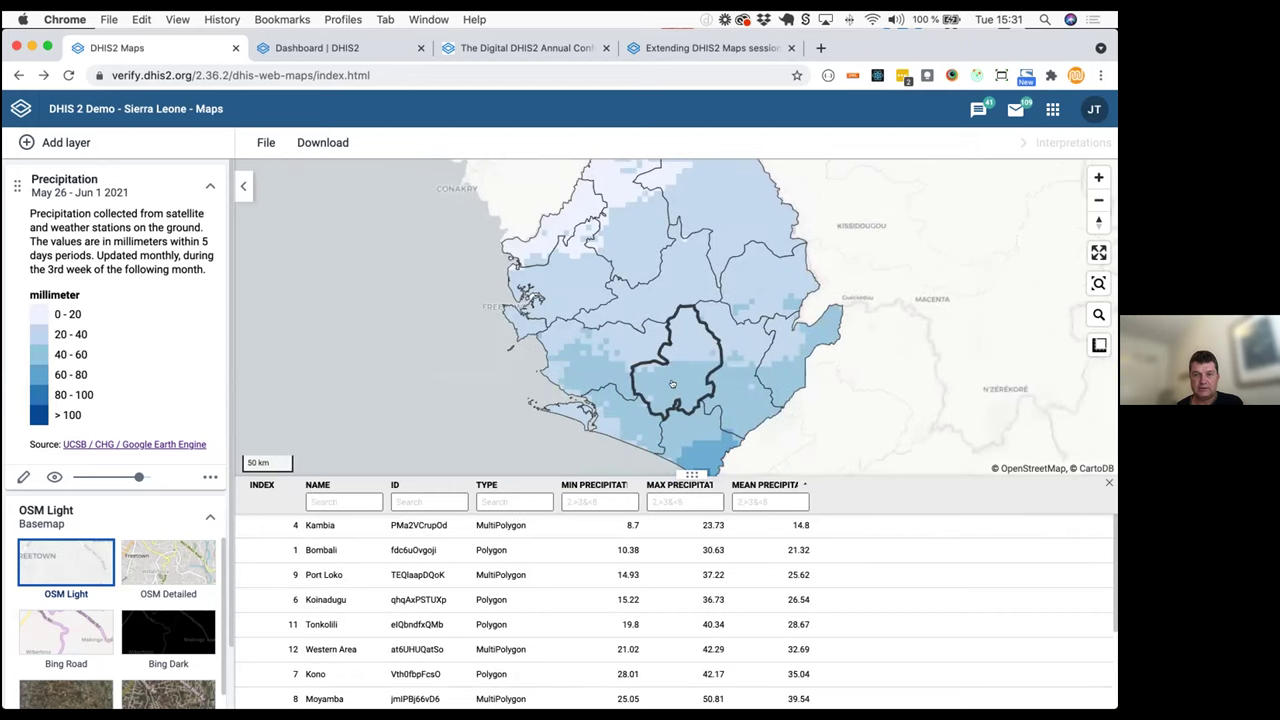
click(756, 485)
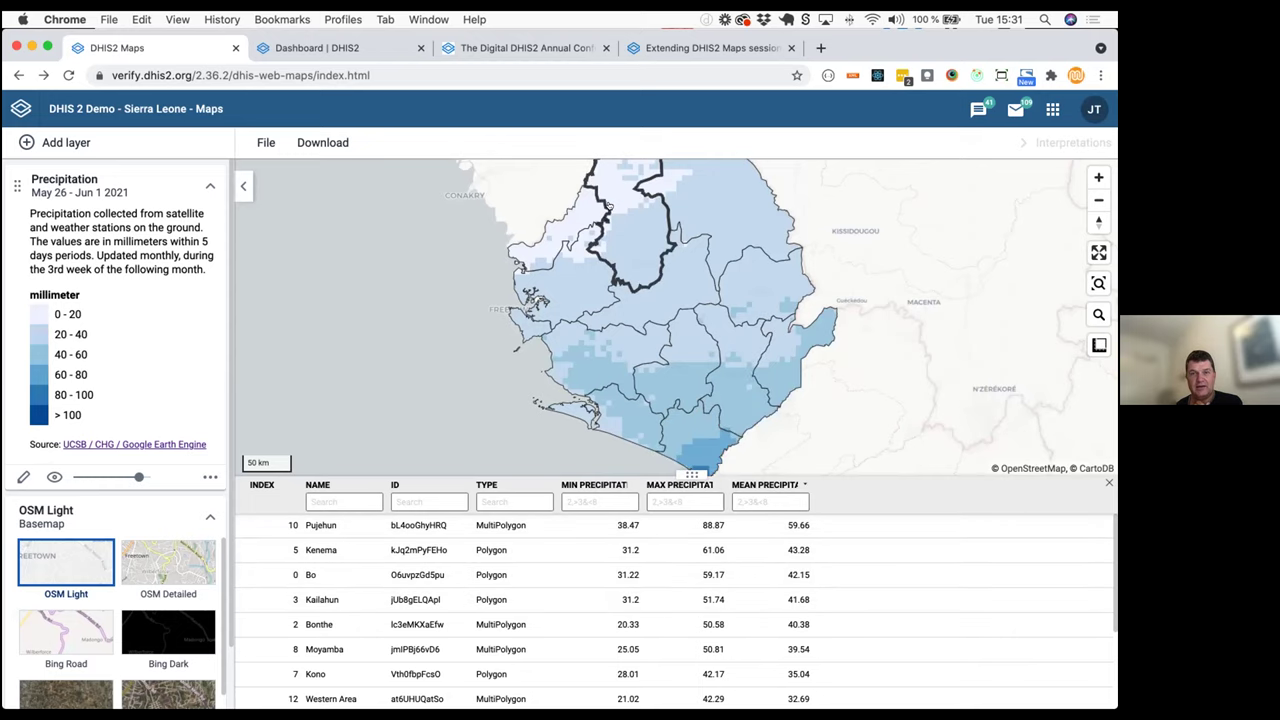
scroll(660, 295, down, 2)
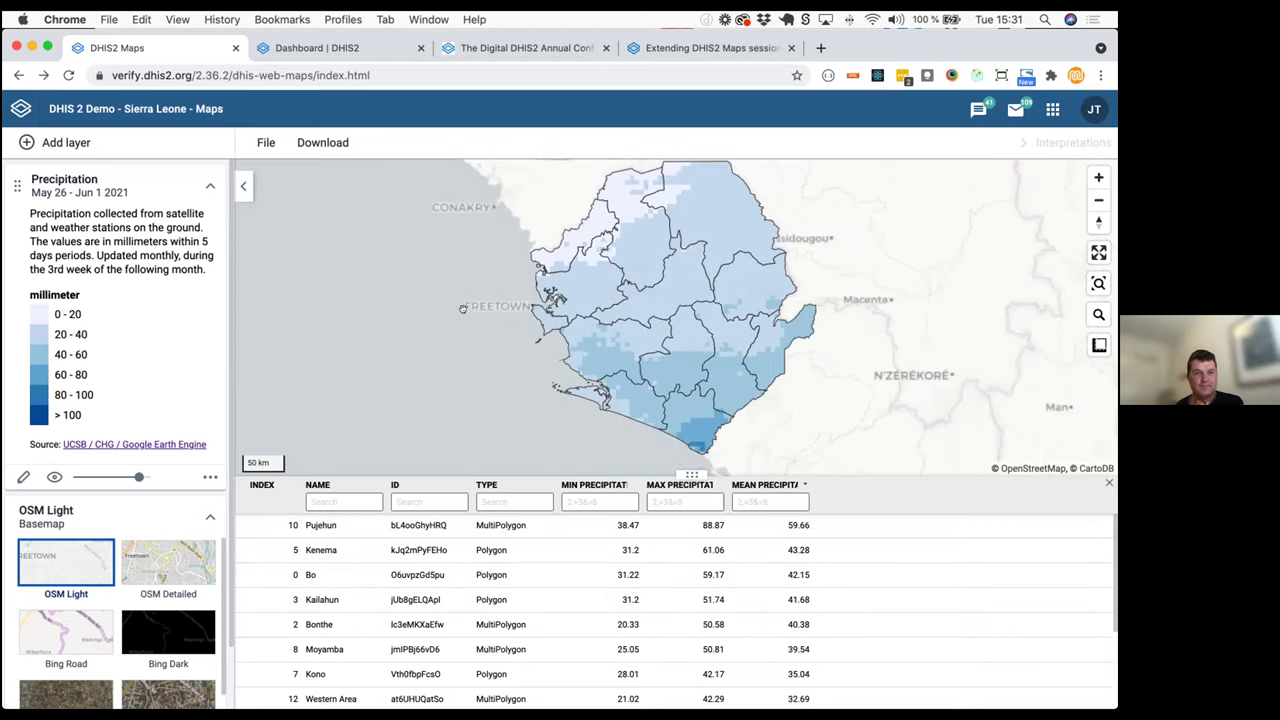
Start a new map, clearing the precipitation layer, and begin a new temperature layer
click(266, 145)
click(283, 179)
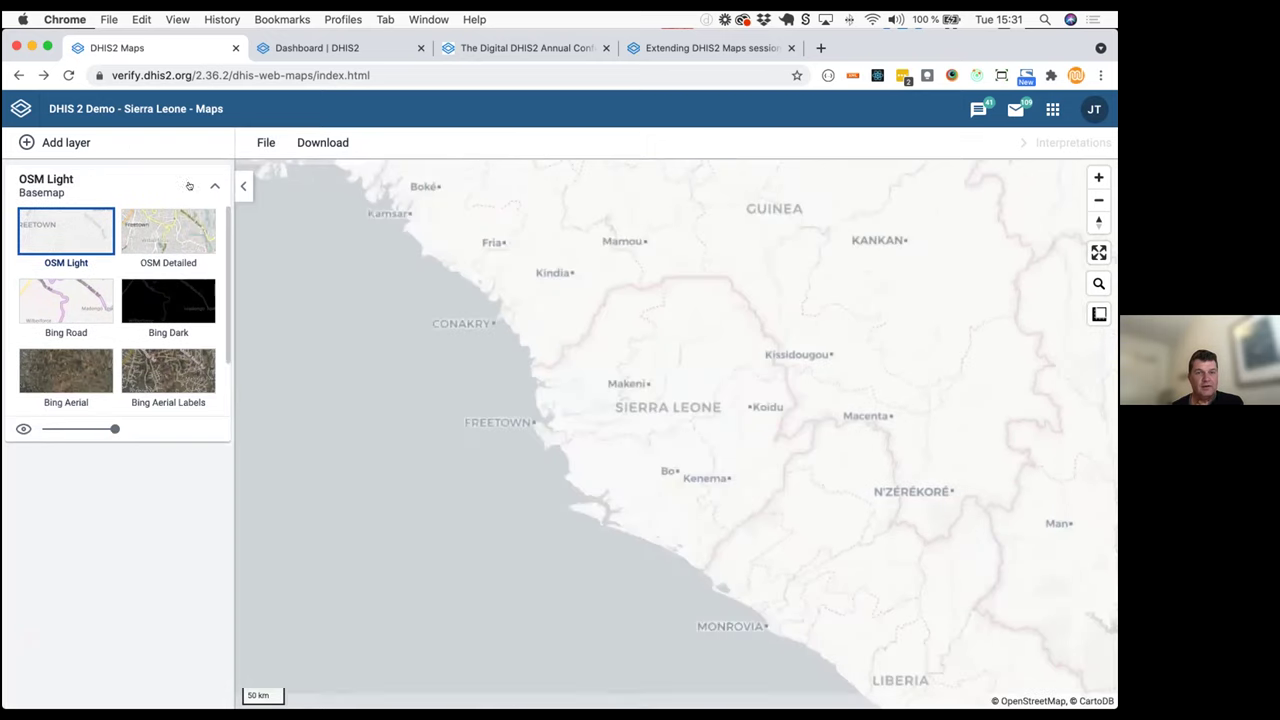
click(134, 143)
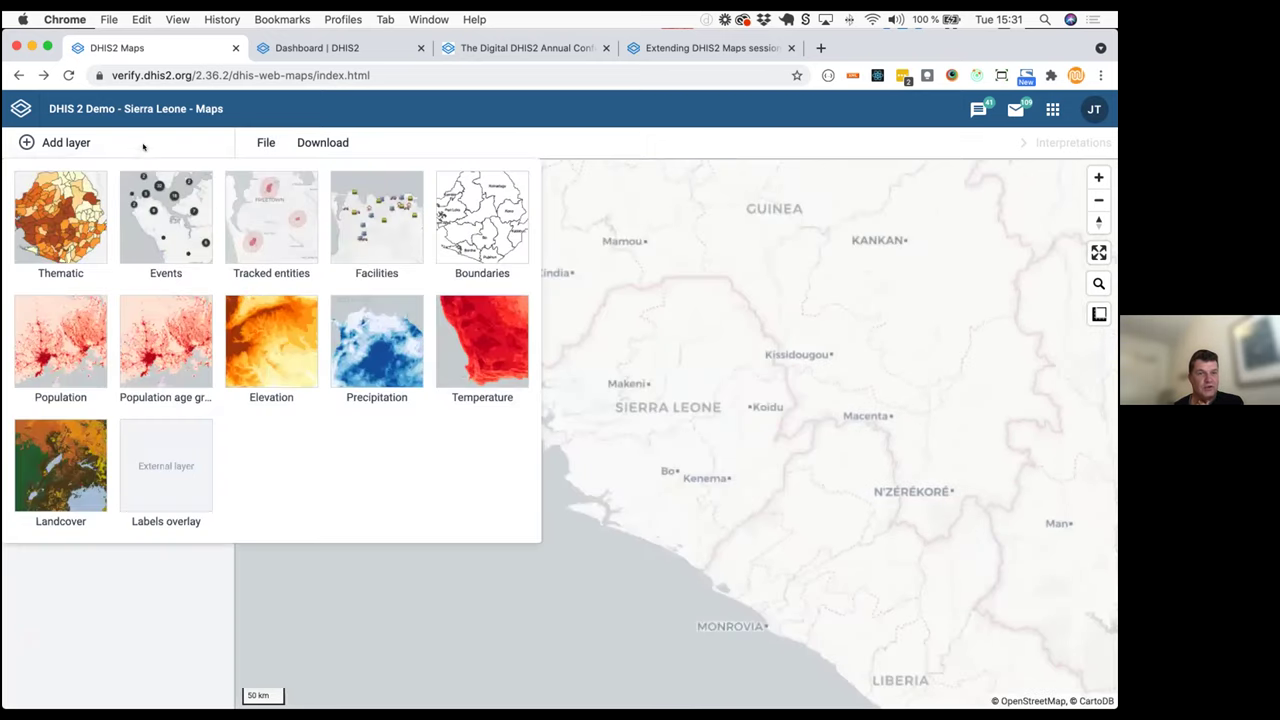
click(487, 345)
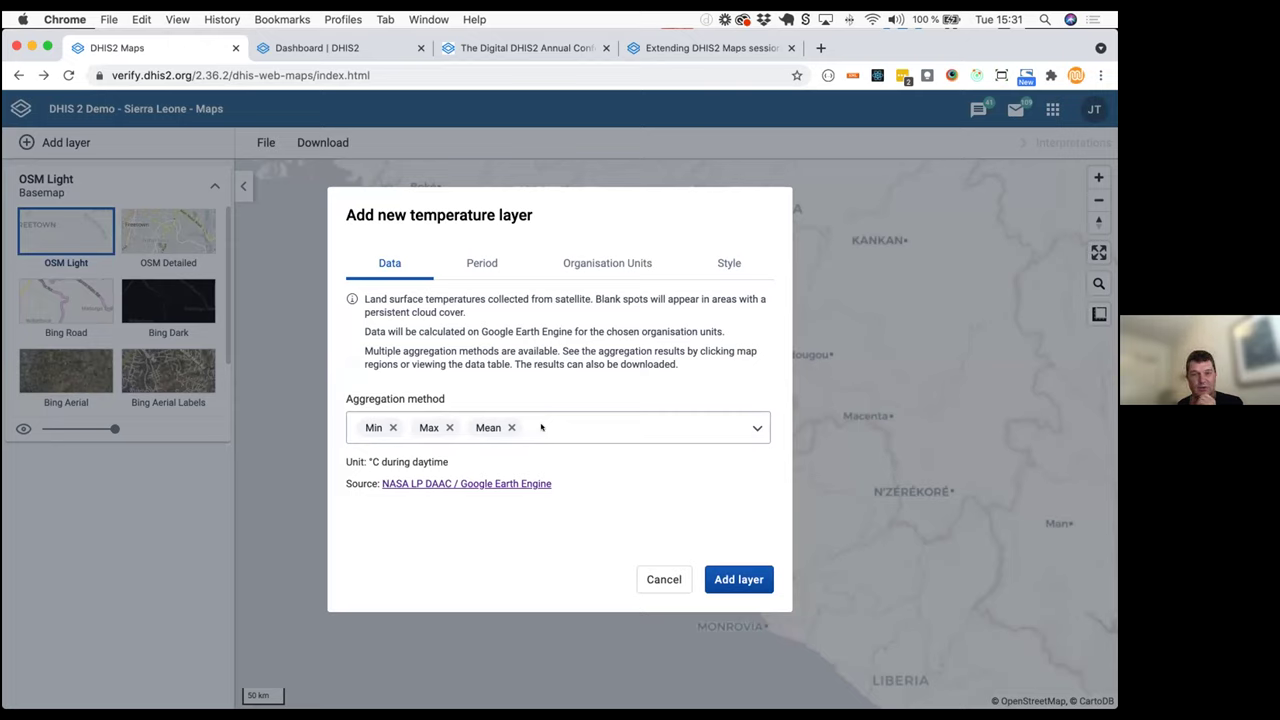
Keep the period Jun 10 - Jun 18, 2021 and the District organisation unit level, and add the temperature layer to the map
click(482, 265)
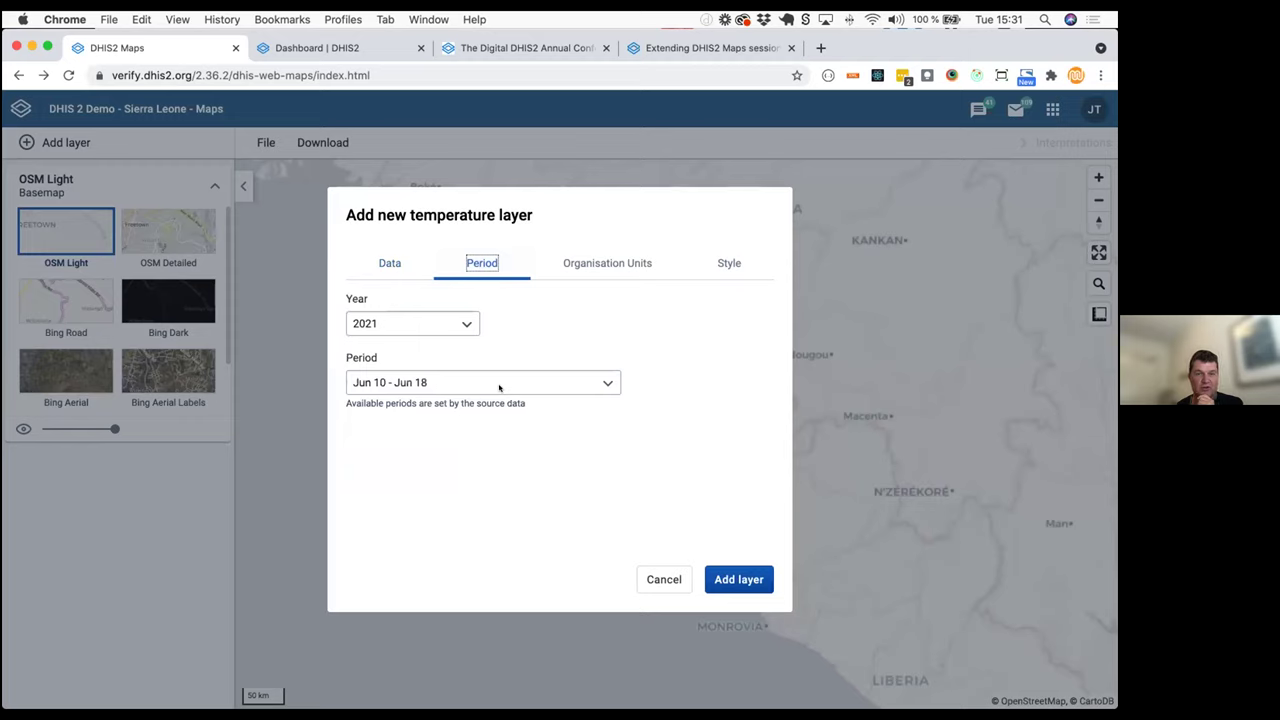
click(499, 385)
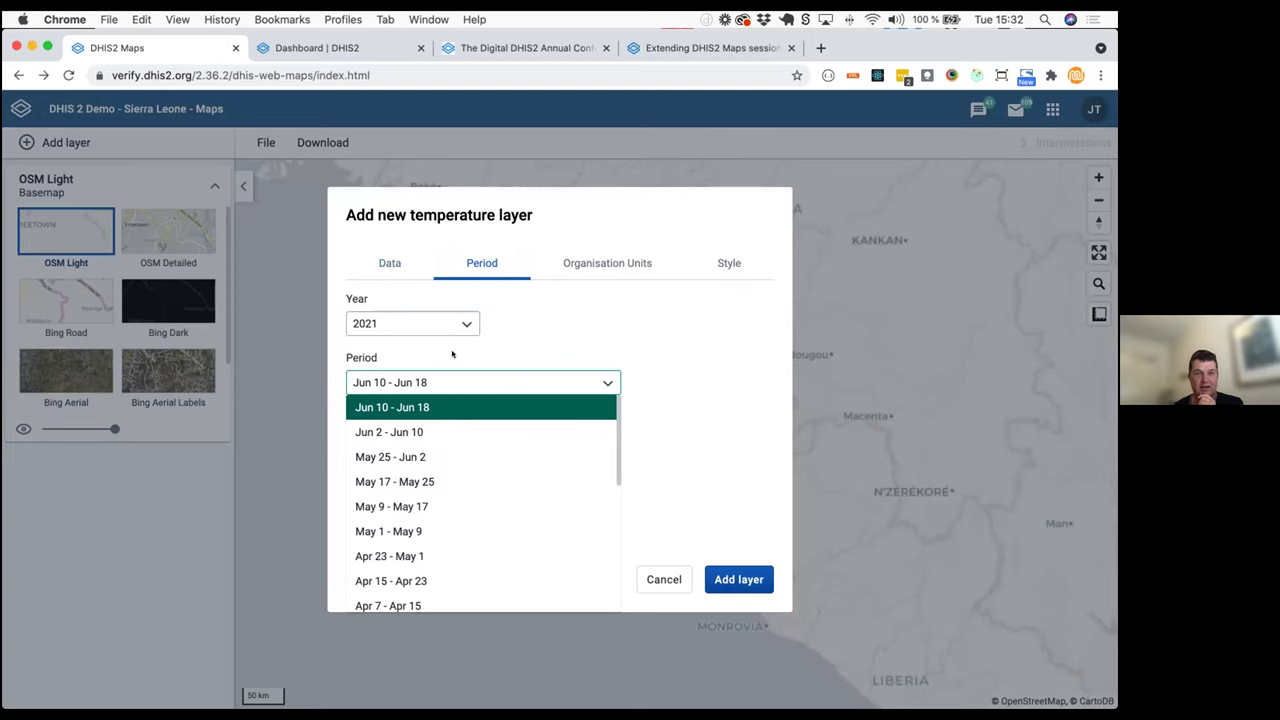
click(603, 275)
click(603, 262)
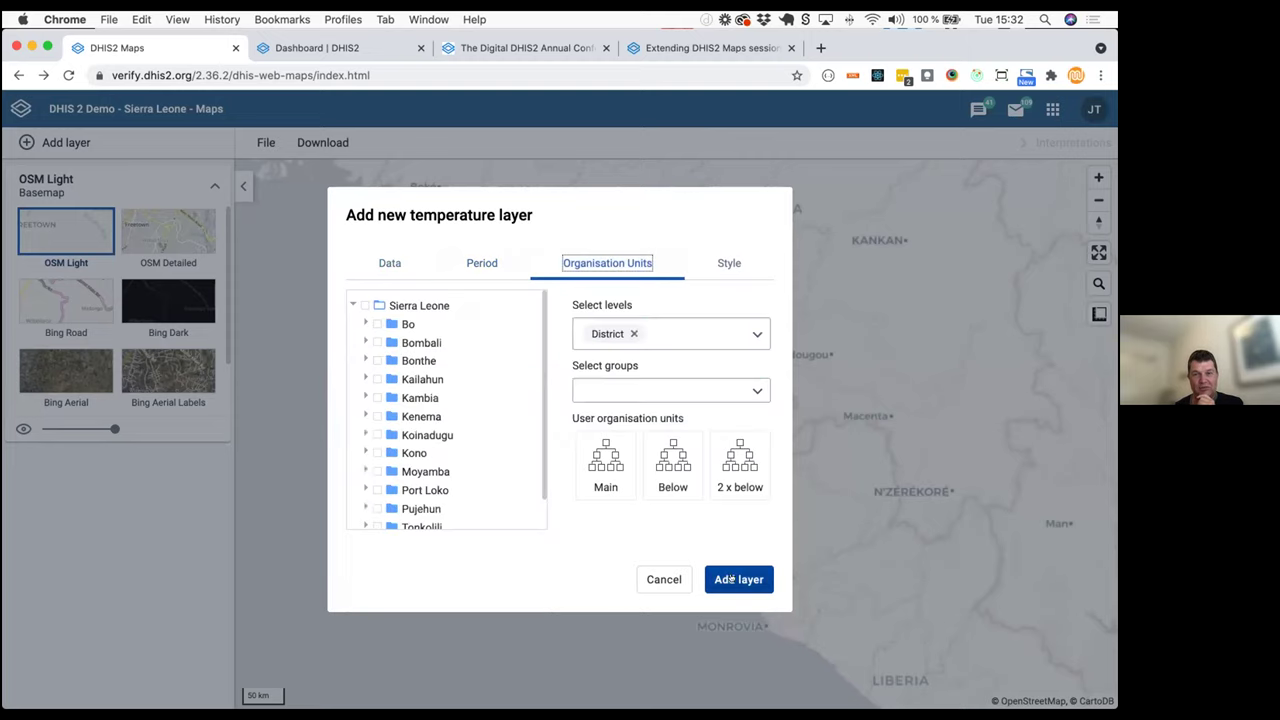
click(731, 579)
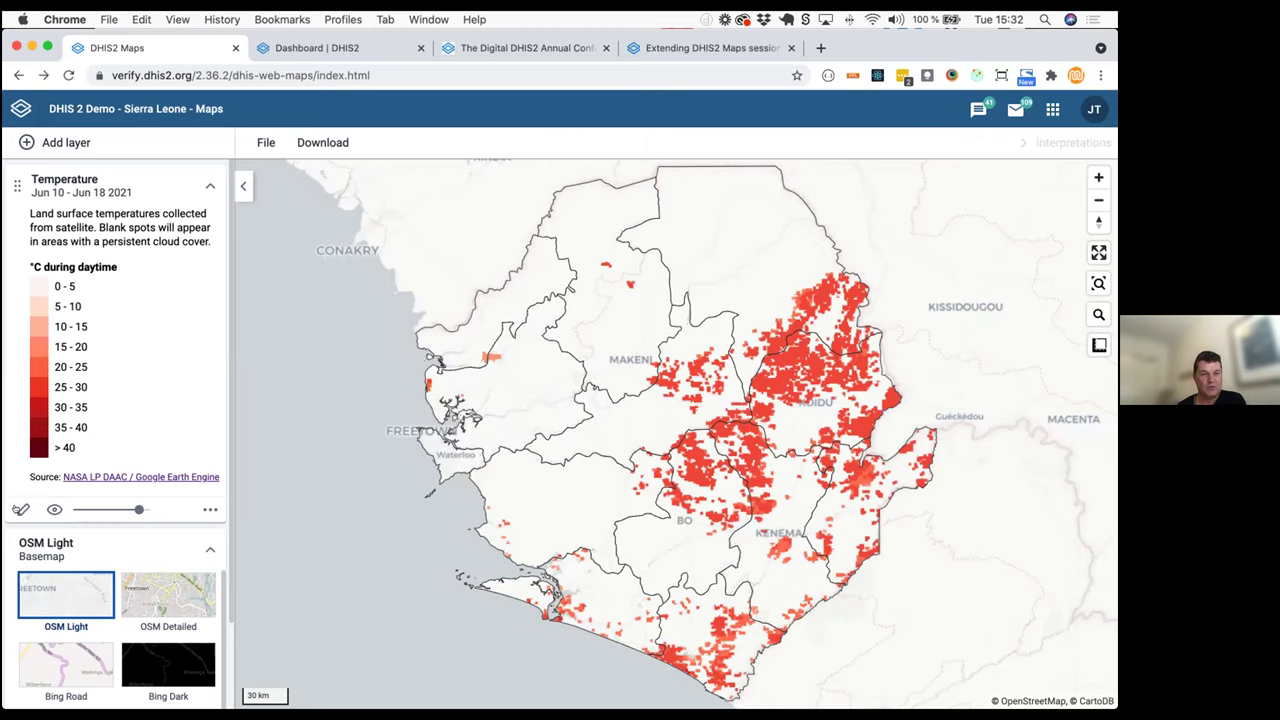
Edit the temperature layer to use the period Jan 1 - Jan 9, 2021, and update it on the map
click(20, 509)
click(481, 264)
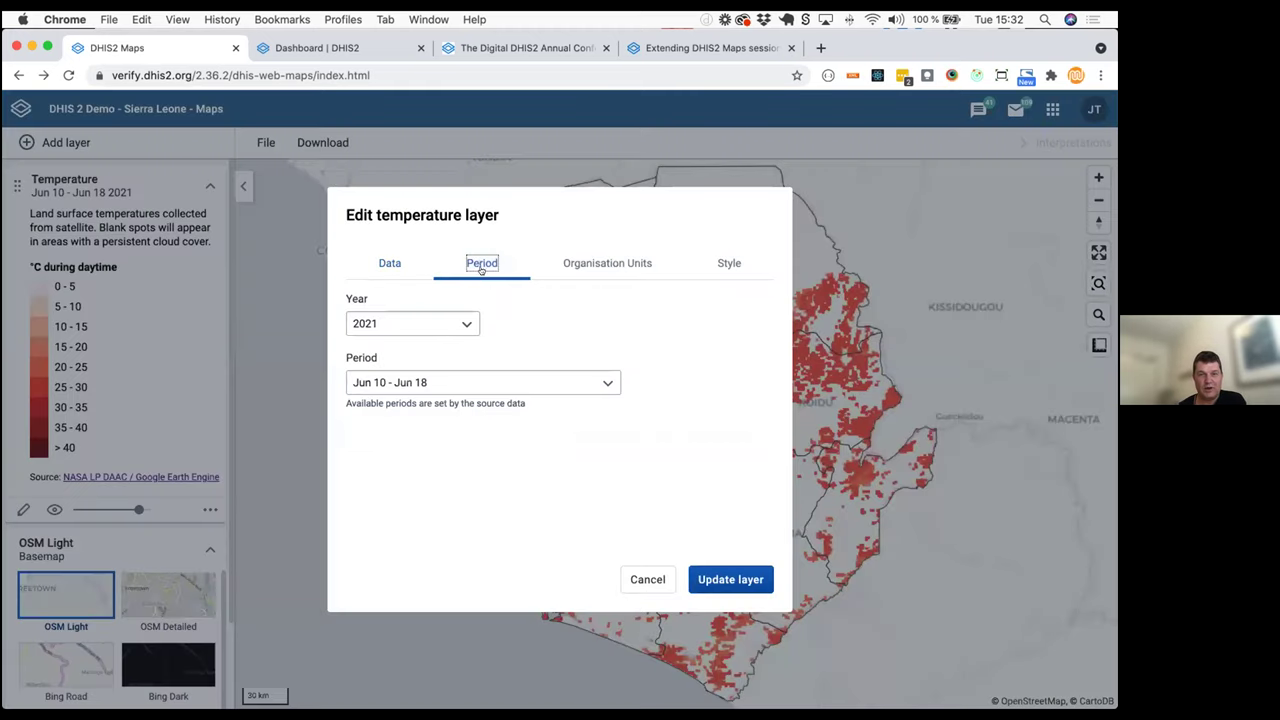
click(505, 389)
scroll(492, 440, down, 10)
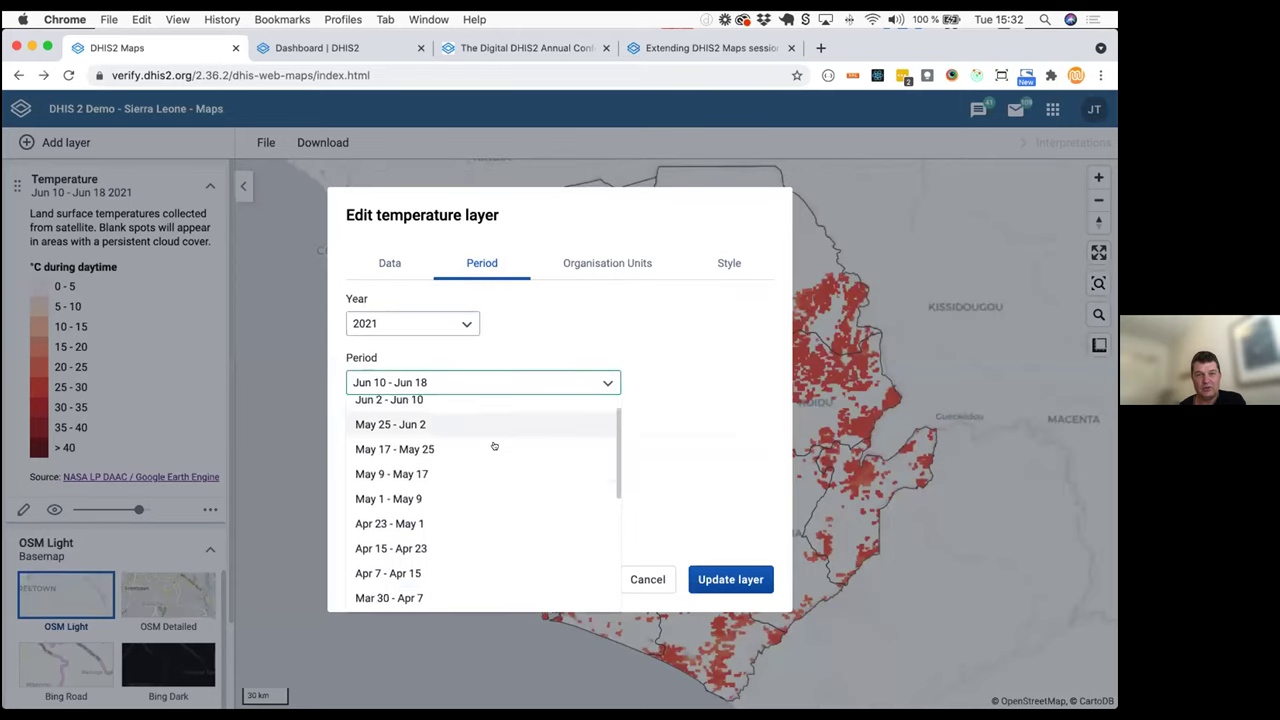
click(396, 596)
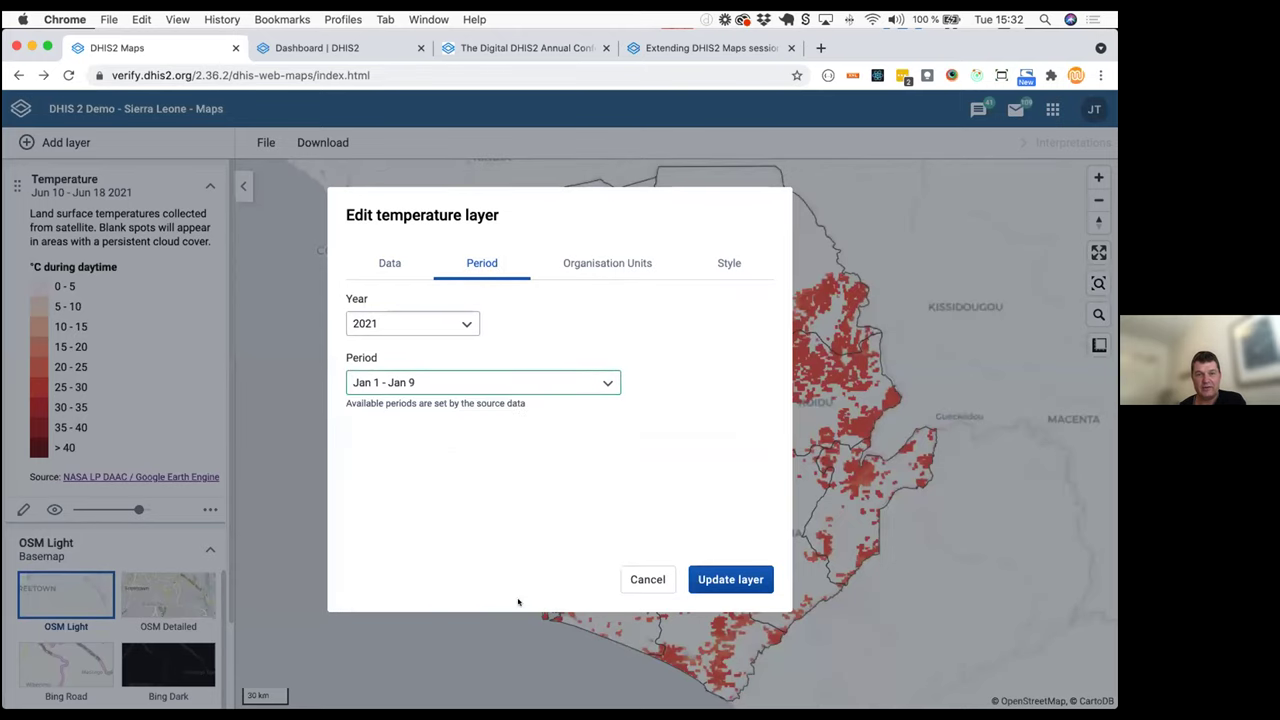
click(735, 578)
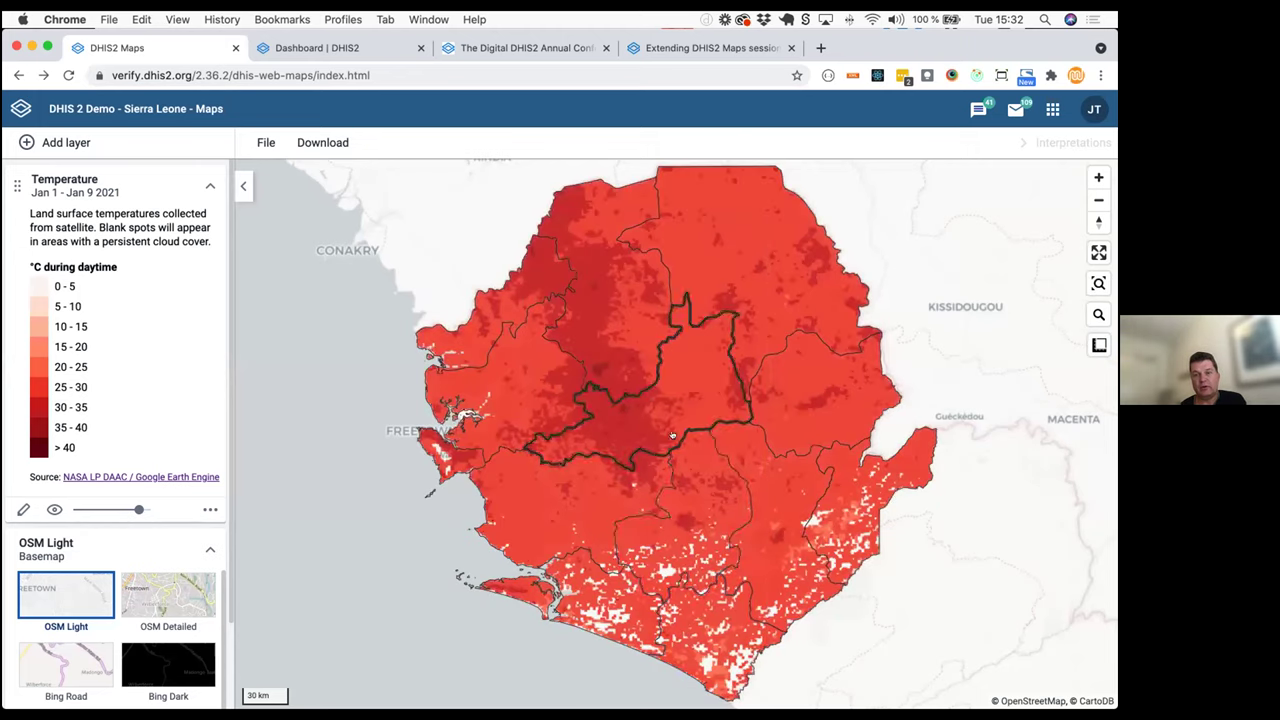
Show the daytime temperature value at a point in the darker northwestern area of the map, and close its popup
right_click(591, 310)
click(629, 344)
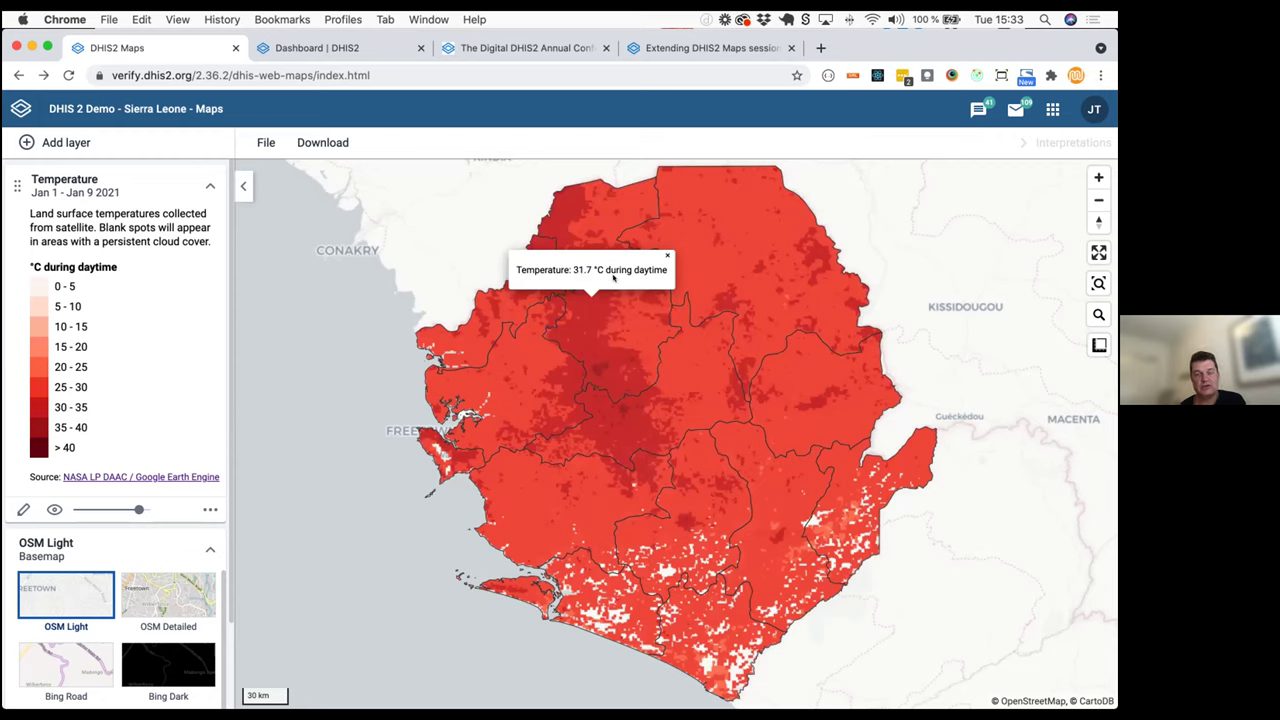
click(663, 256)
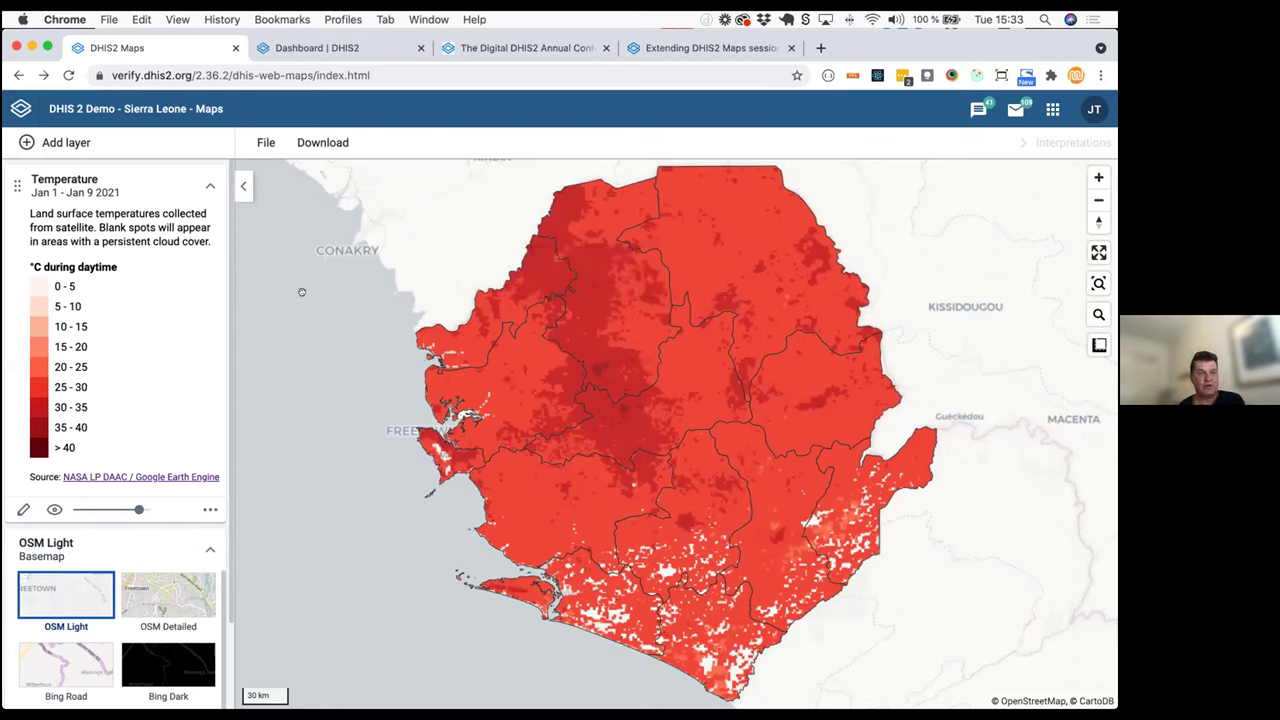
key(super+Tab)
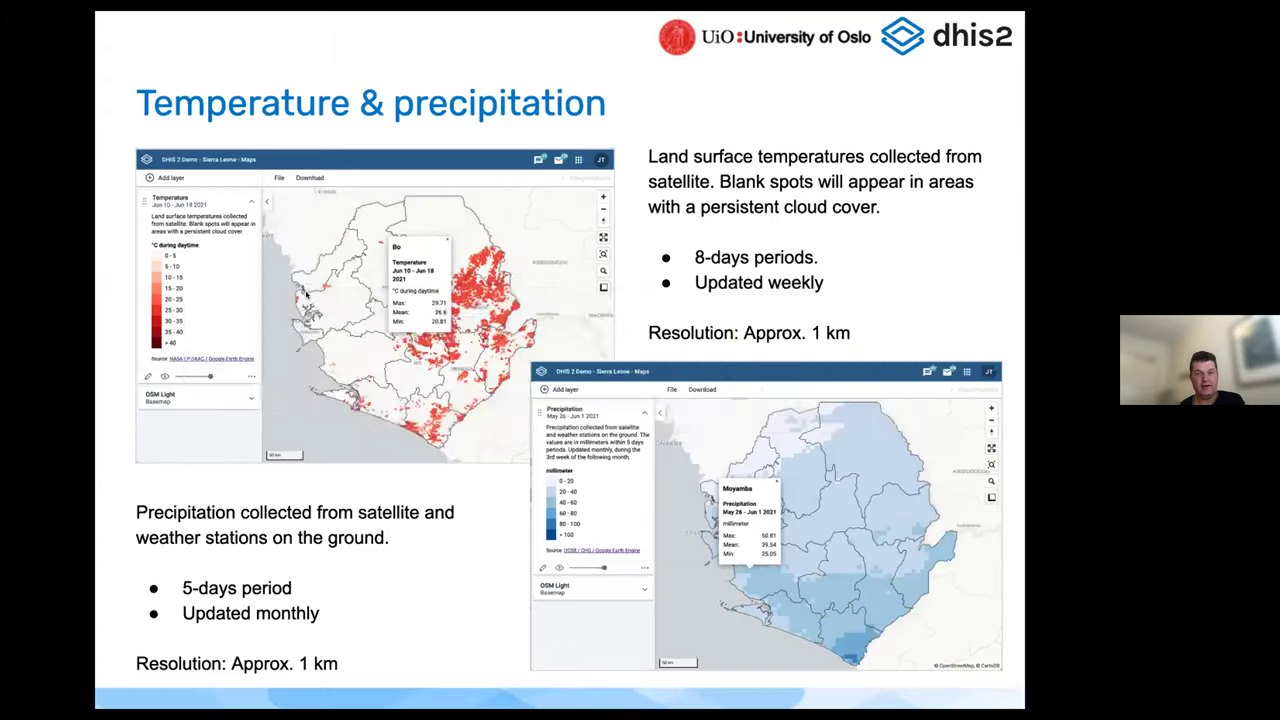
key(Right)
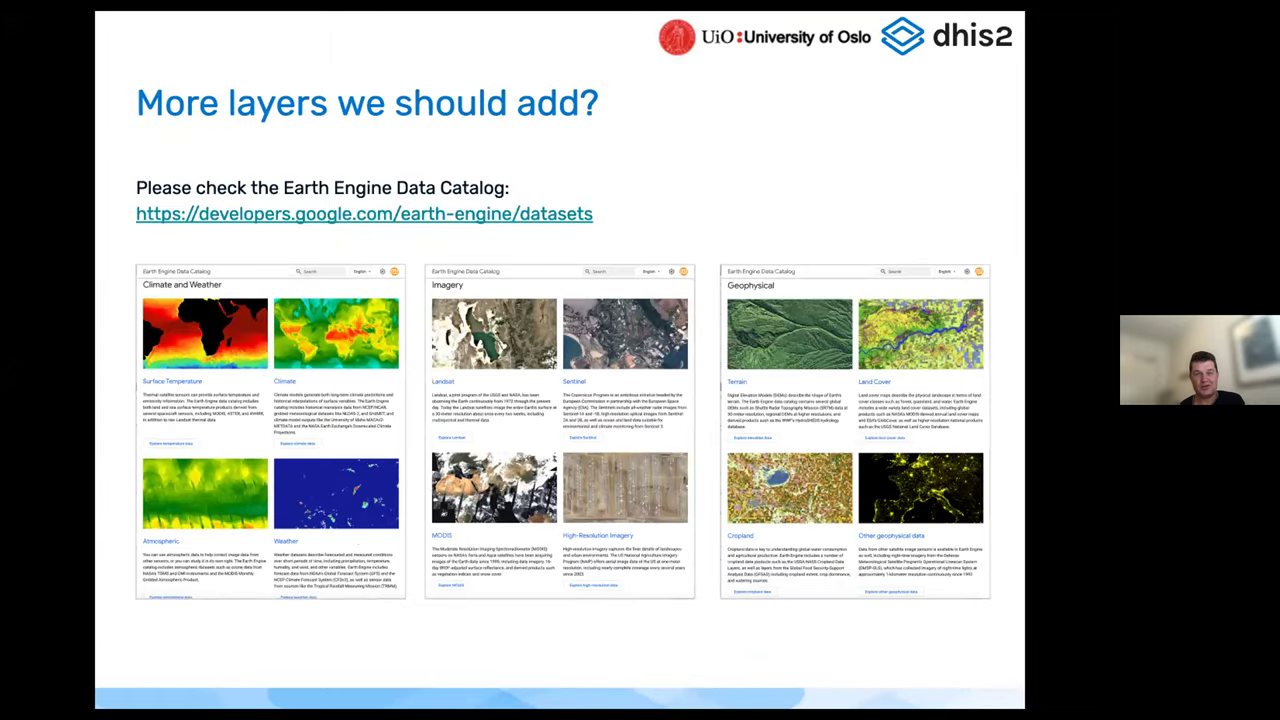
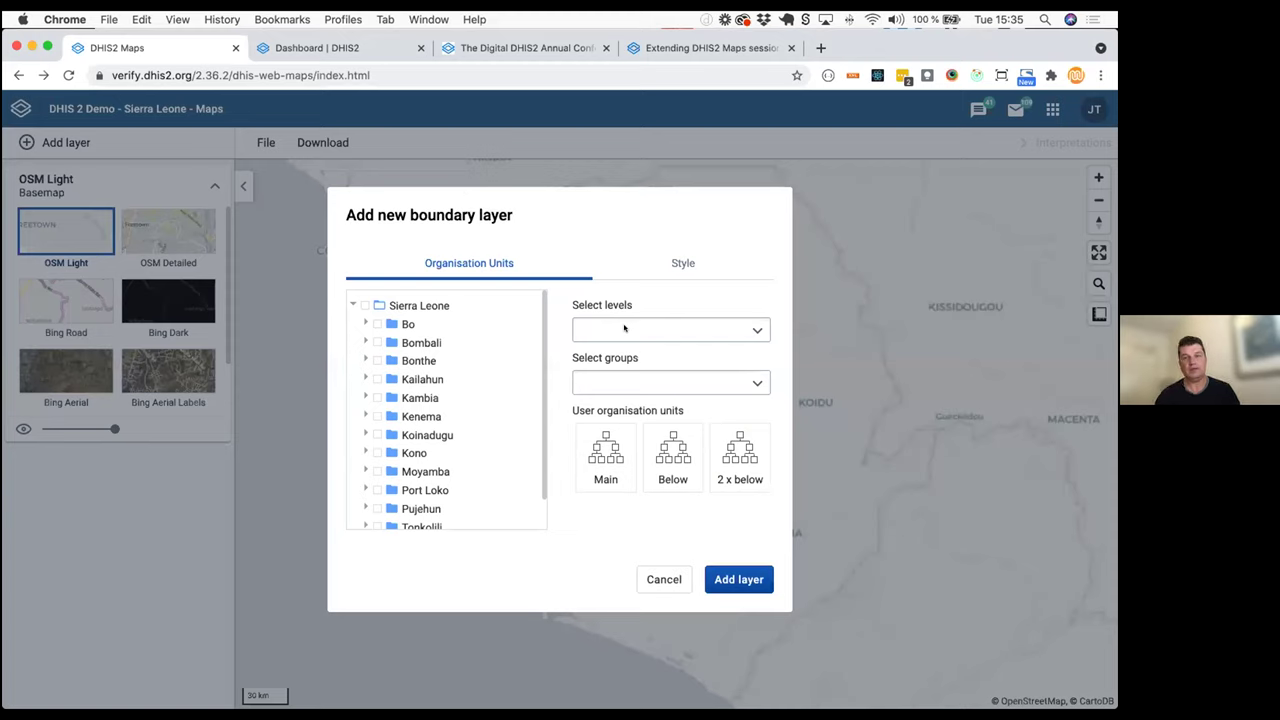
Select the District level for the new boundary layer and add it to the map
click(624, 328)
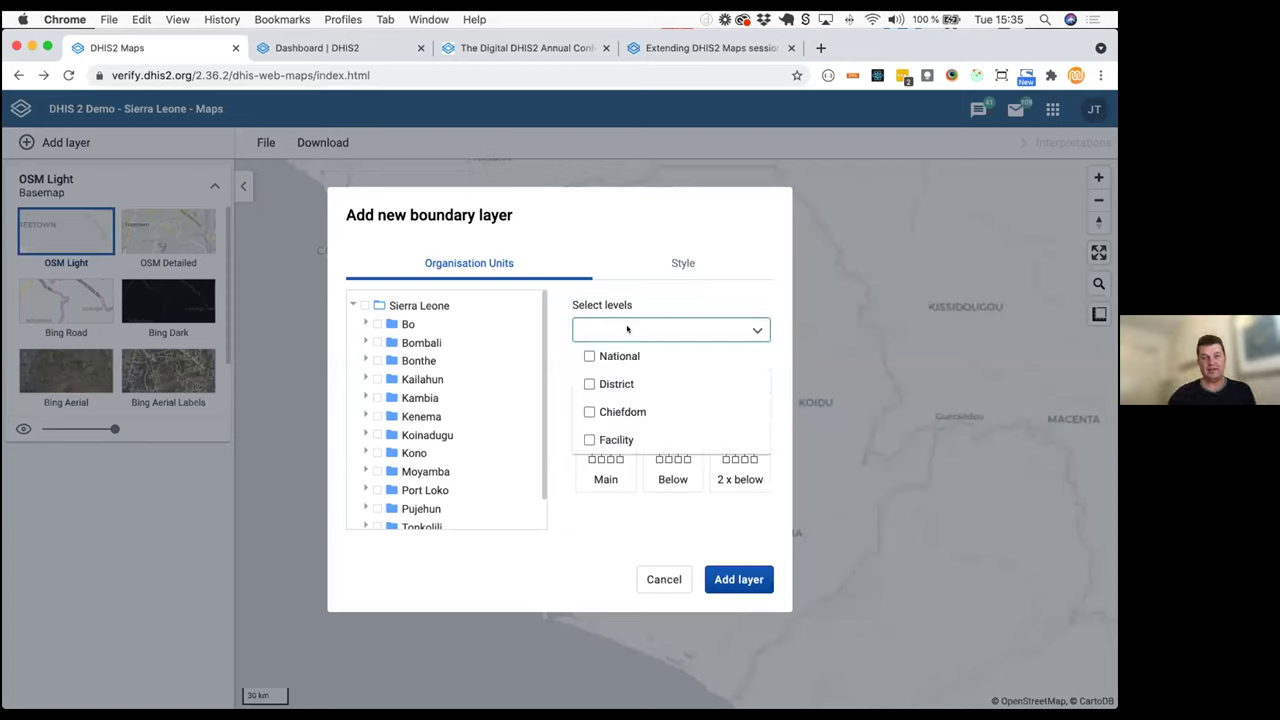
click(606, 384)
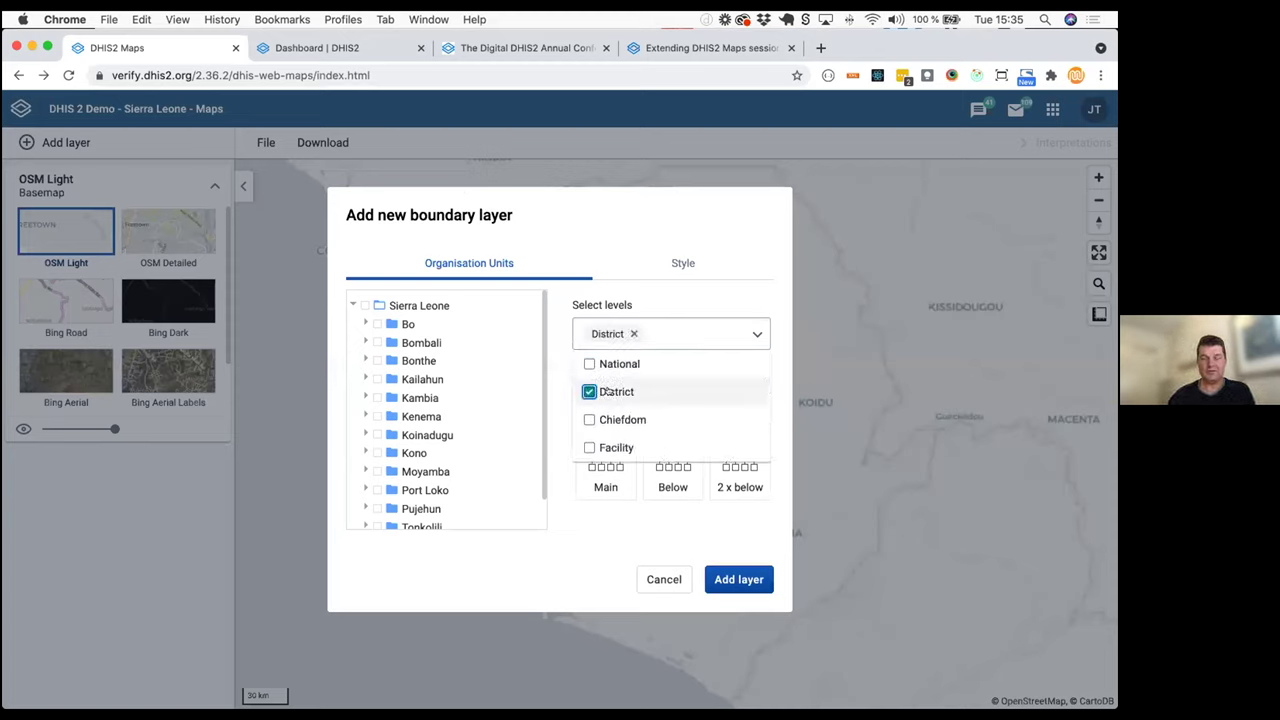
click(736, 580)
click(732, 578)
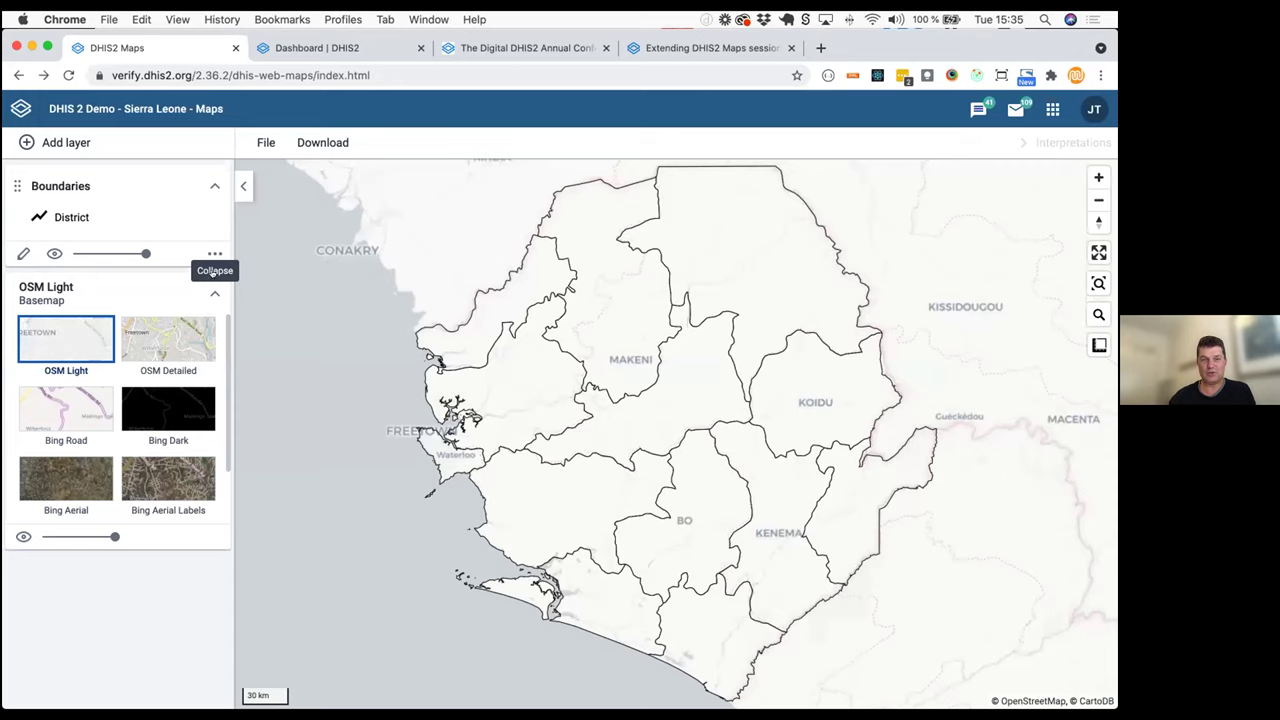
Download the Boundaries layer's data as GeoJSON
click(212, 254)
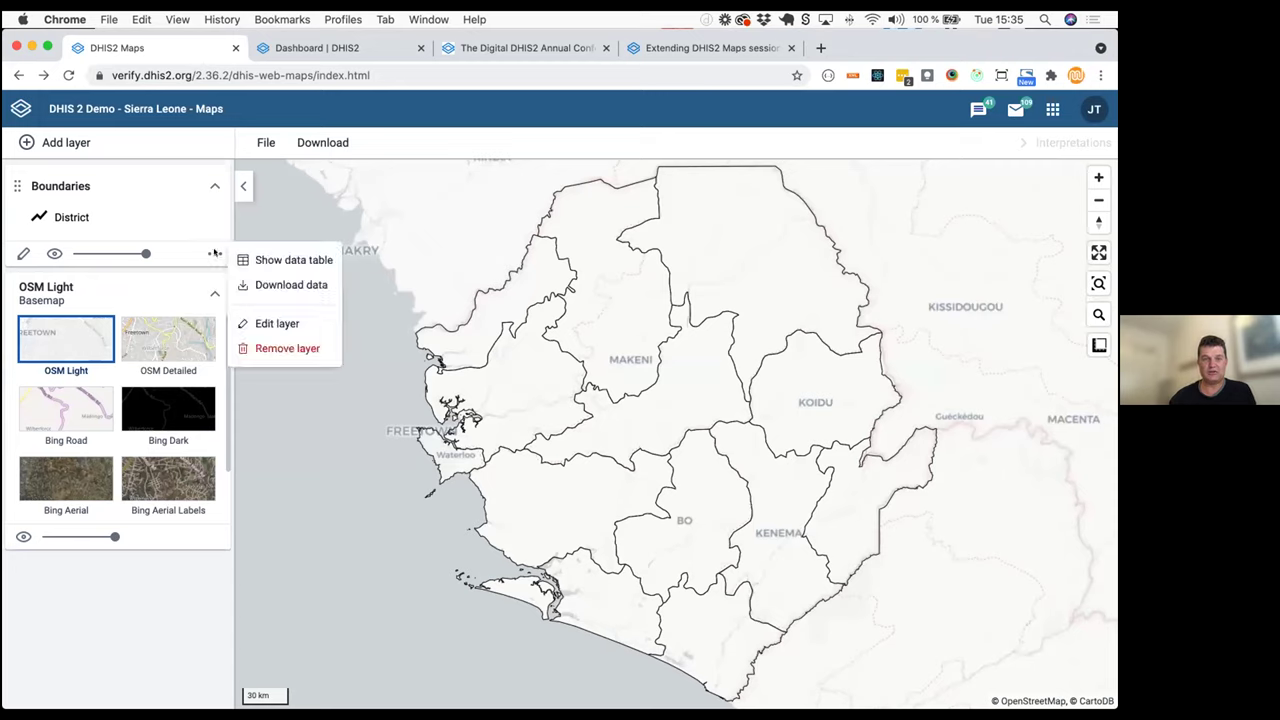
click(272, 284)
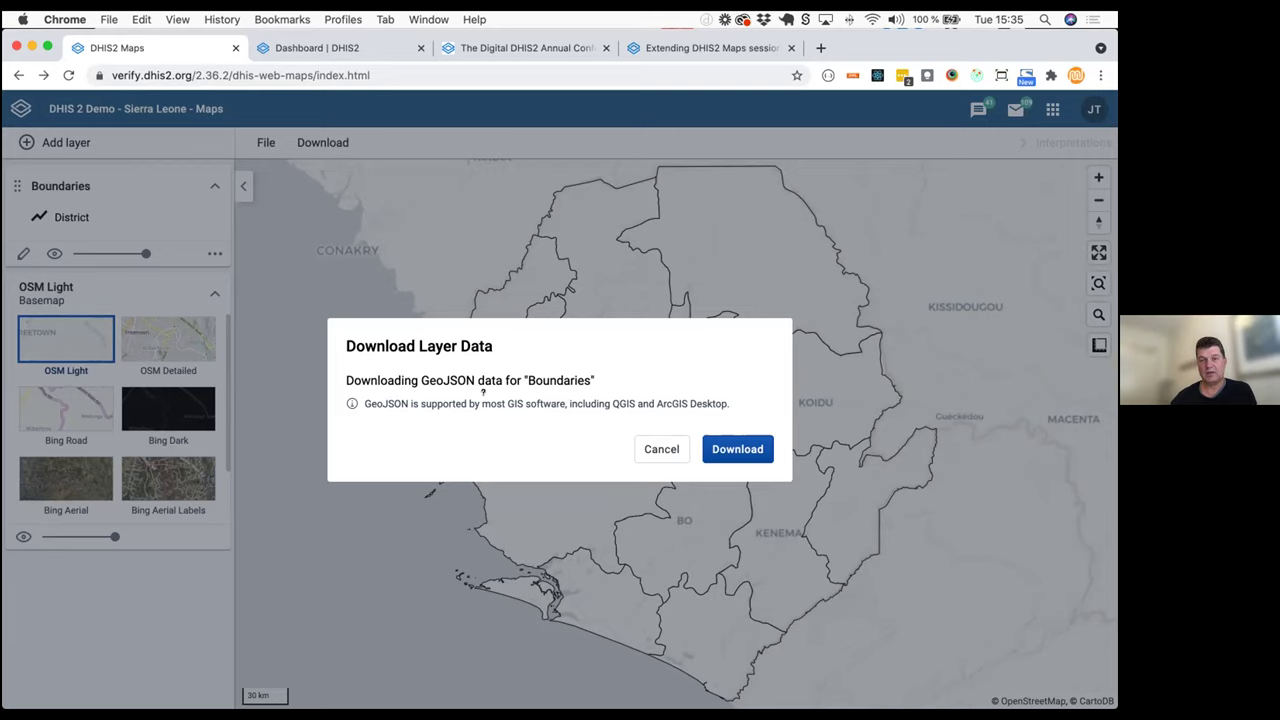
click(719, 447)
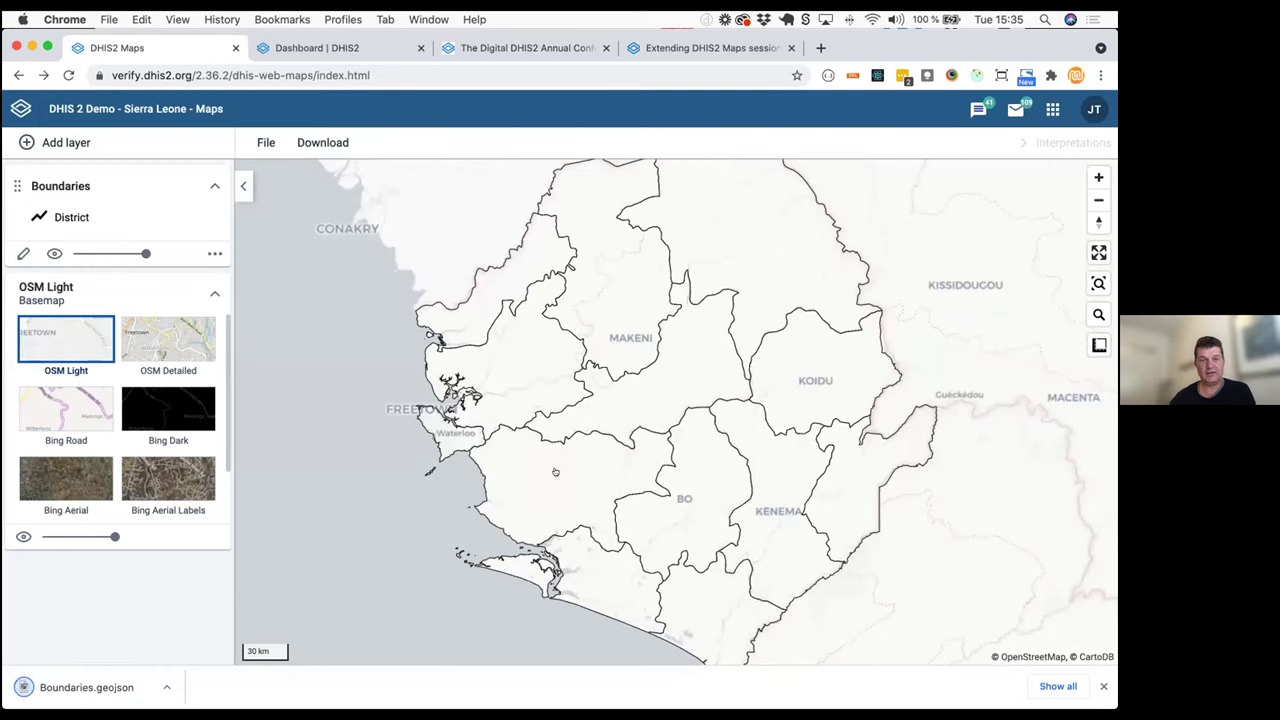
Switch to QGIS and load Boundaries.geojson from the Finder's Downloads folder as a layer in the empty project
key(super+Tab)
key(super+Tab)
key(super+Tab)
key(super+Tab)
key(super+Tab)
key(super+Tab)
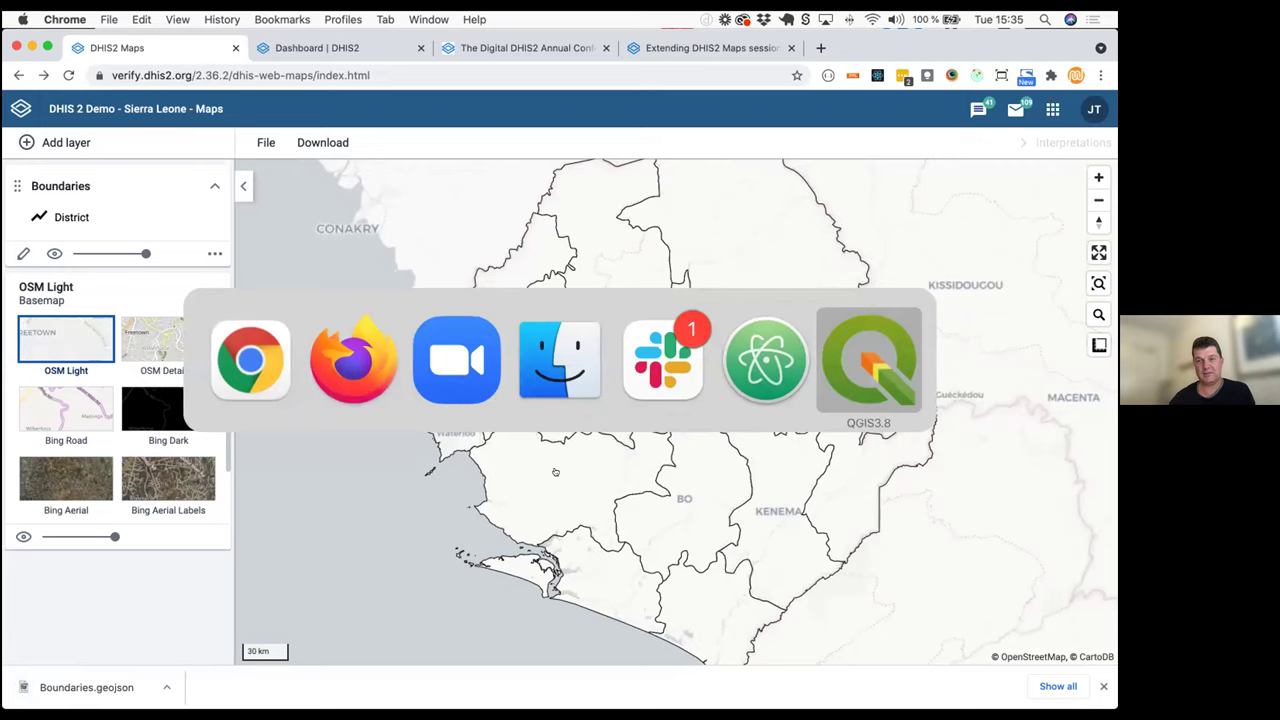
key(super+Tab)
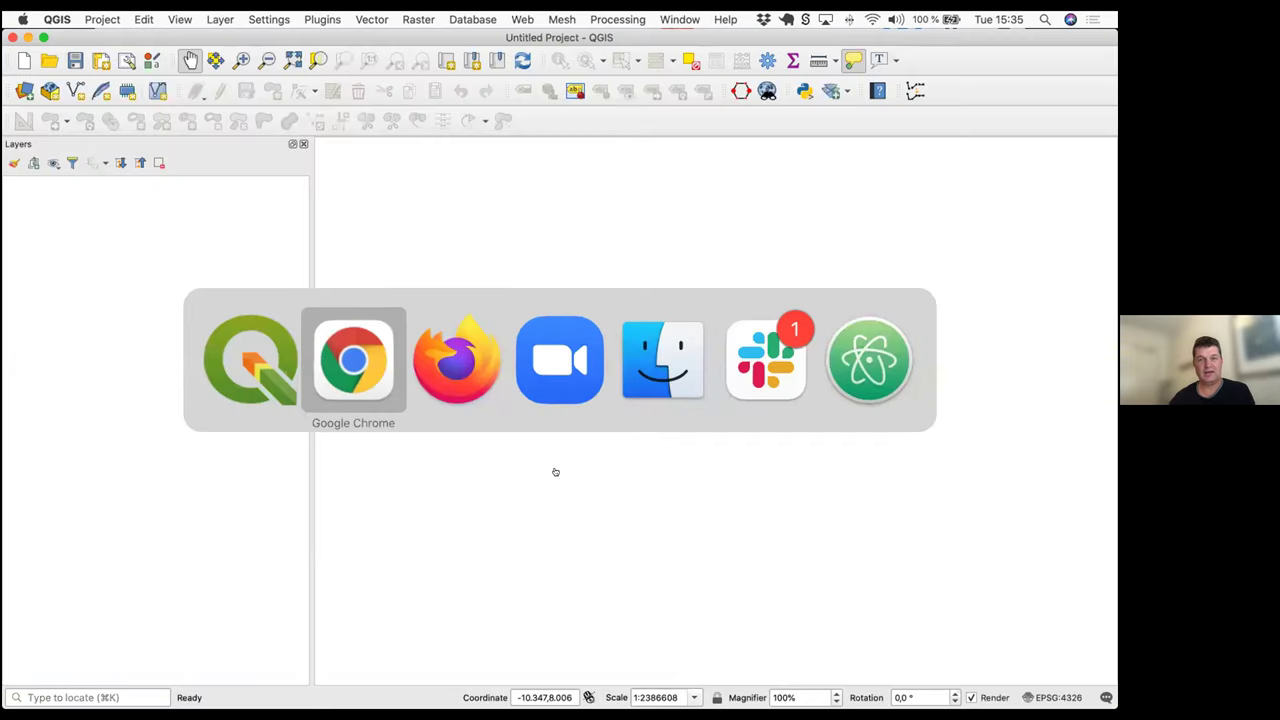
key(super+Tab)
key(super+Tab)
key(super+Tab)
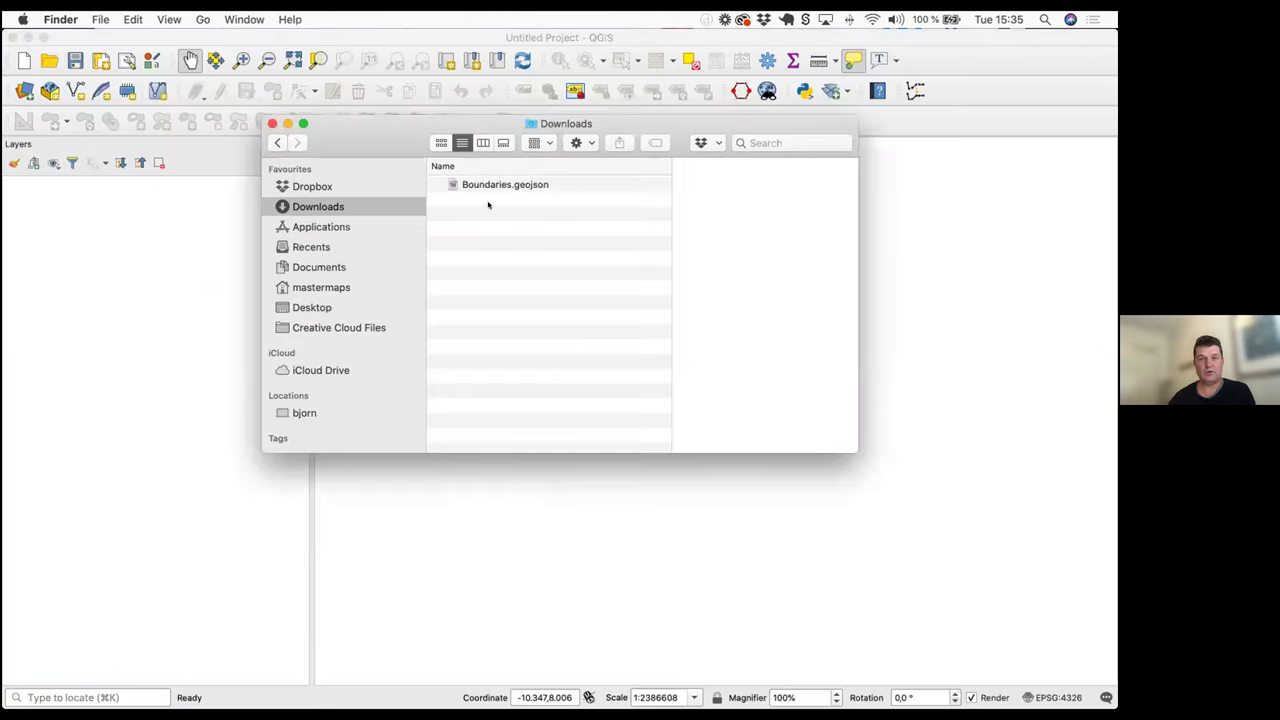
drag(501, 184, 172, 317)
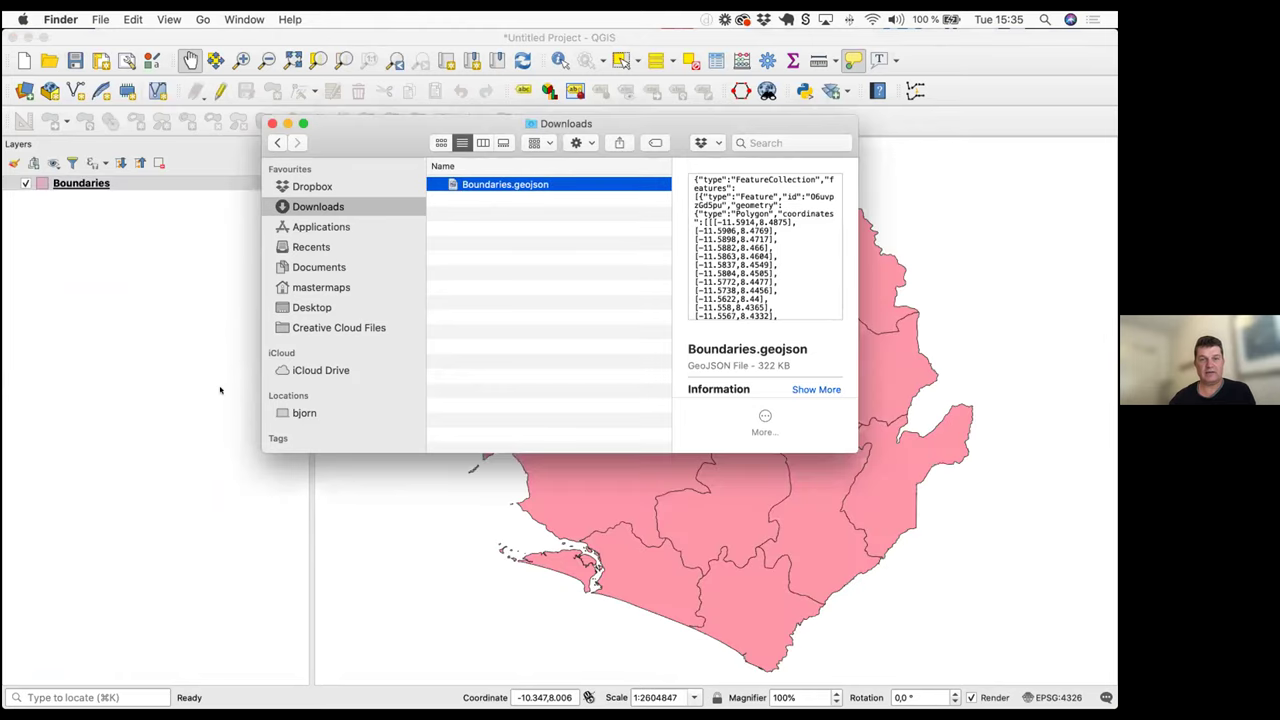
click(417, 529)
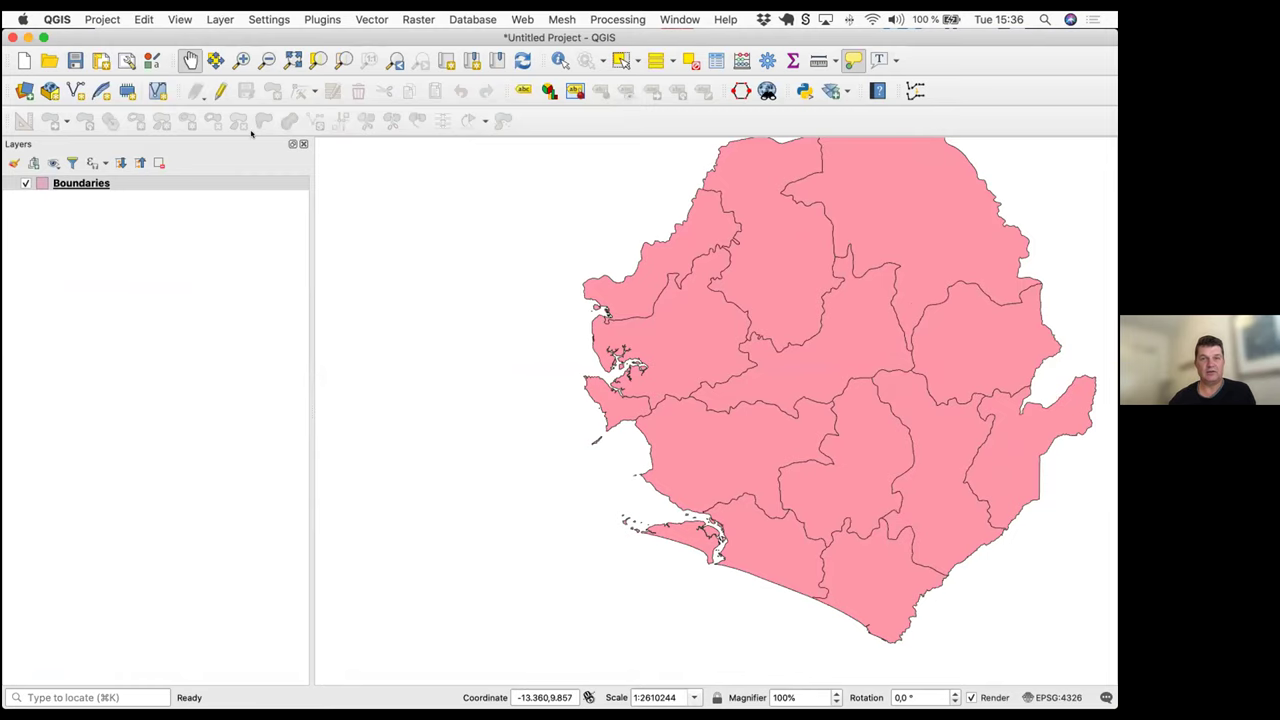
drag(543, 377, 417, 406)
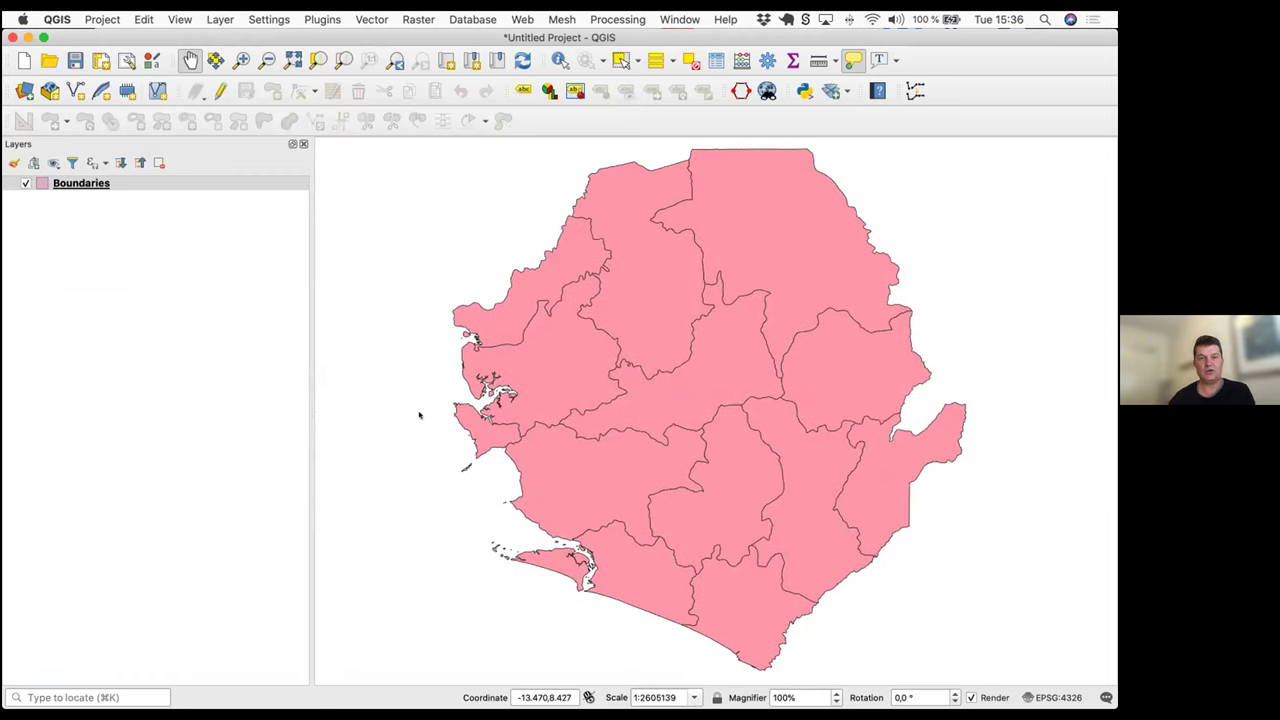
Compare the district boundaries on the DHIS2 map in Chrome with the Boundaries layer loaded in QGIS
key(super+Tab)
key(super+Tab)
key(super+Tab)
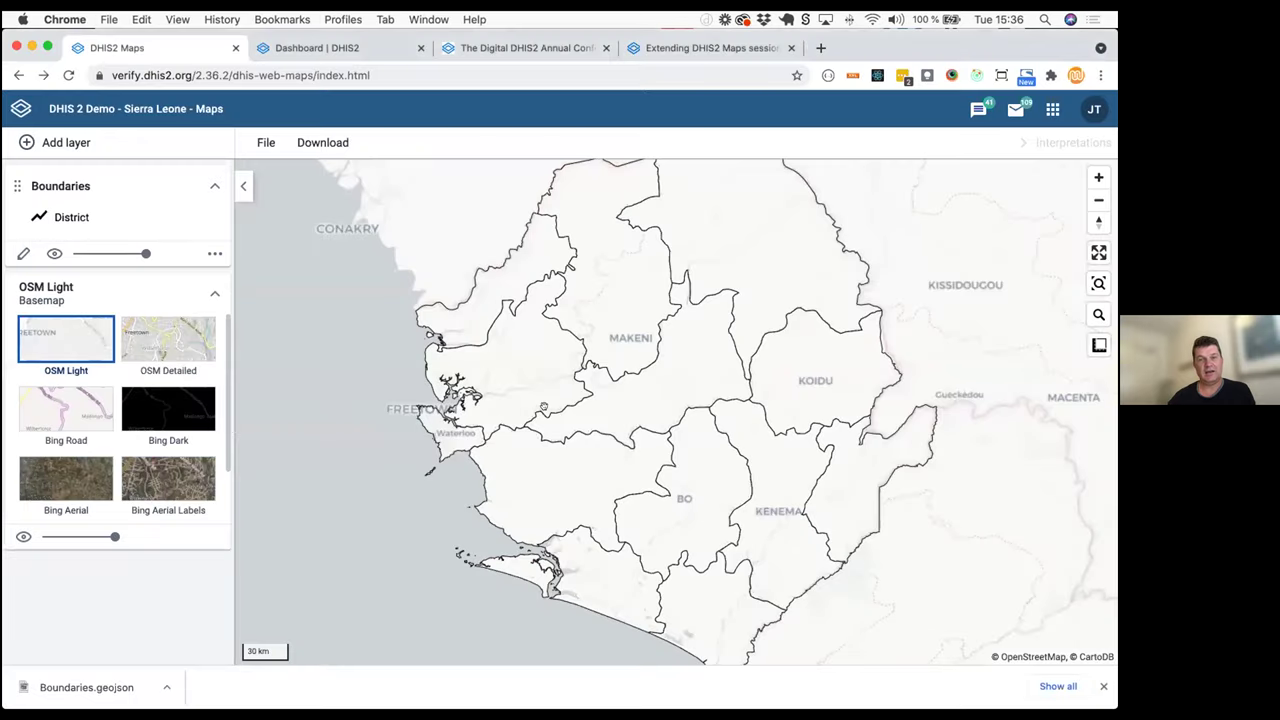
key(super+Tab)
key(super+Tab)
key(super+Tab)
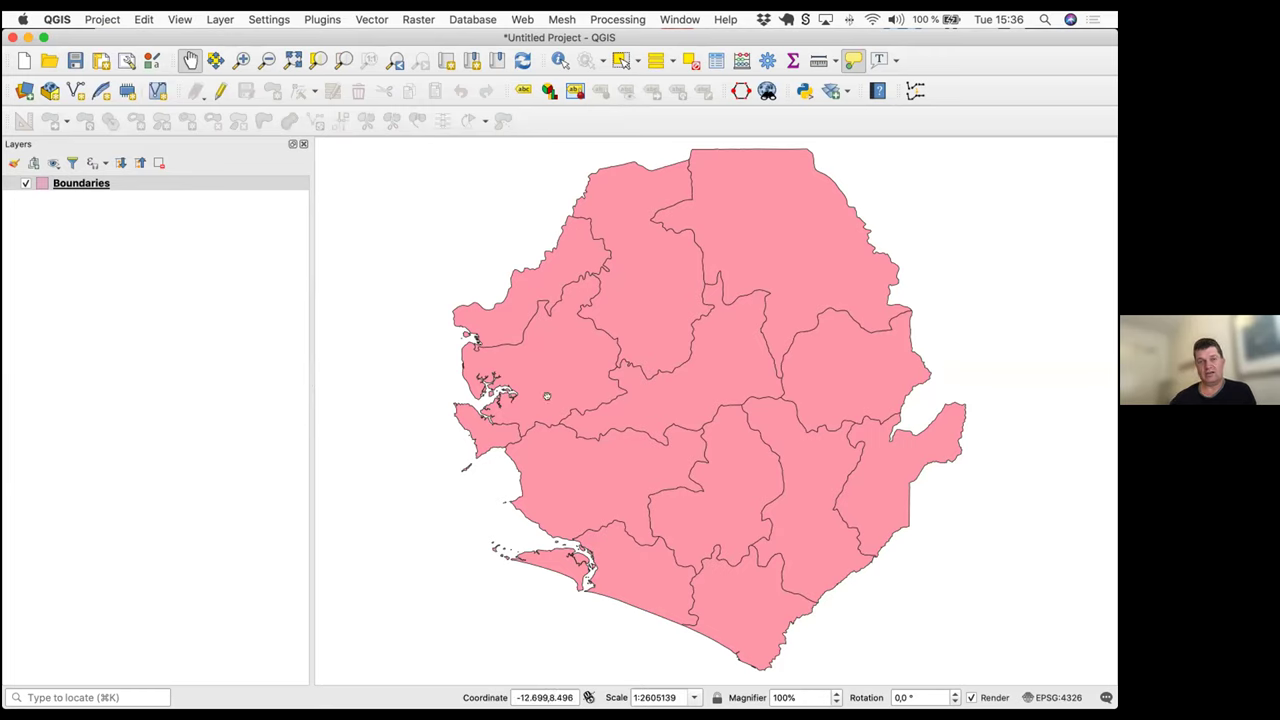
mouse_move(547, 397)
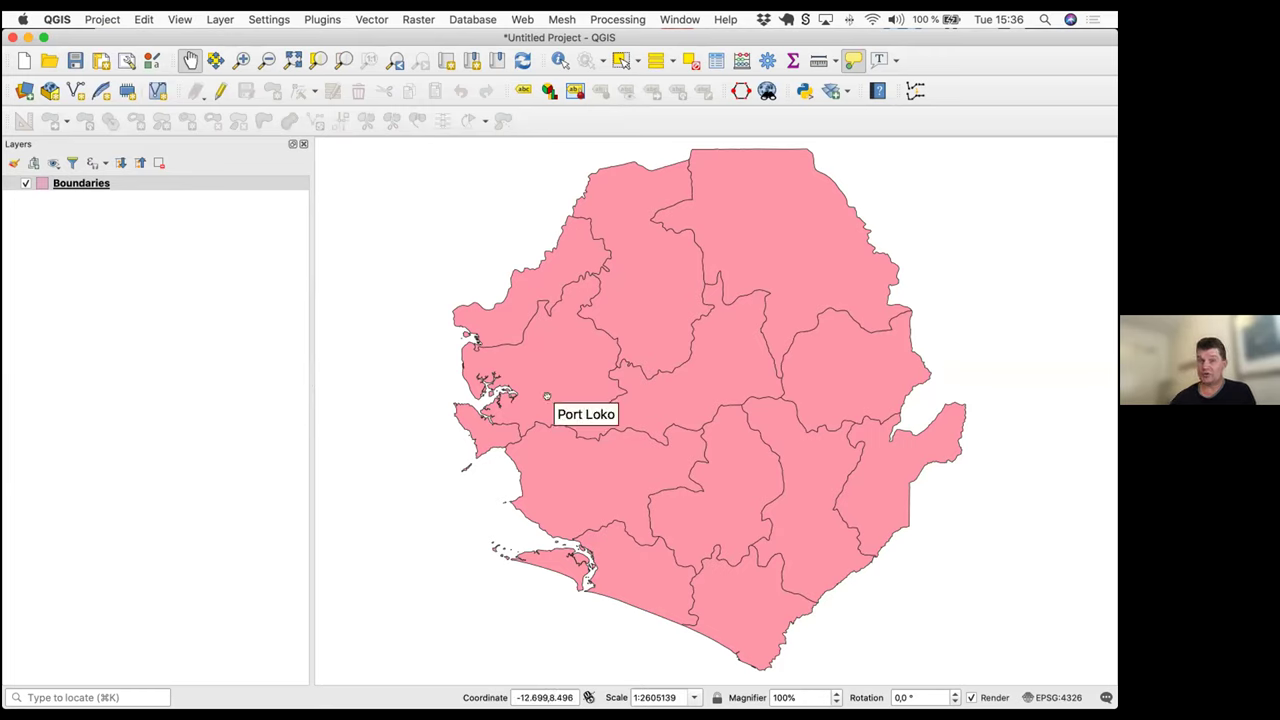
Set the Boundaries layer's simple fill style to No Brush so only the district outlines are drawn
click(38, 183)
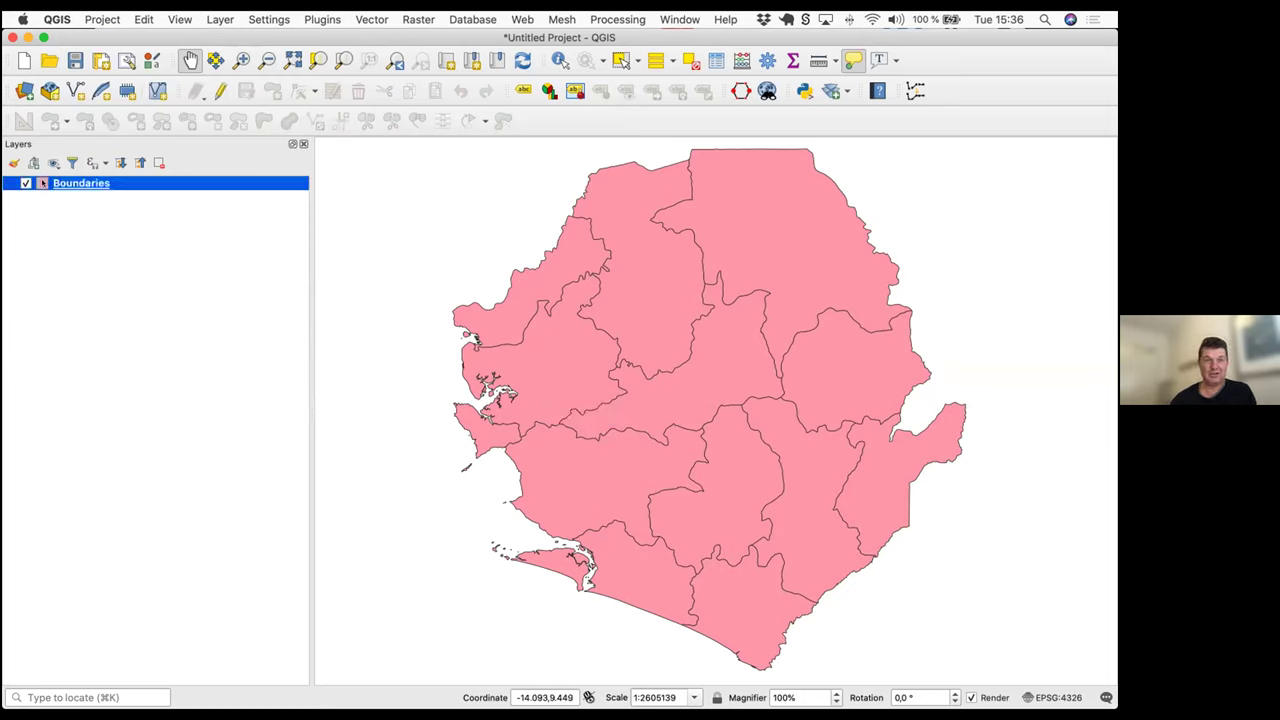
double_click(40, 184)
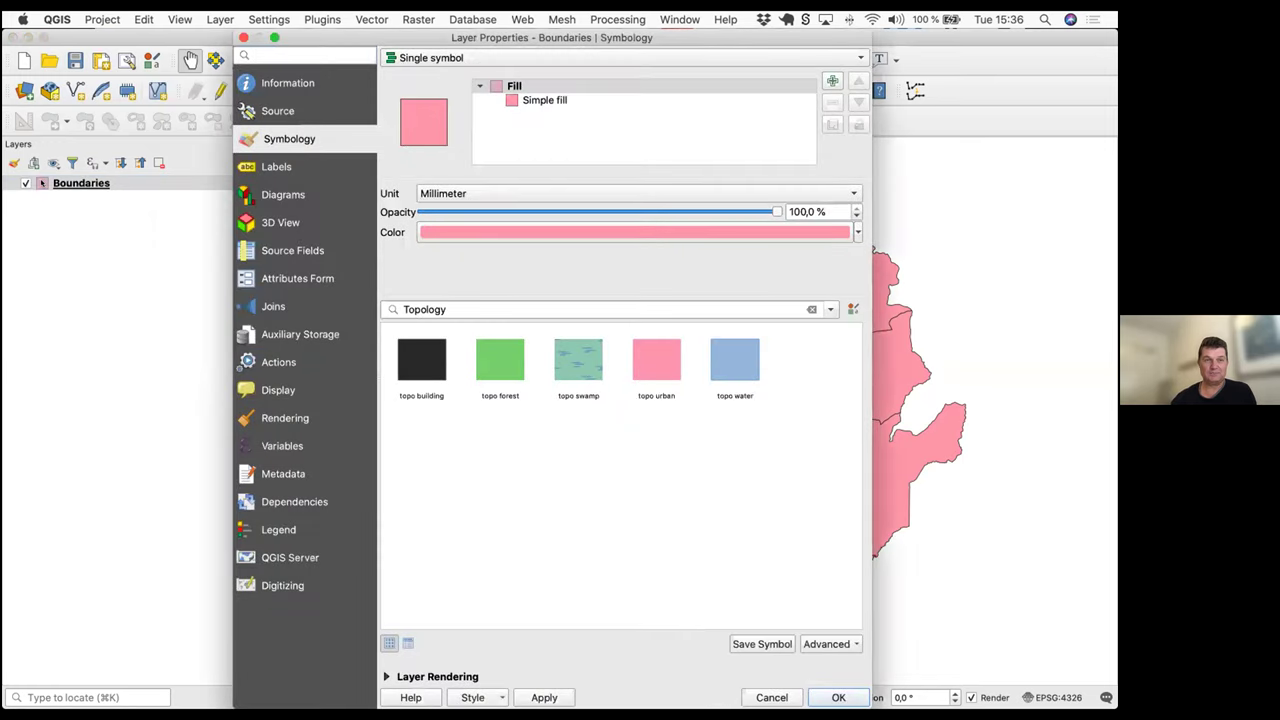
click(541, 99)
click(543, 250)
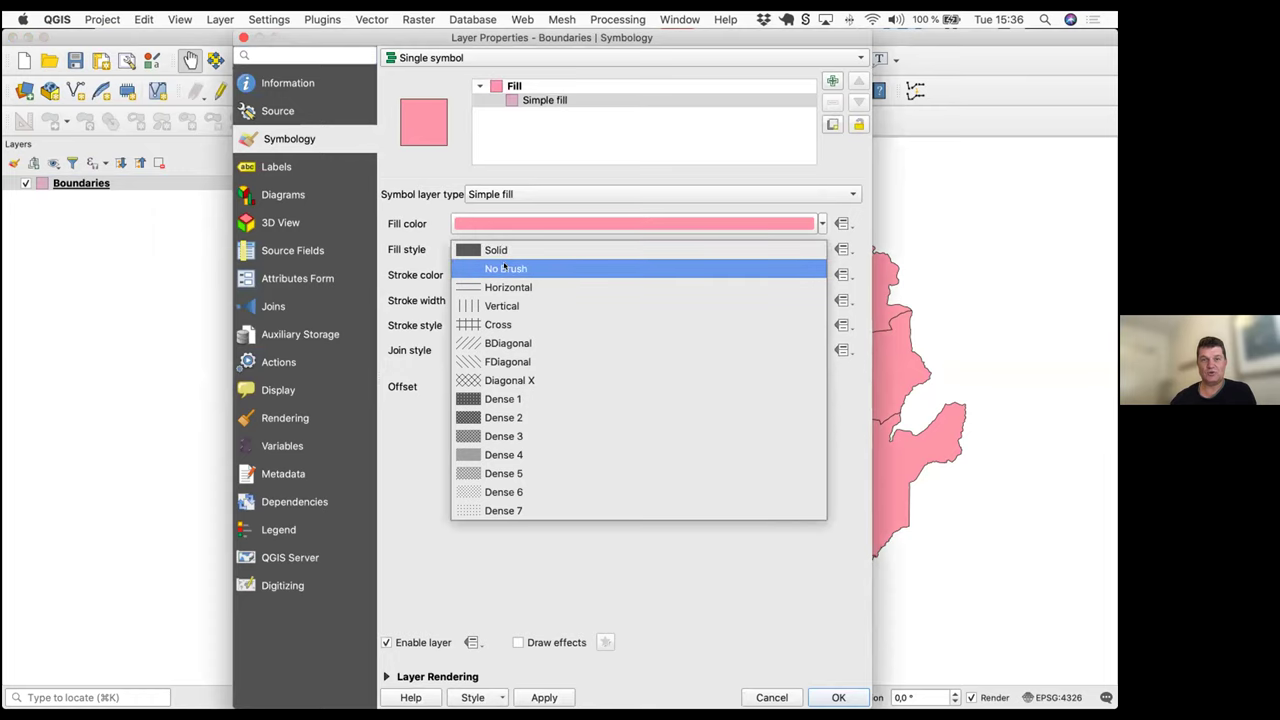
click(503, 267)
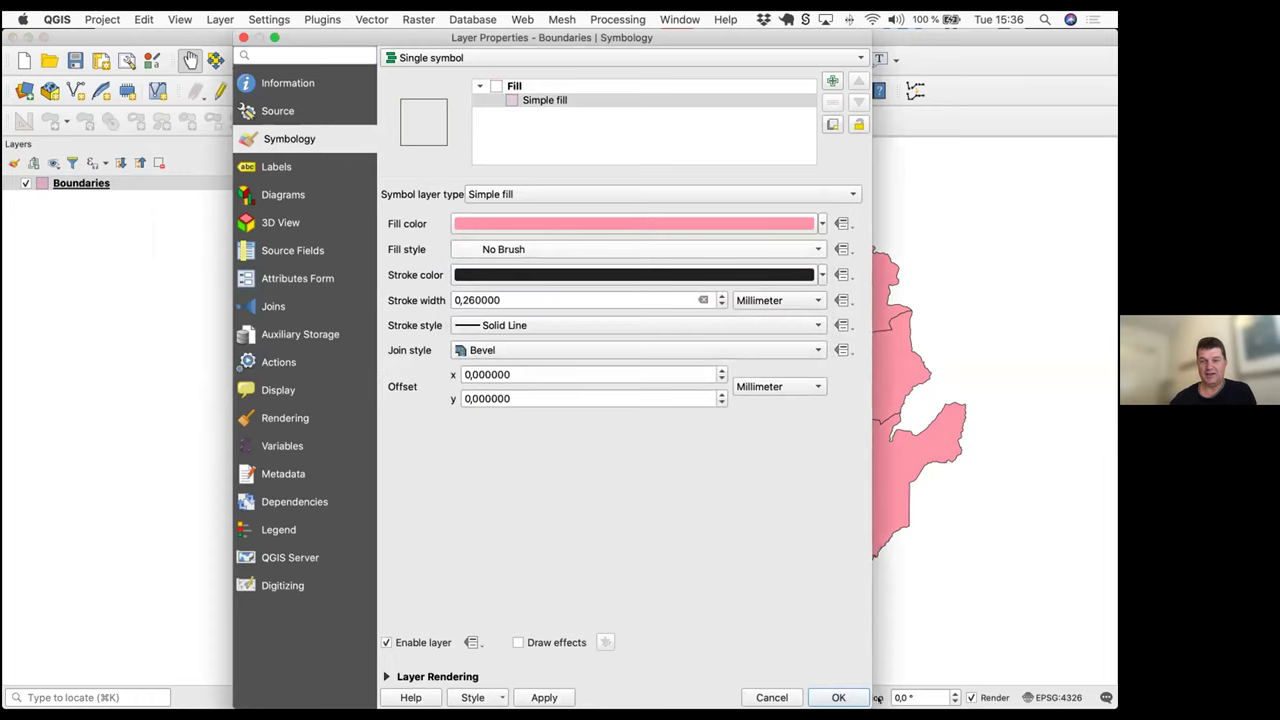
click(846, 698)
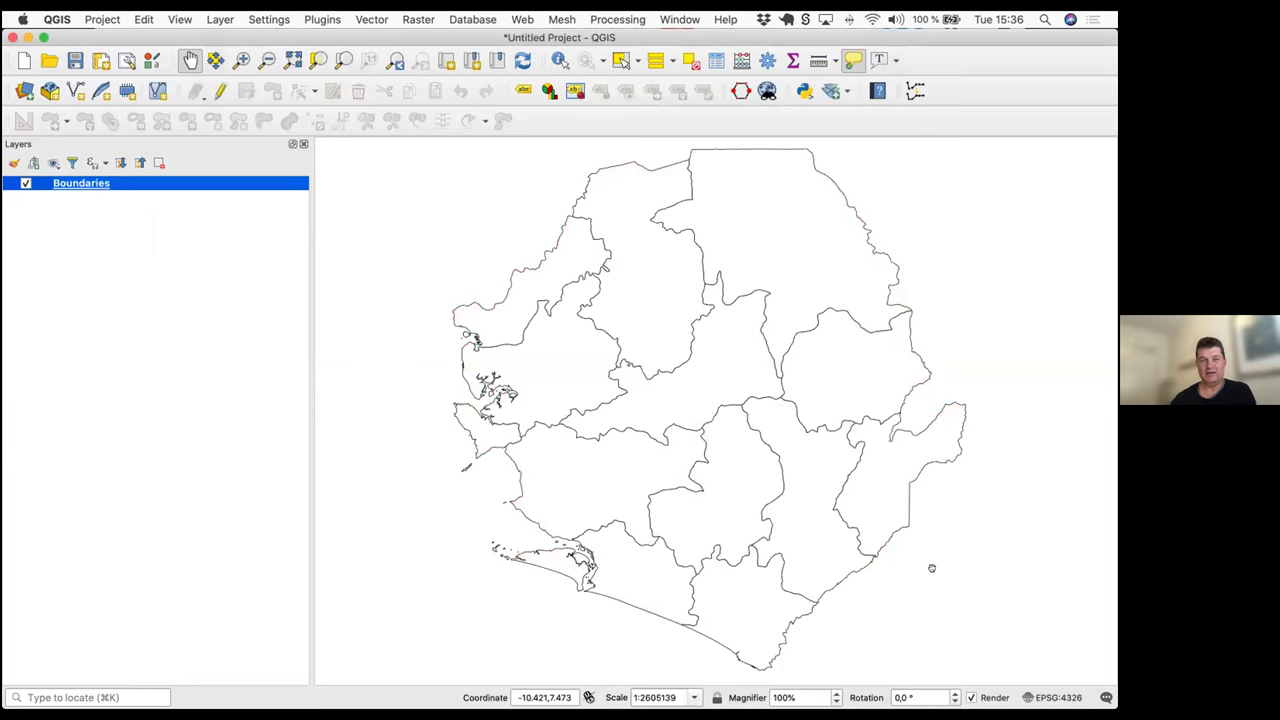
Switch to DHIS2 Maps in Chrome and start a new facility layer with the Facility Type group set
key(super+Tab)
key(super+Tab)
key(super+Tab)
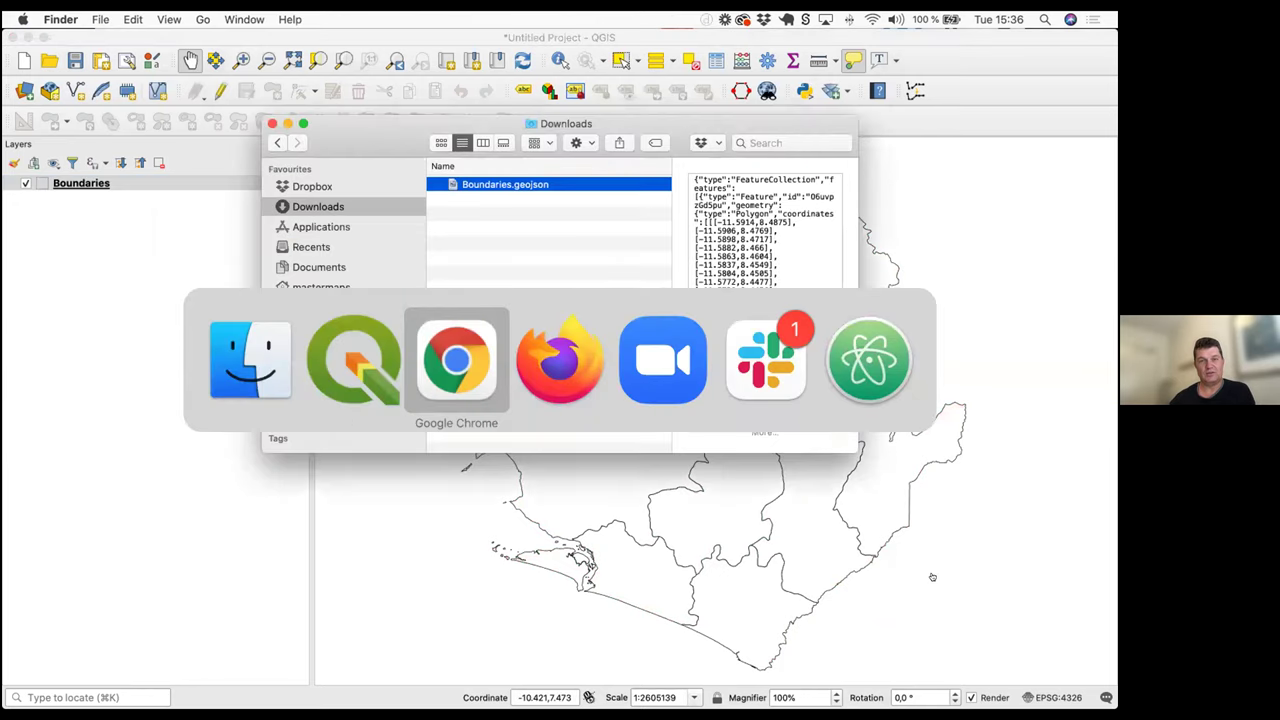
key(super+Tab)
key(super+Tab)
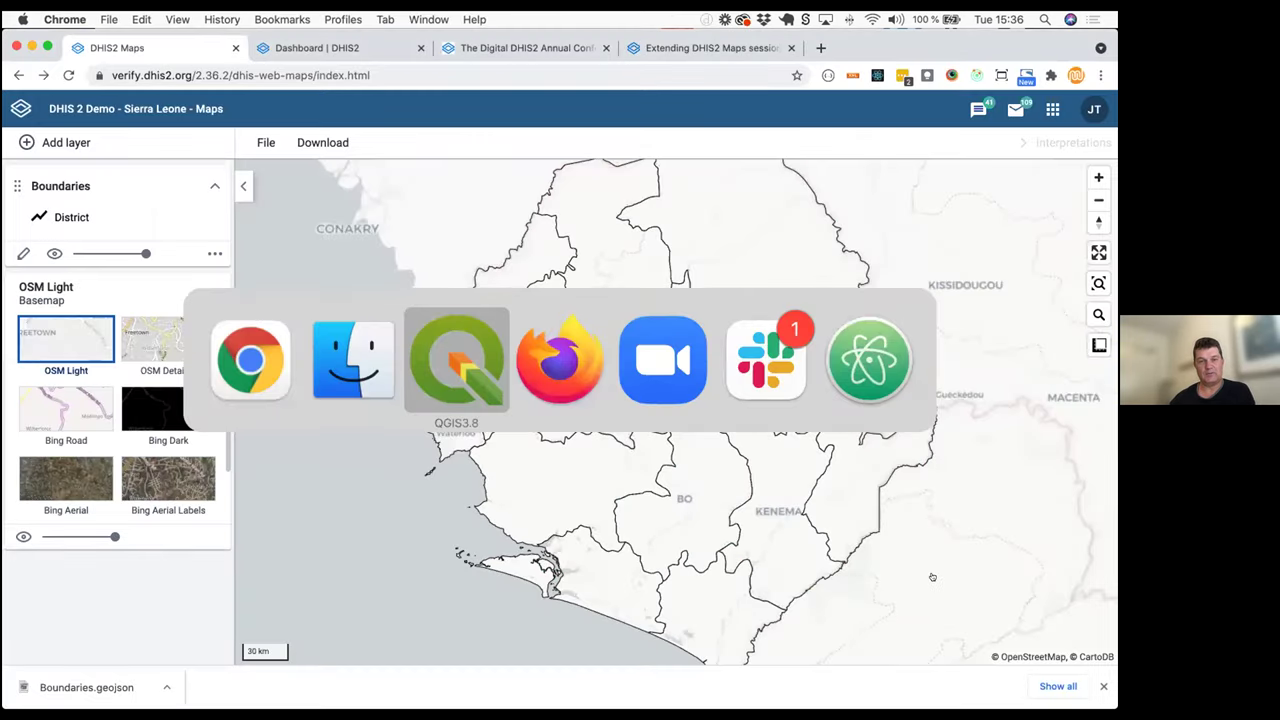
key(super+Tab)
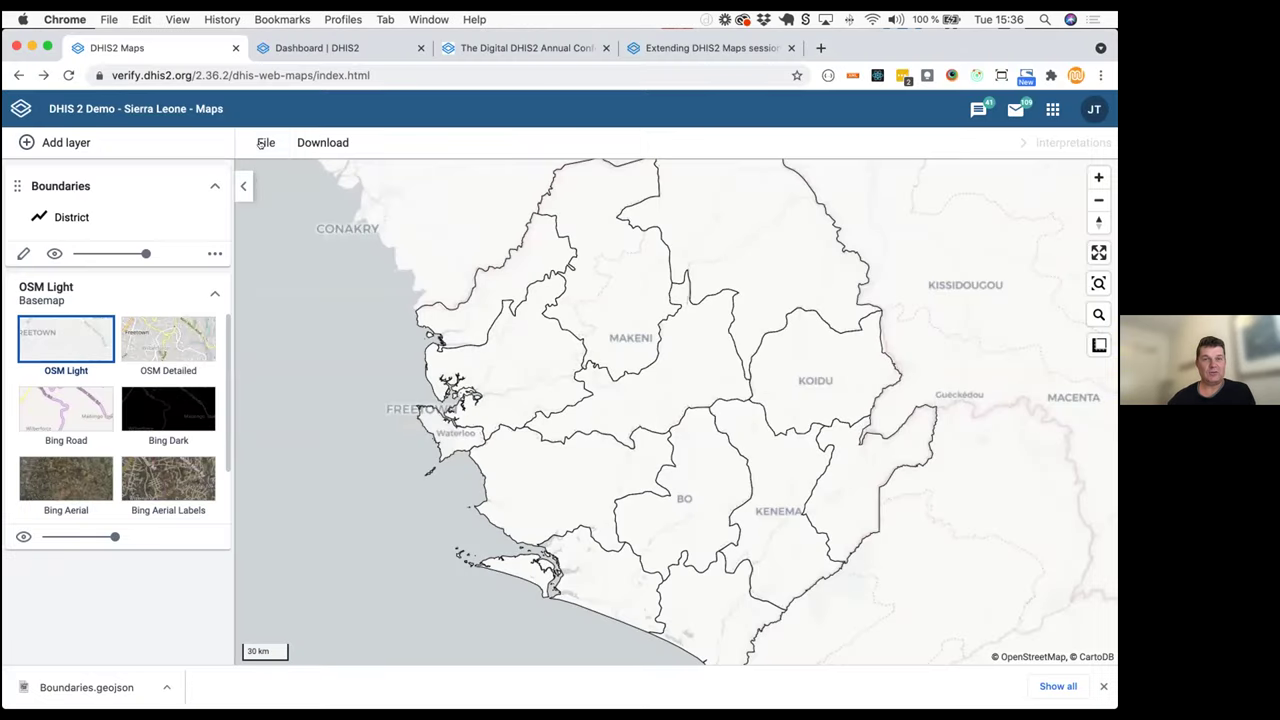
click(264, 143)
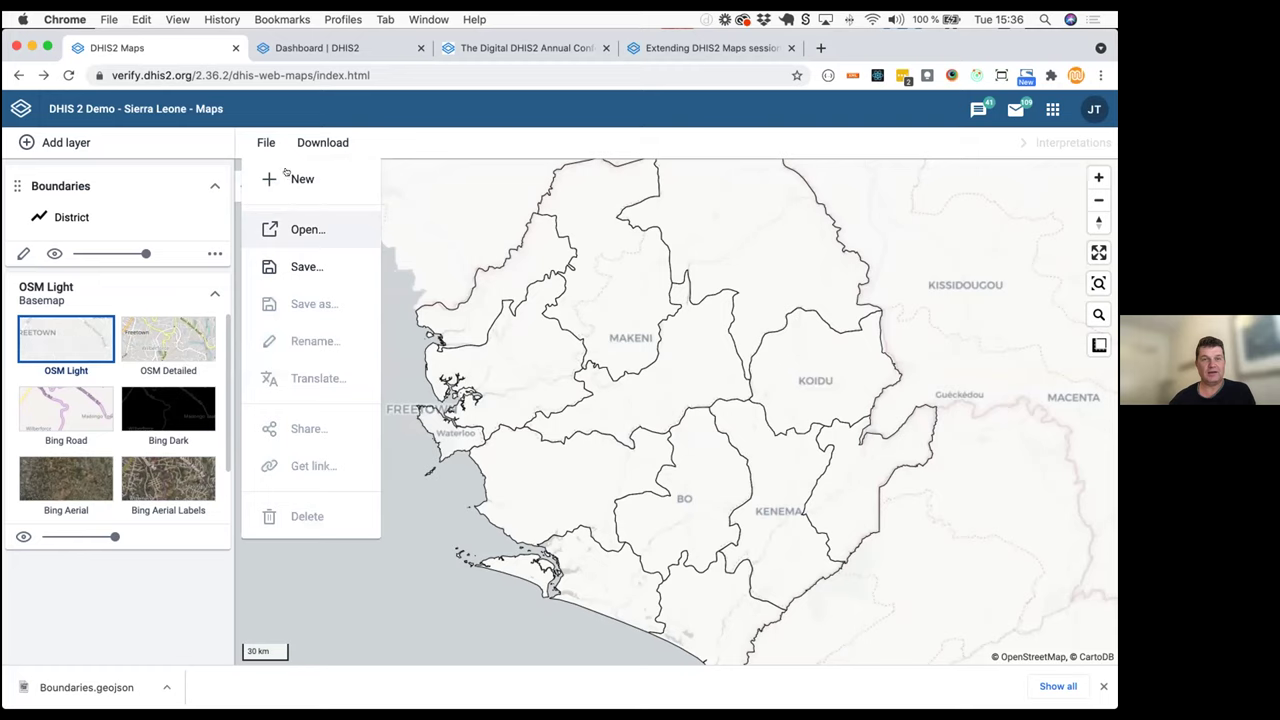
click(86, 143)
click(66, 145)
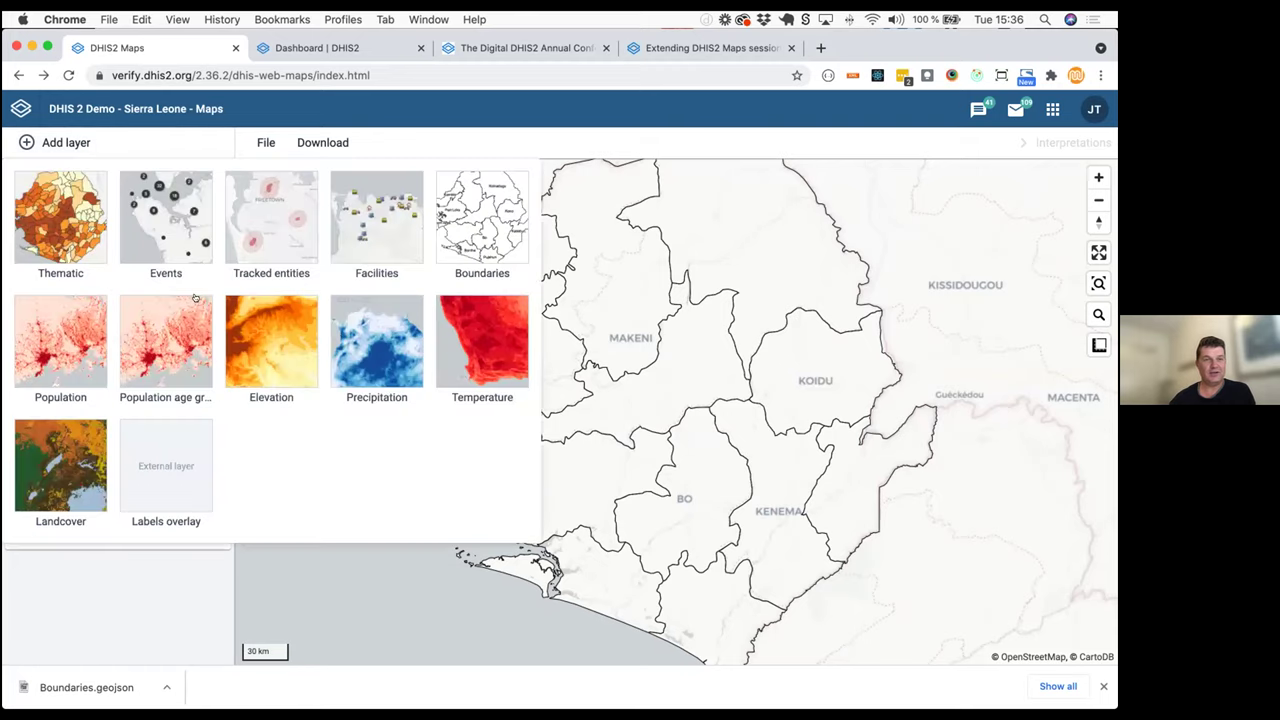
click(363, 235)
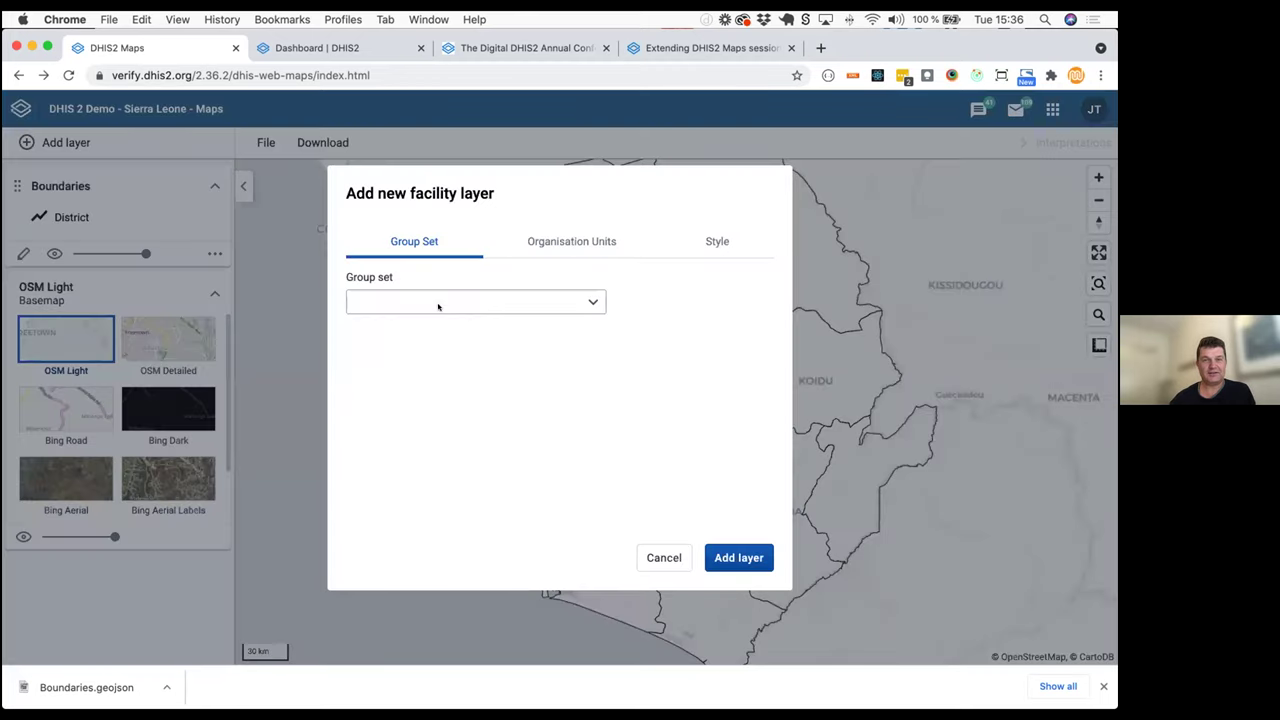
click(437, 305)
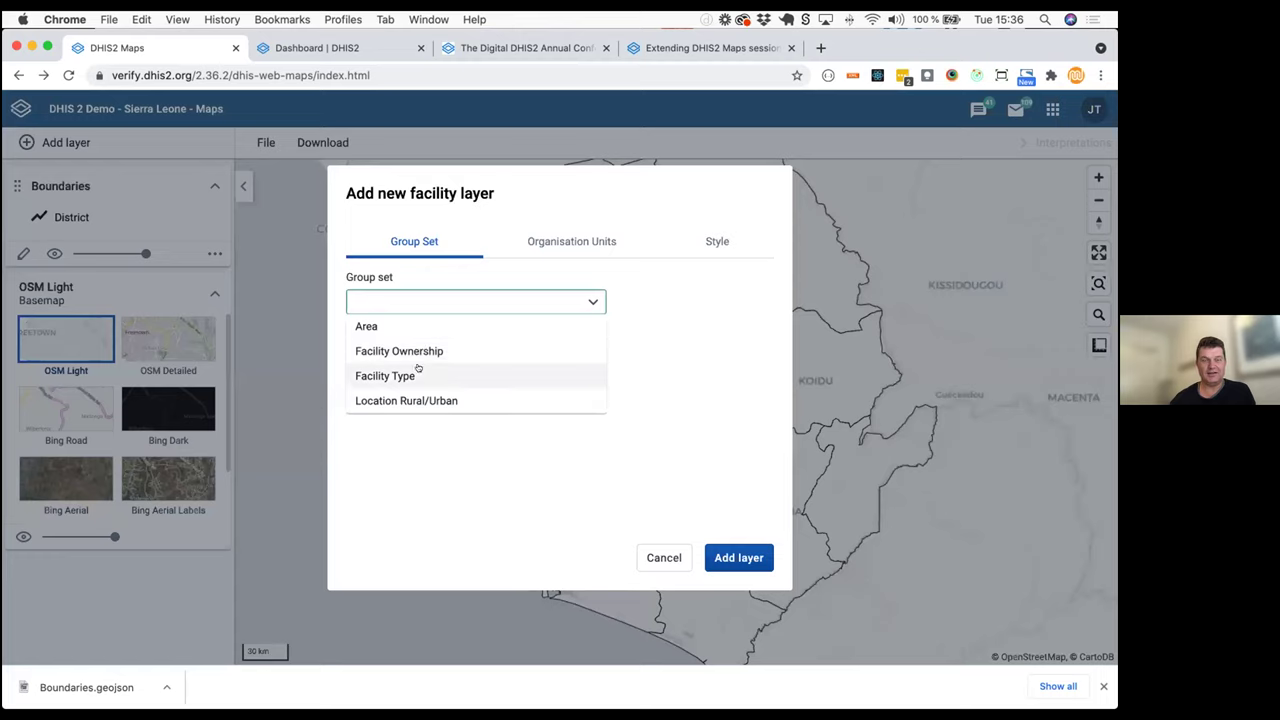
click(410, 375)
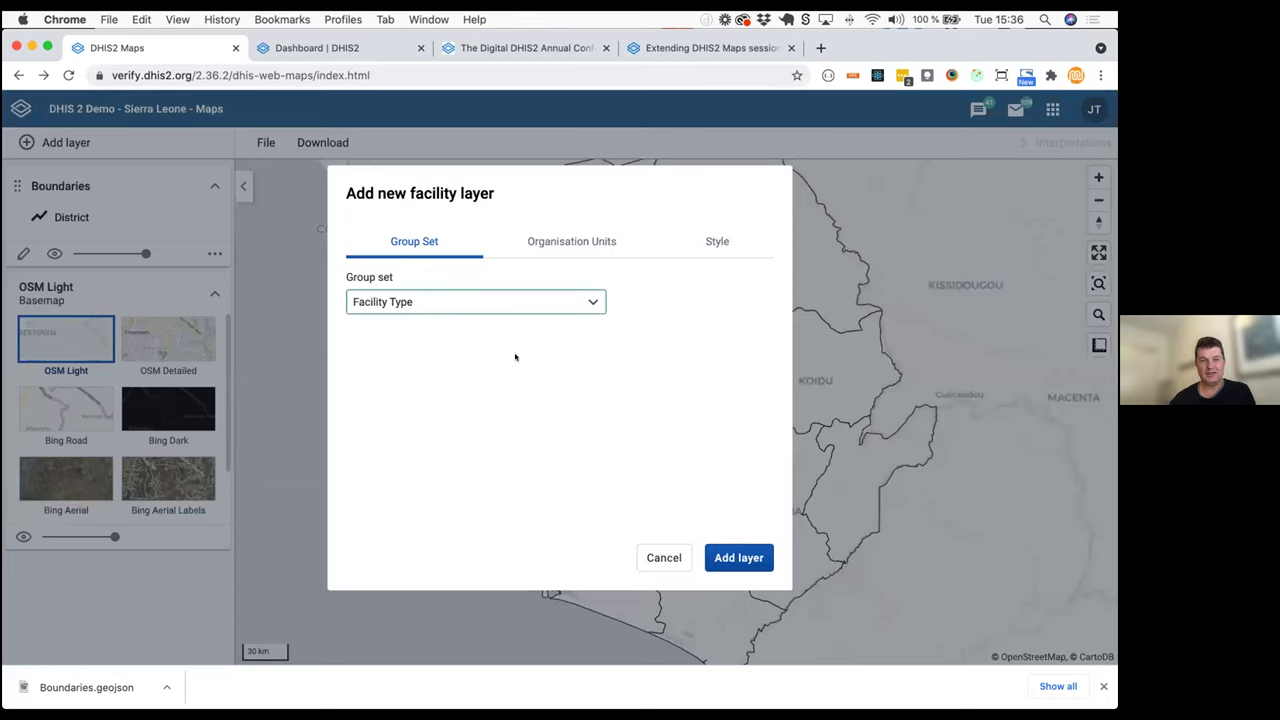
Select the Facility organisation unit level and add the facility layer to the map
click(559, 244)
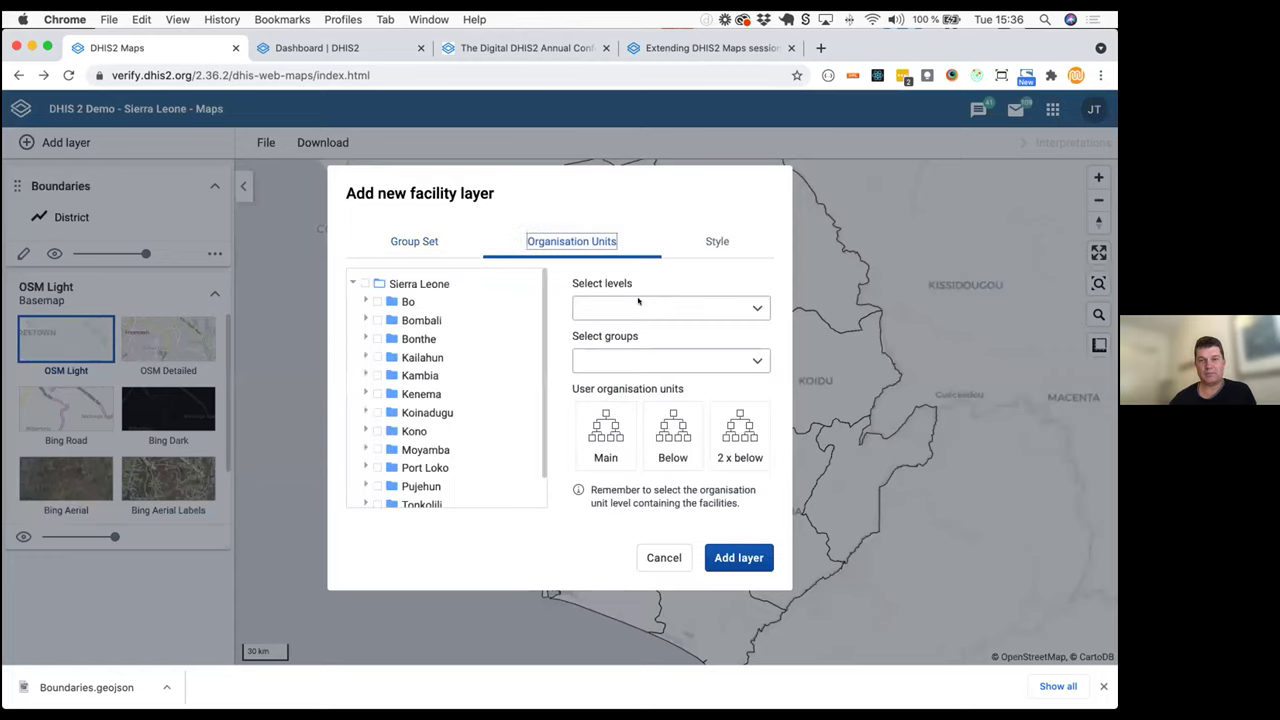
click(637, 306)
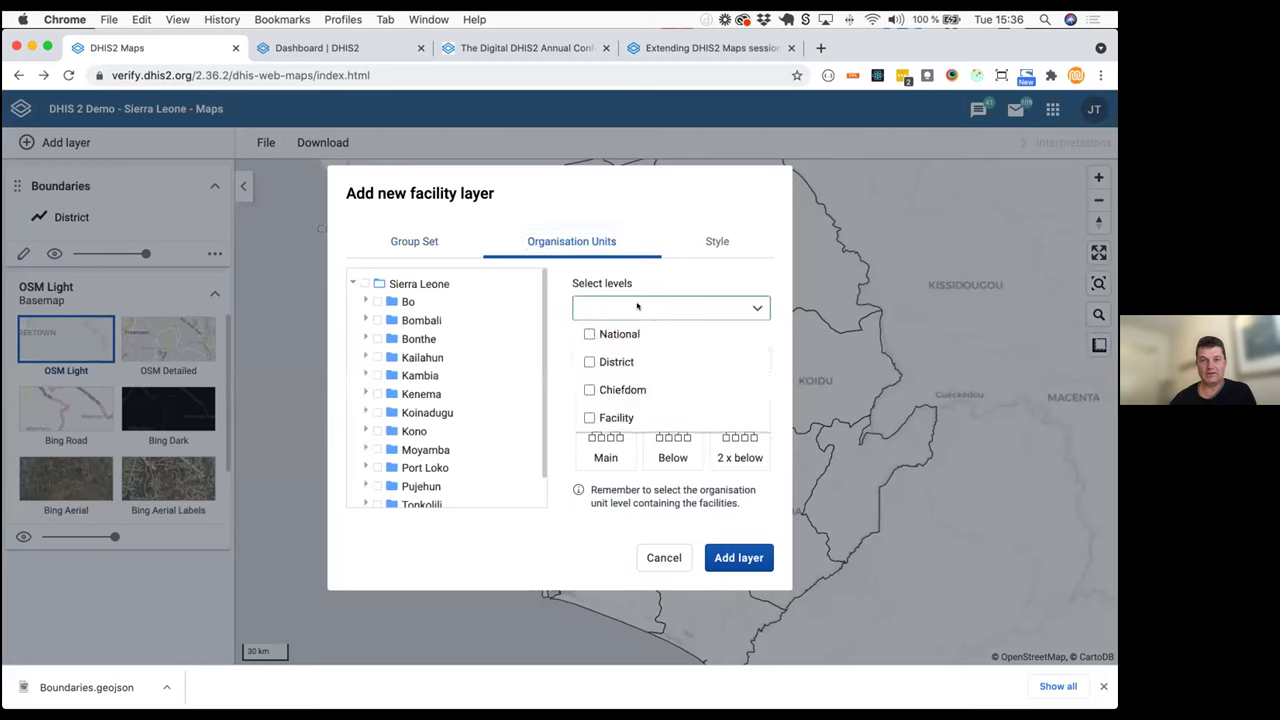
click(617, 418)
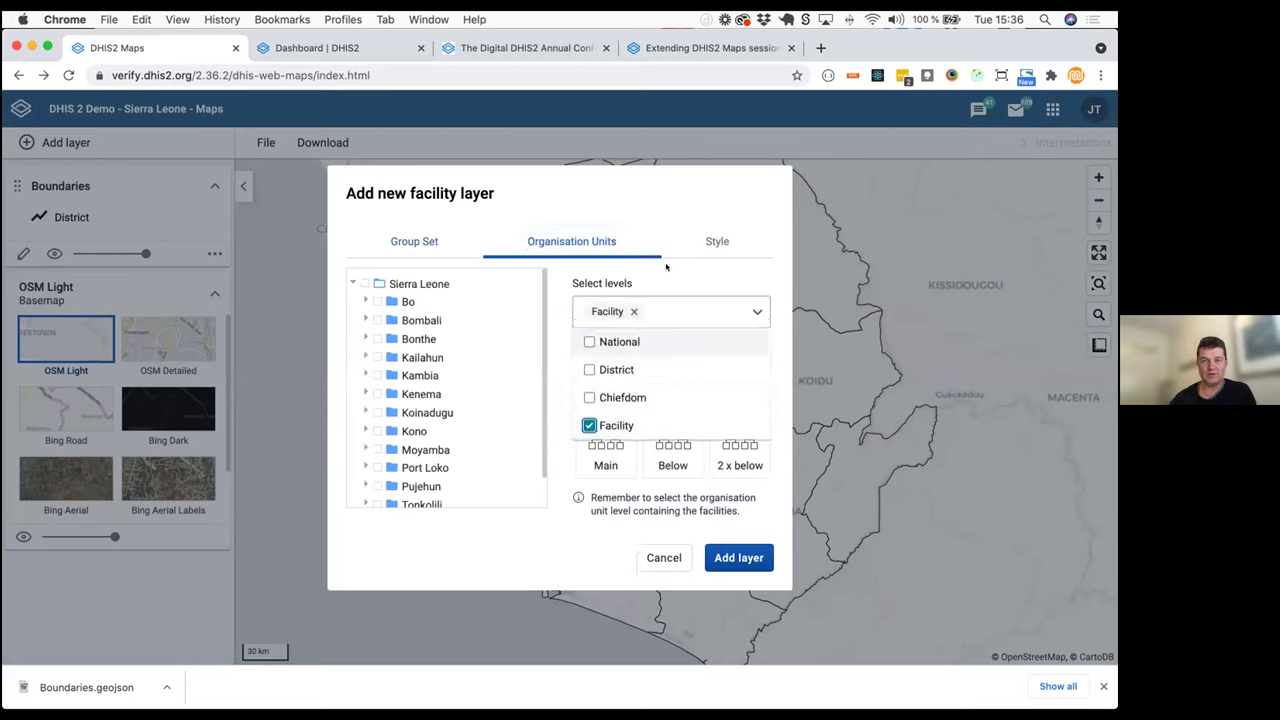
click(737, 560)
click(737, 560)
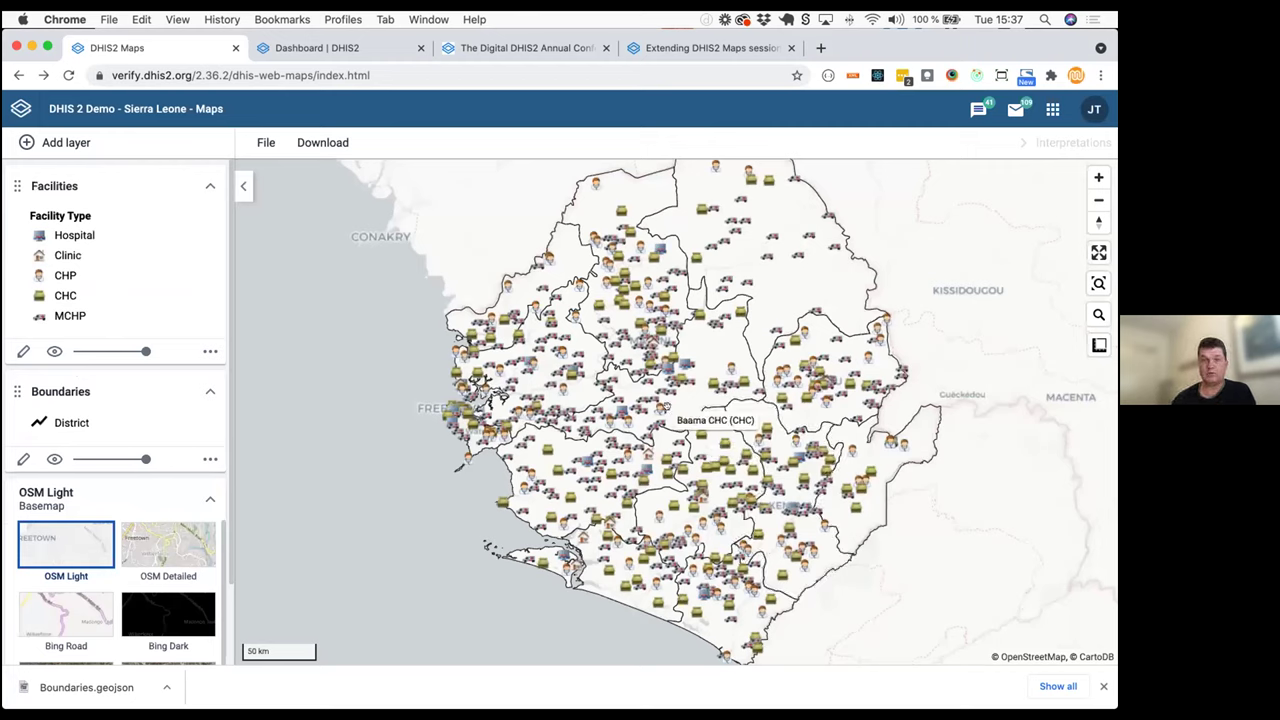
Download the Facilities layer's data as GeoJSON
click(208, 349)
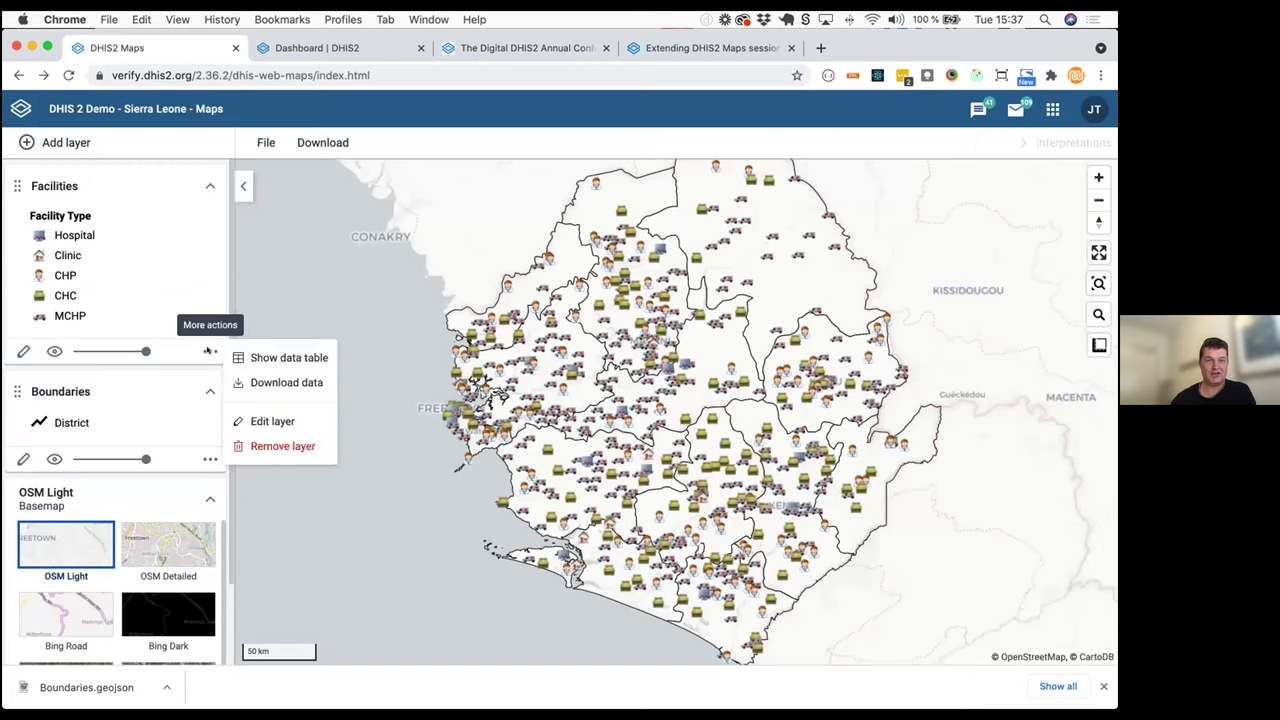
click(270, 378)
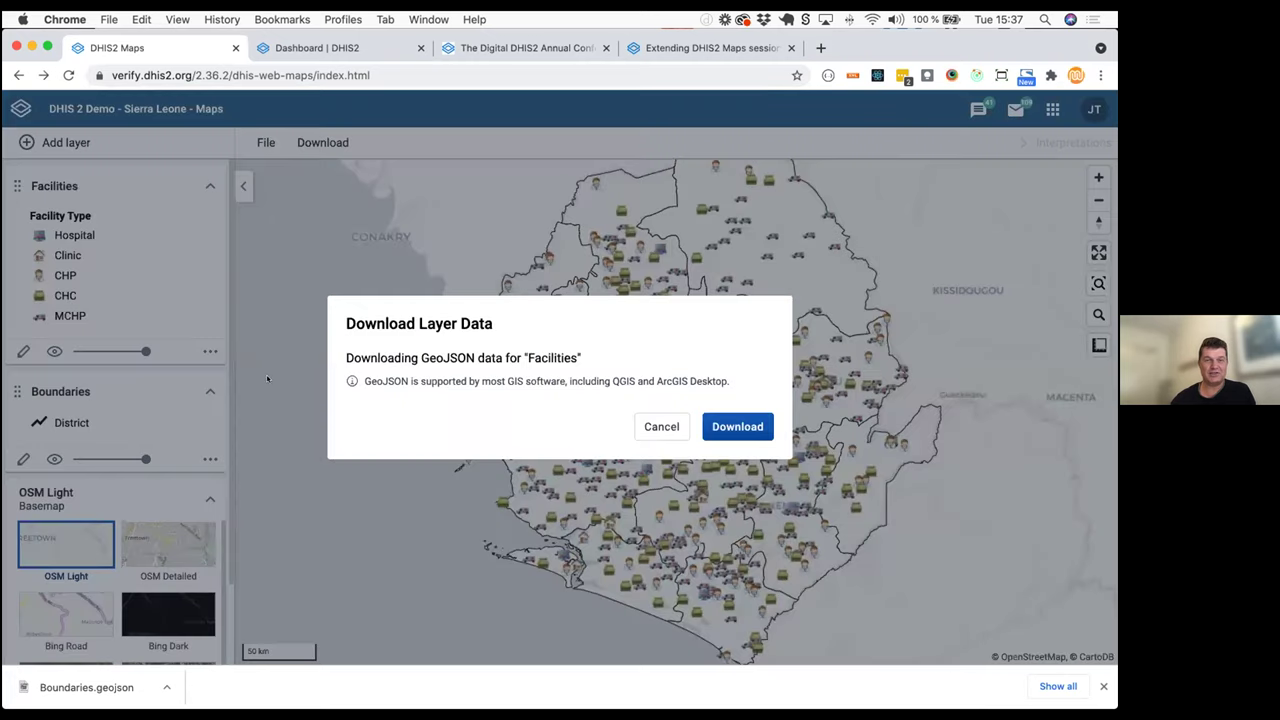
click(737, 427)
Switch to QGIS and load Facilities.geojson from the Finder's Downloads folder as a layer alongside Boundaries
key(super+Tab)
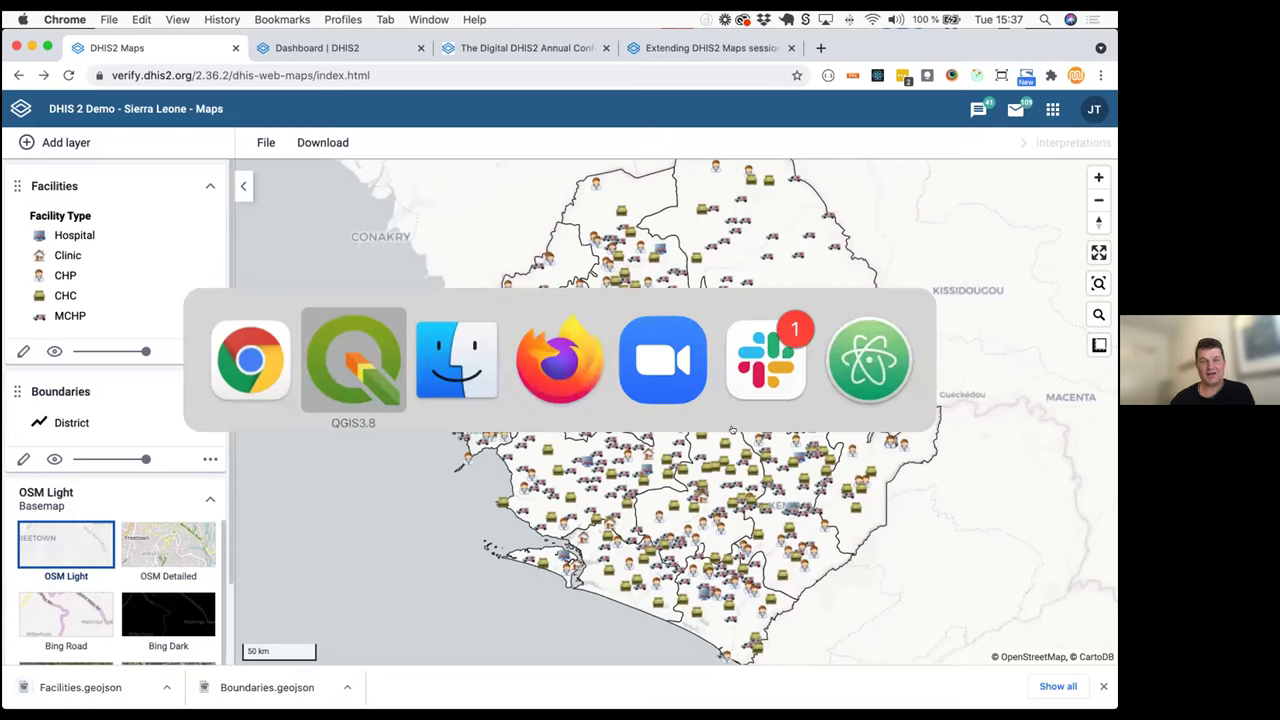
key(super+Tab)
key(super+Tab)
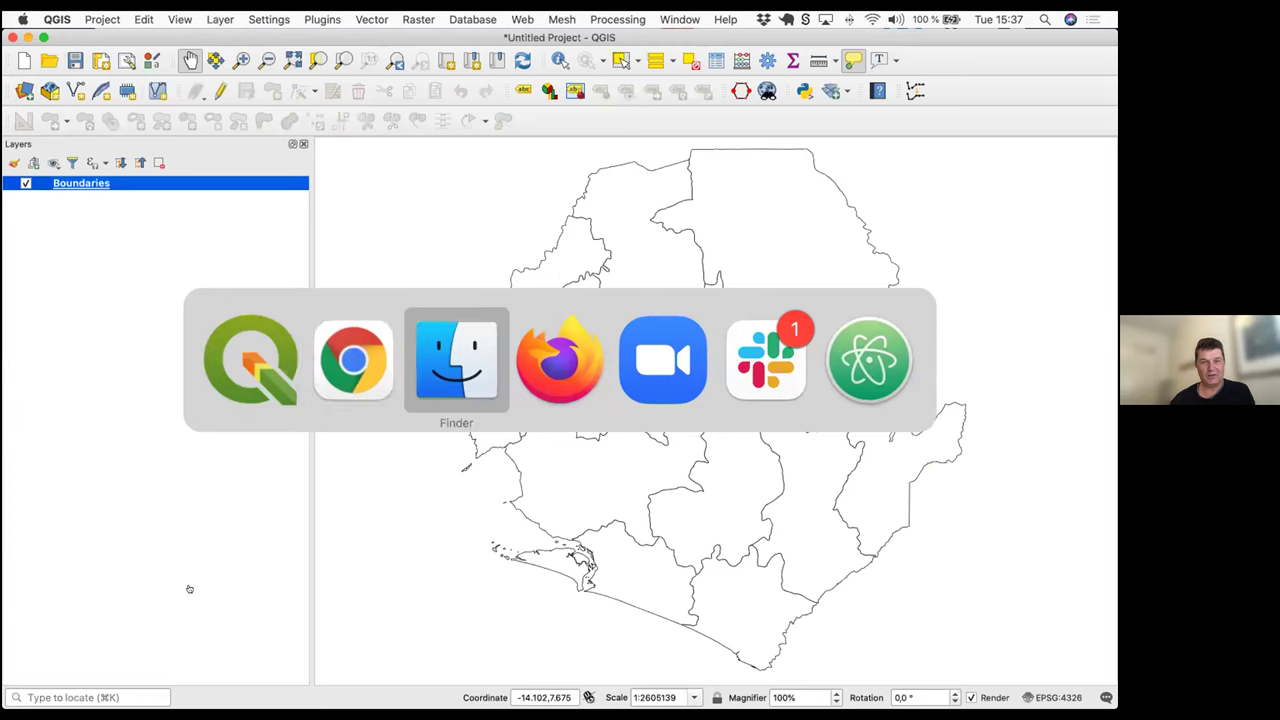
click(486, 184)
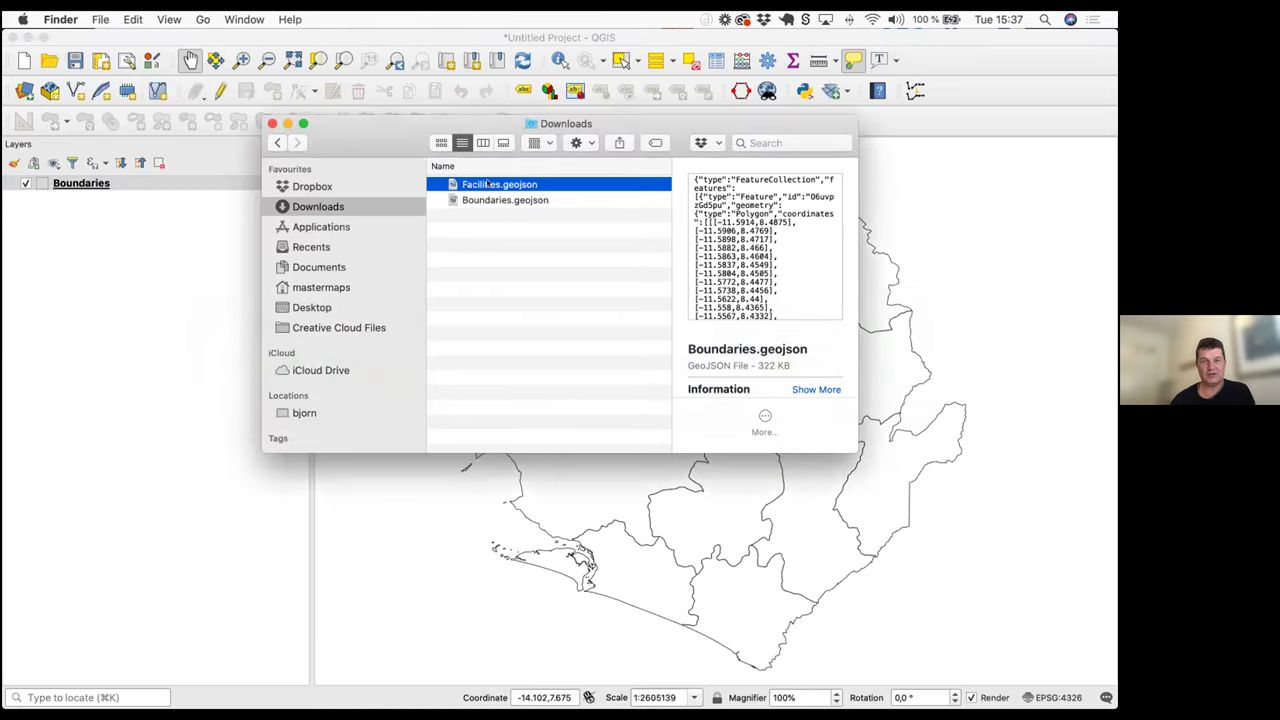
drag(486, 184, 155, 278)
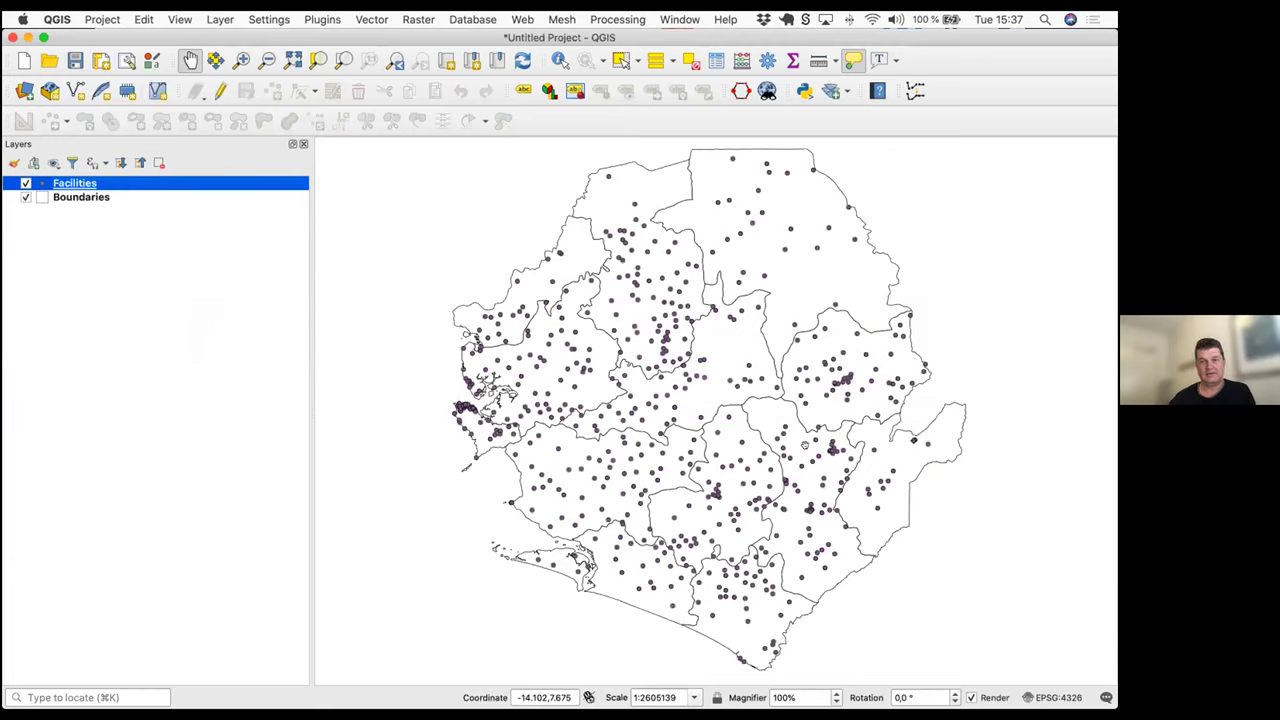
mouse_move(822, 446)
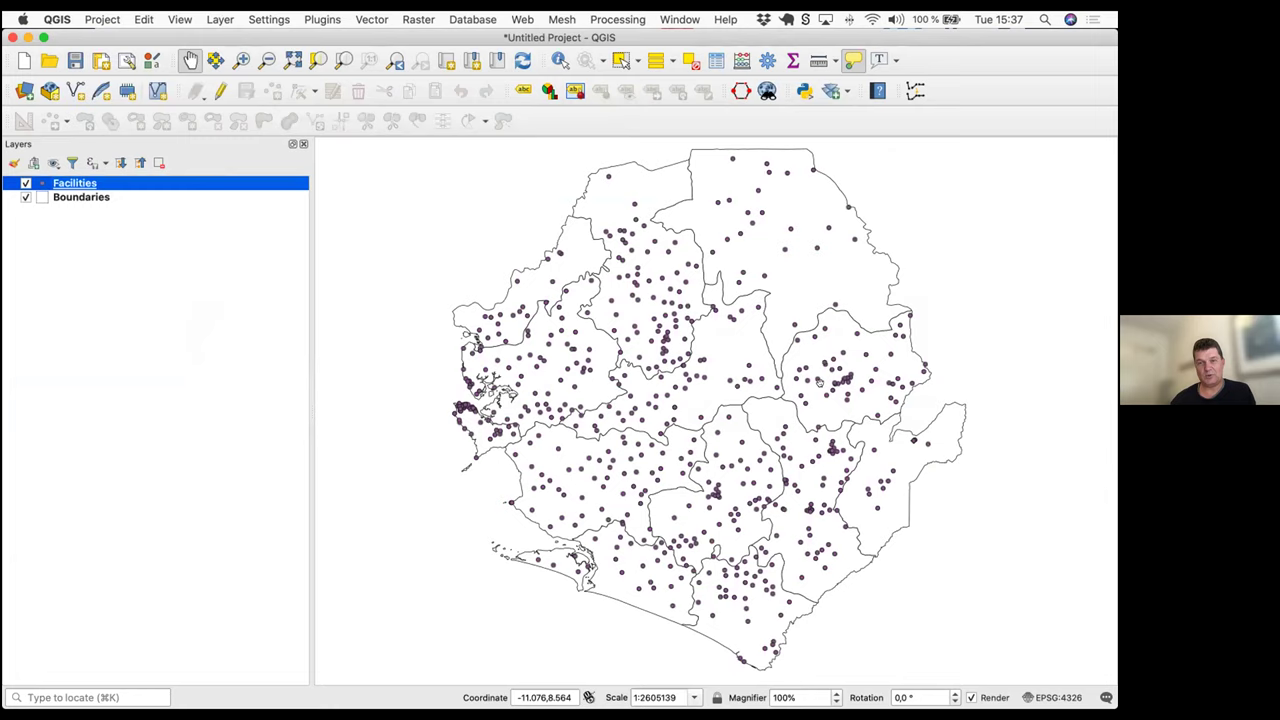
click(35, 197)
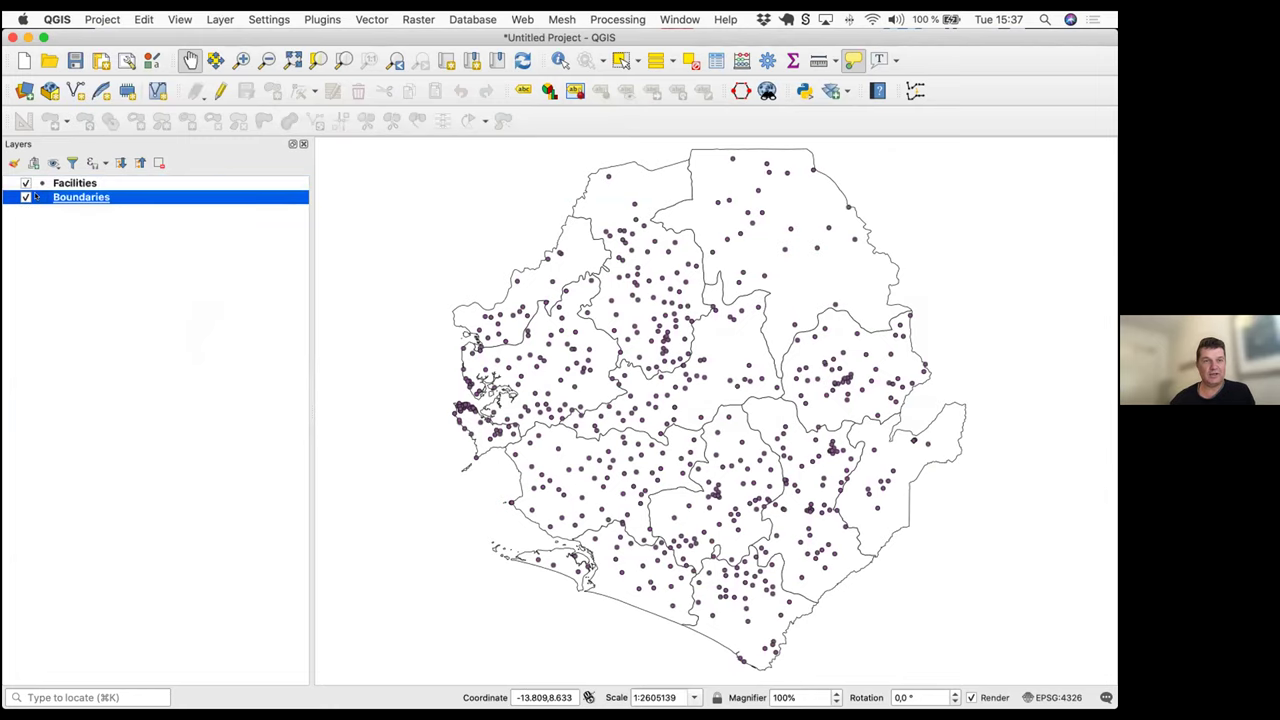
double_click(35, 197)
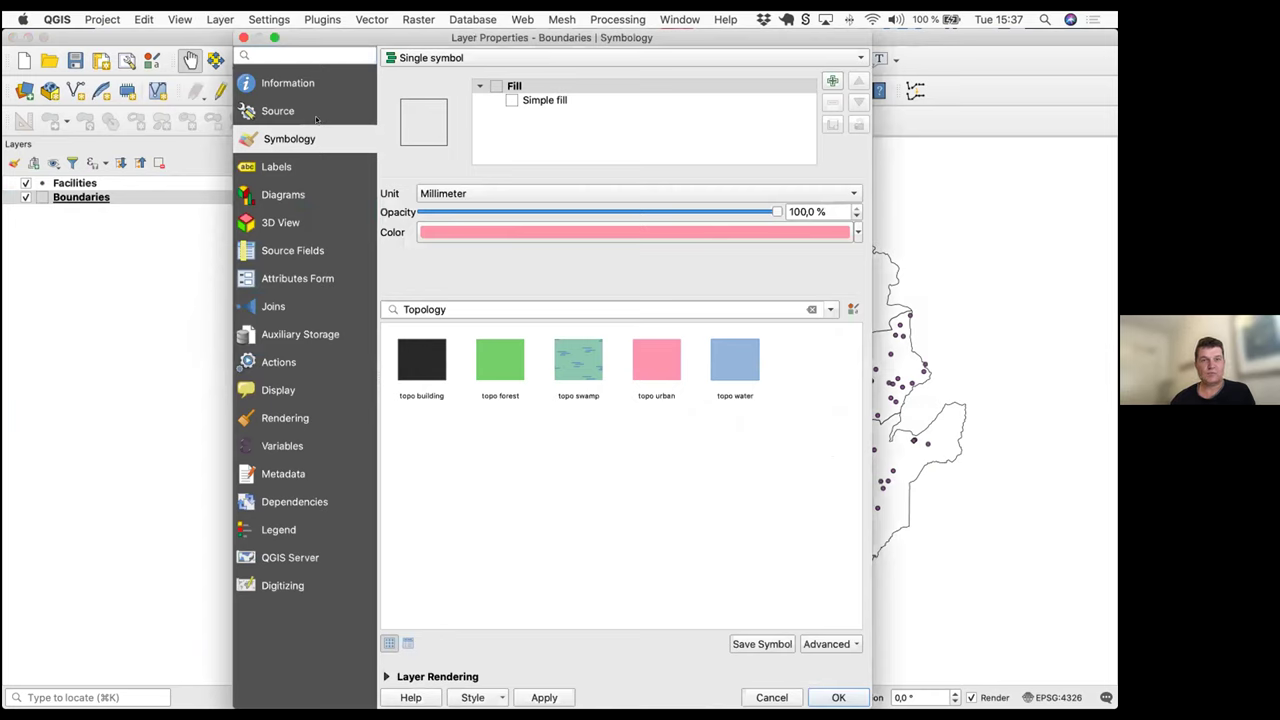
click(772, 697)
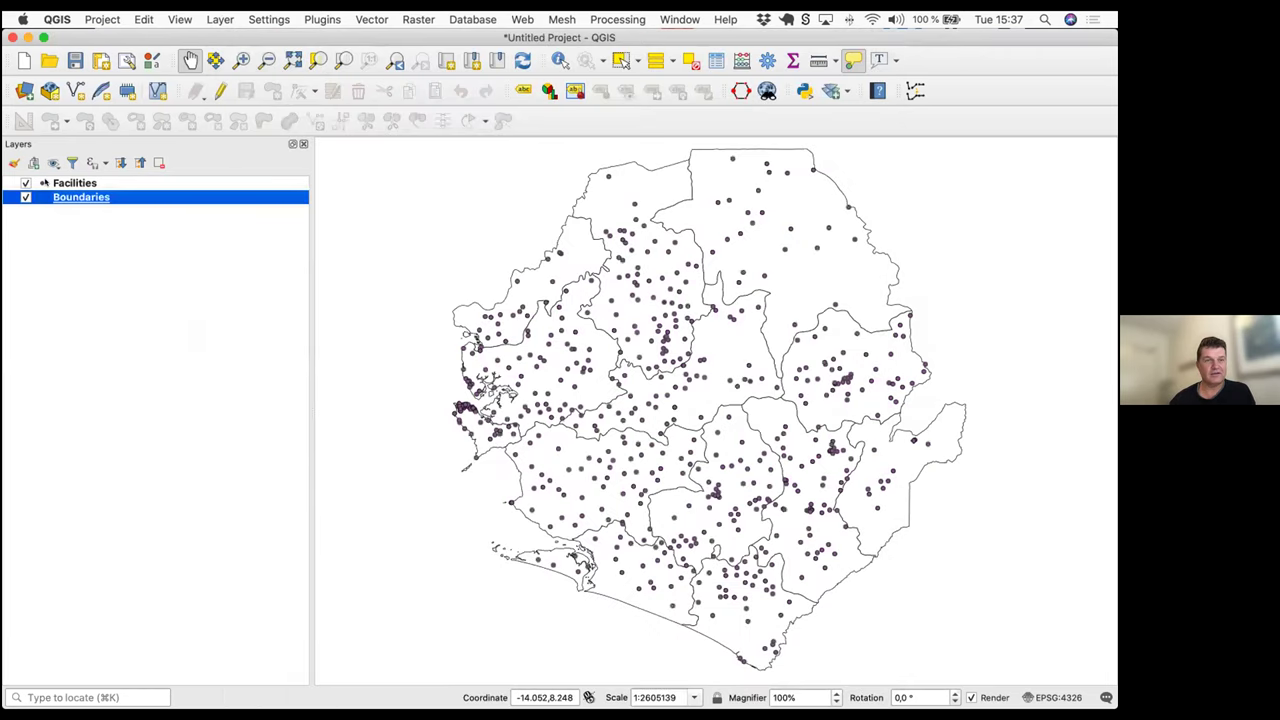
Change the Facilities layer's marker symbol to the topo hospital preset and check the facilities on the map
click(60, 183)
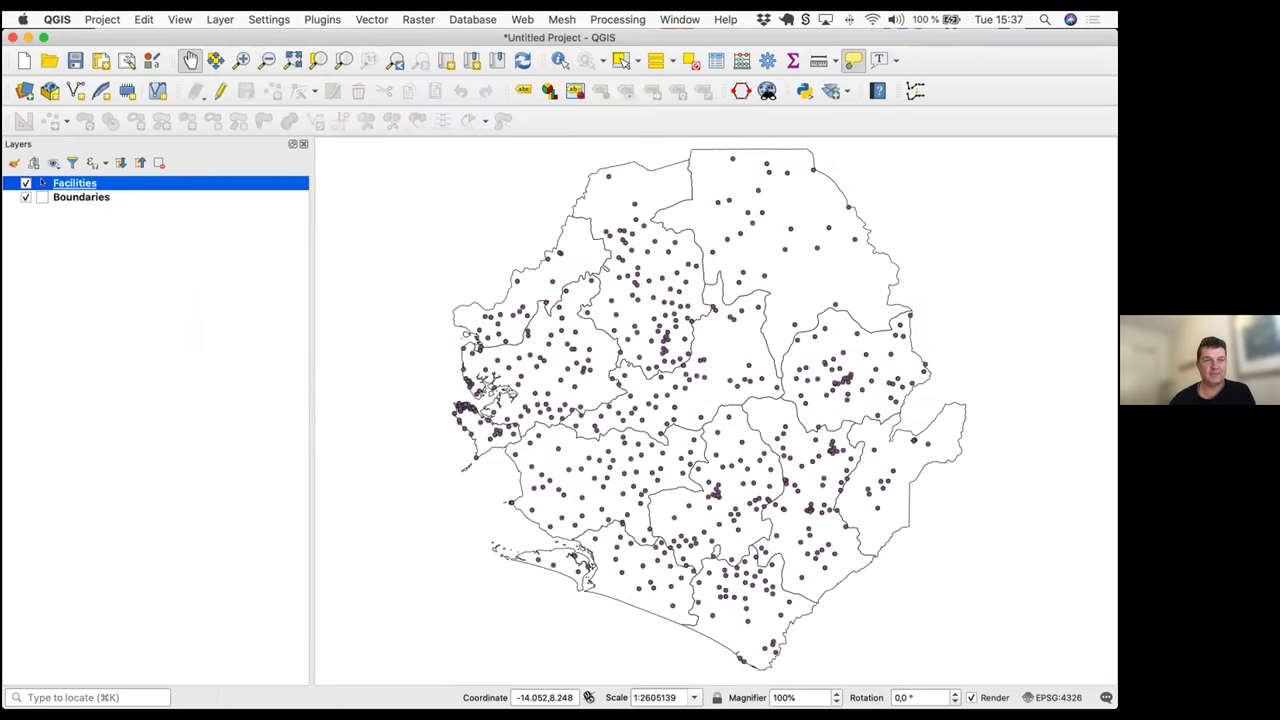
double_click(42, 183)
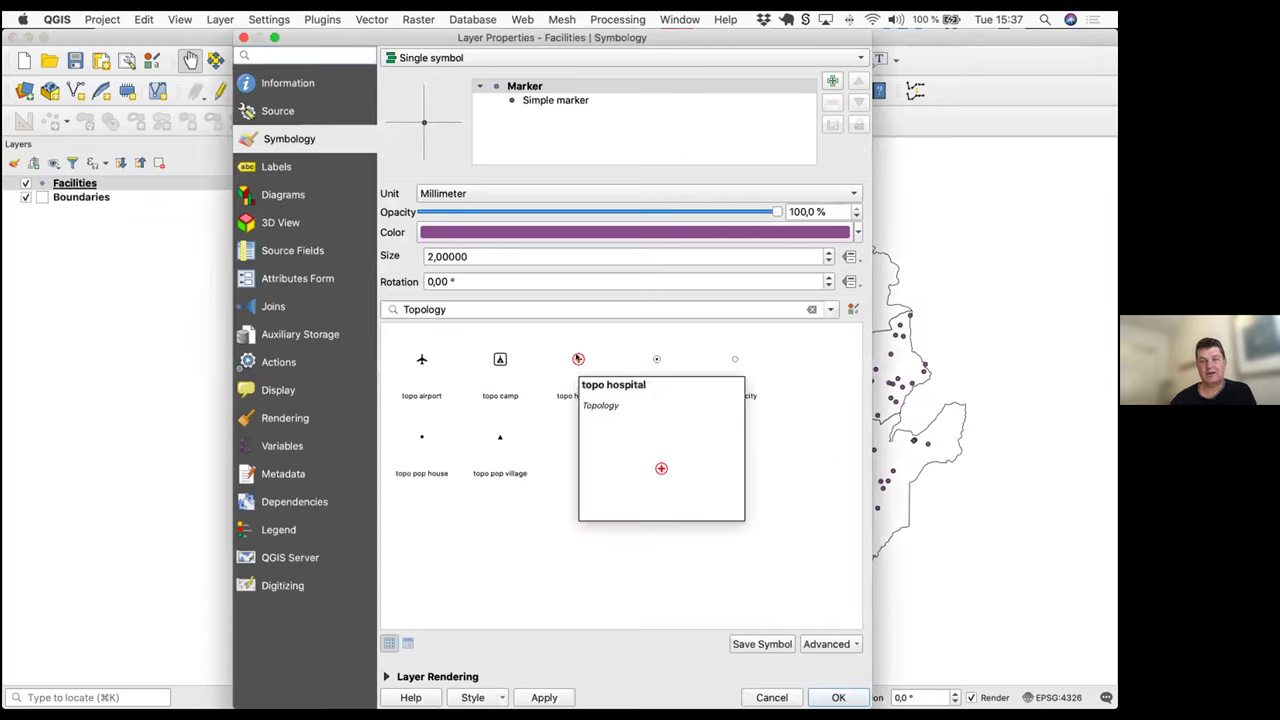
click(578, 359)
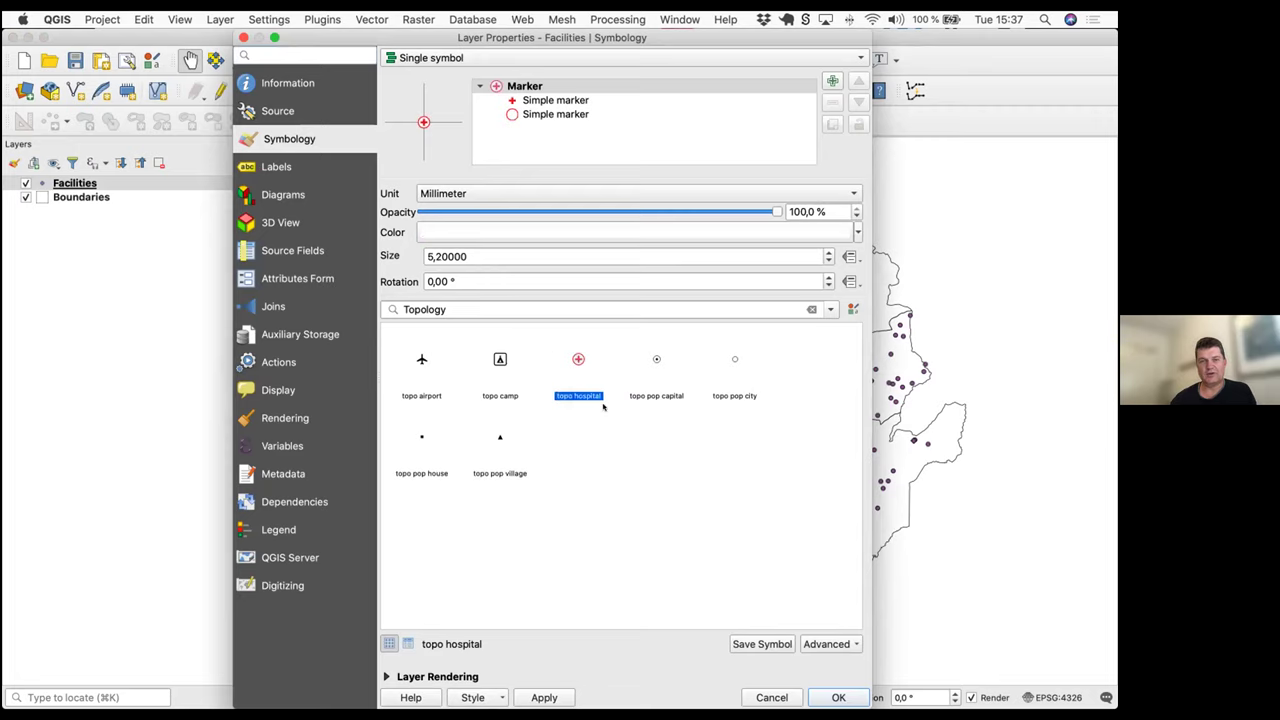
click(838, 697)
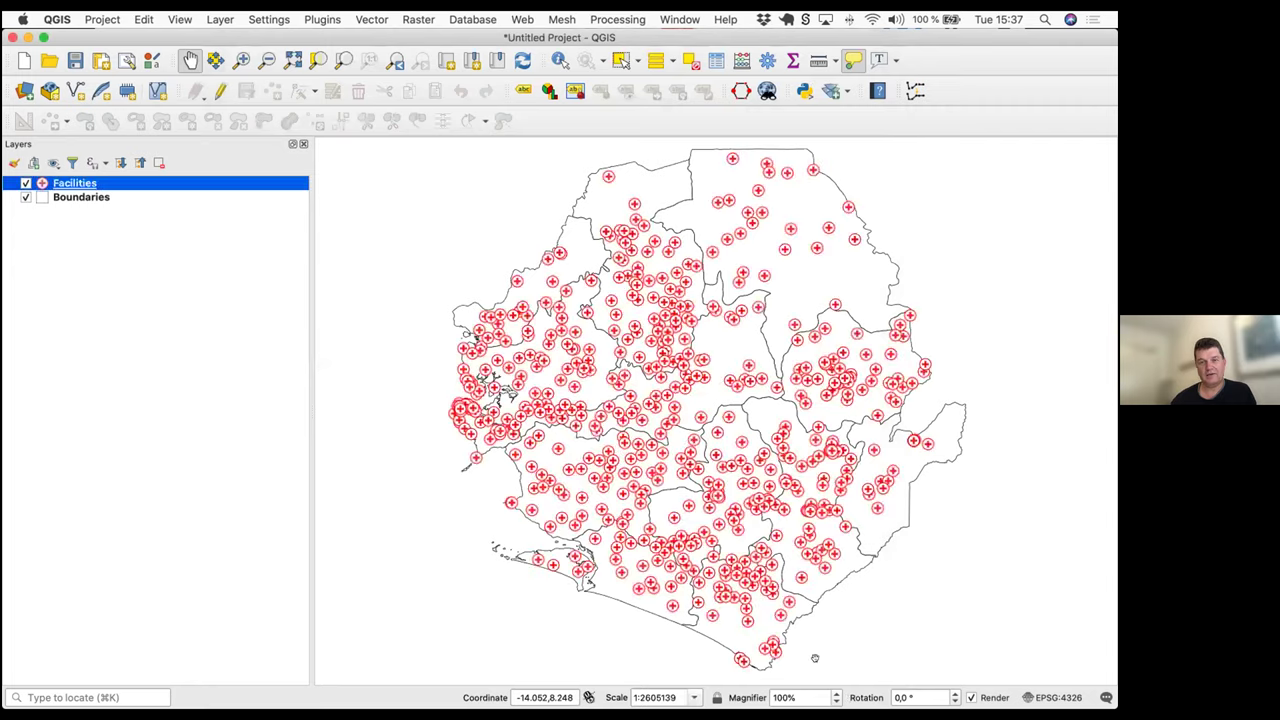
scroll(678, 390, up, 3)
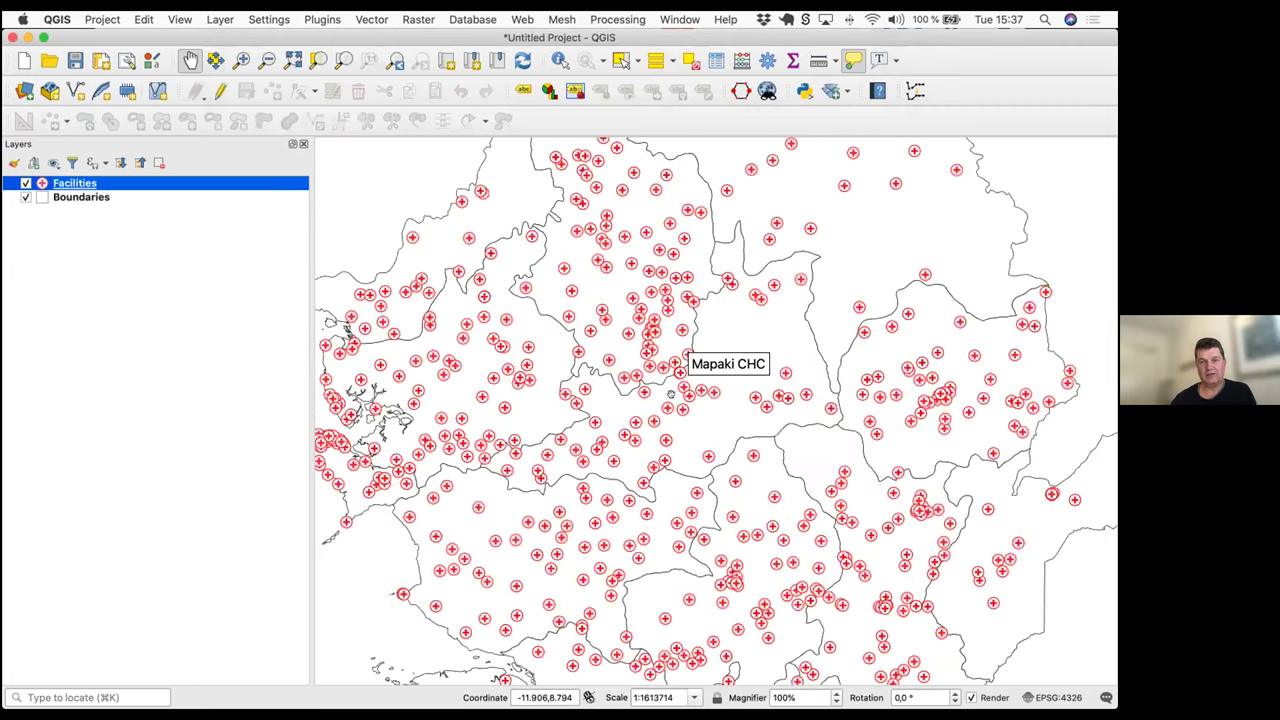
scroll(676, 400, down, 2)
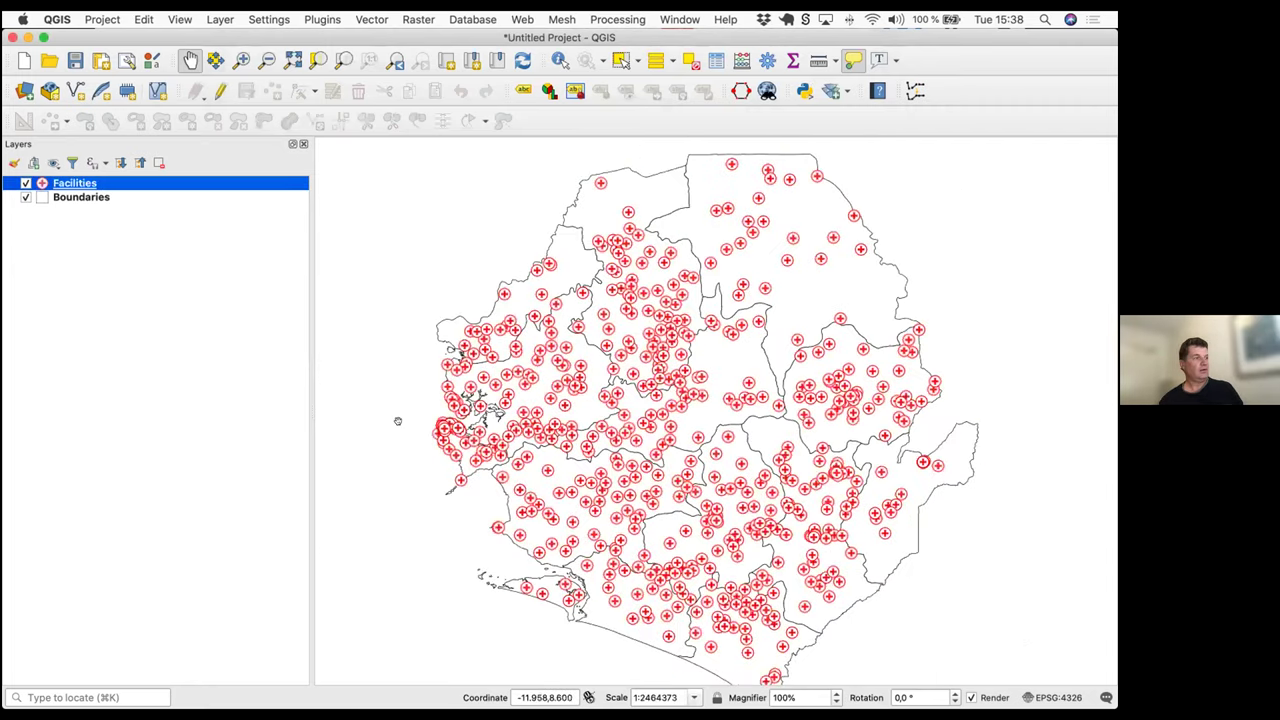
Return to DHIS2 Maps in Chrome and start a new thematic layer
key(super+Tab)
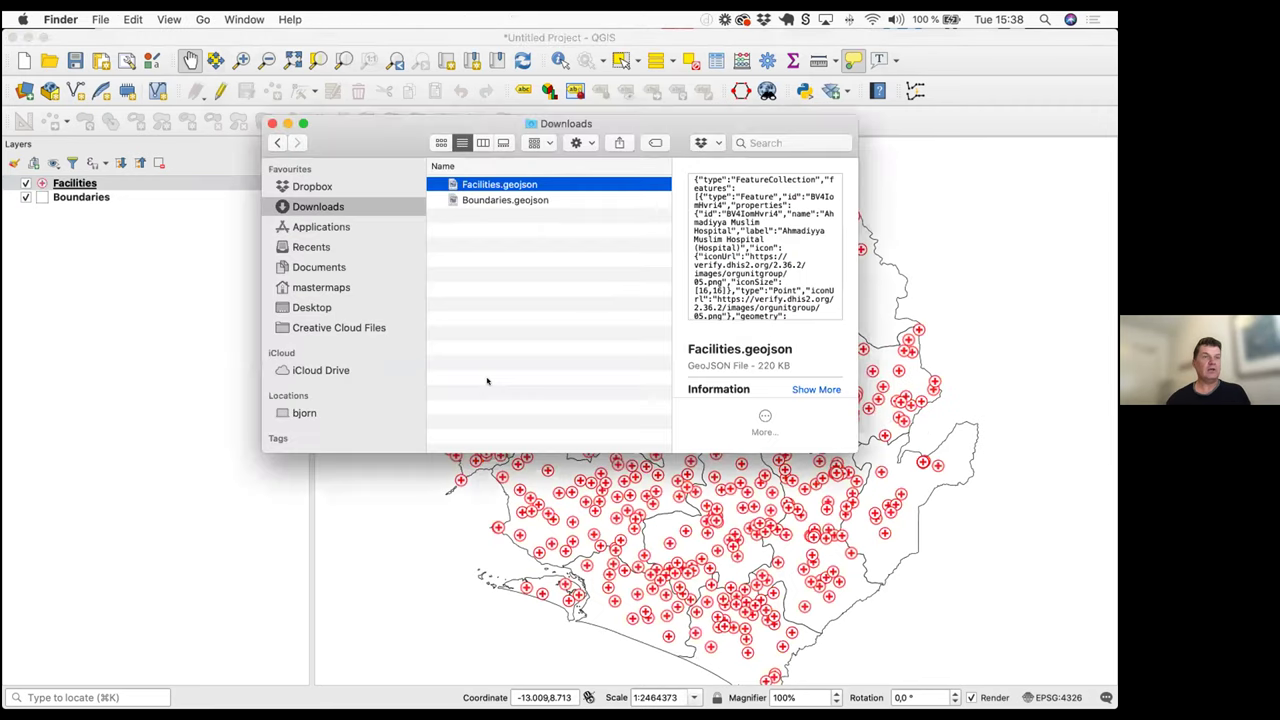
key(super+Tab)
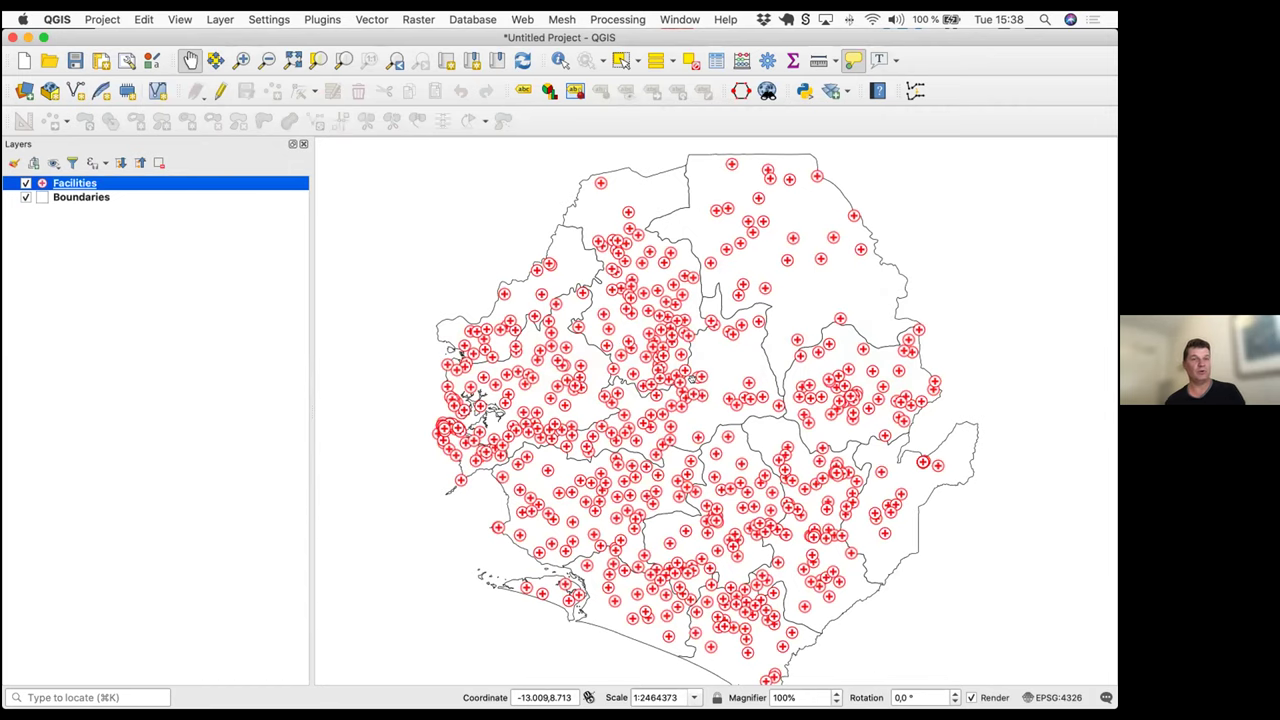
key(super+Tab)
key(super+Tab)
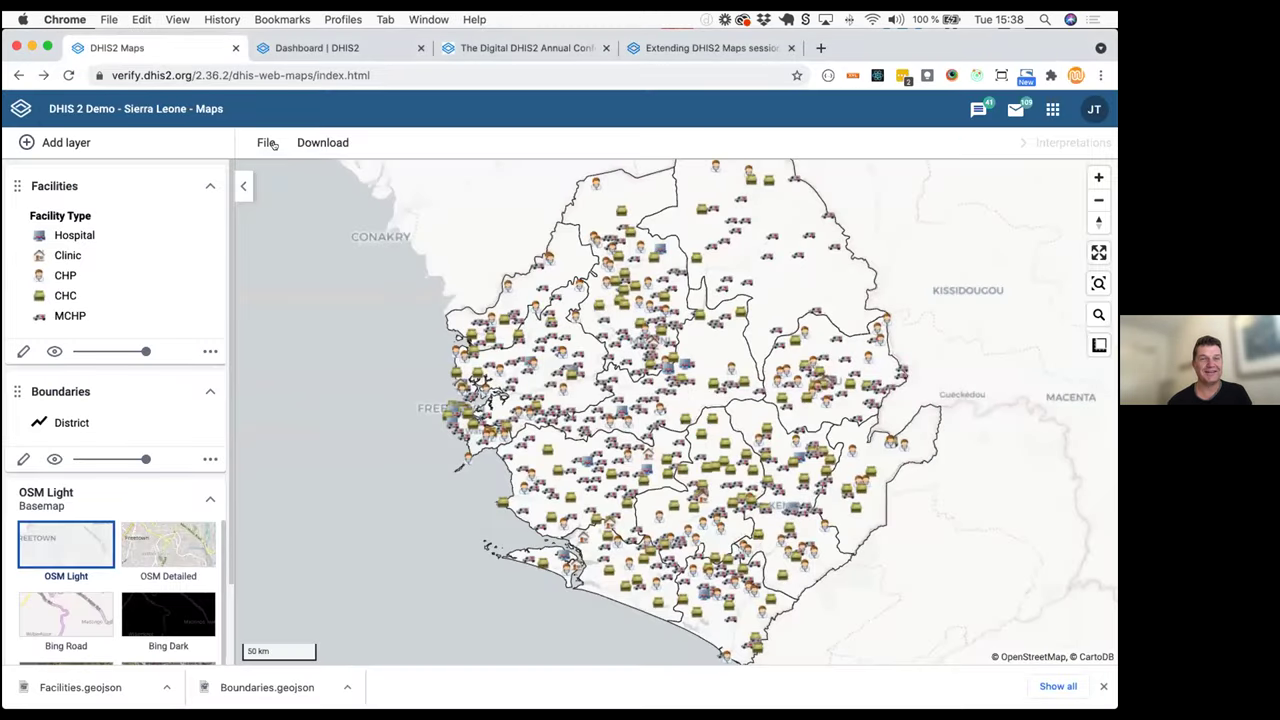
click(82, 142)
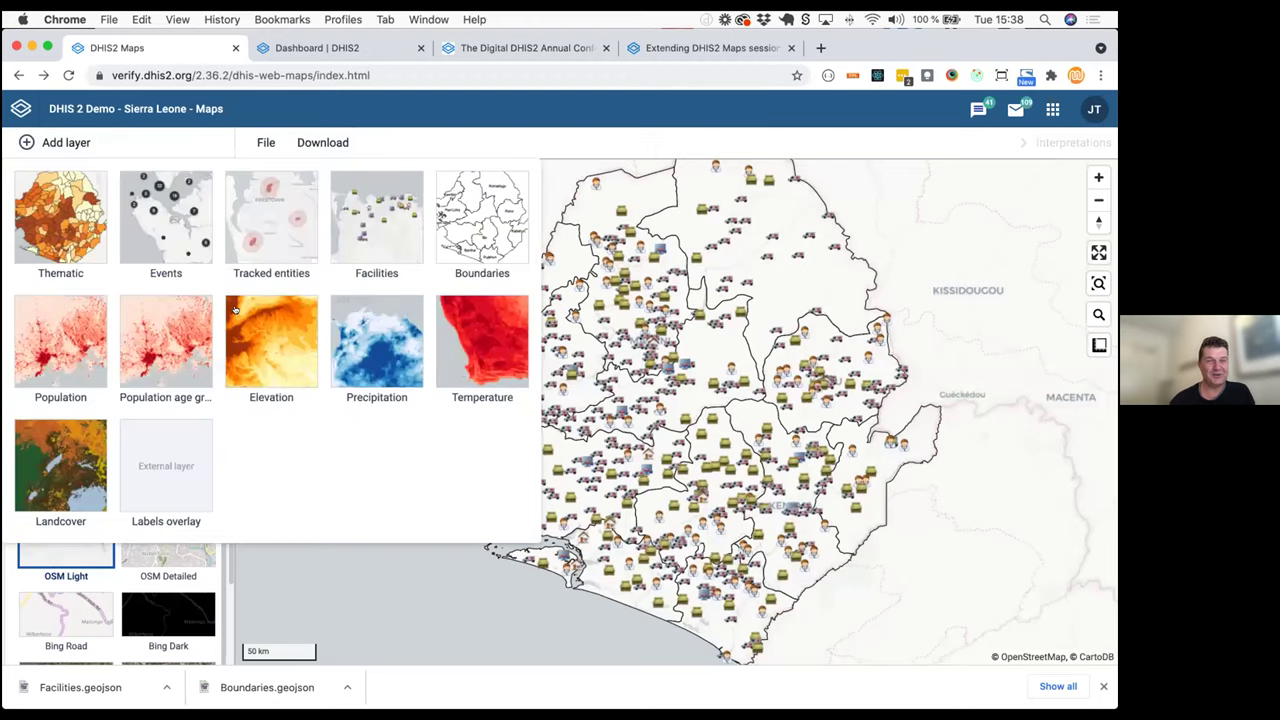
click(72, 228)
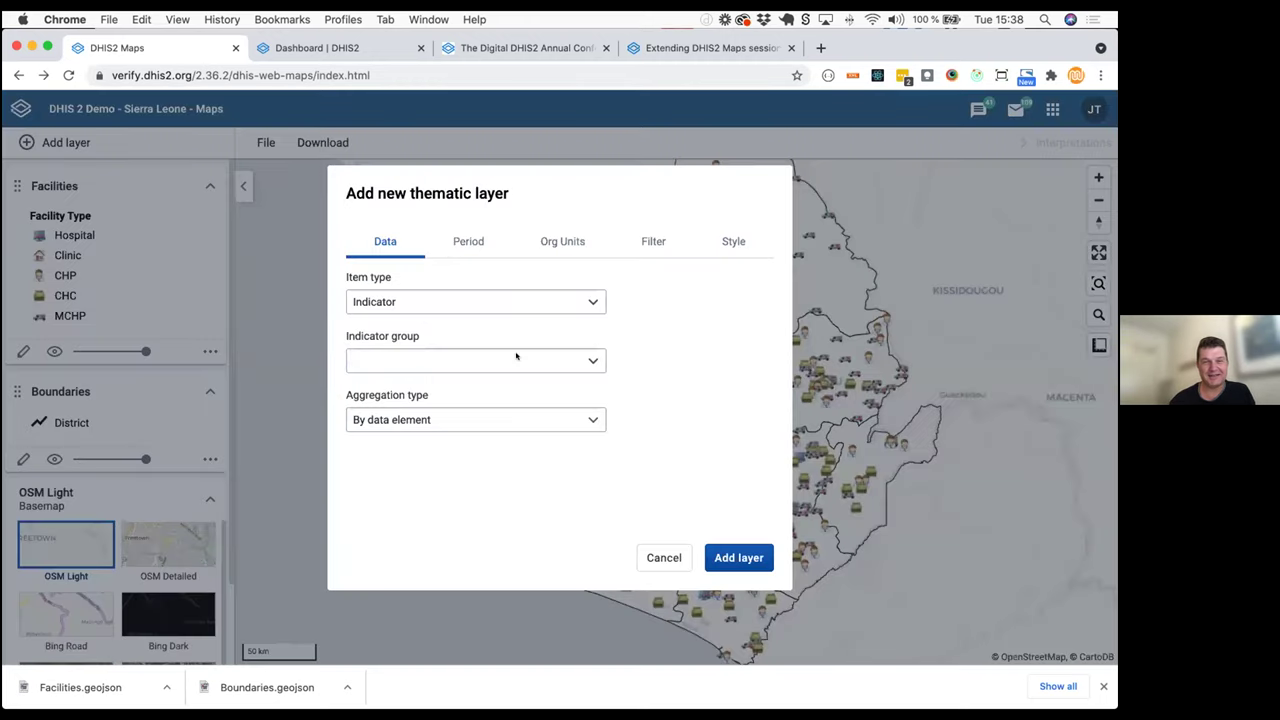
Set the thematic layer's data to the indicator Slept under LLITN last night from the Malaria indicator group
click(443, 302)
click(428, 326)
click(420, 358)
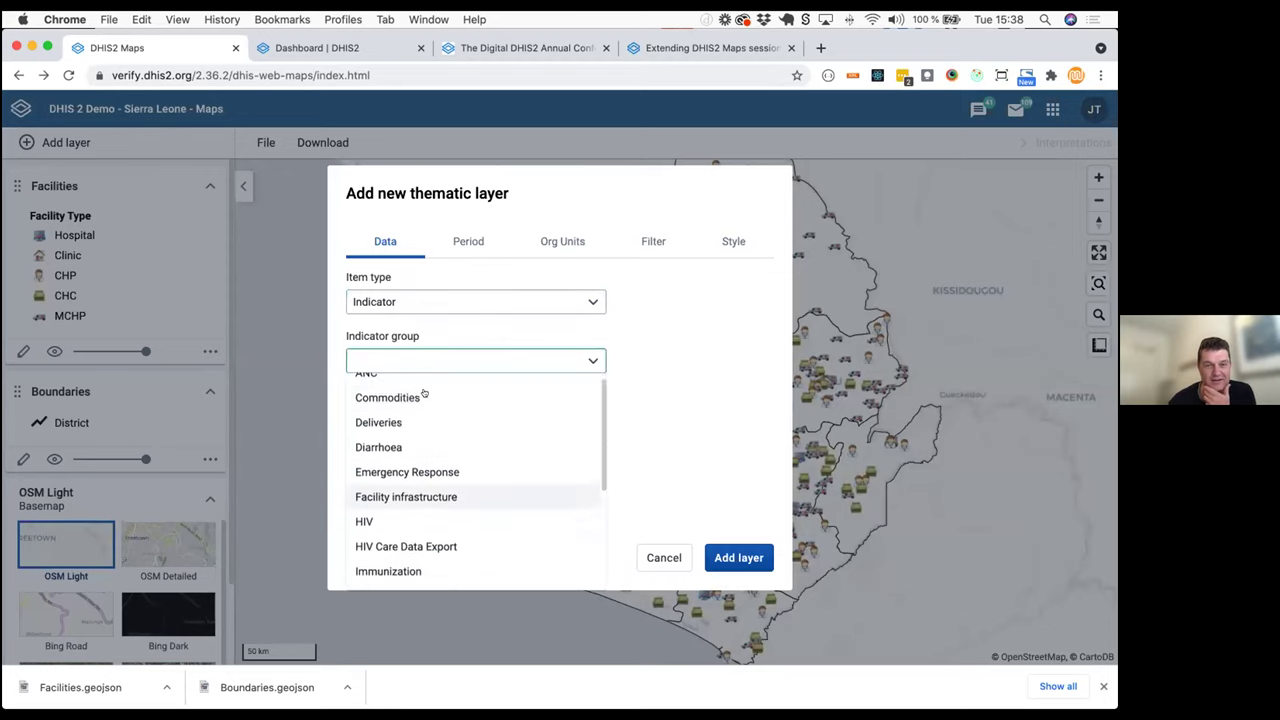
scroll(424, 394, down, 2)
click(391, 491)
click(376, 417)
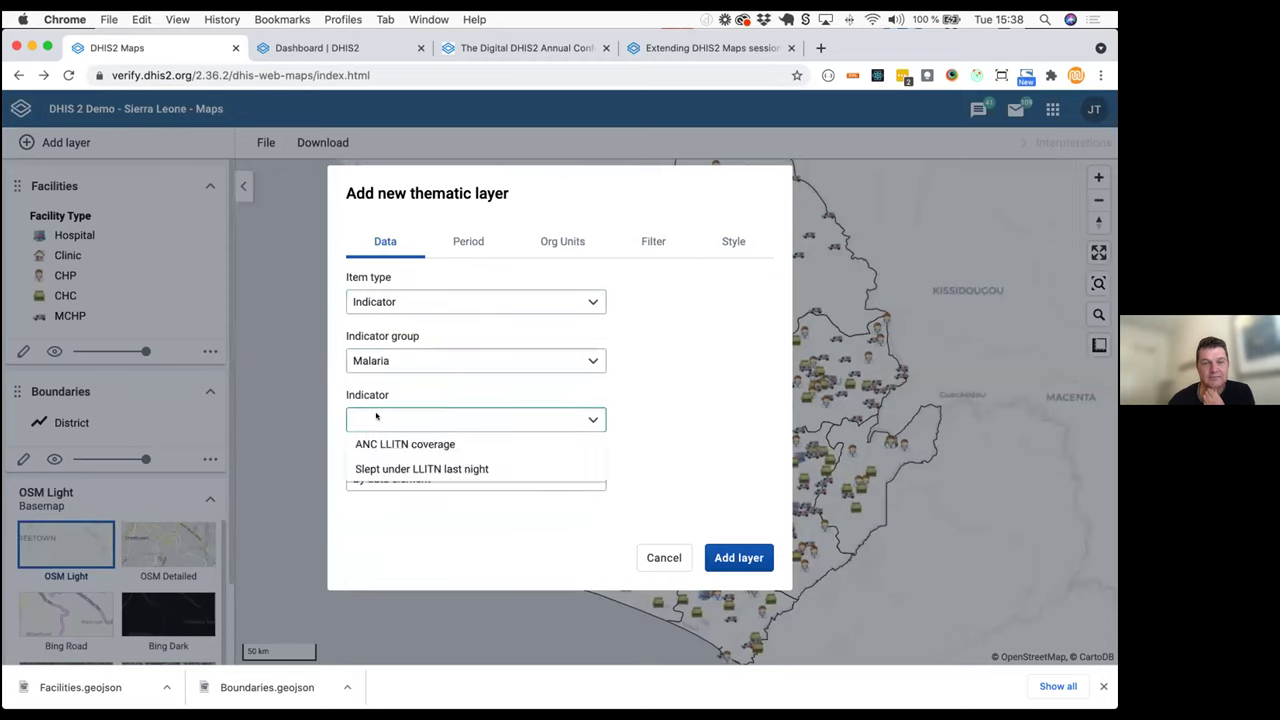
click(430, 469)
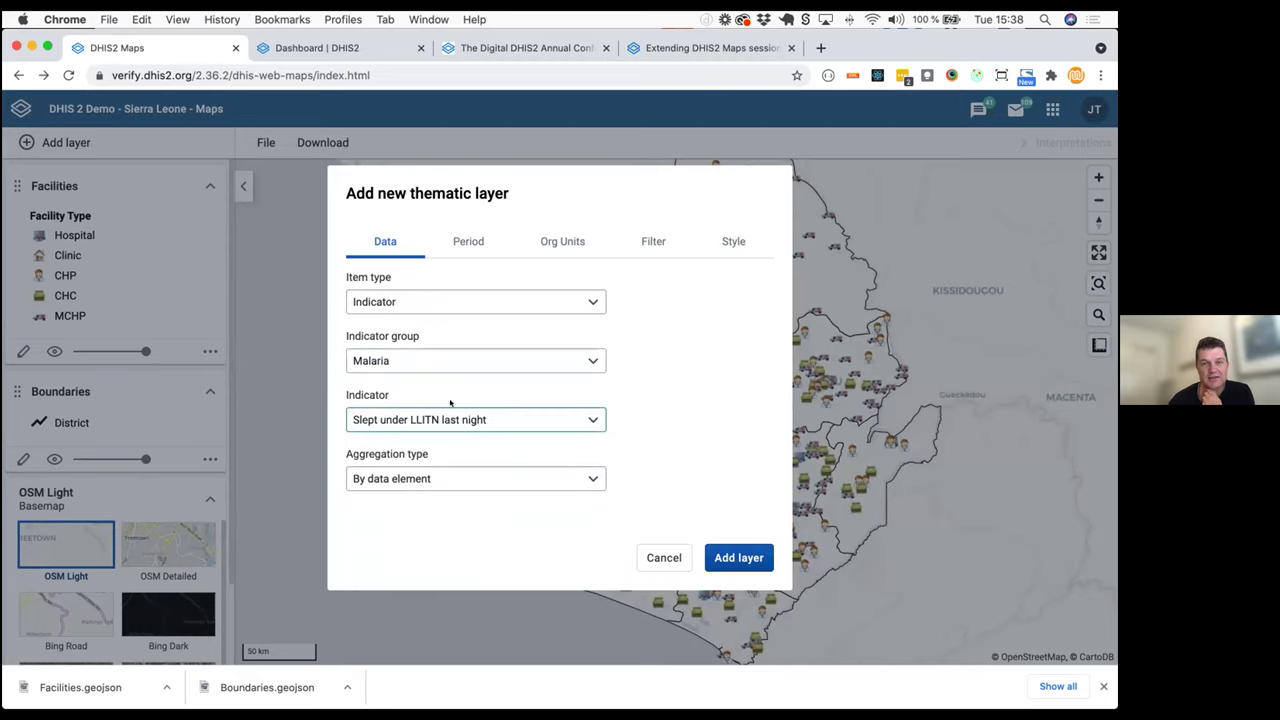
Replace the District organisation unit level with Chiefdom, review the period and style settings, and add the thematic layer to the map
click(470, 243)
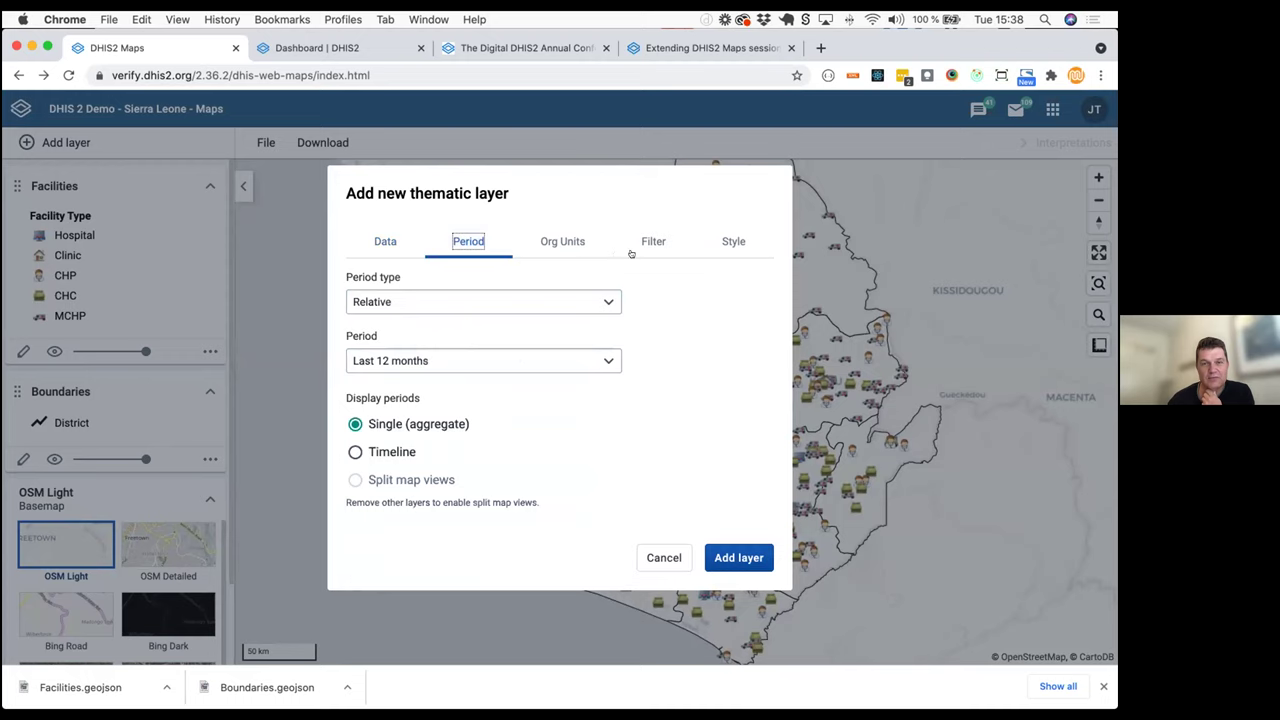
click(568, 243)
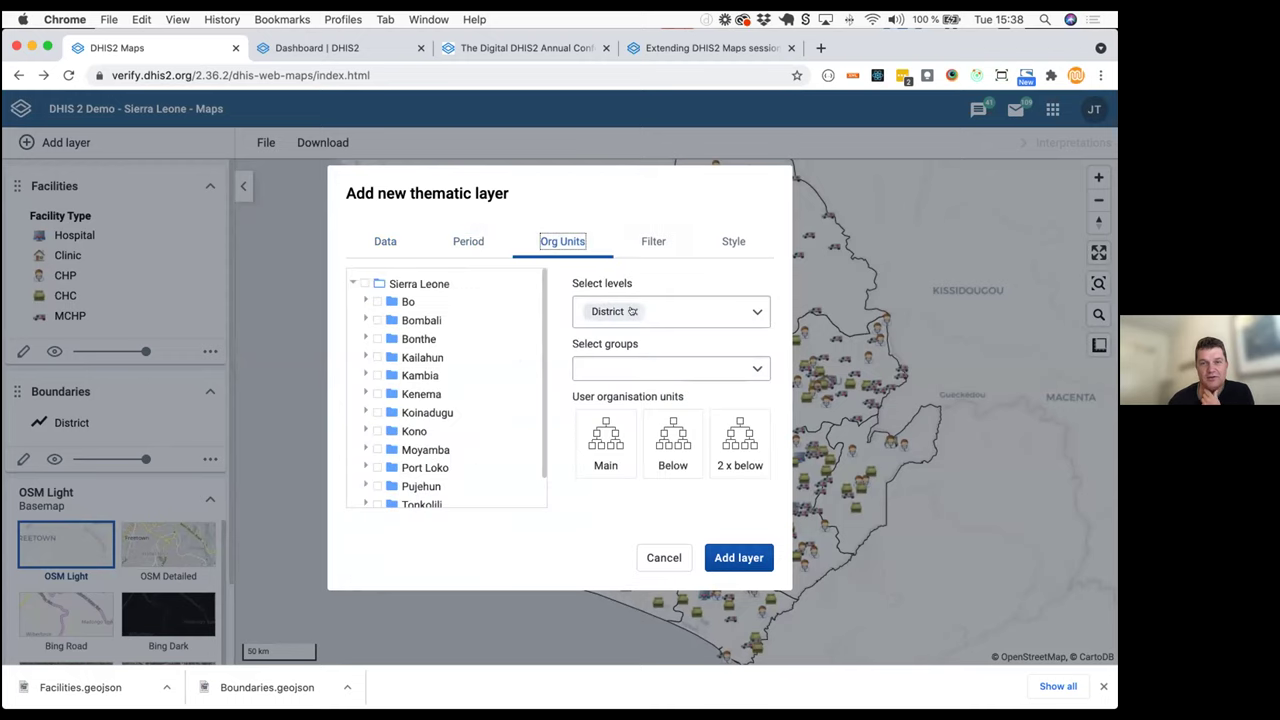
click(632, 311)
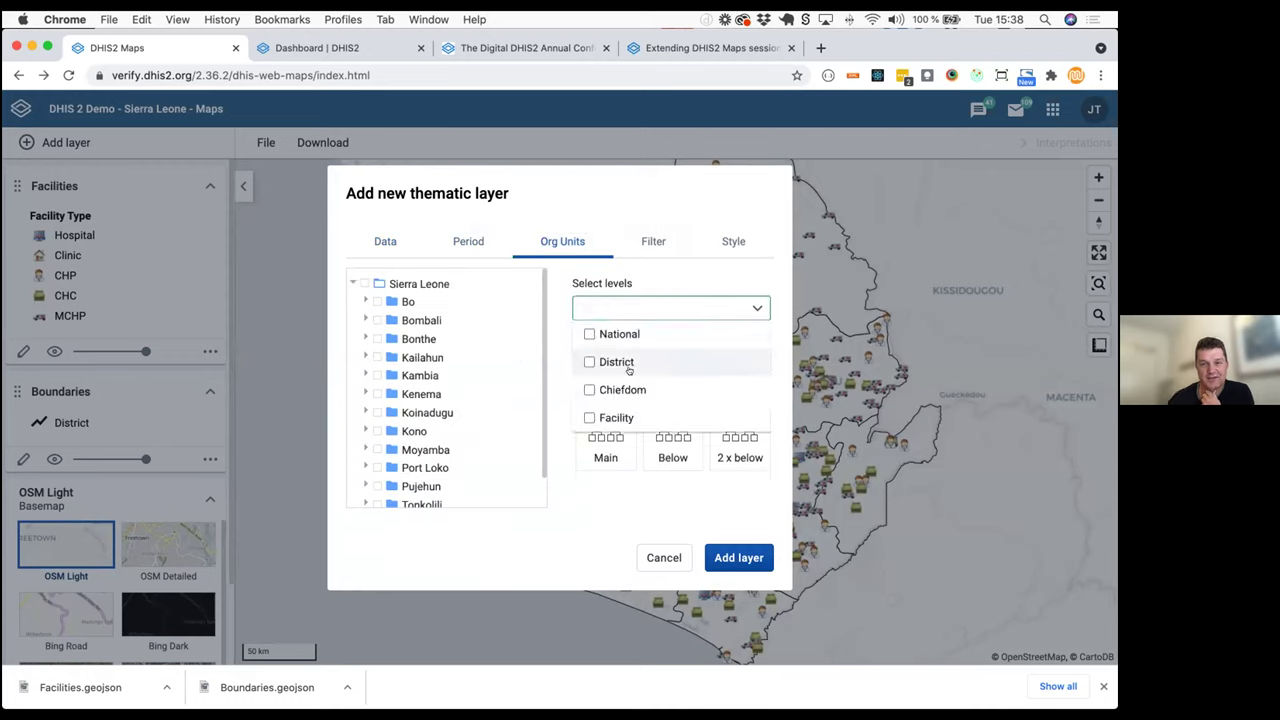
click(620, 390)
click(700, 265)
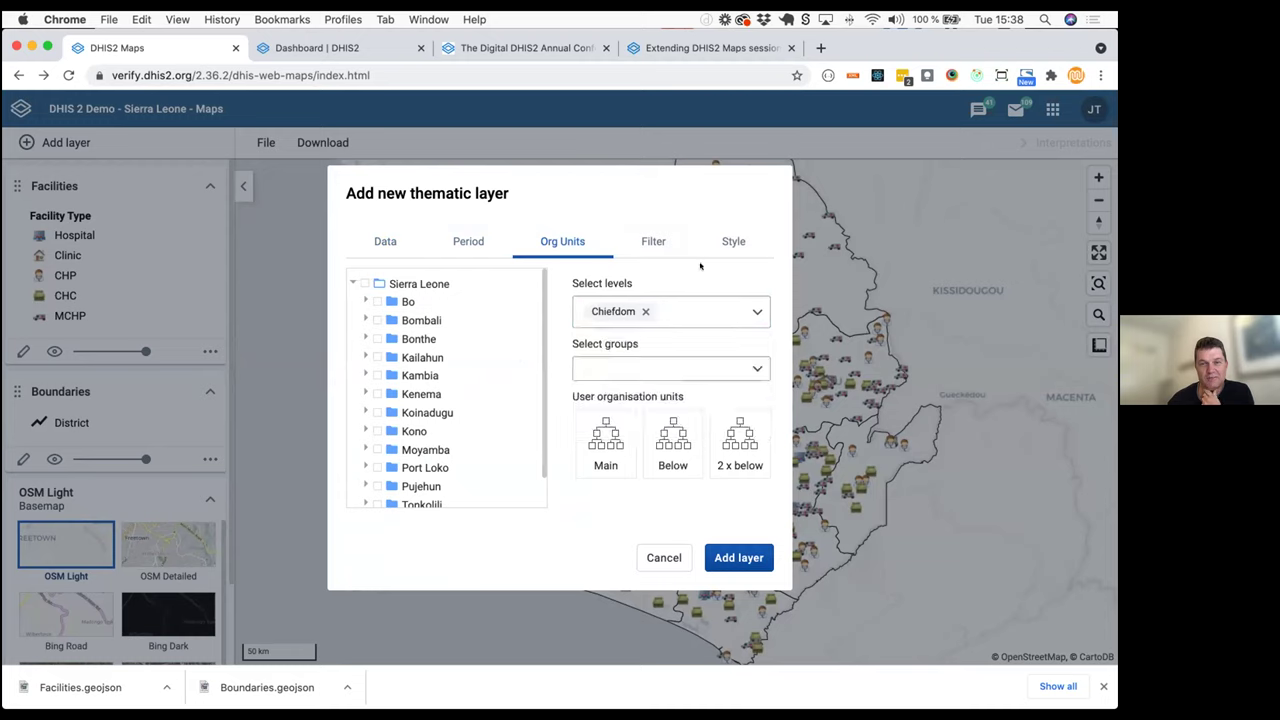
click(733, 243)
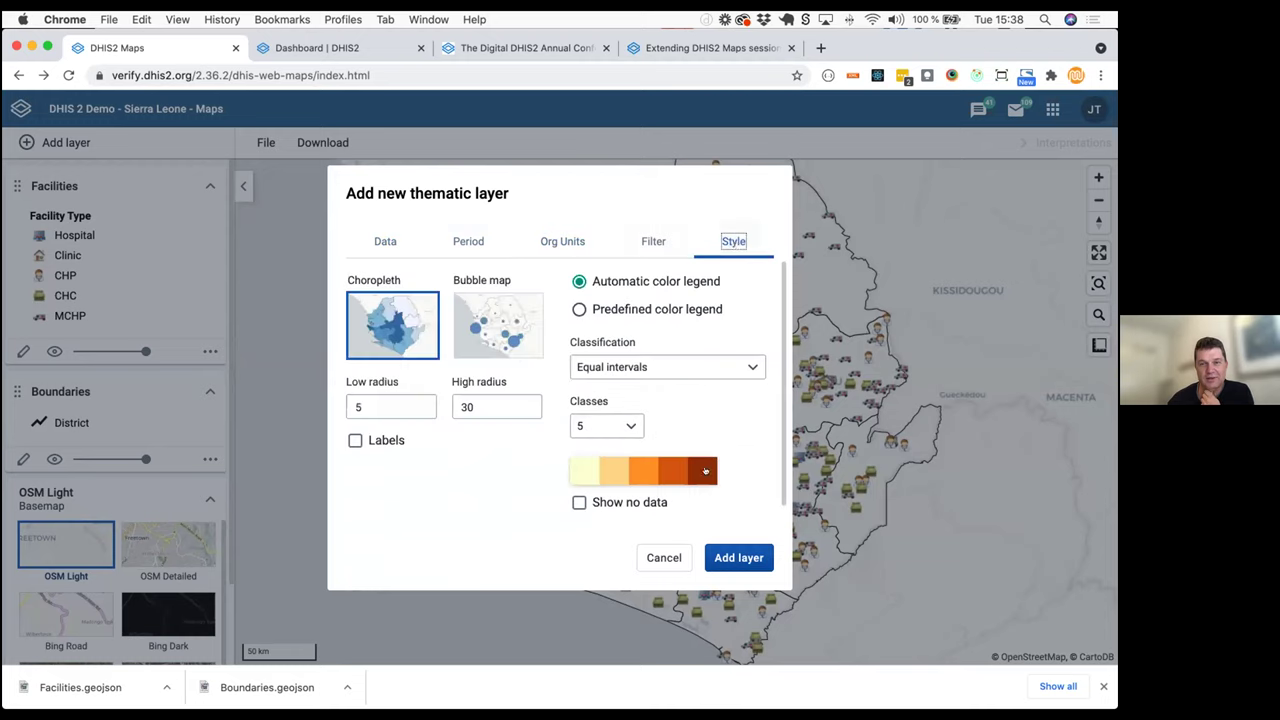
click(731, 545)
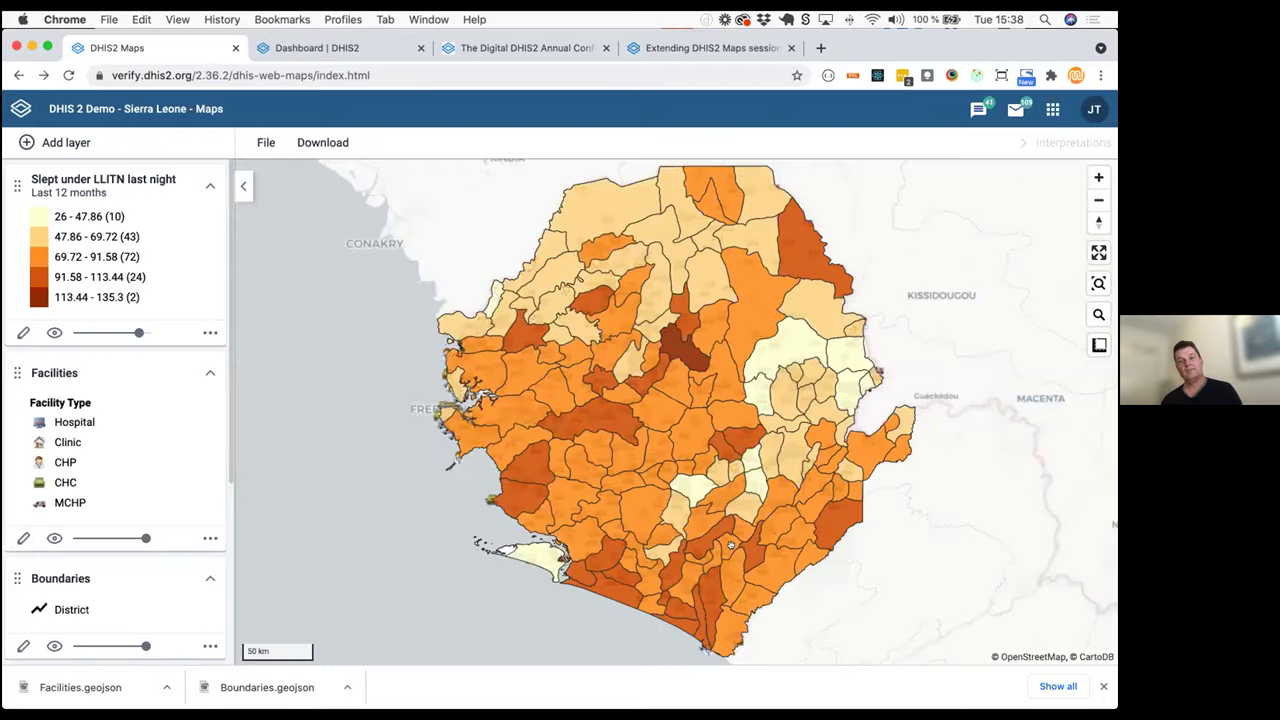
Hide the Facilities and Boundaries layers so that only the thematic layer shows on the map
click(54, 538)
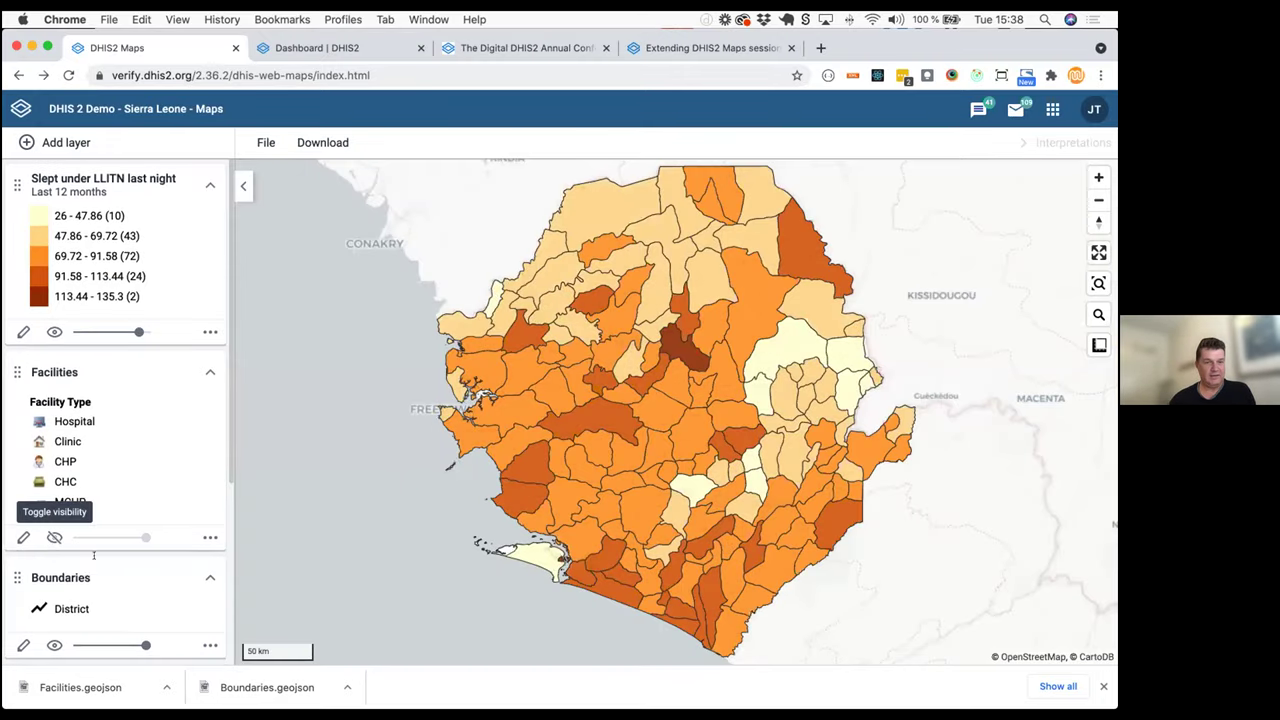
scroll(94, 555, down, 2)
click(54, 546)
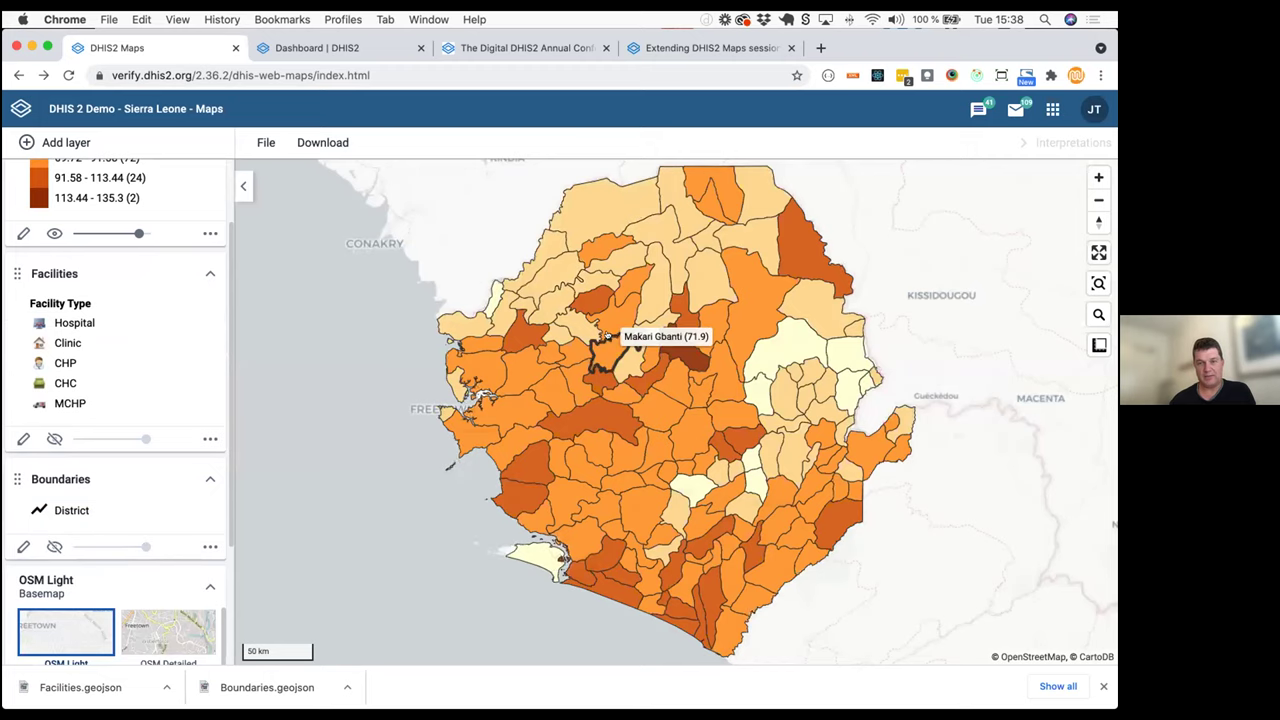
scroll(605, 336, up, 2)
scroll(607, 337, down, 3)
scroll(195, 207, up, 1)
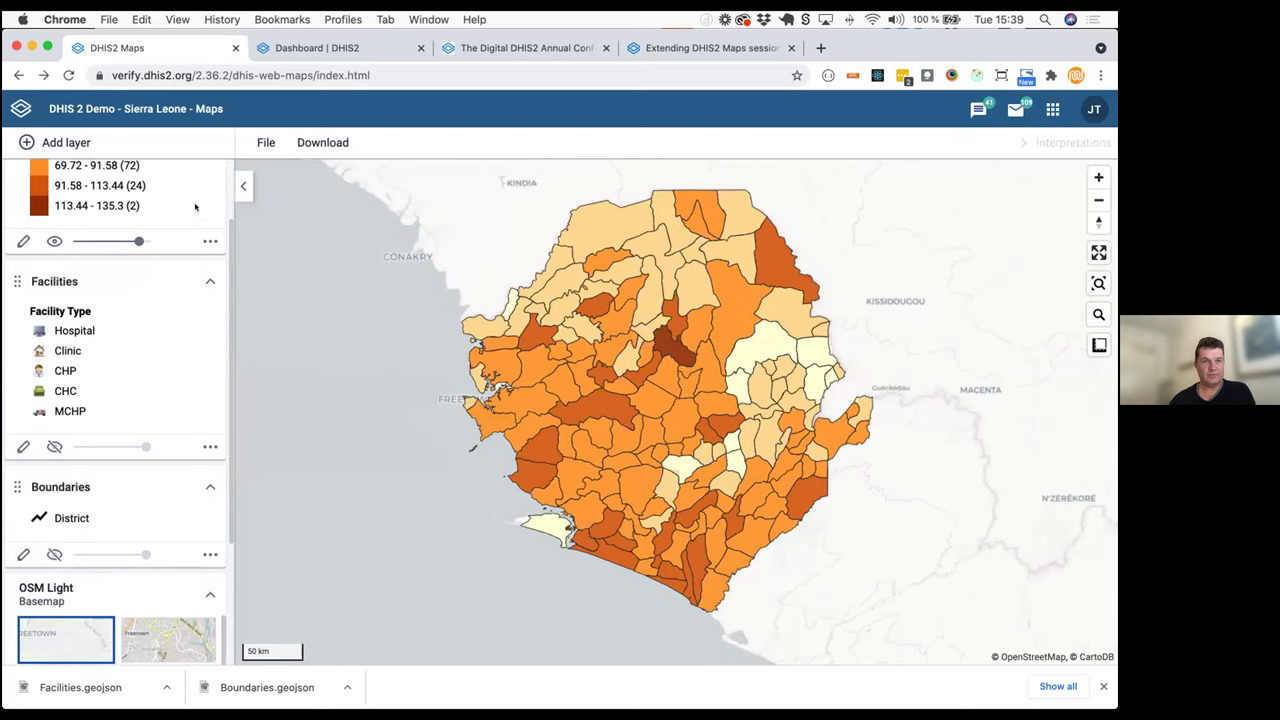
Download the Slept under LLITN last night layer's data as GeoJSON
scroll(195, 207, up, 2)
click(210, 332)
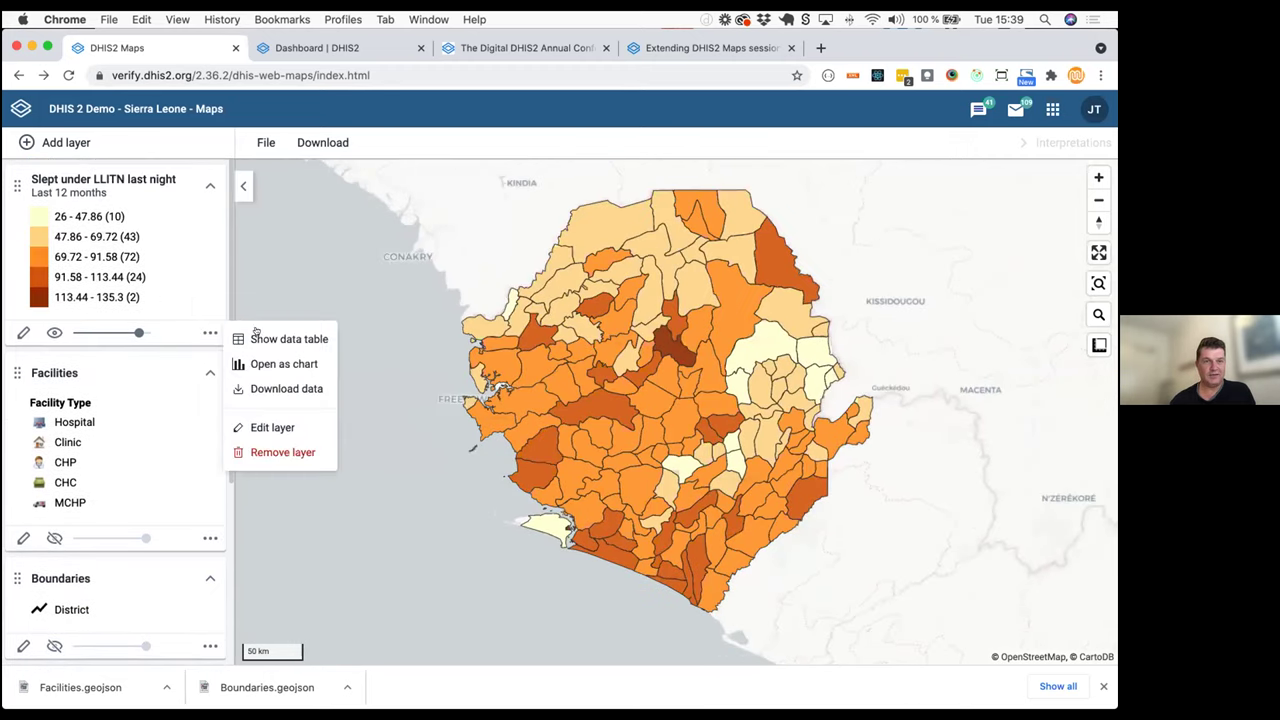
click(276, 389)
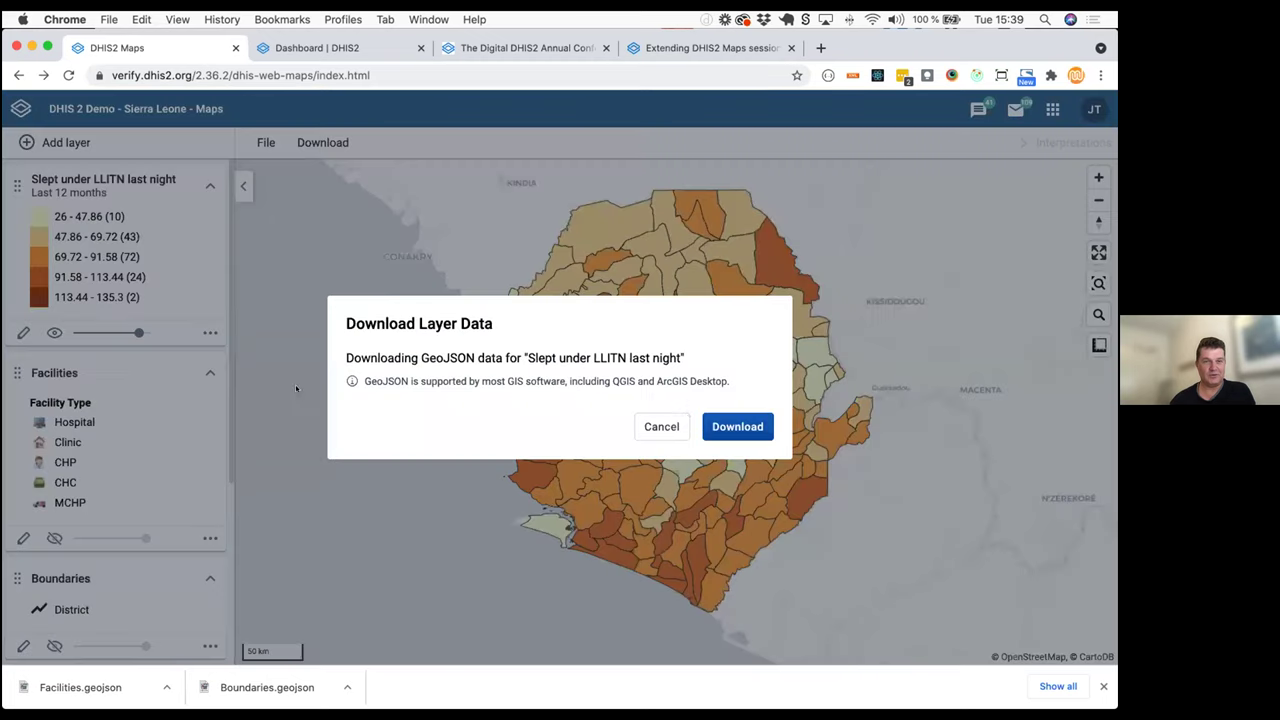
click(730, 427)
Load Slept_under_LLITN_last_night.geojson from the Finder's Downloads folder into QGIS as a layer, and close the Finder window
key(super+Tab)
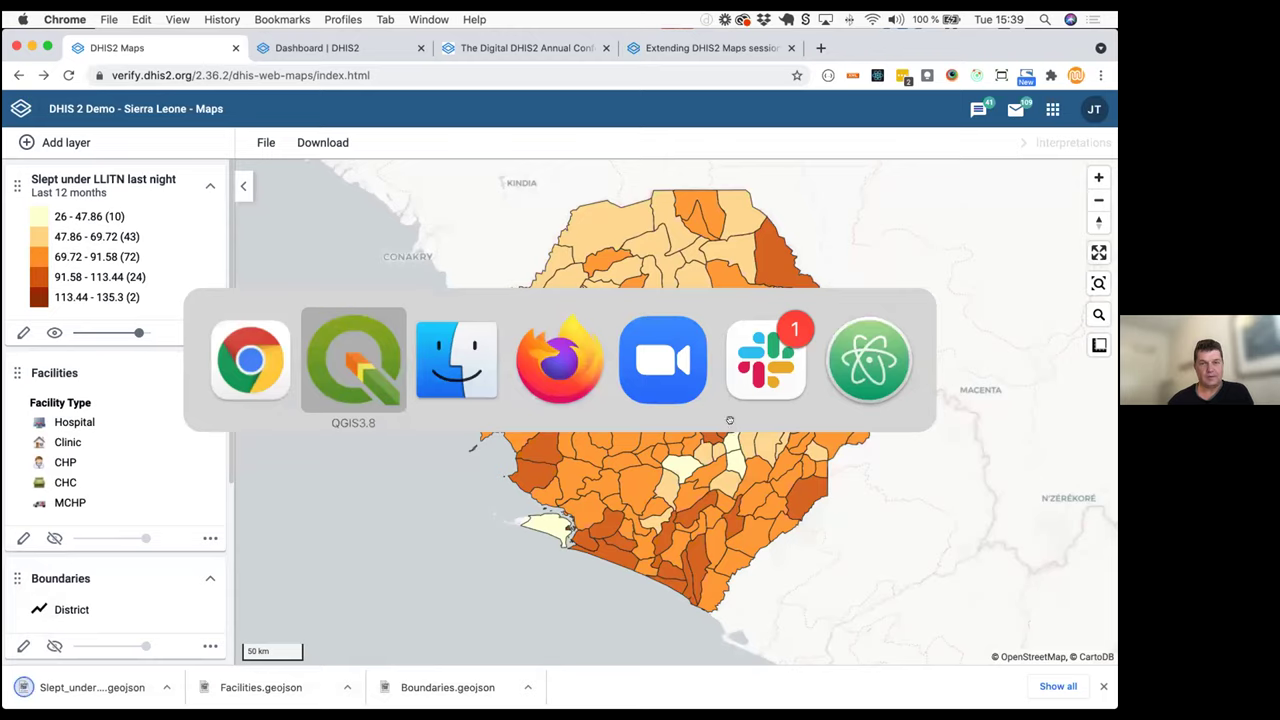
key(super+Tab)
key(super+Tab)
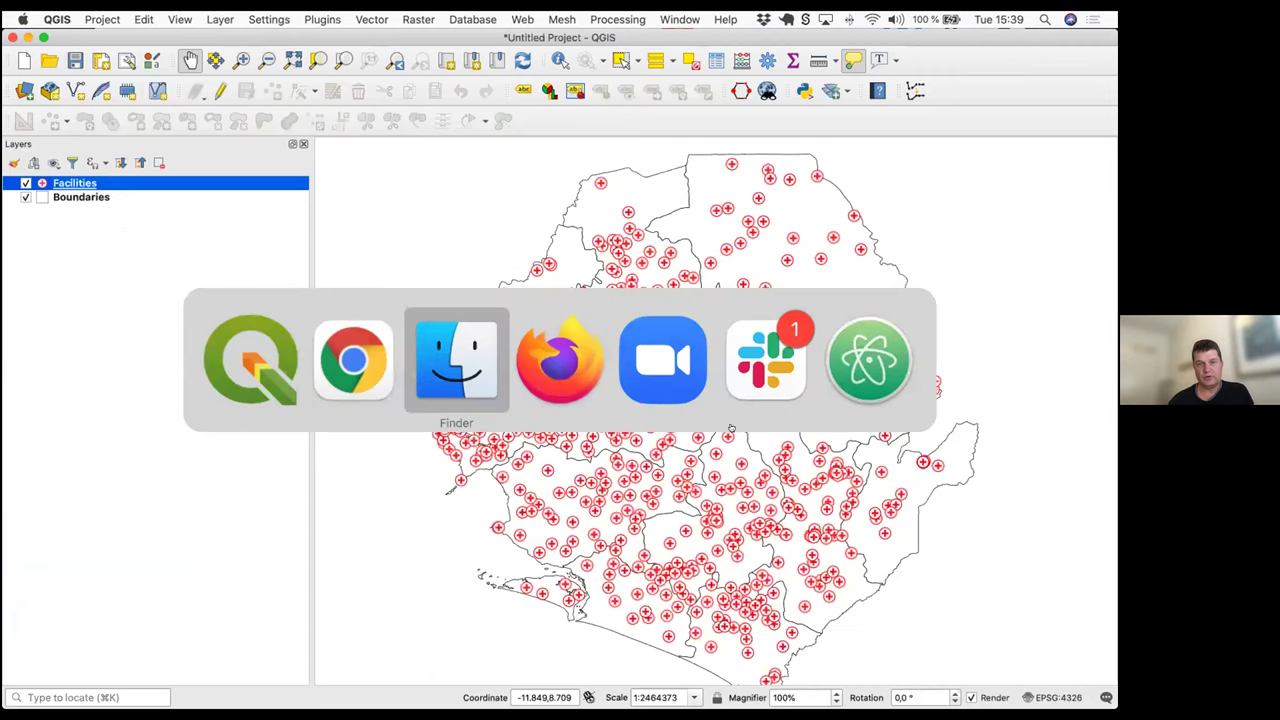
drag(519, 184, 157, 257)
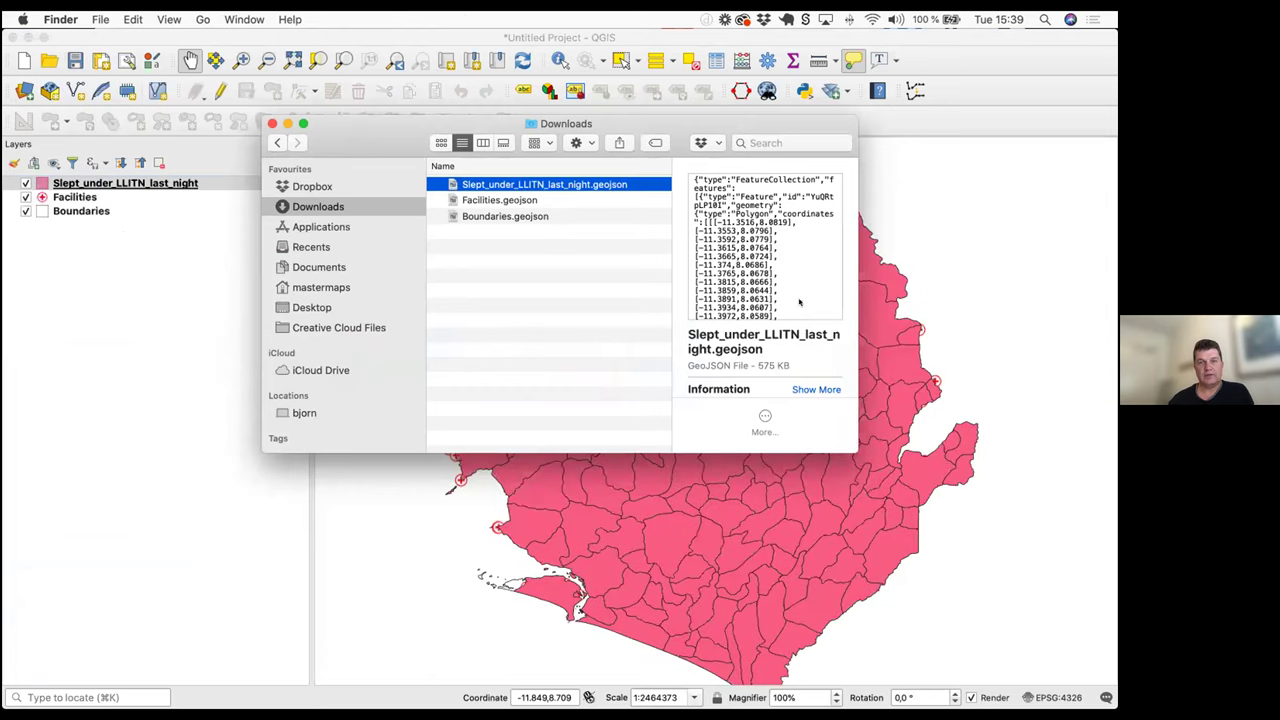
click(270, 124)
key(super+Tab)
key(super+Tab)
key(super+Tab)
key(super+Tab)
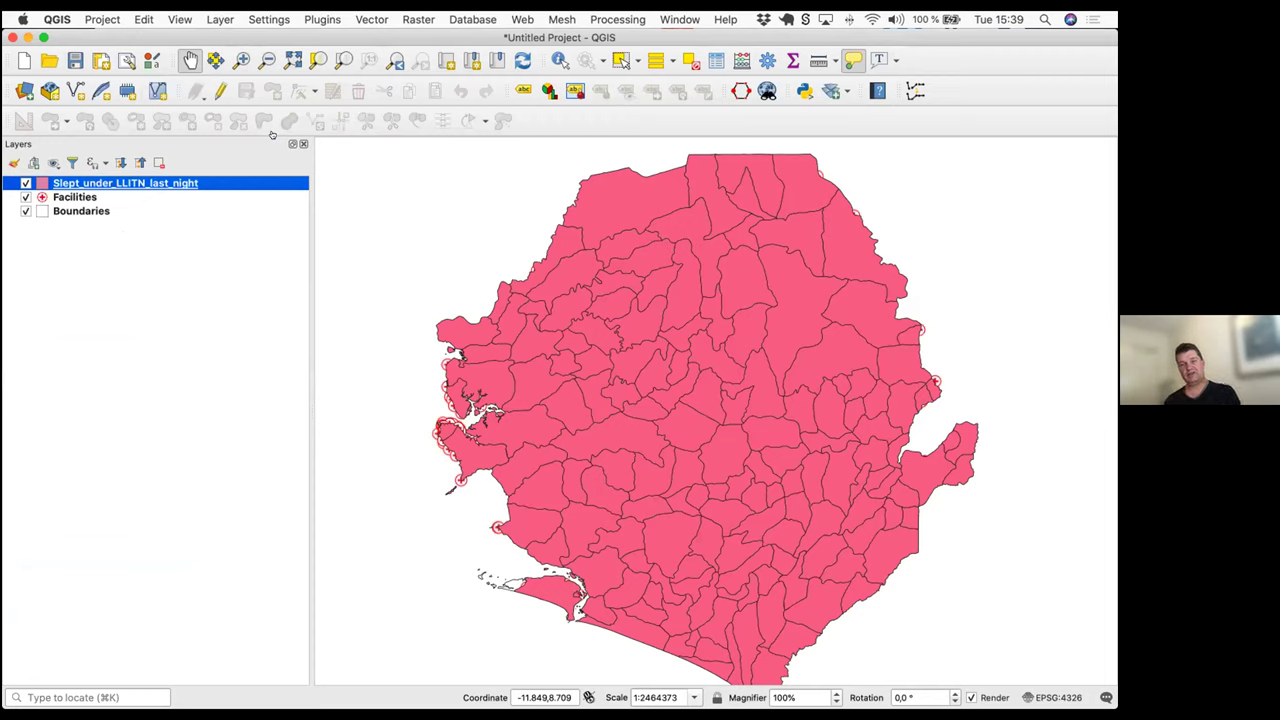
Identify the Diang chiefdom in the Slept_under_LLITN_last_night layer, inspect its value attribute, and close the results
click(557, 63)
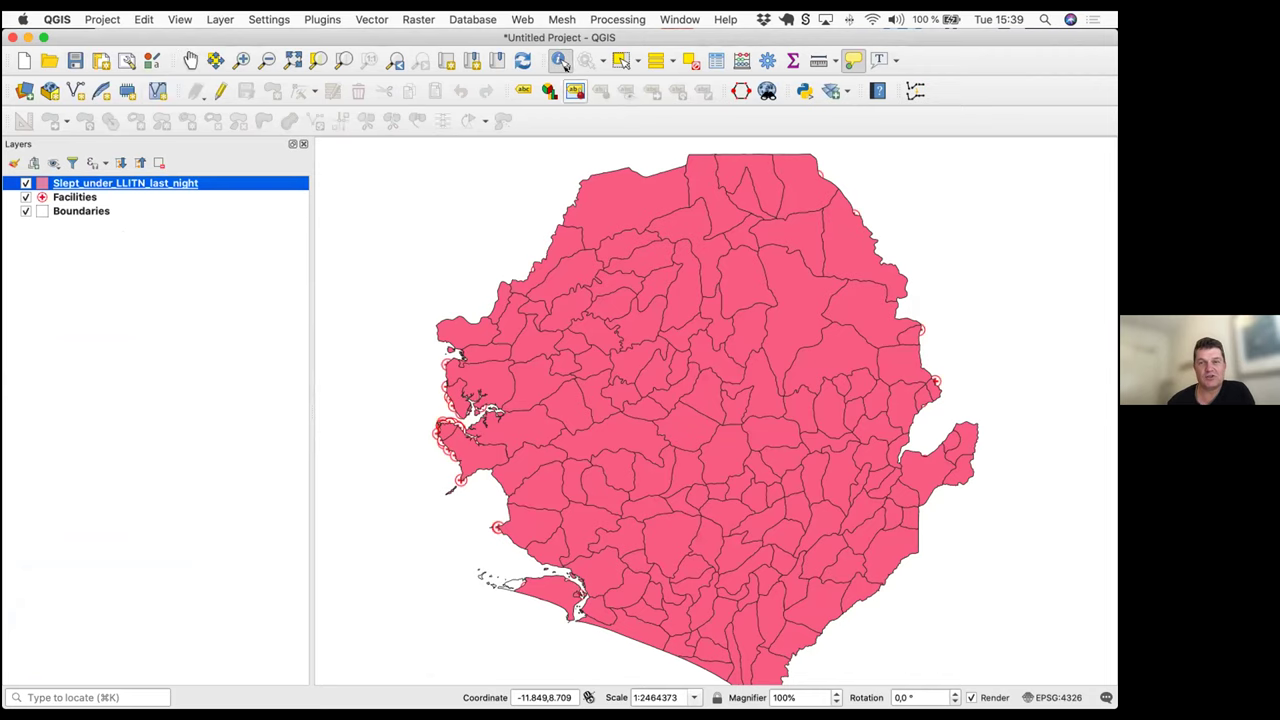
click(749, 280)
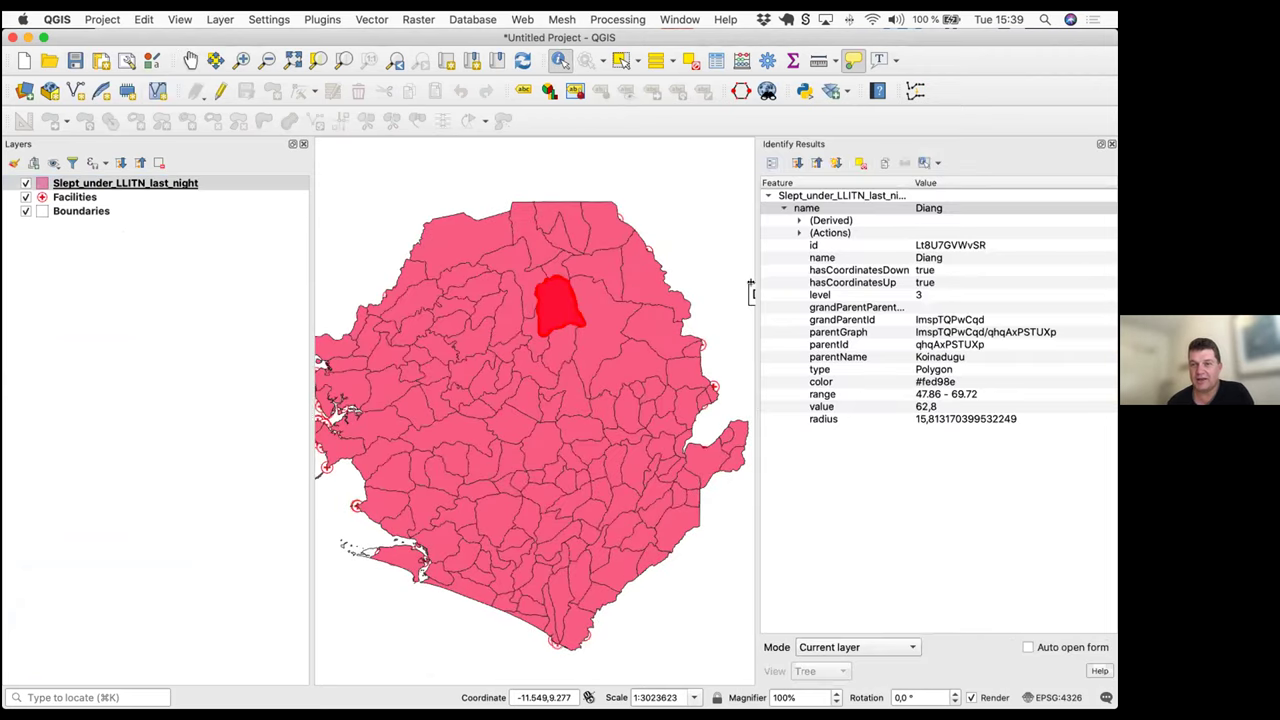
click(924, 406)
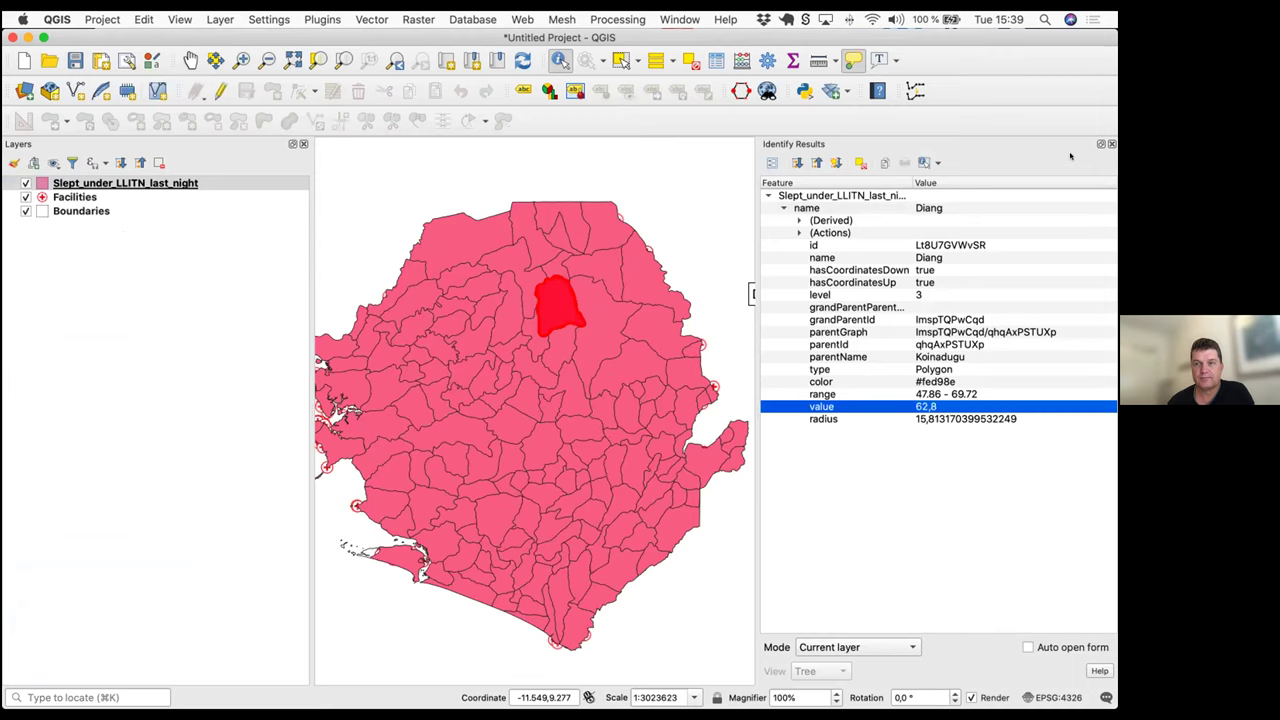
click(1111, 144)
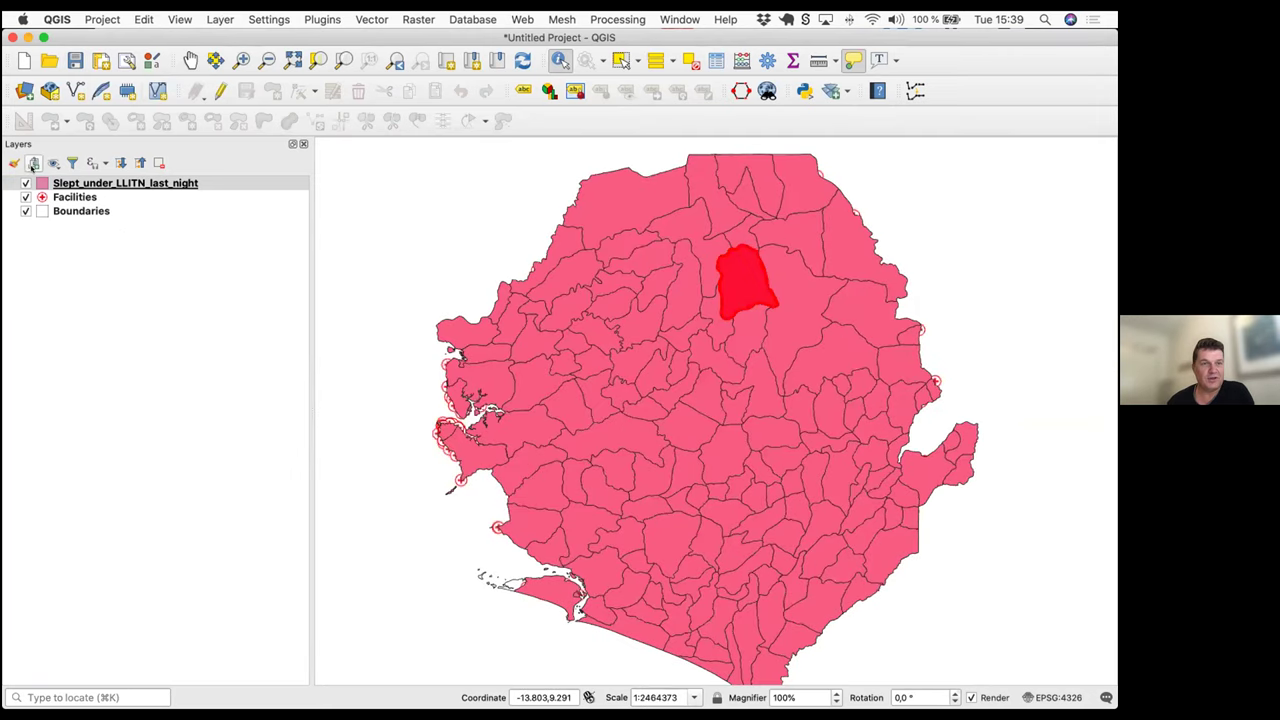
Style the Slept_under_LLITN_last_night layer with graduated symbology on the value column, classified into 5 equal intervals
double_click(56, 189)
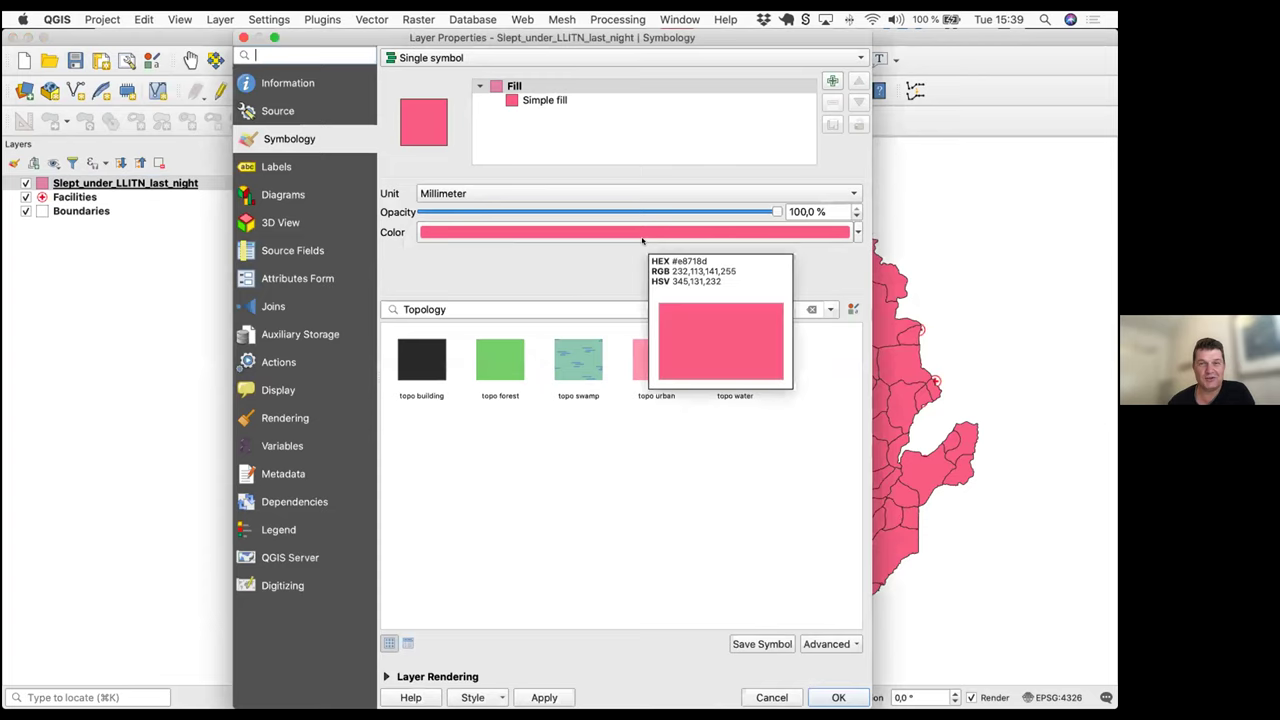
click(458, 58)
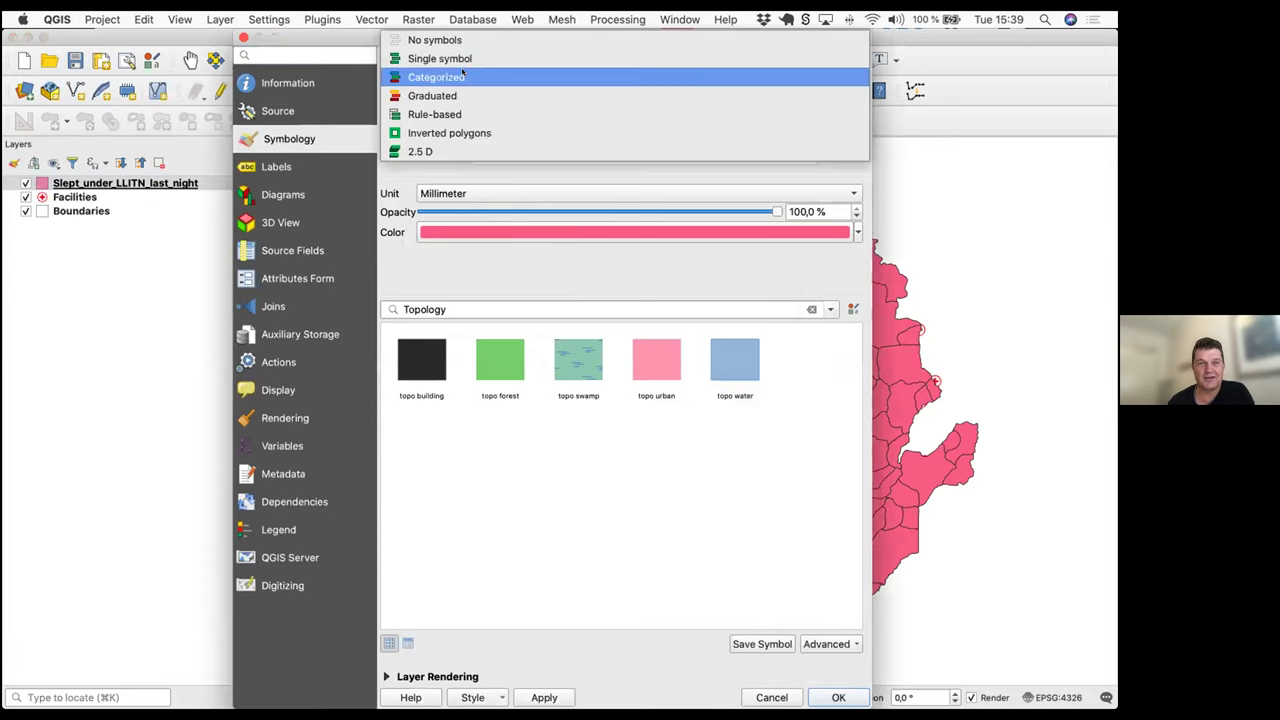
click(467, 93)
click(508, 81)
click(836, 81)
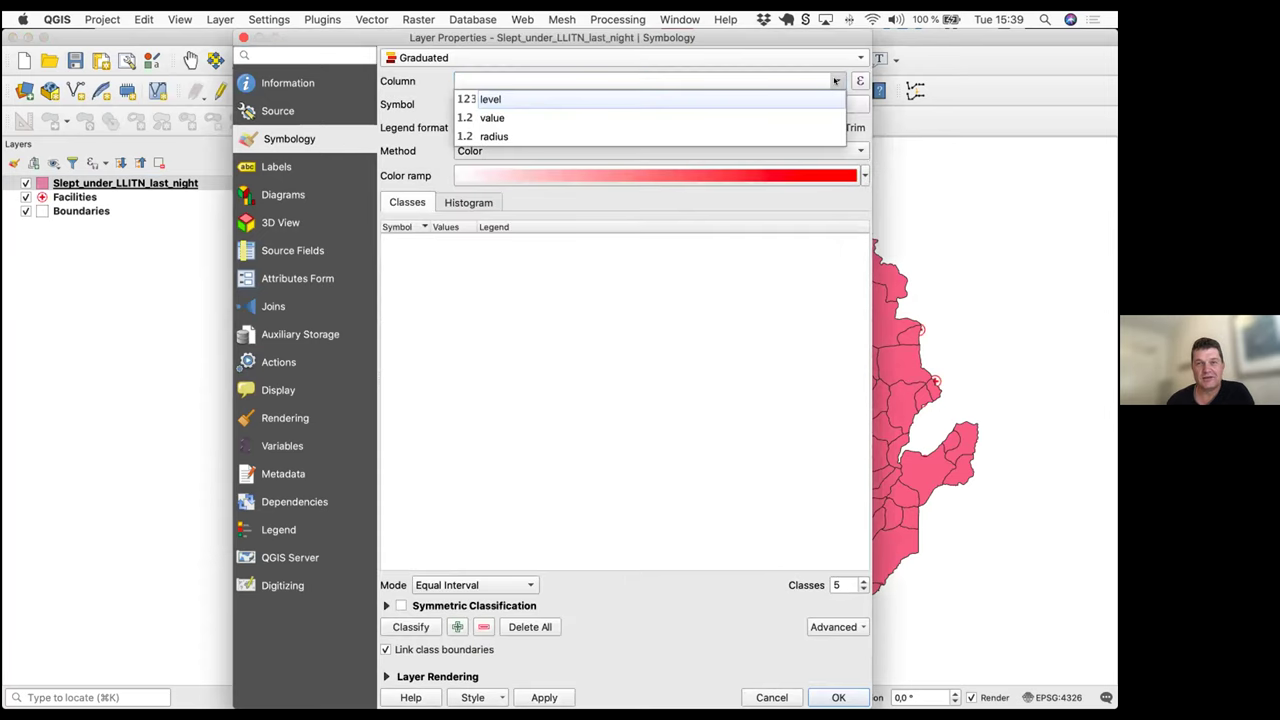
click(530, 119)
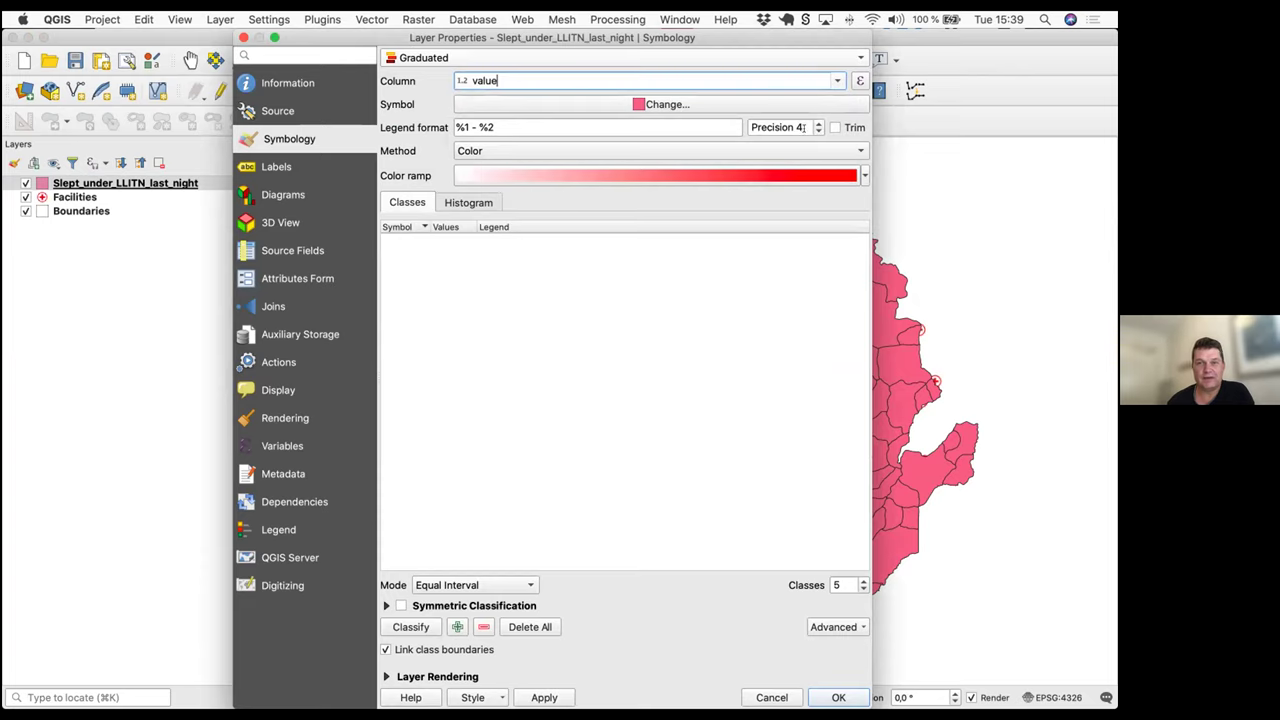
click(419, 626)
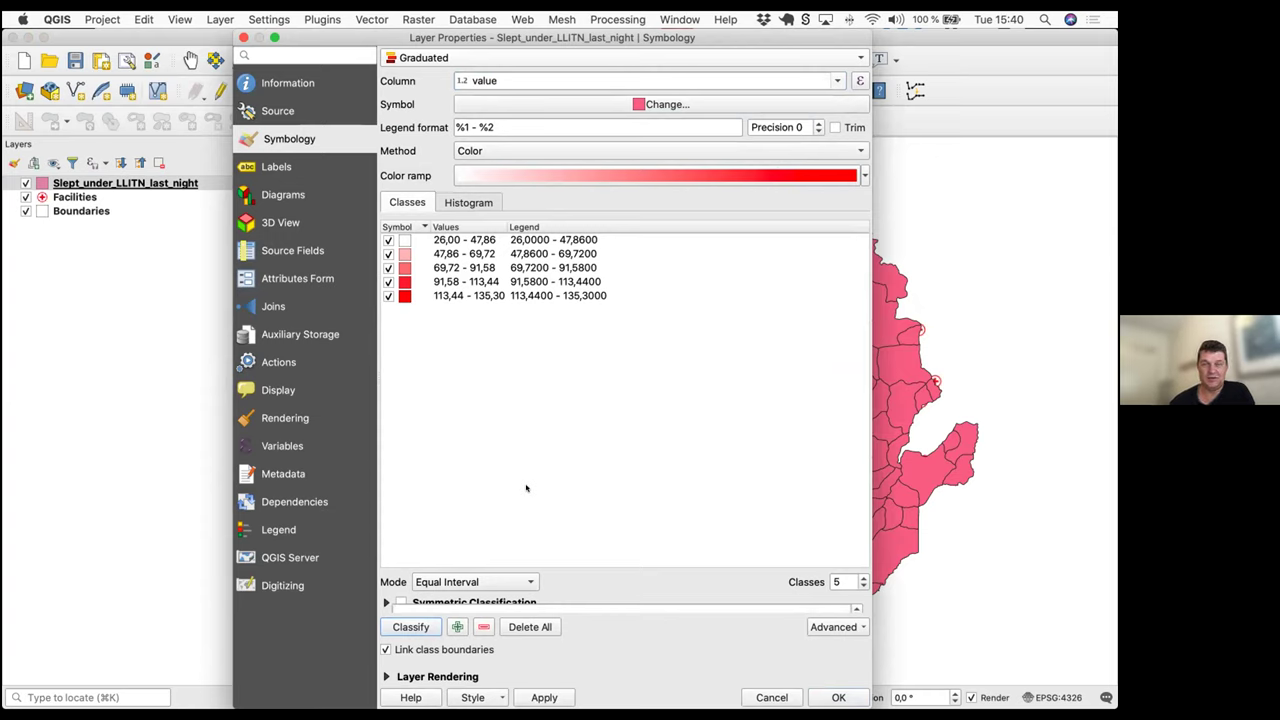
click(838, 697)
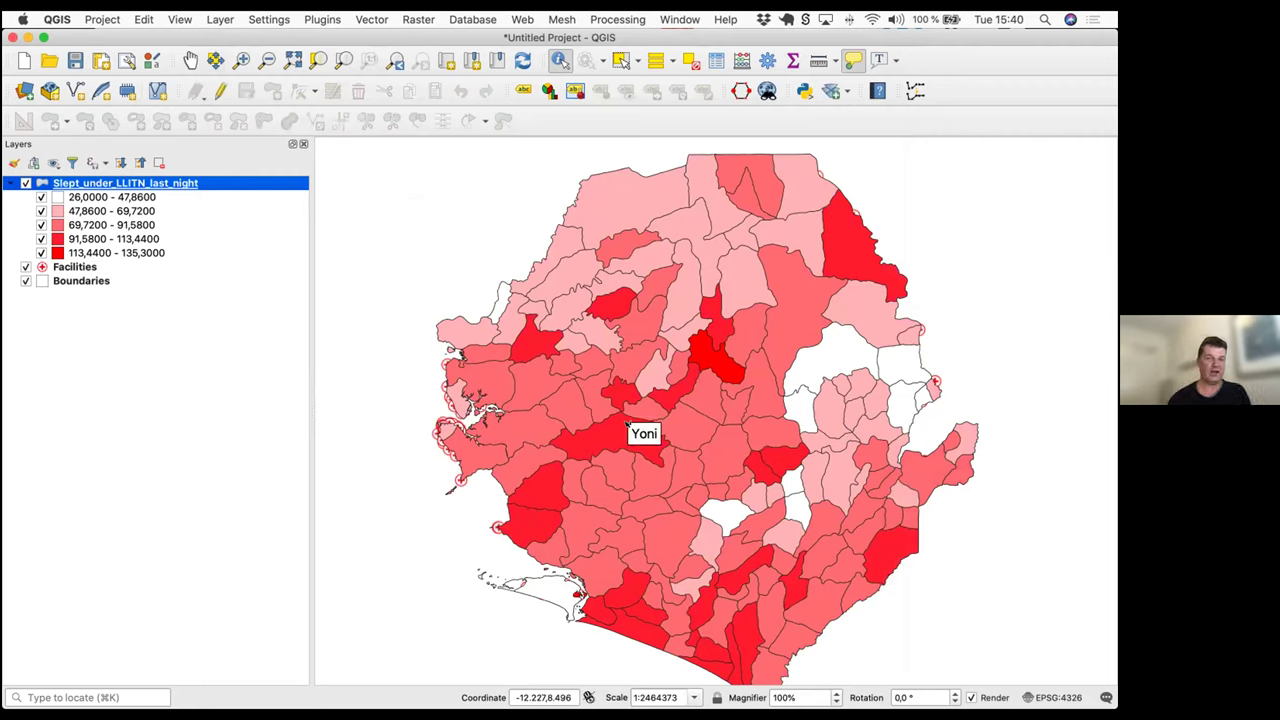
Switch to DHIS2 Maps in Chrome and compare its thematic map with the graduated layer in QGIS
mouse_move(589, 465)
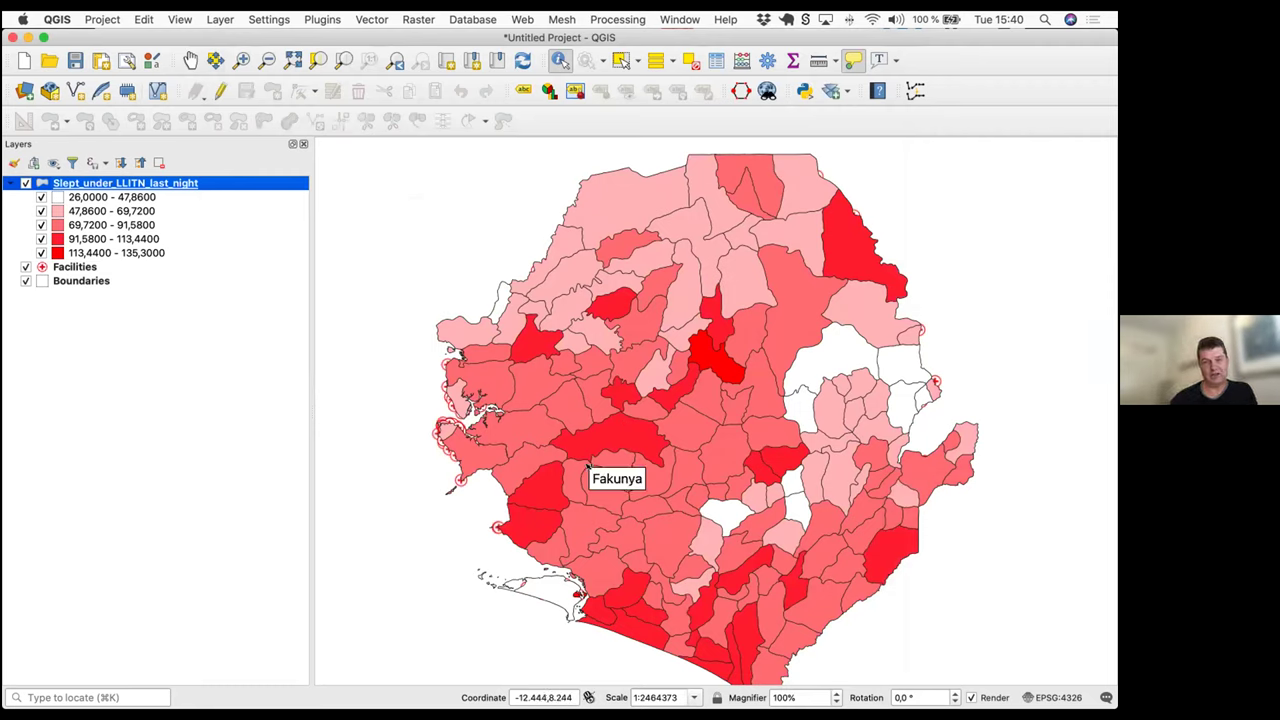
key(super+Tab)
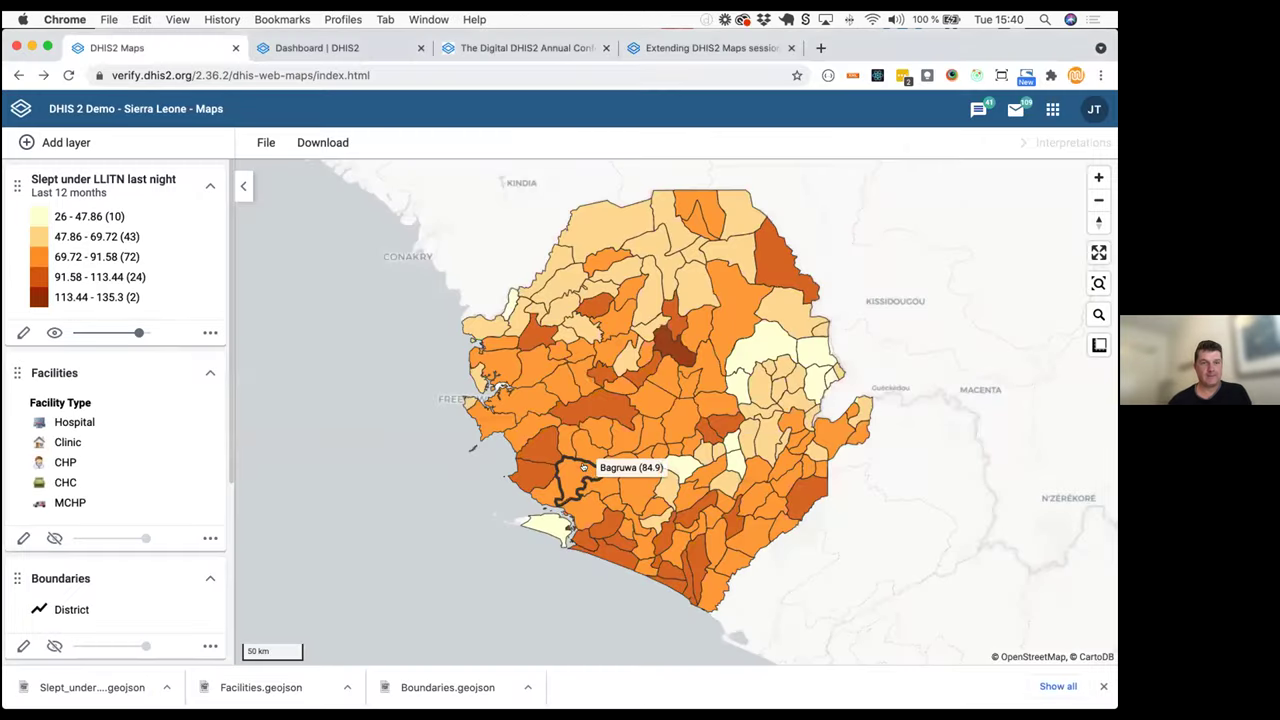
key(super+Tab)
key(super+Tab)
key(super+Tab)
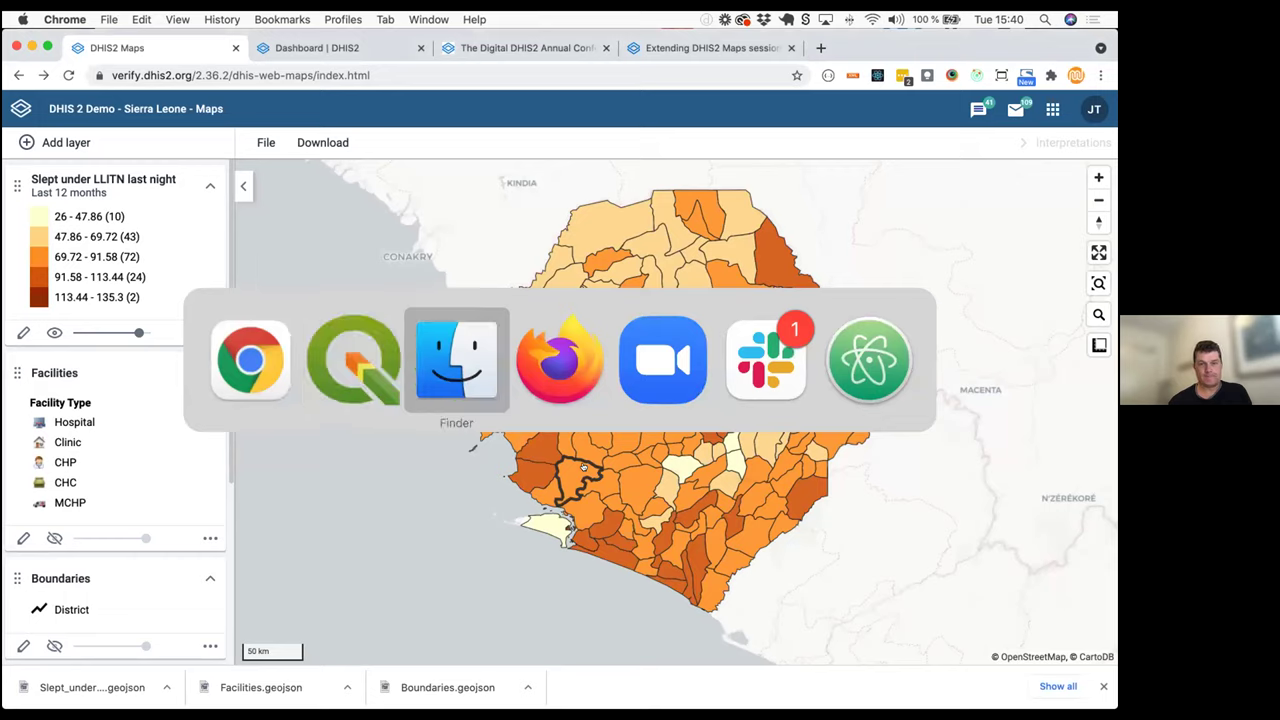
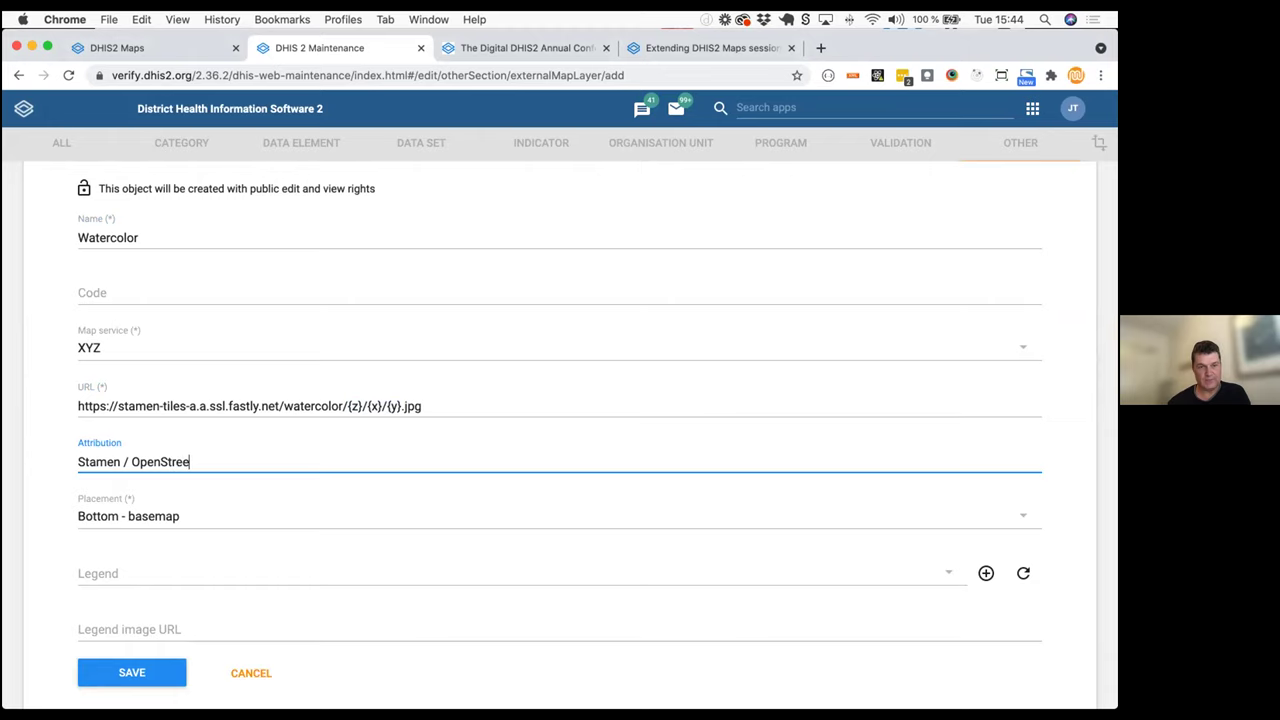
Complete the Watercolor layer's attribution as Stamen / OpenStreetMap, keep its placement at Bottom - basemap, and save the external map layer
text(tMap)
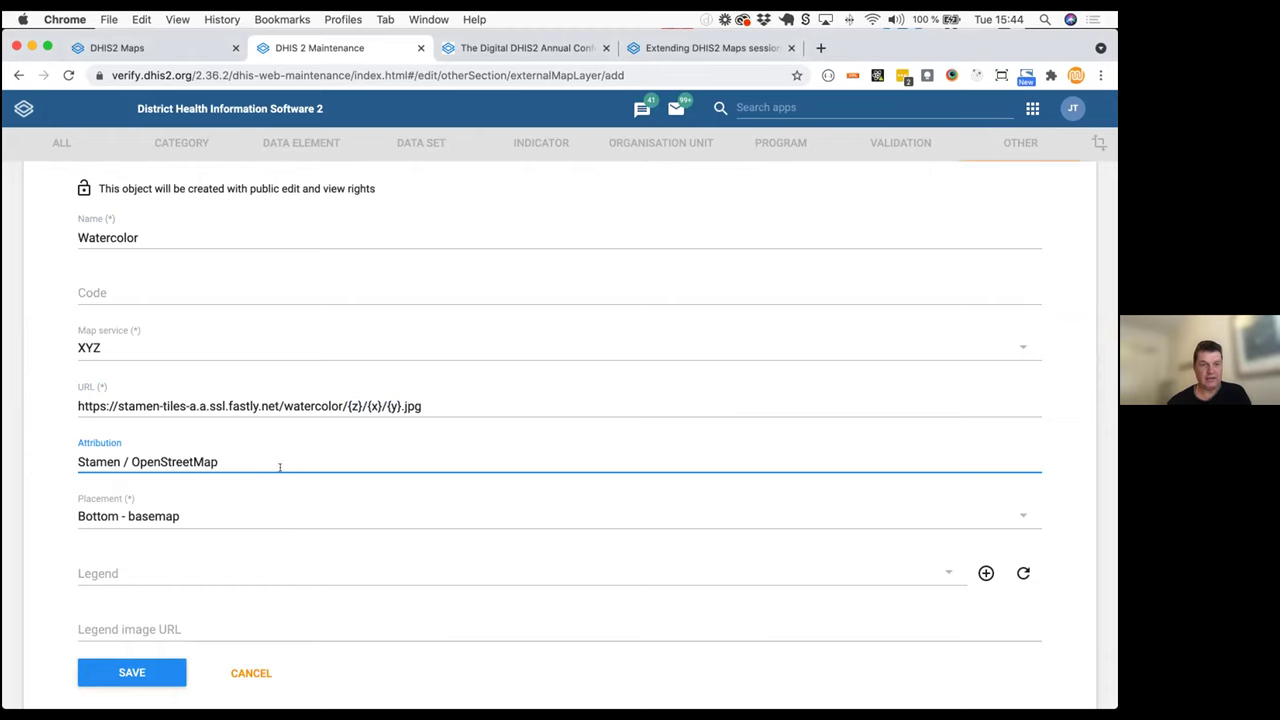
scroll(240, 472, down, 1)
click(206, 474)
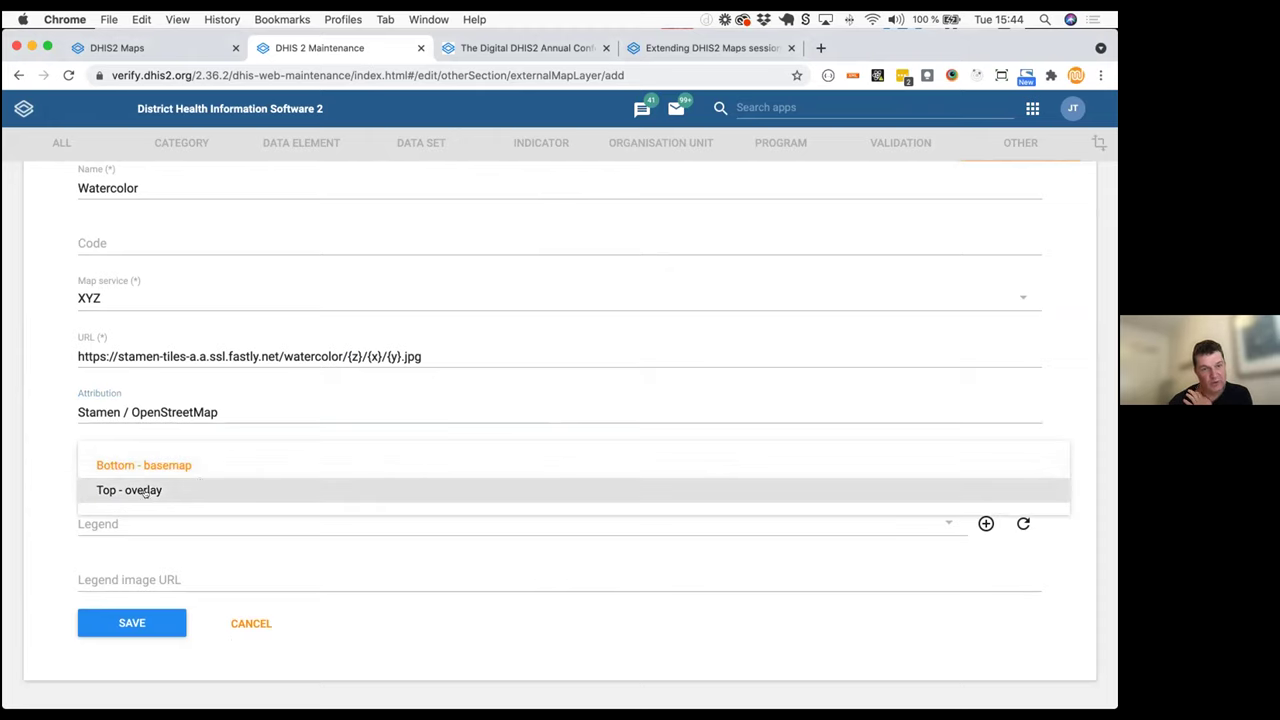
click(56, 467)
click(128, 624)
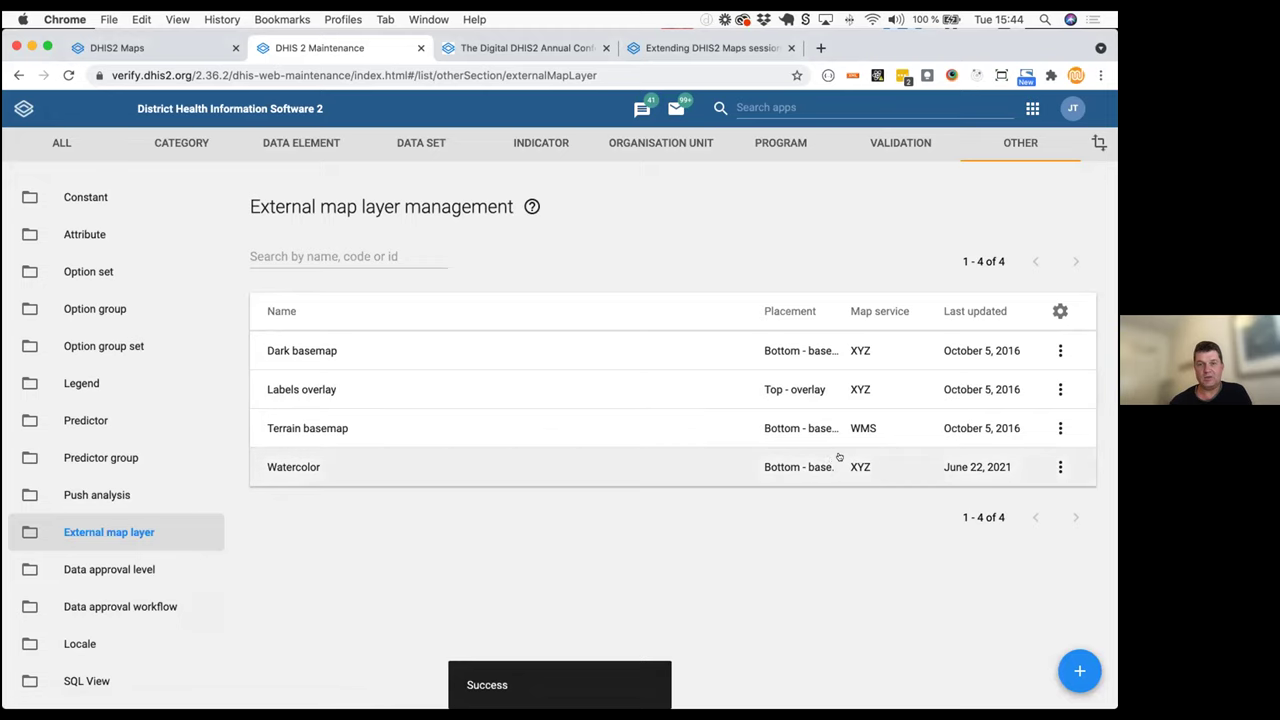
Create a new external map layer and name it Forest cover loss
click(1080, 670)
click(195, 340)
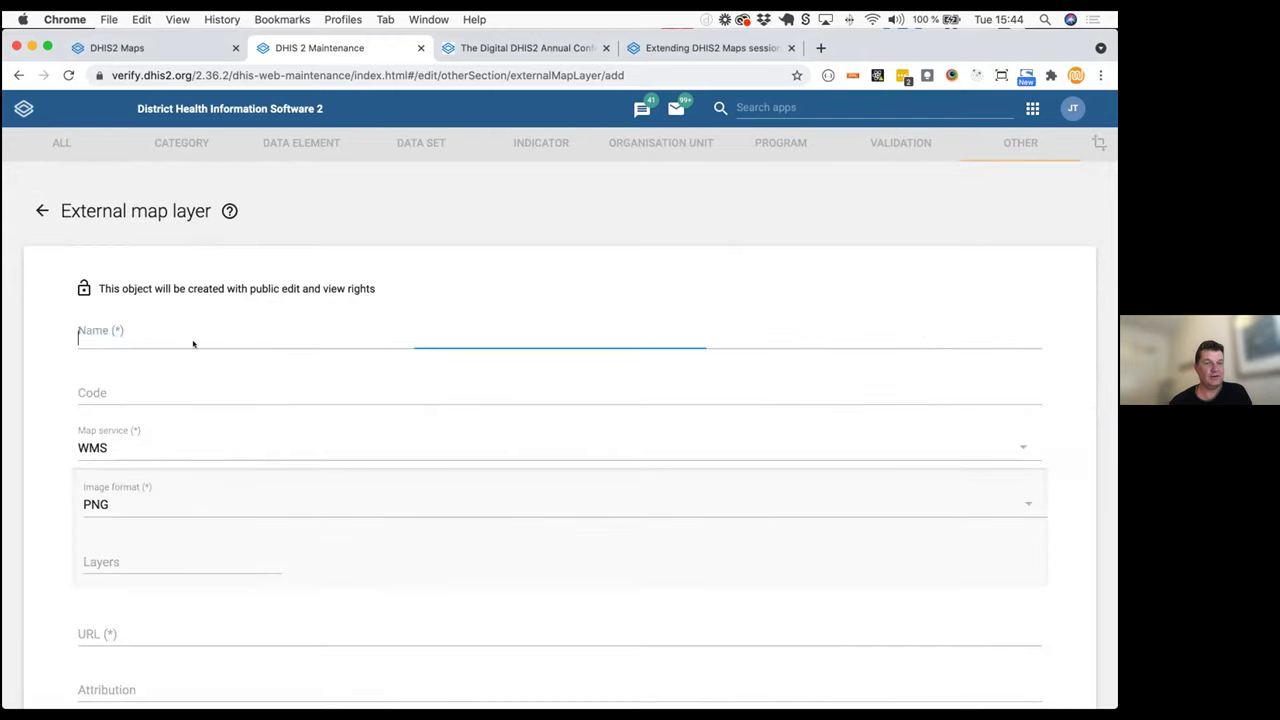
text(Fo)
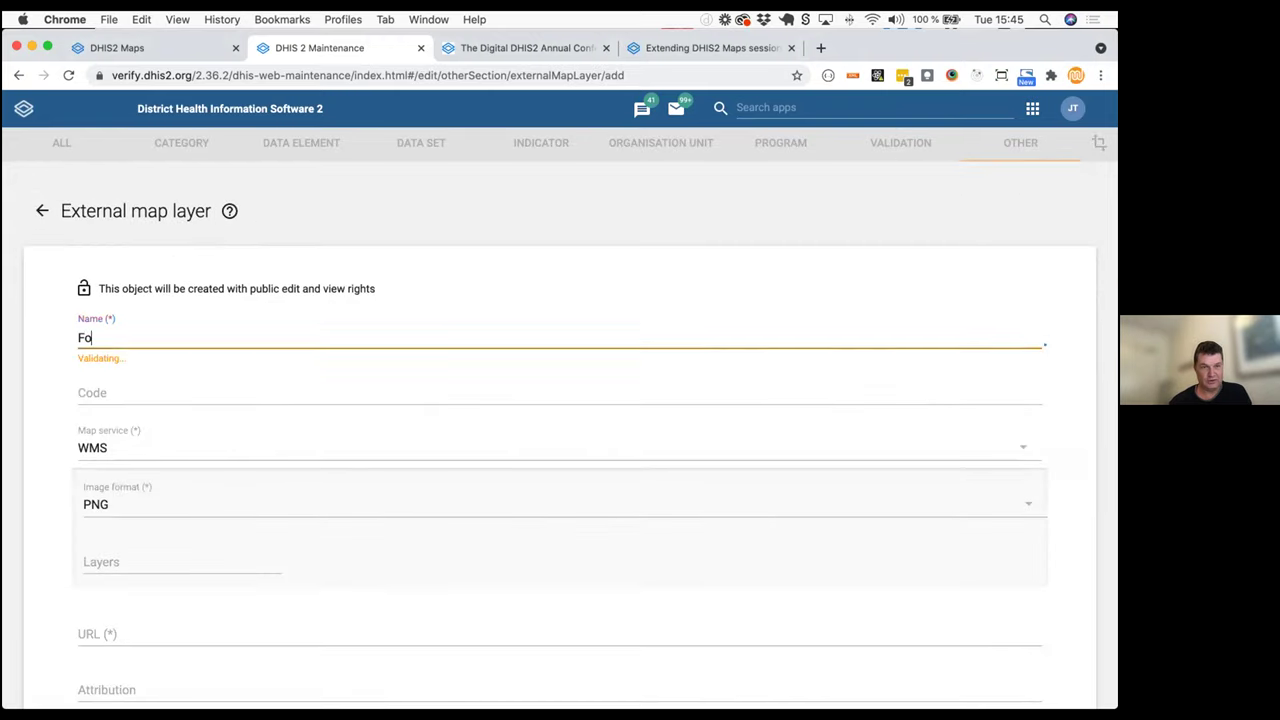
text(rest voner)
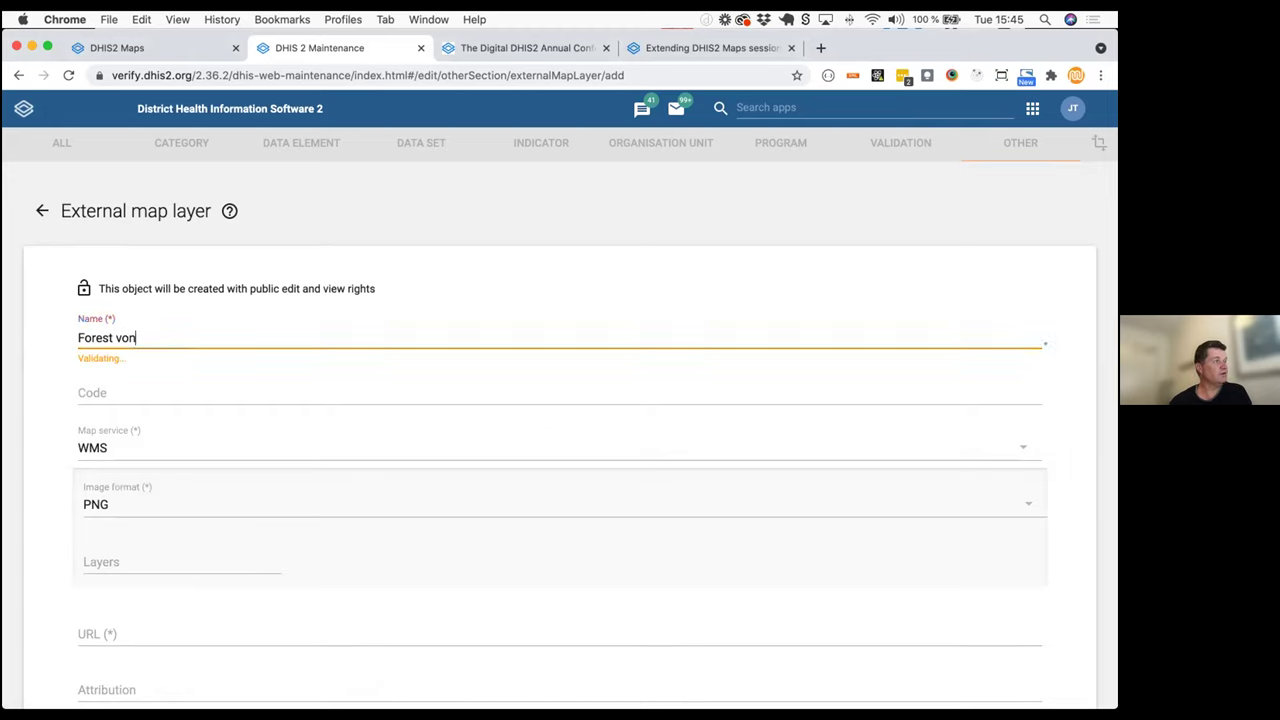
key(BackSpace)
key(BackSpace)
key(BackSpace)
key(BackSpace)
key(BackSpace)
text(cover loss)
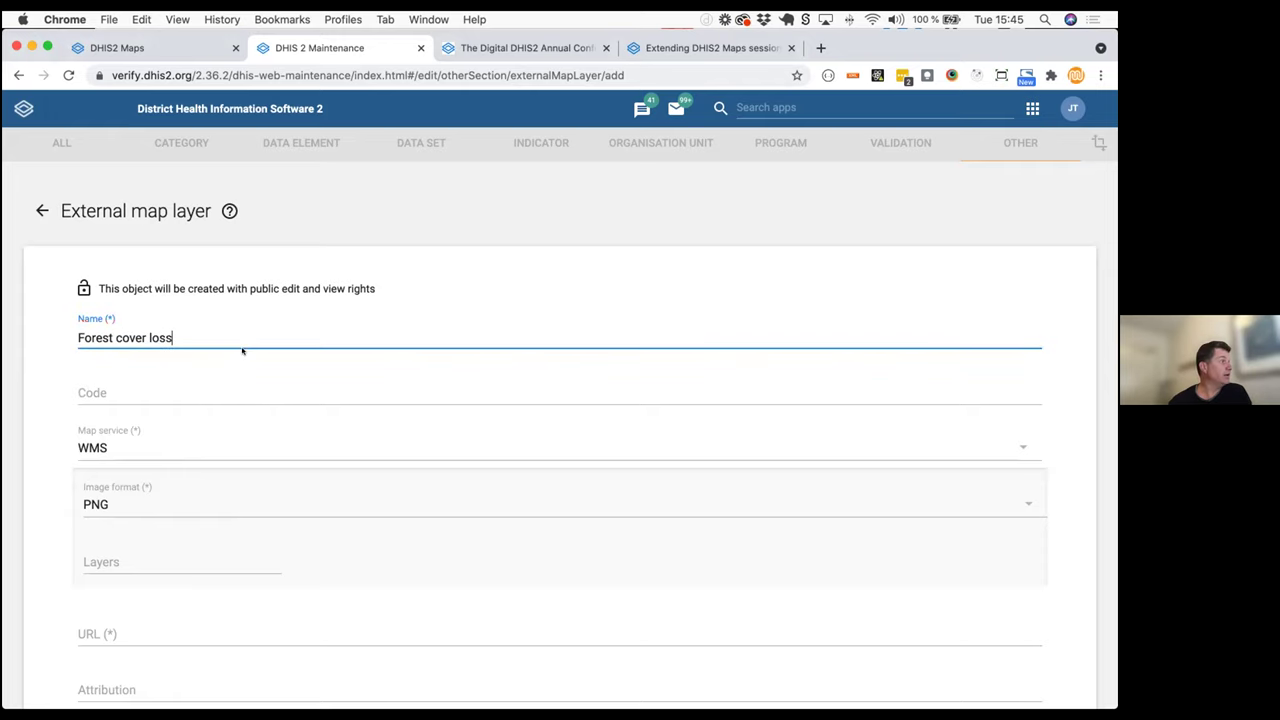
key(super+Tab)
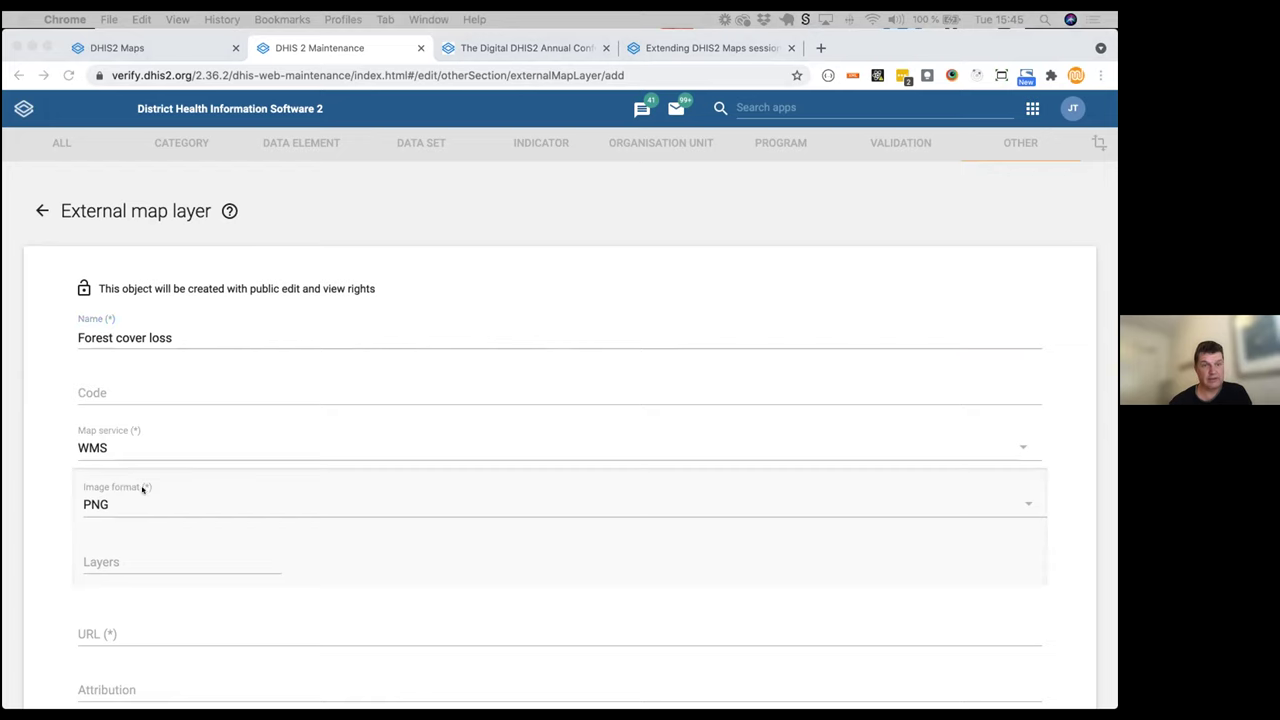
click(127, 443)
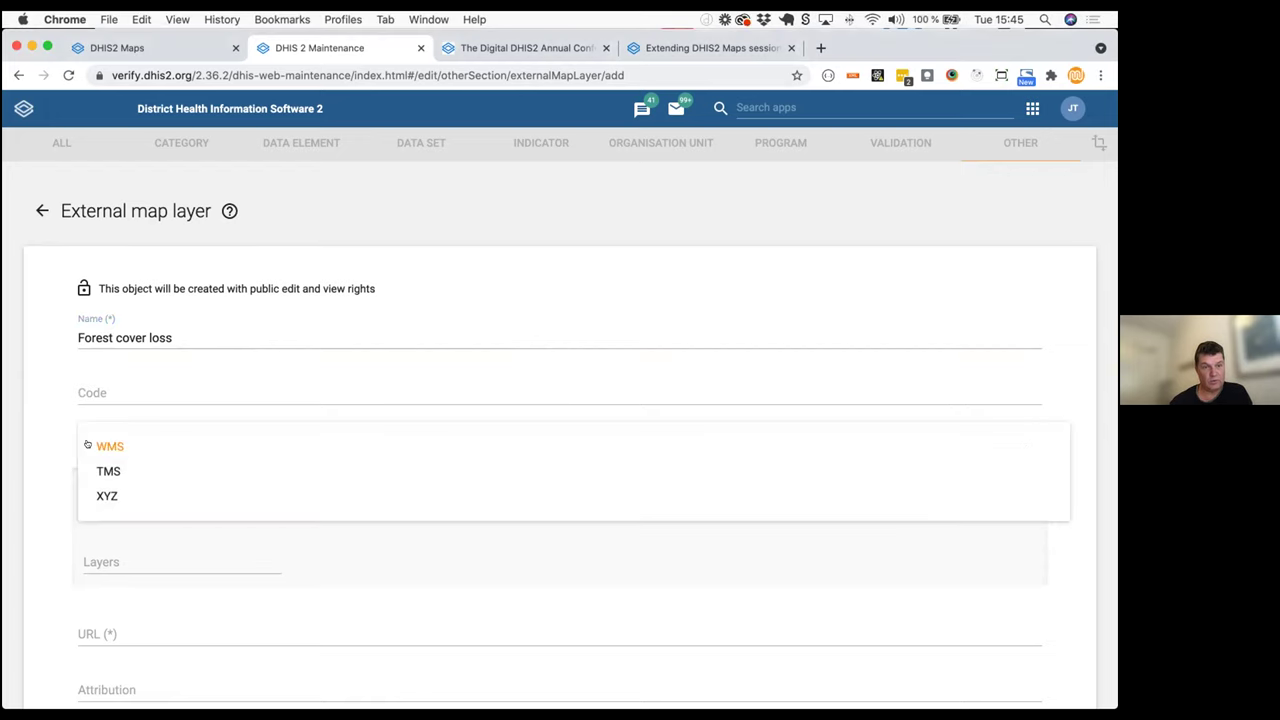
click(107, 495)
click(141, 506)
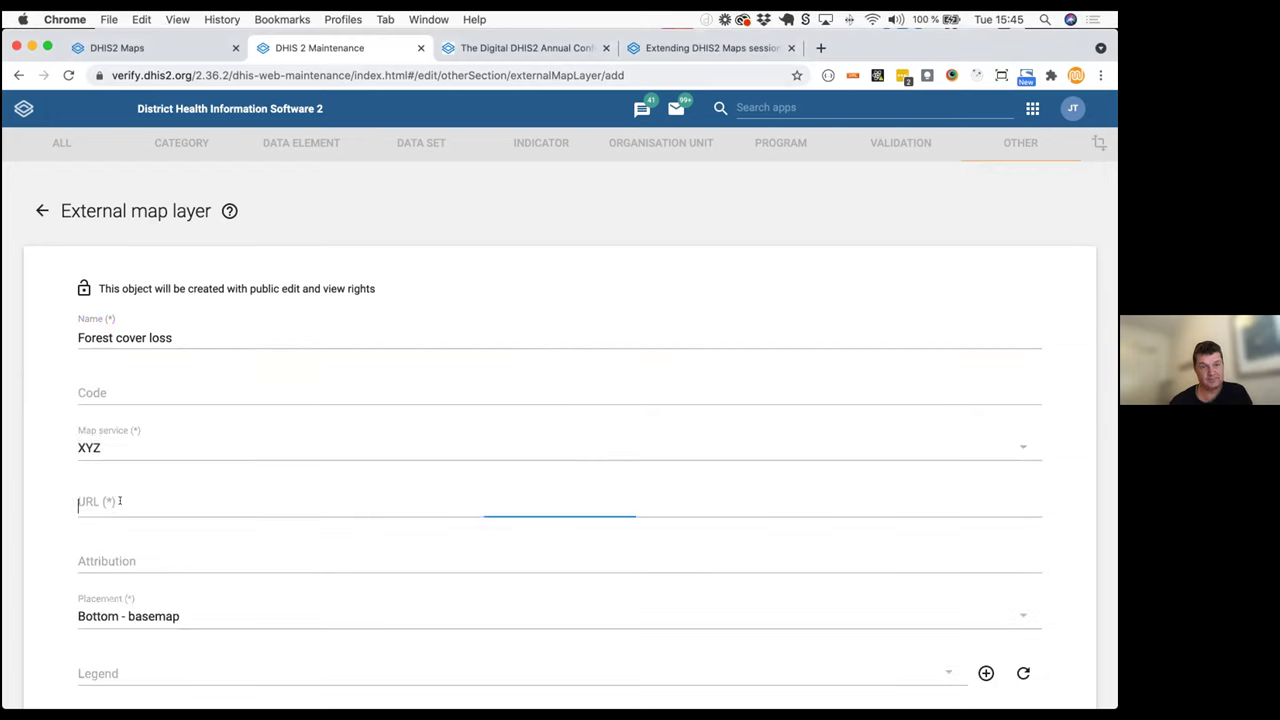
text(https://tiles.globalforestwatch.org/umd_tree_cover_loss/v1.8/tcd_30/{z}/{x}/{y}.png)
Enter Global Forest Watch as the layer's attribution and set its placement to Top - overlay
click(132, 561)
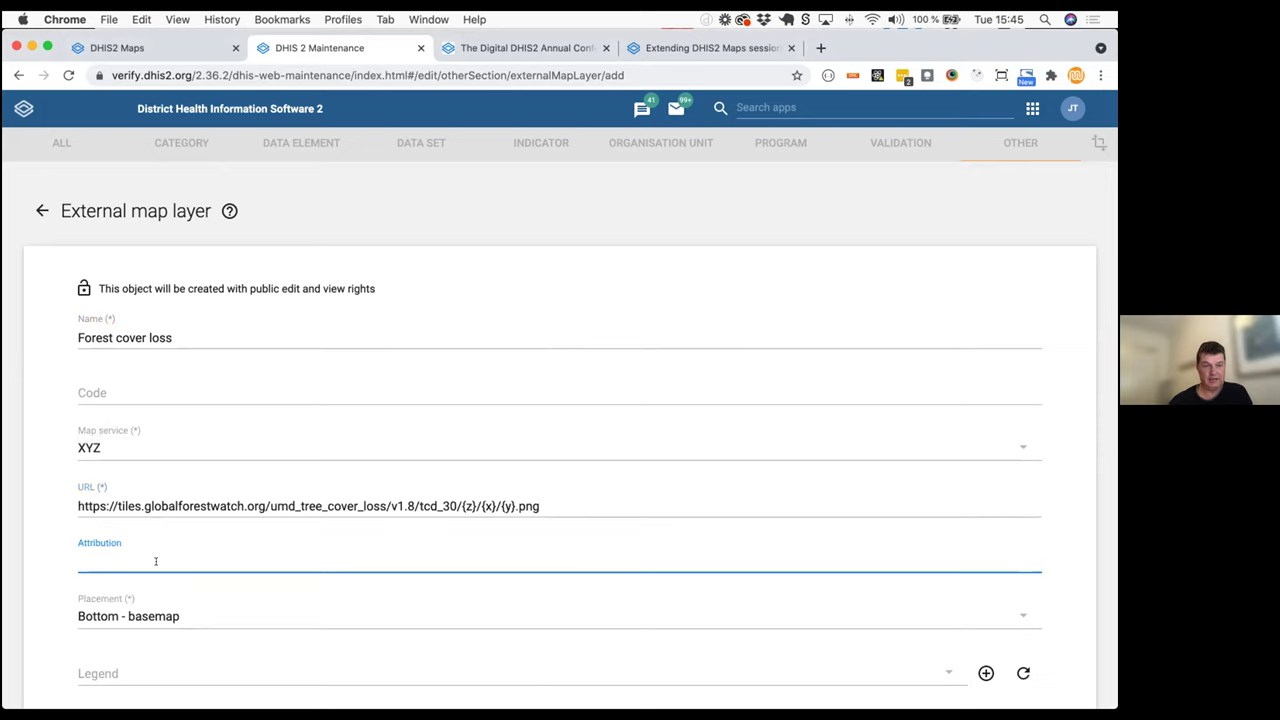
text(Global Fore)
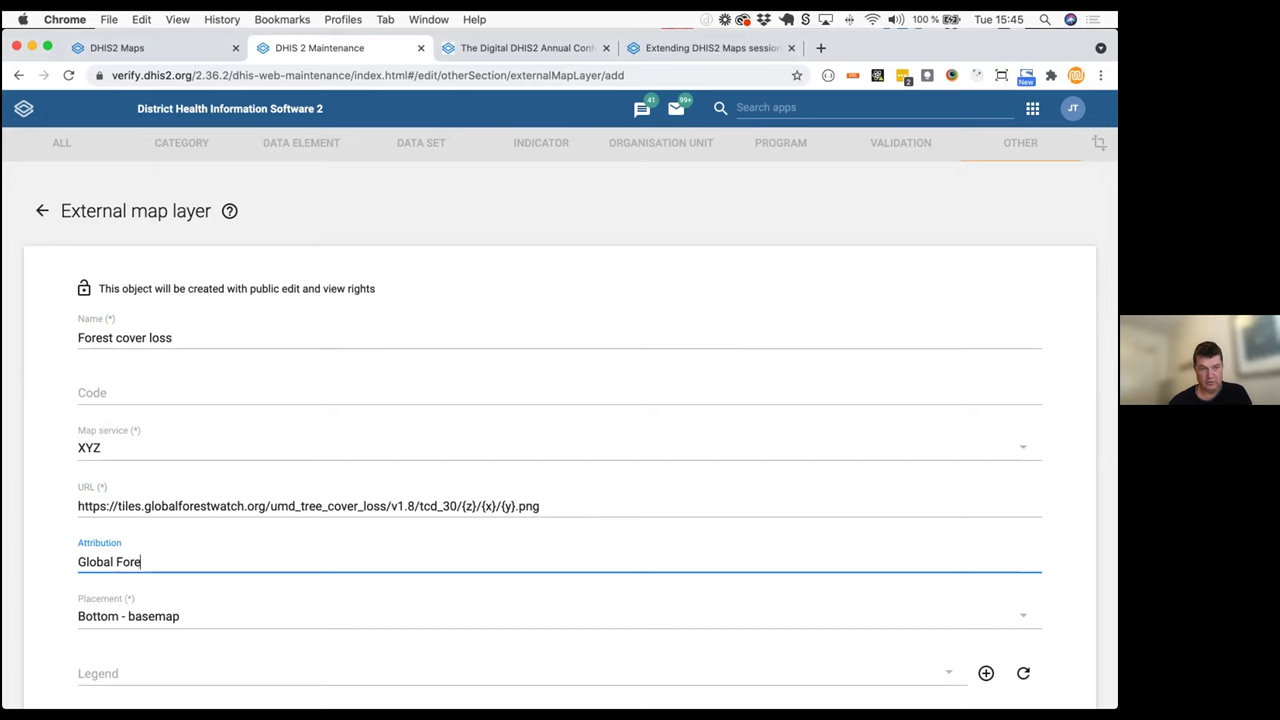
text(st Watc)
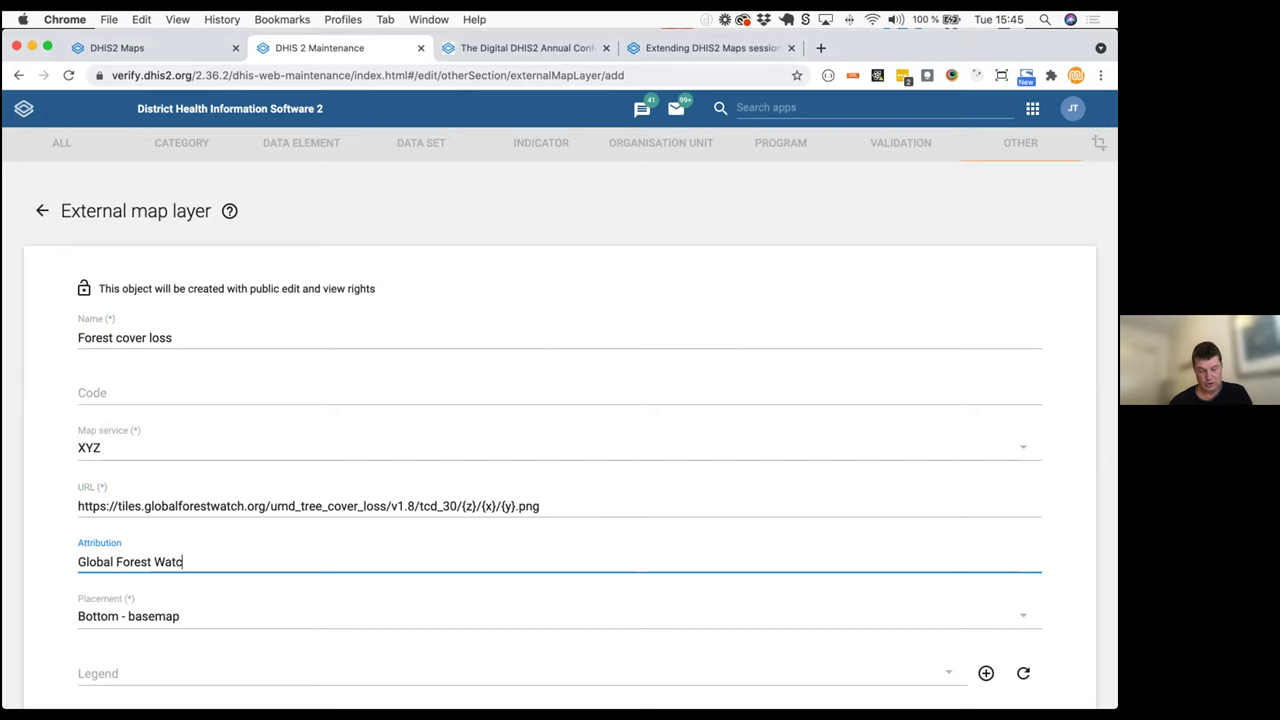
scroll(172, 603, down, 2)
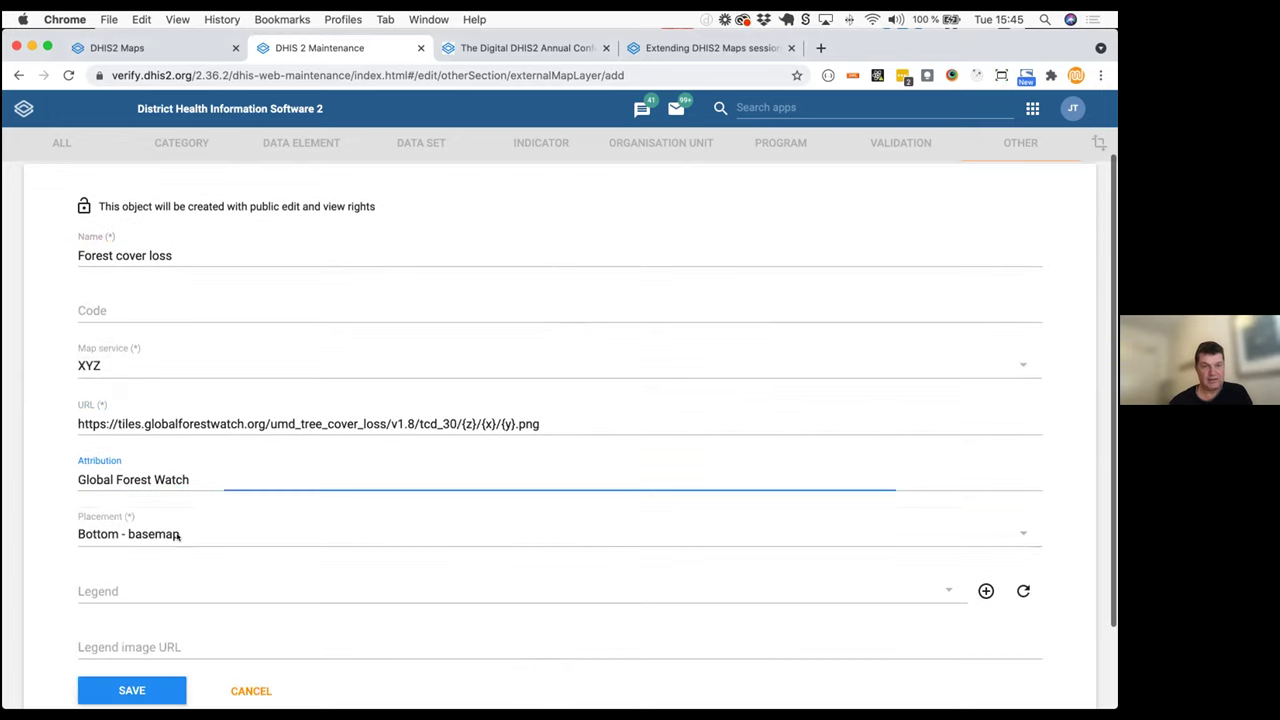
click(178, 537)
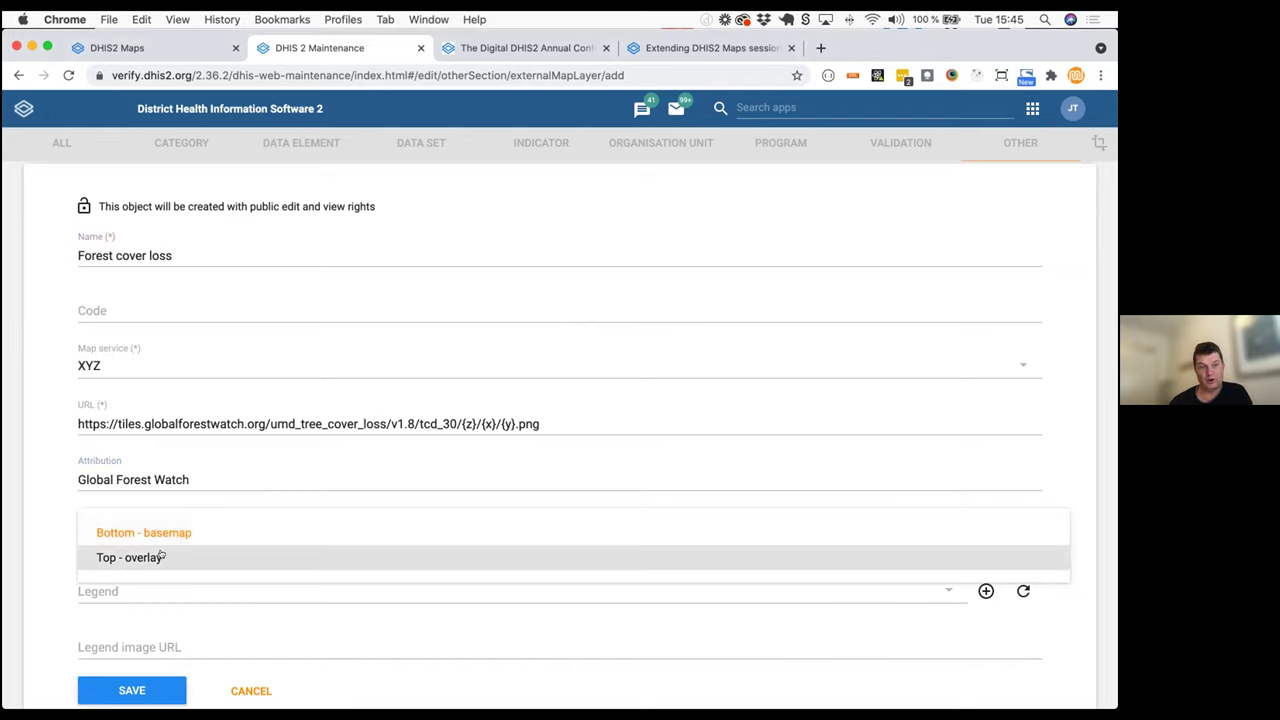
click(160, 557)
Check the available legends, leave the legend and legend image URL empty, and save the Forest cover loss layer
scroll(170, 570, down, 2)
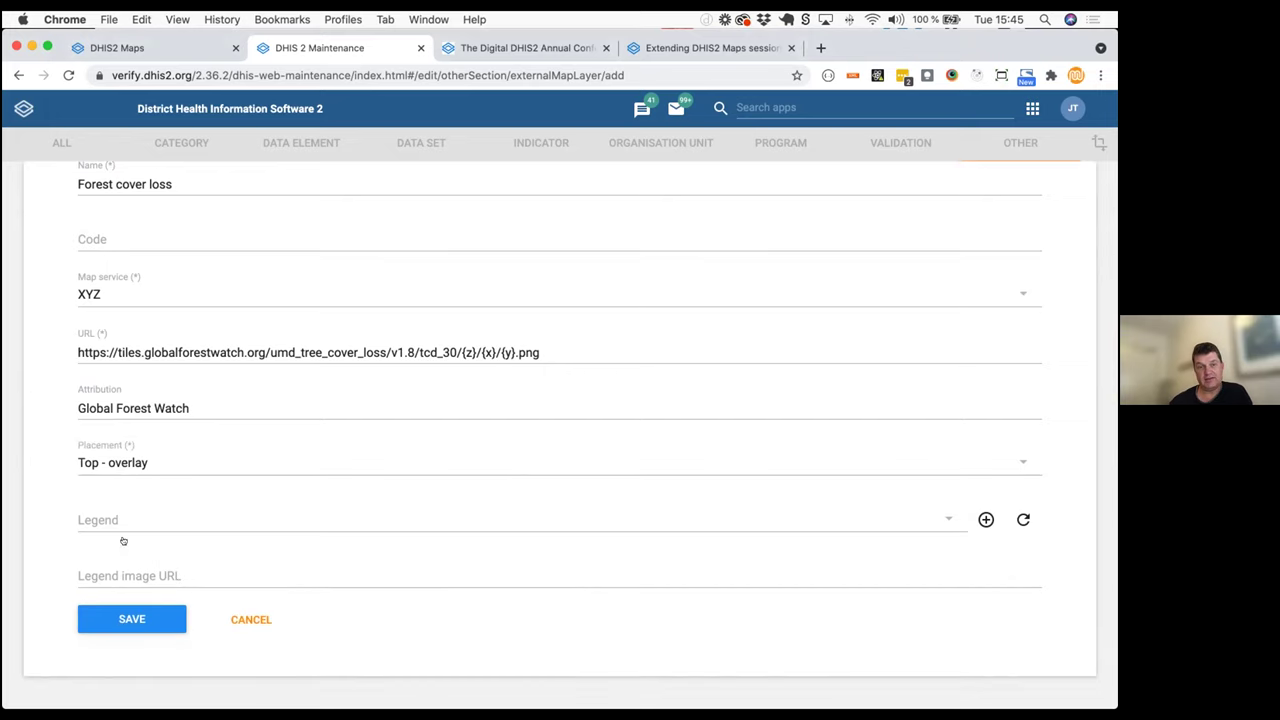
click(948, 519)
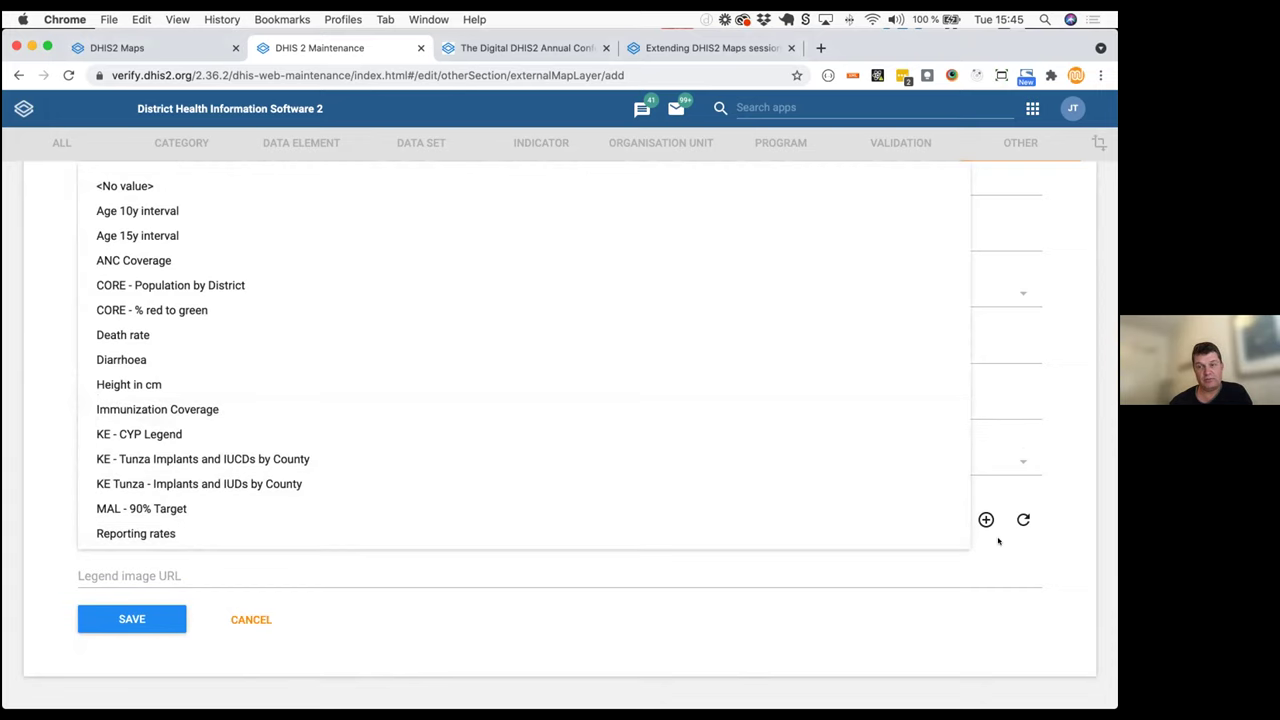
click(887, 579)
click(177, 575)
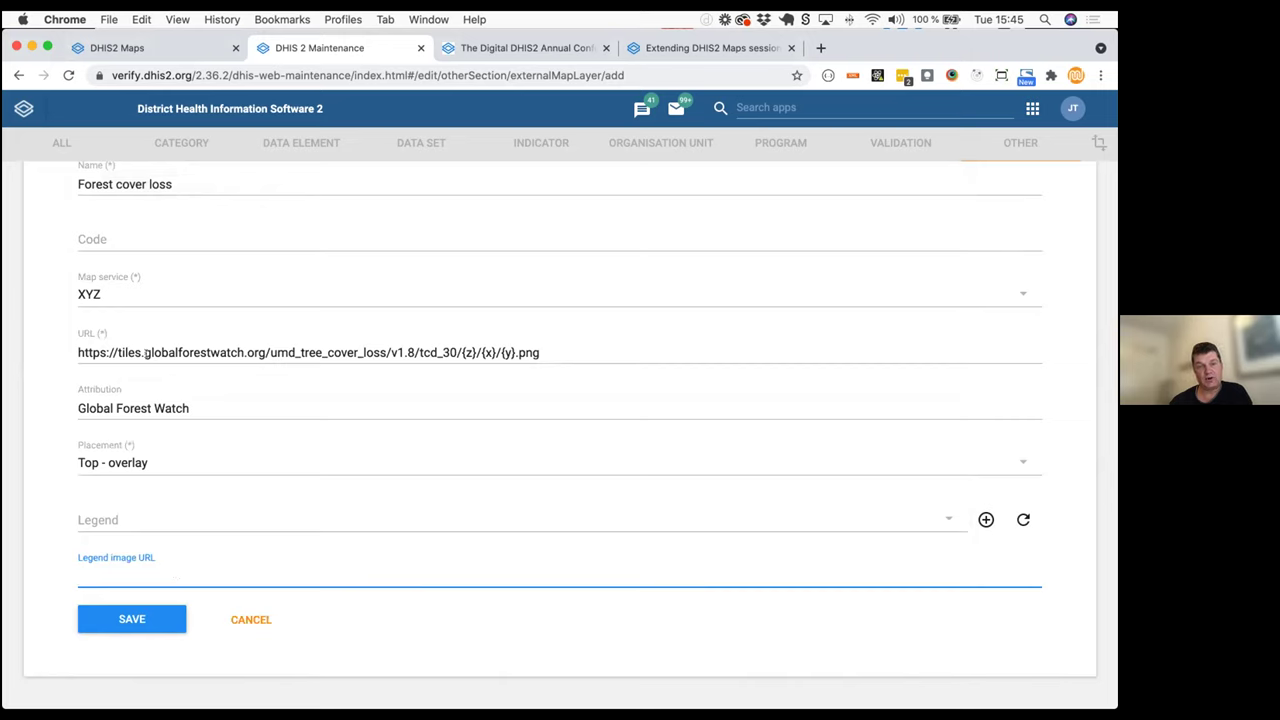
click(138, 620)
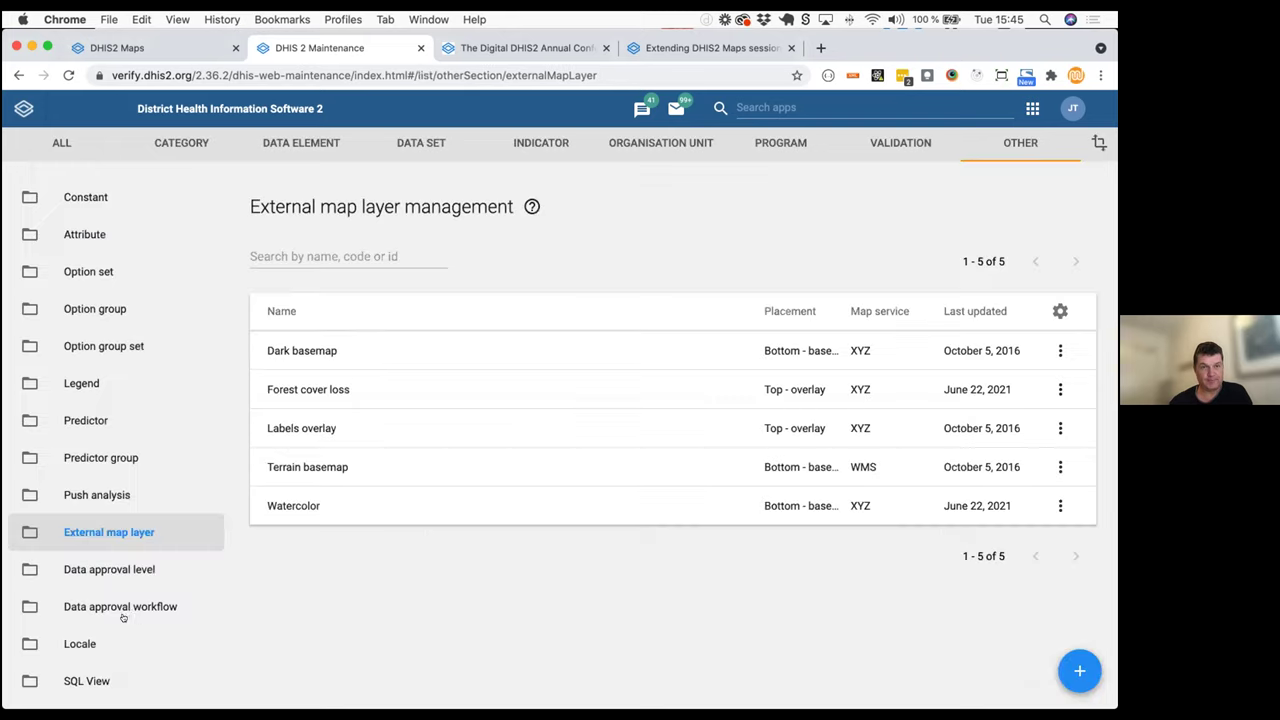
Switch to DHIS2 Maps, reload it, and choose the external Watercolor layer as the basemap
click(145, 54)
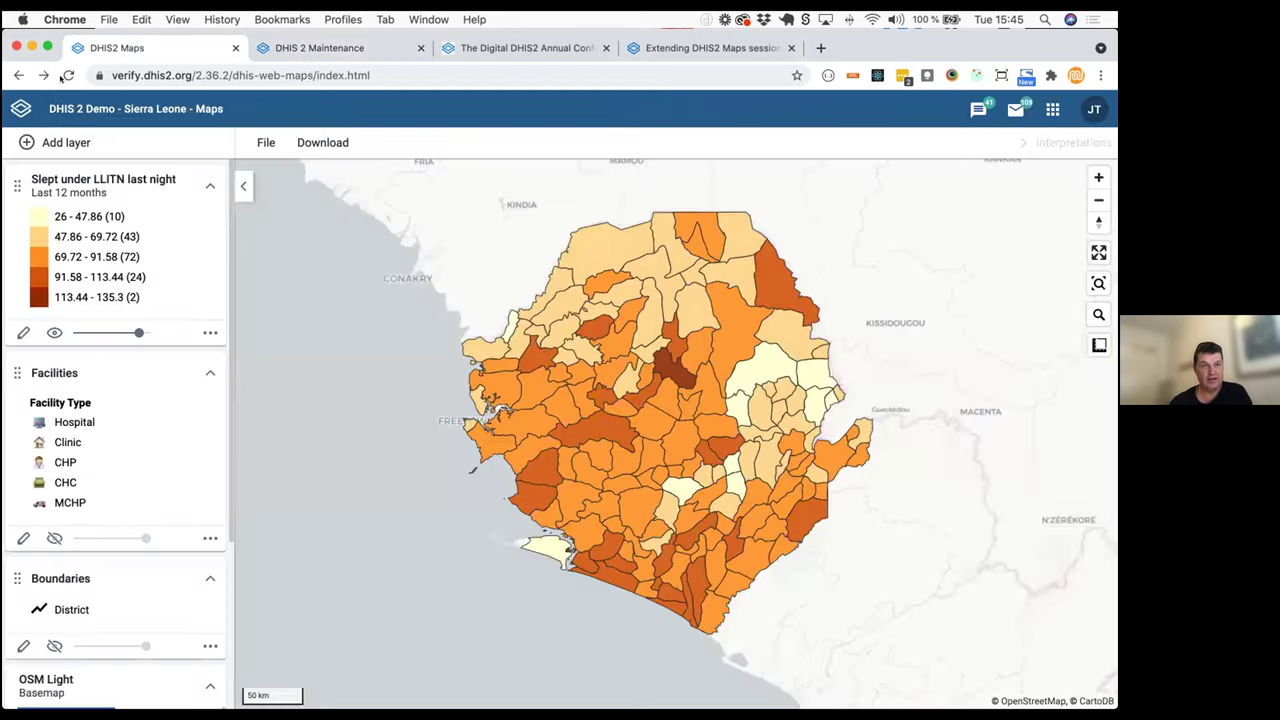
click(68, 75)
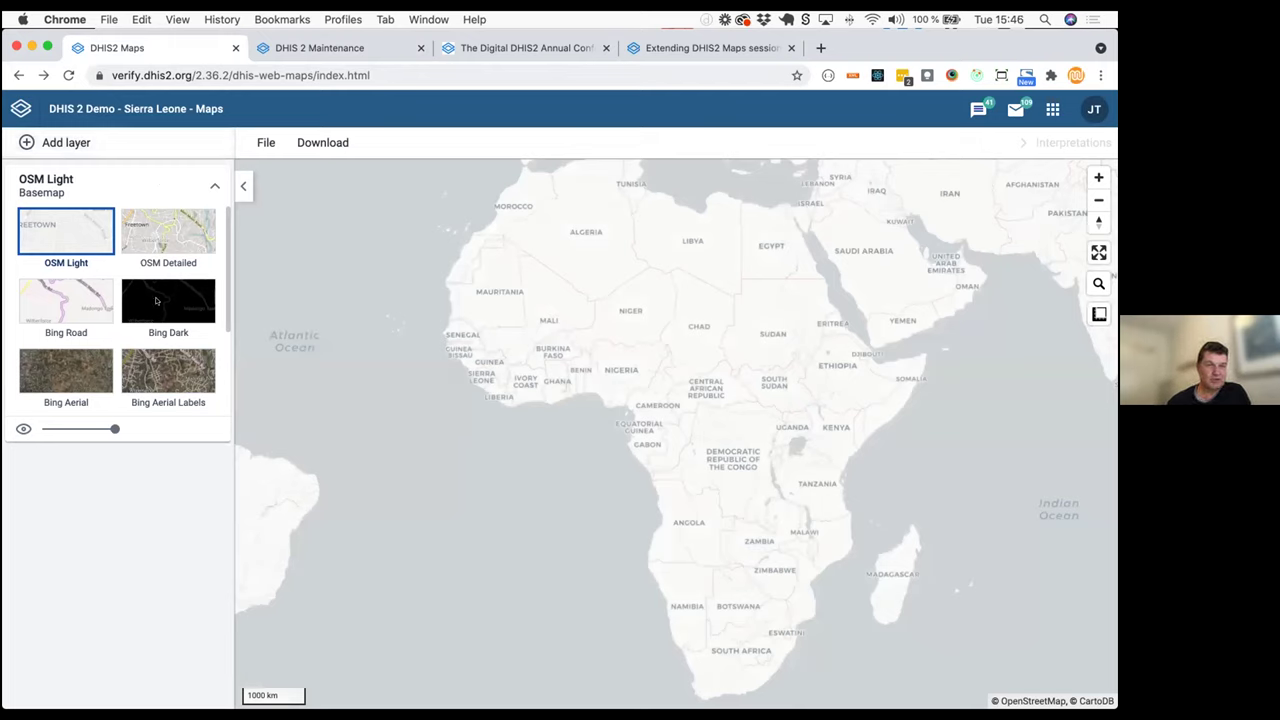
scroll(112, 296, down, 3)
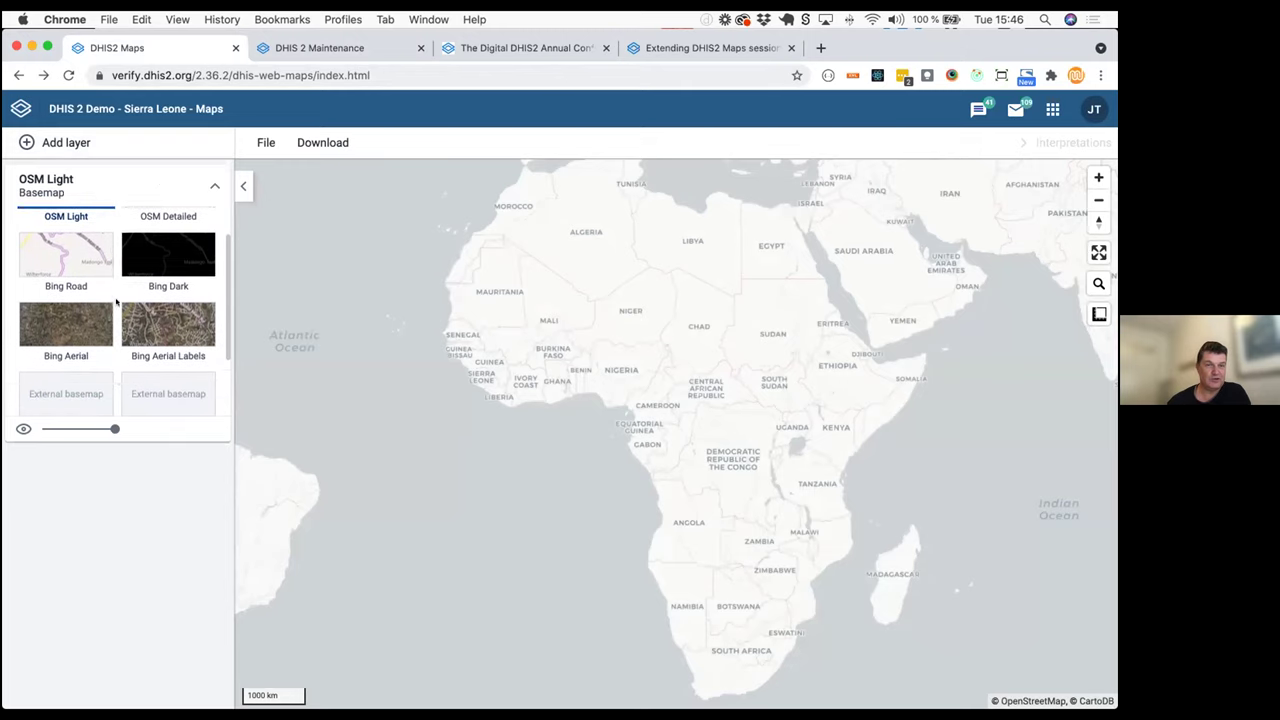
scroll(116, 301, up, 2)
scroll(116, 301, down, 2)
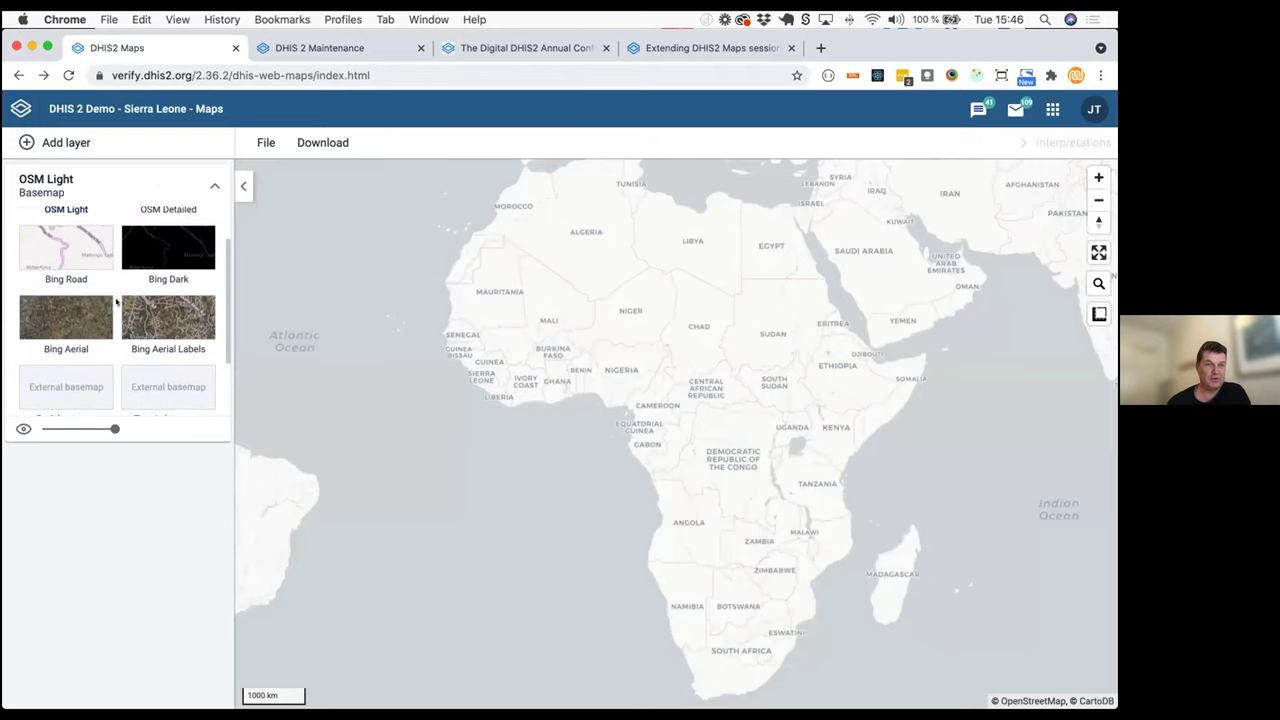
scroll(121, 393, down, 1)
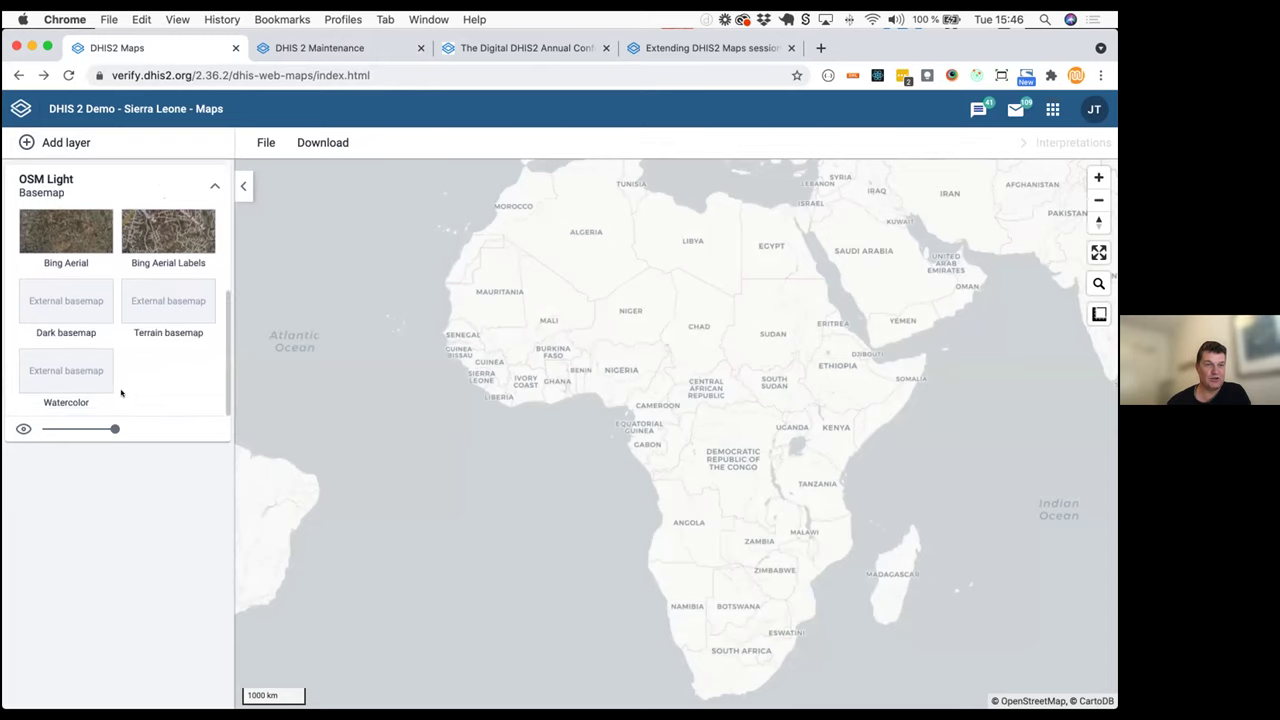
click(69, 376)
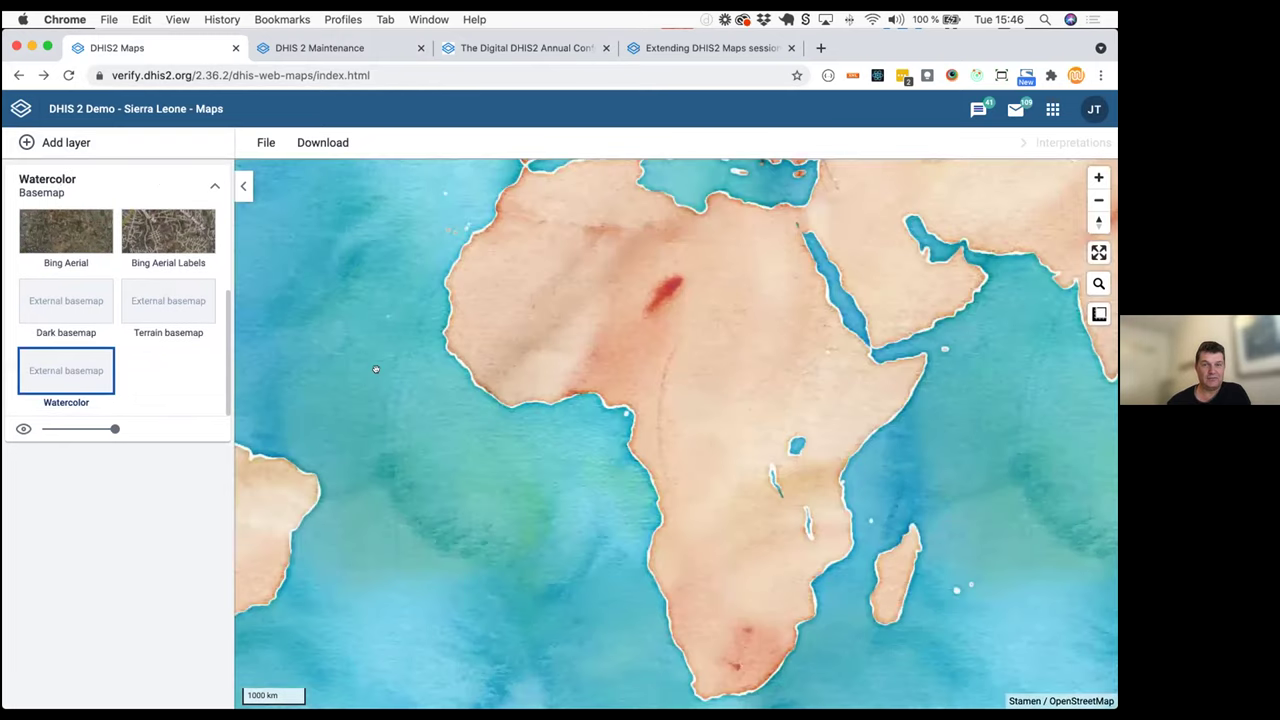
Examine the Watercolor basemap from Europe down to street detail in the city at the head of the southern Norwegian fjord, and back out
drag(499, 258, 483, 425)
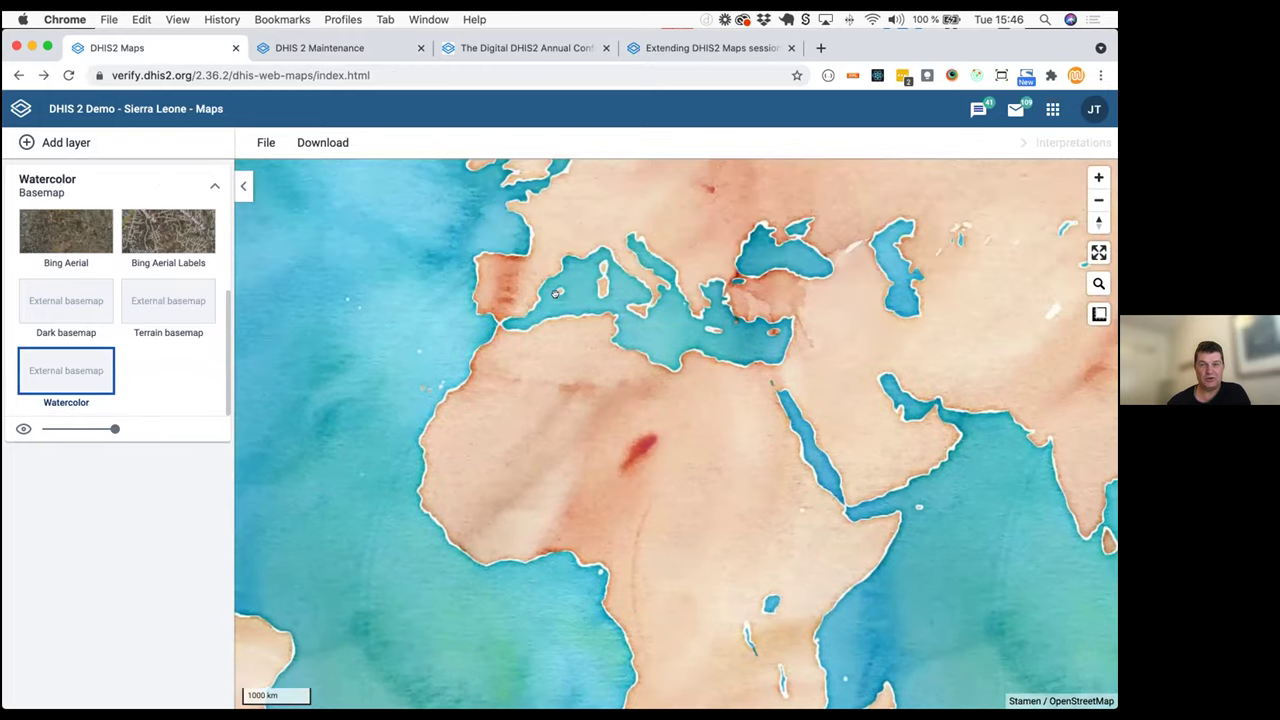
scroll(579, 311, up, 3)
drag(579, 311, 600, 360)
drag(620, 250, 655, 291)
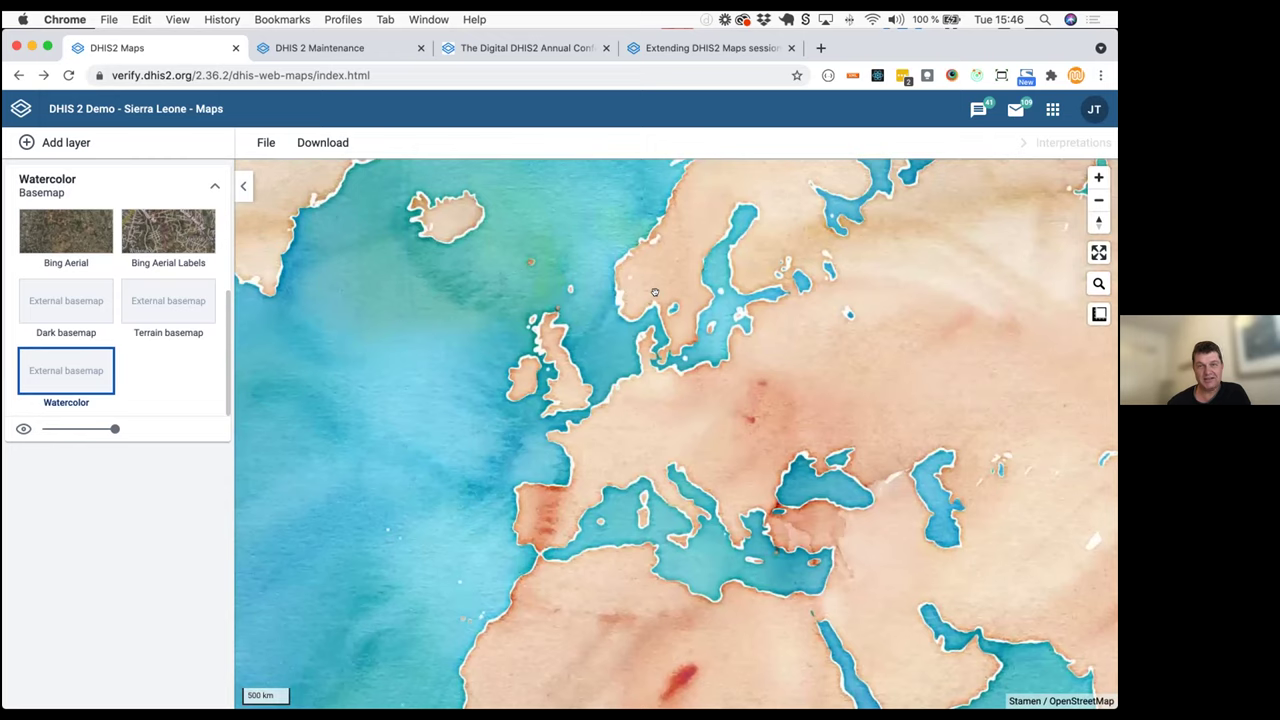
scroll(654, 293, up, 2)
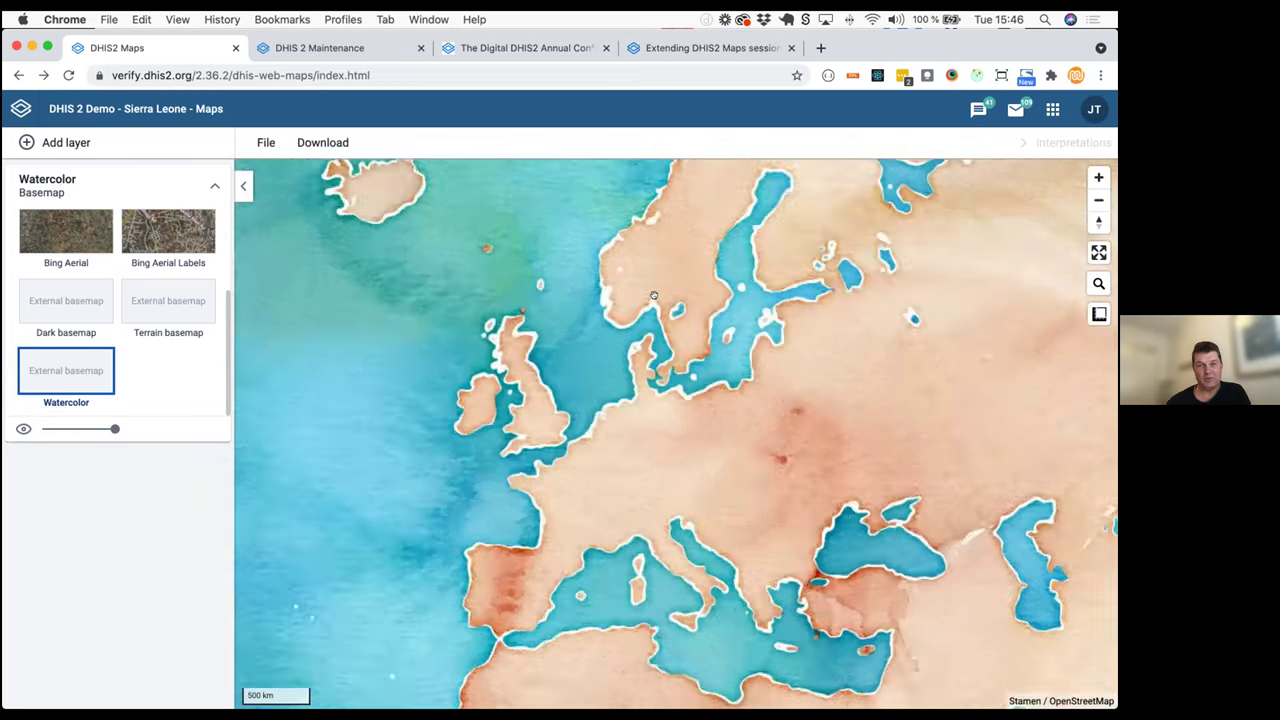
scroll(654, 293, up, 3)
scroll(650, 287, up, 3)
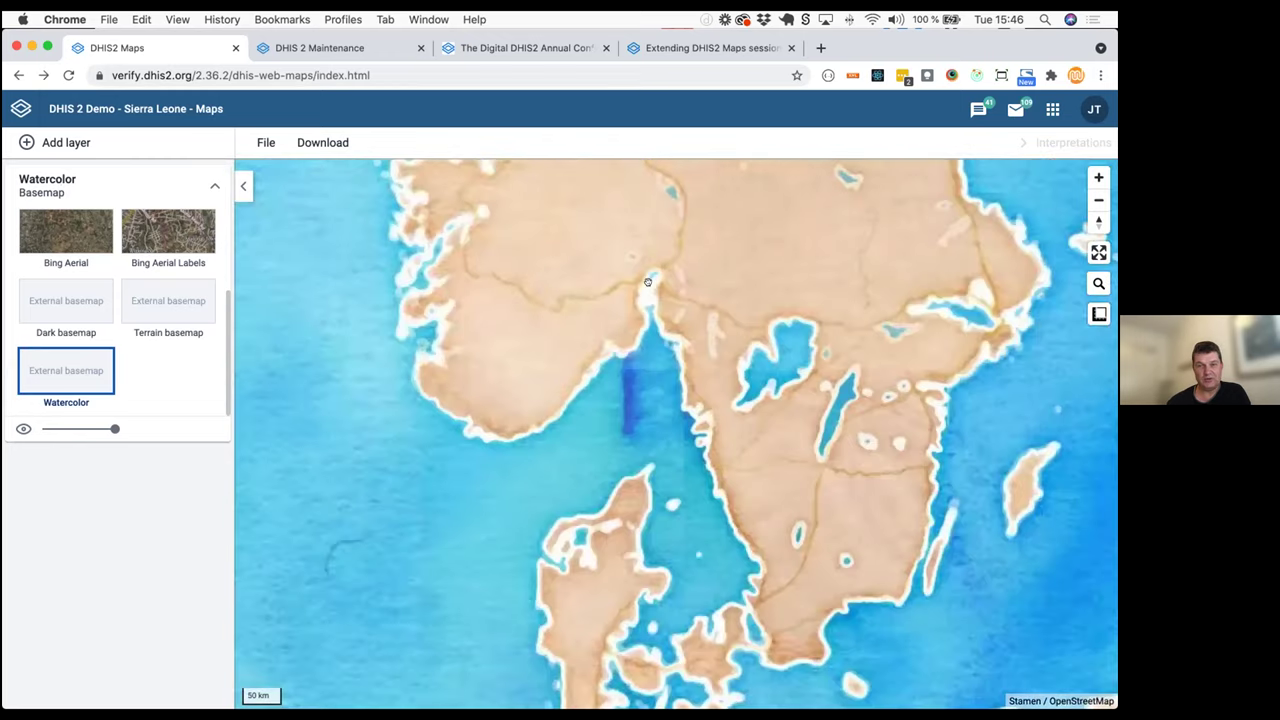
scroll(648, 283, up, 3)
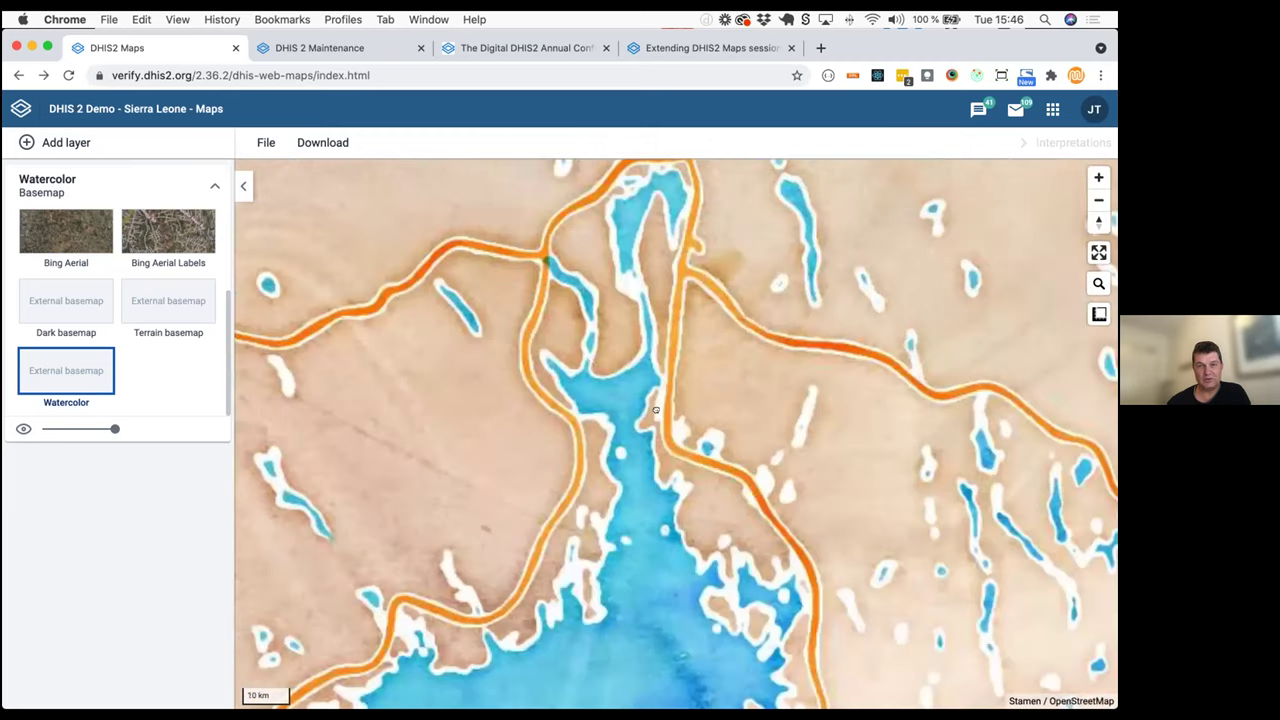
scroll(668, 330, down, 1)
scroll(684, 323, up, 3)
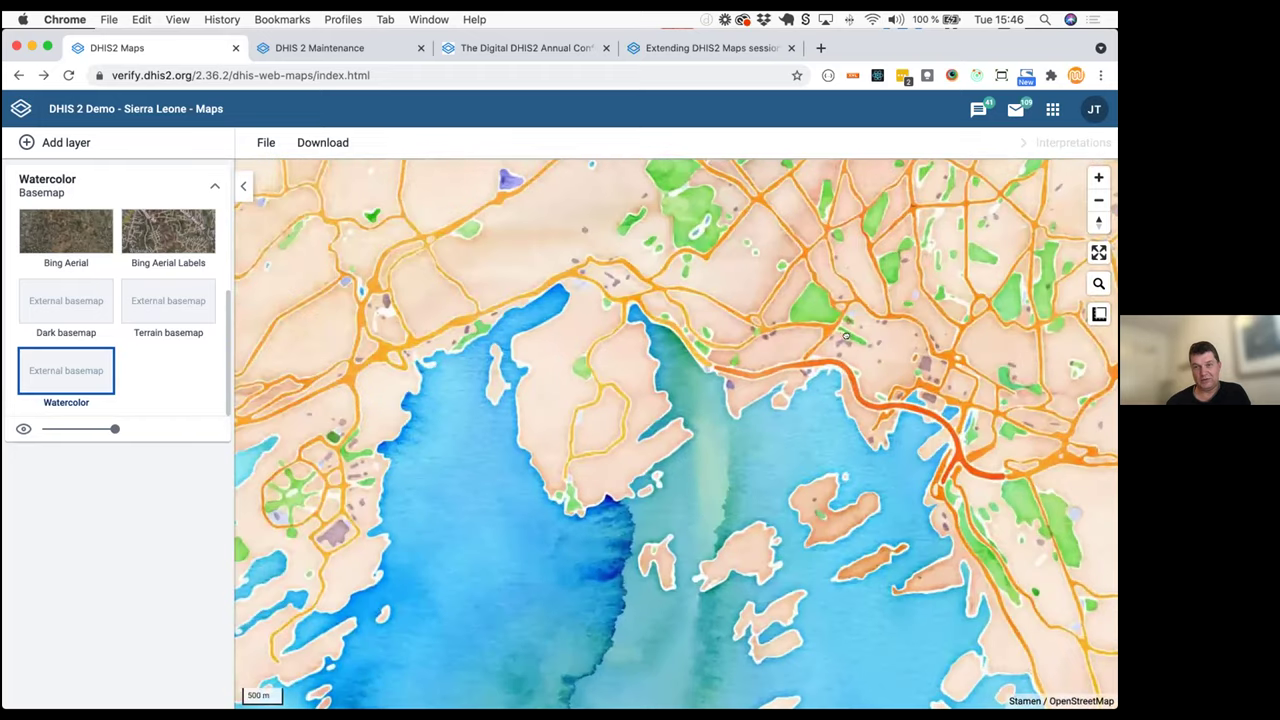
drag(845, 336, 732, 372)
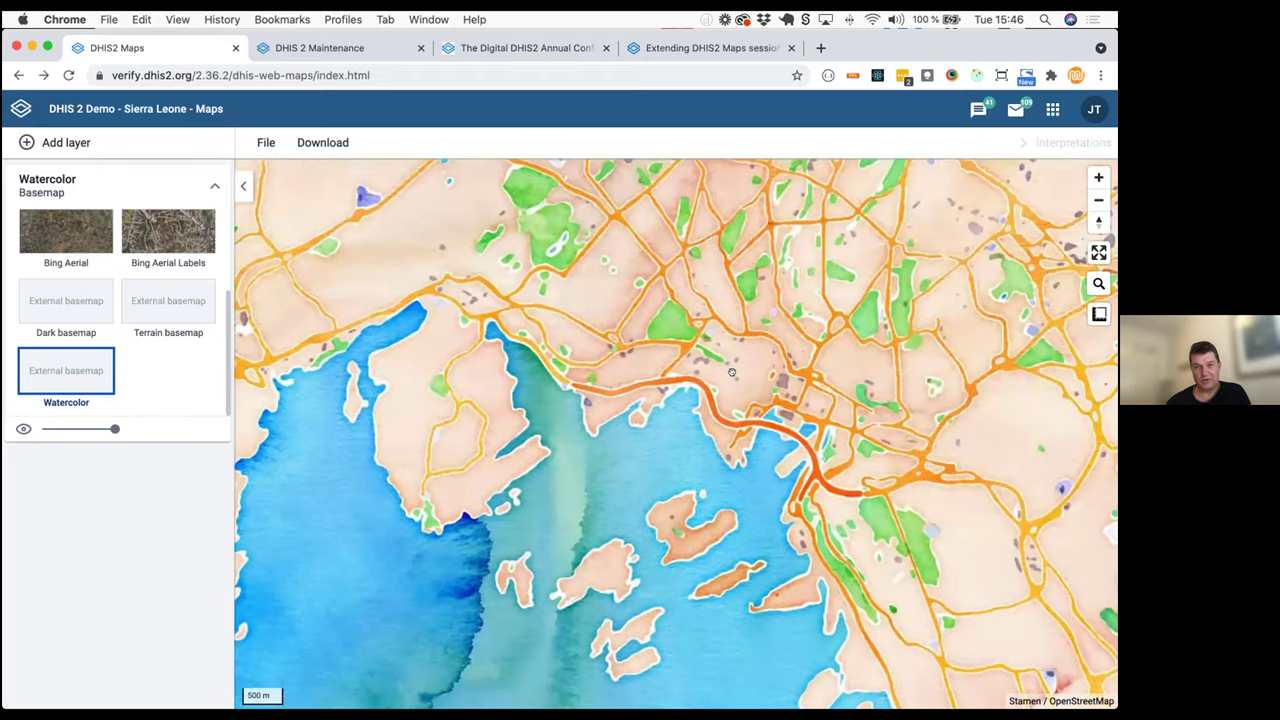
scroll(732, 372, up, 3)
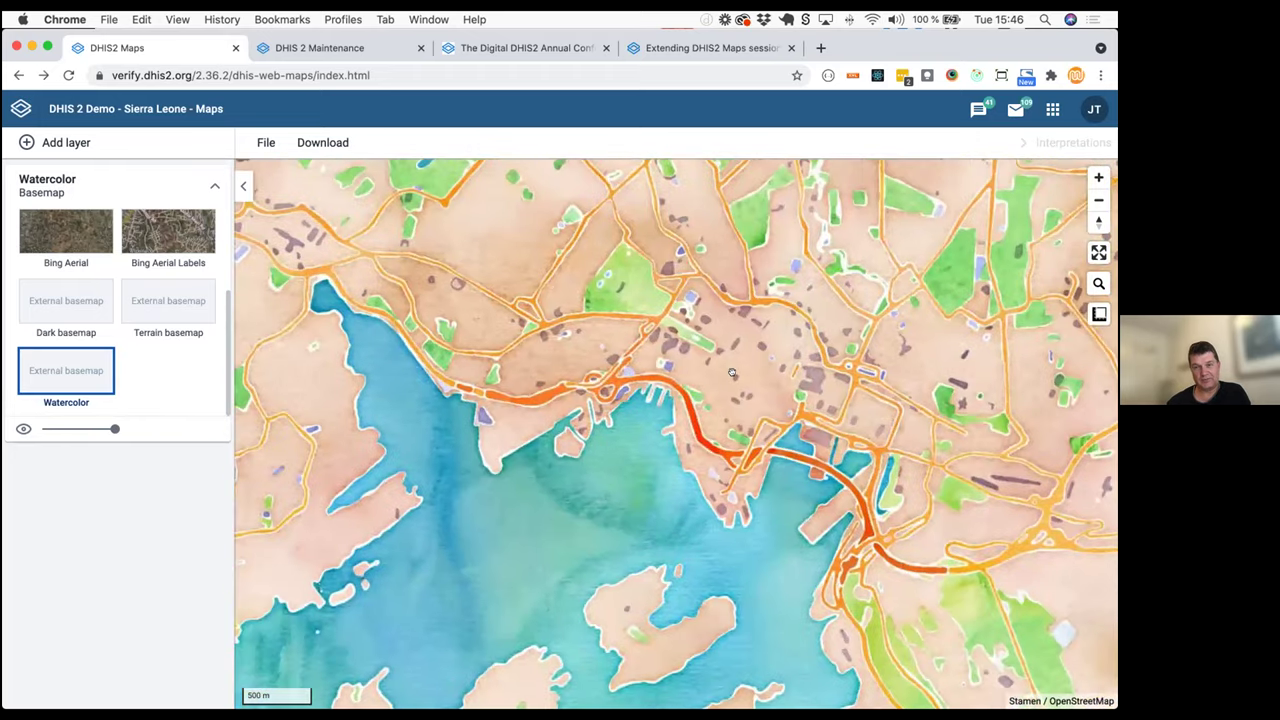
scroll(732, 372, up, 2)
scroll(655, 381, up, 1)
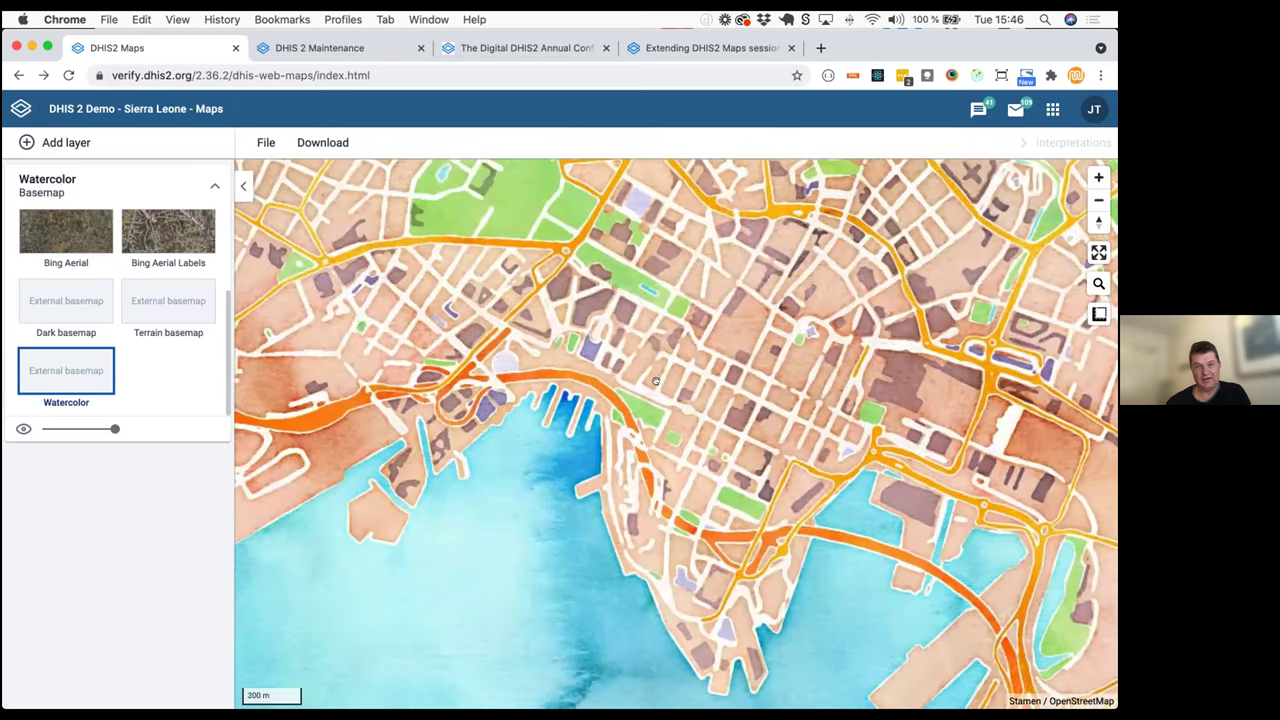
drag(644, 398, 596, 393)
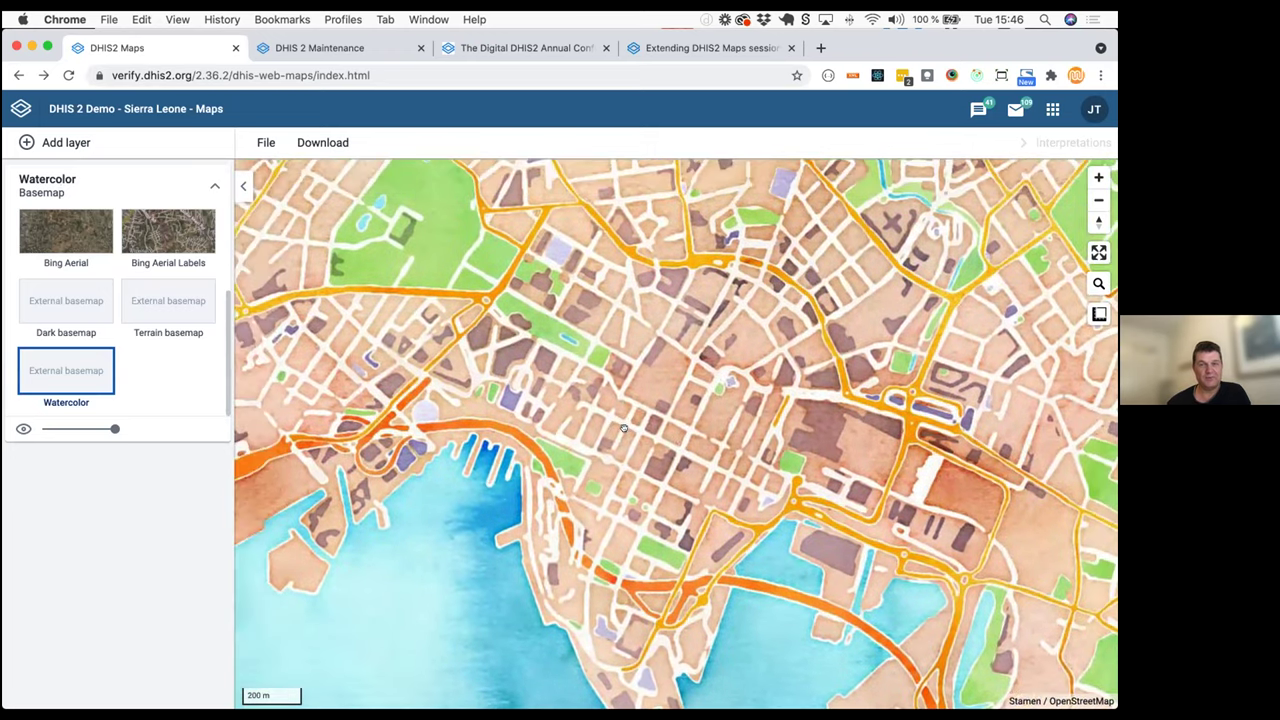
scroll(623, 428, down, 1)
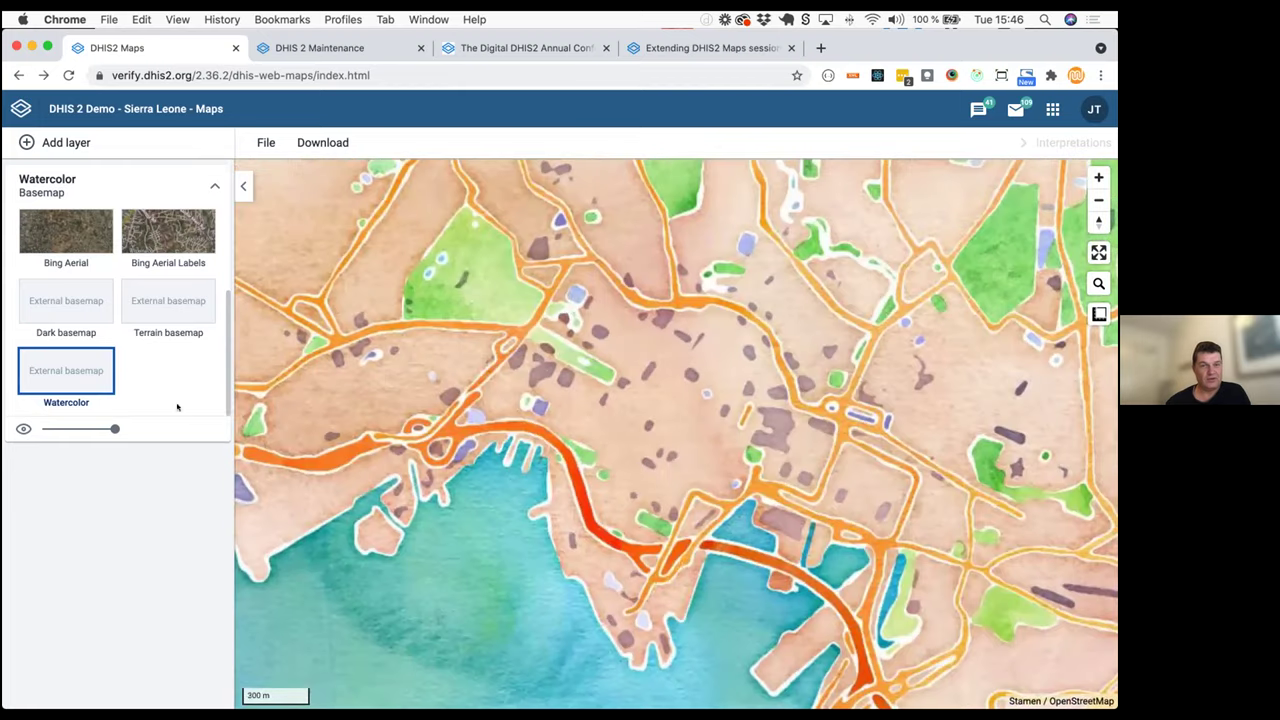
scroll(475, 403, down, 10)
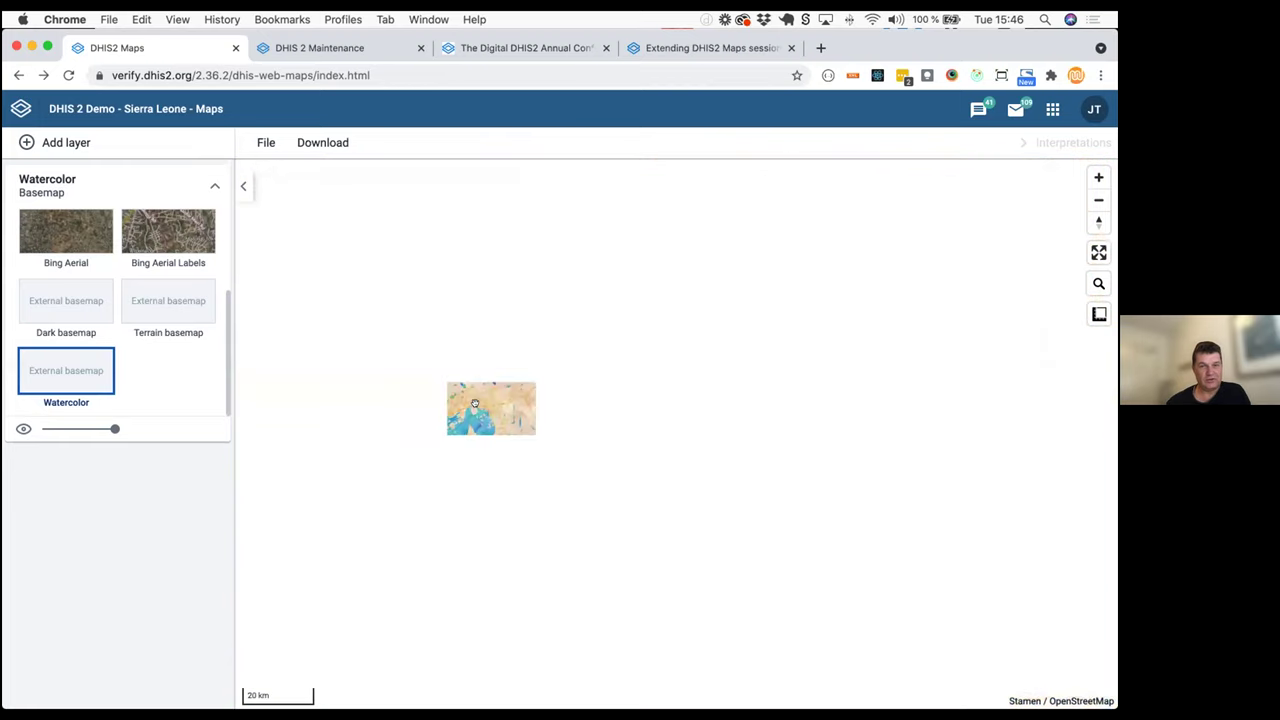
scroll(475, 403, down, 2)
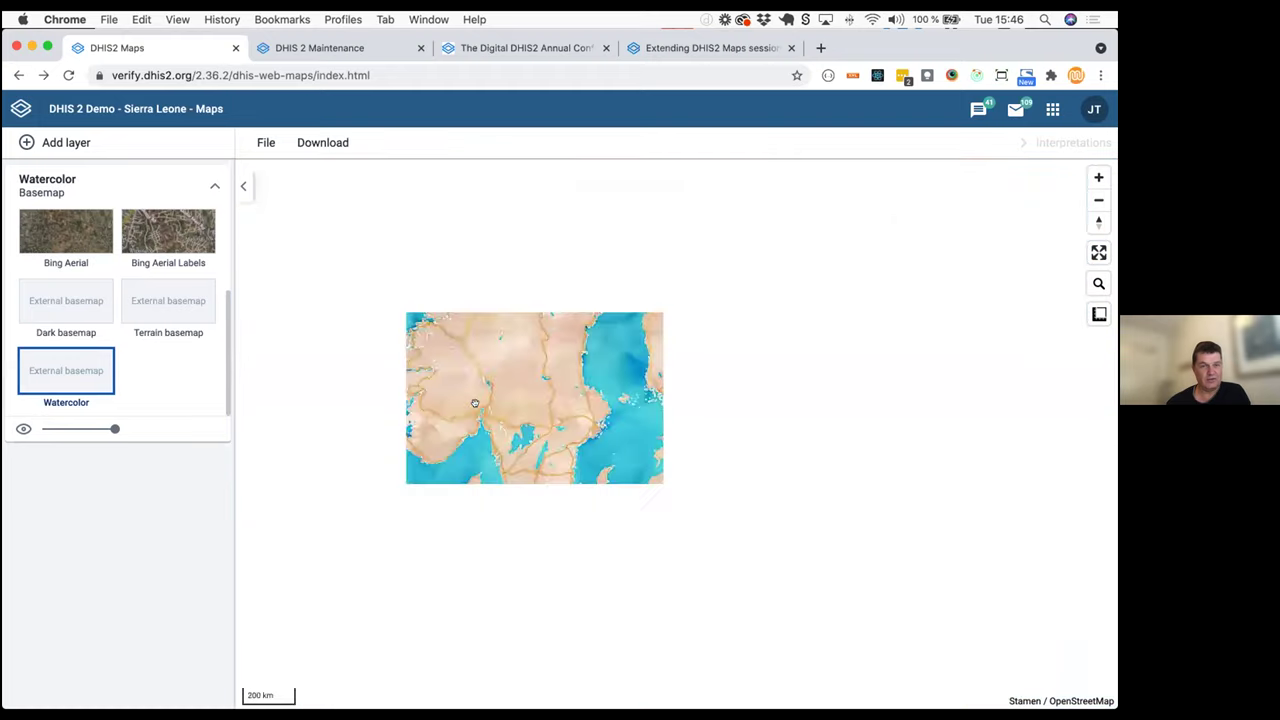
Switch the basemap to Terrain basemap and inspect the relief of southern Norway
click(160, 302)
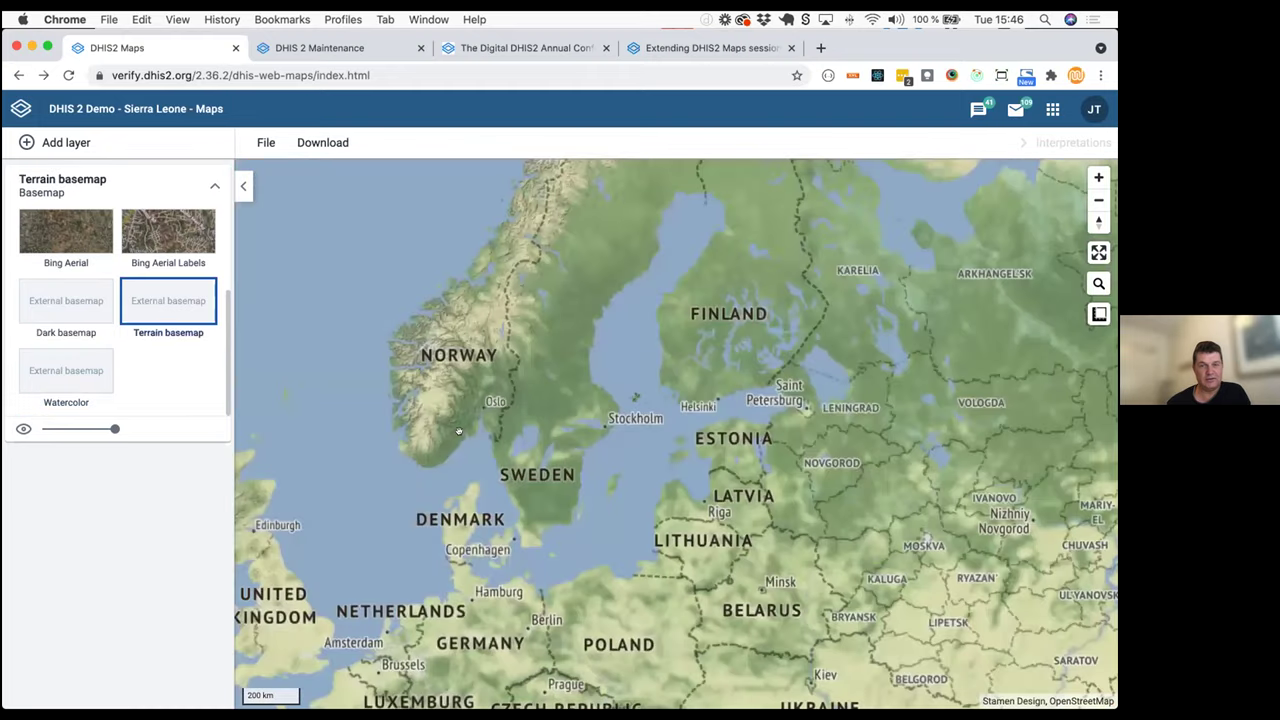
scroll(437, 391, up, 3)
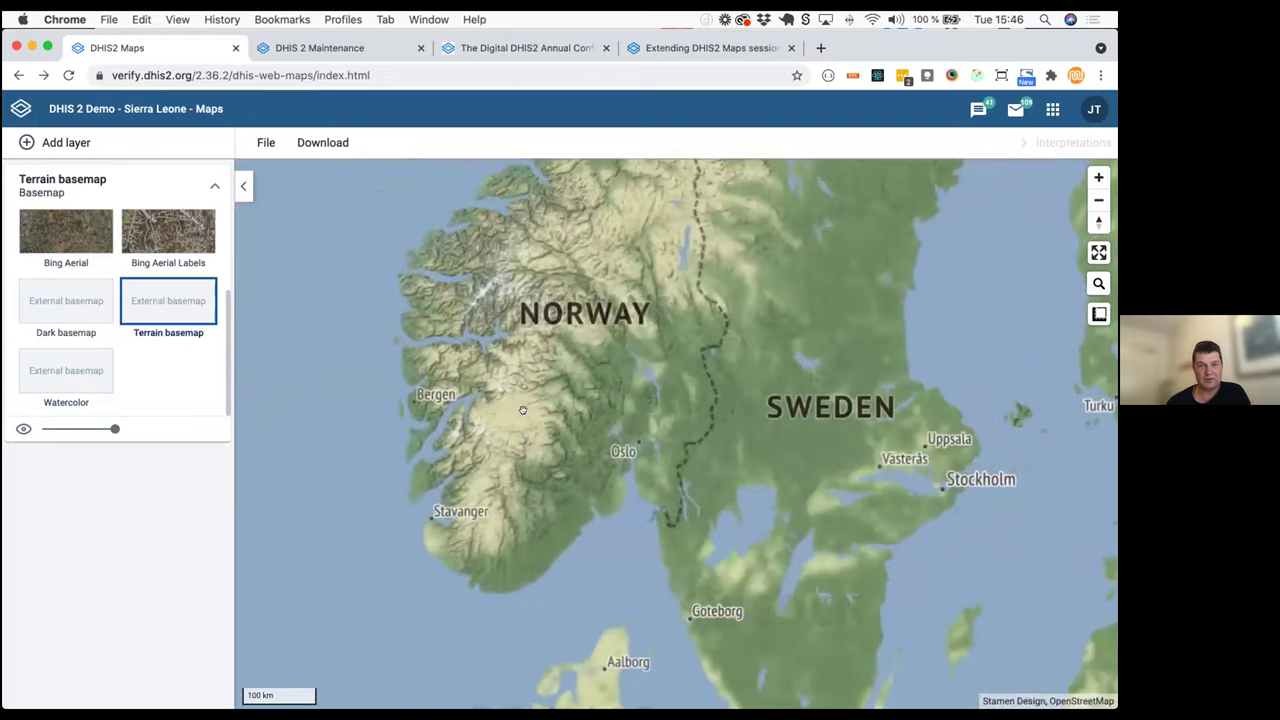
scroll(523, 415, up, 2)
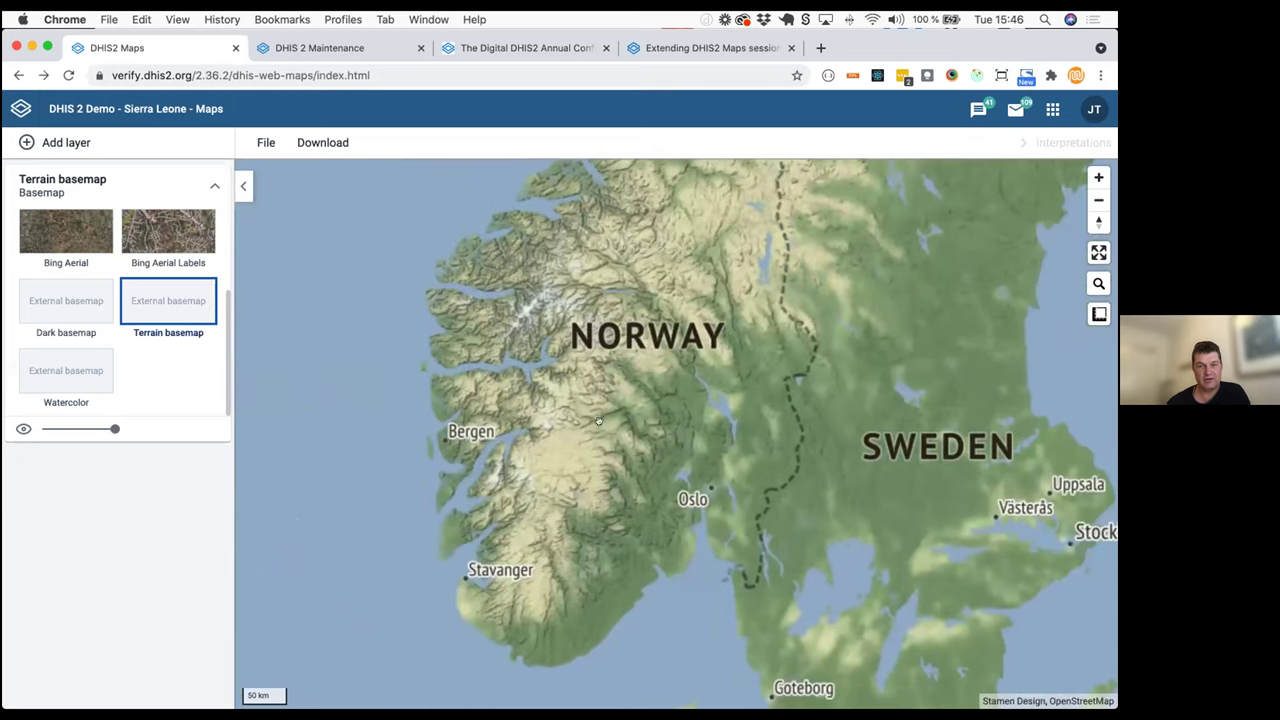
Switch the basemap to Dark basemap, inspect it over southern Norway, and review the available basemaps
click(73, 294)
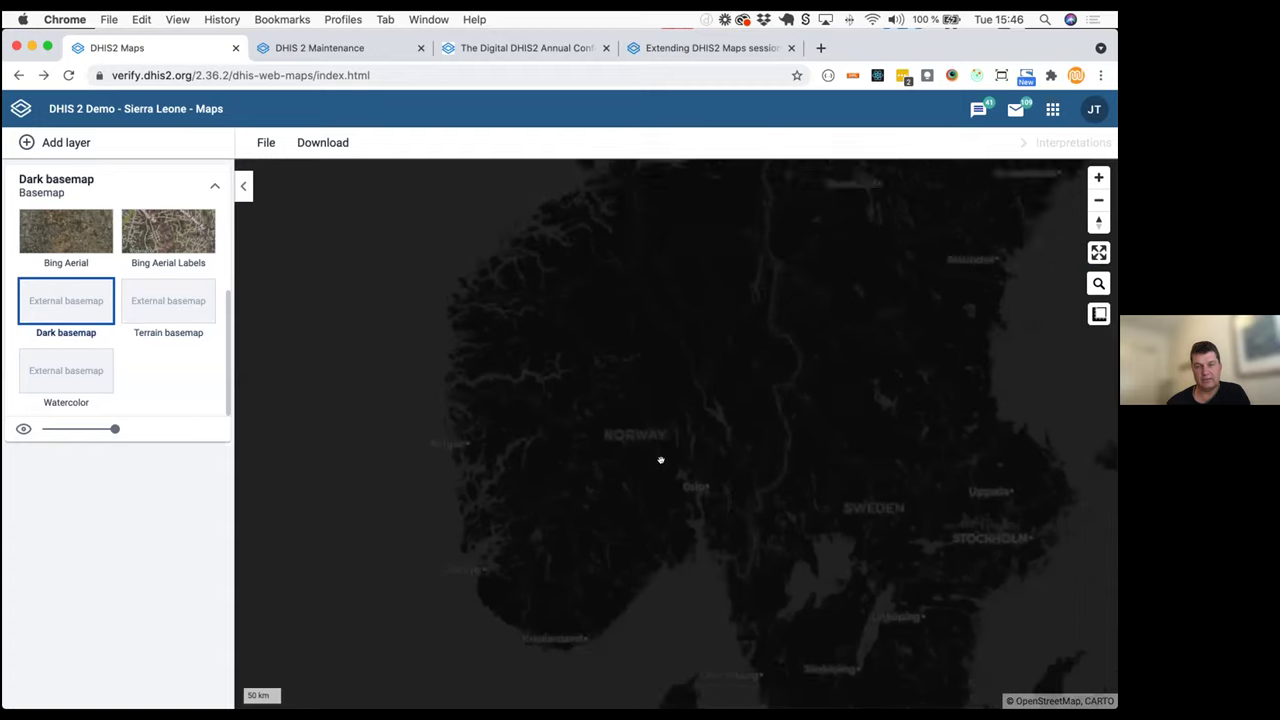
scroll(707, 471, up, 2)
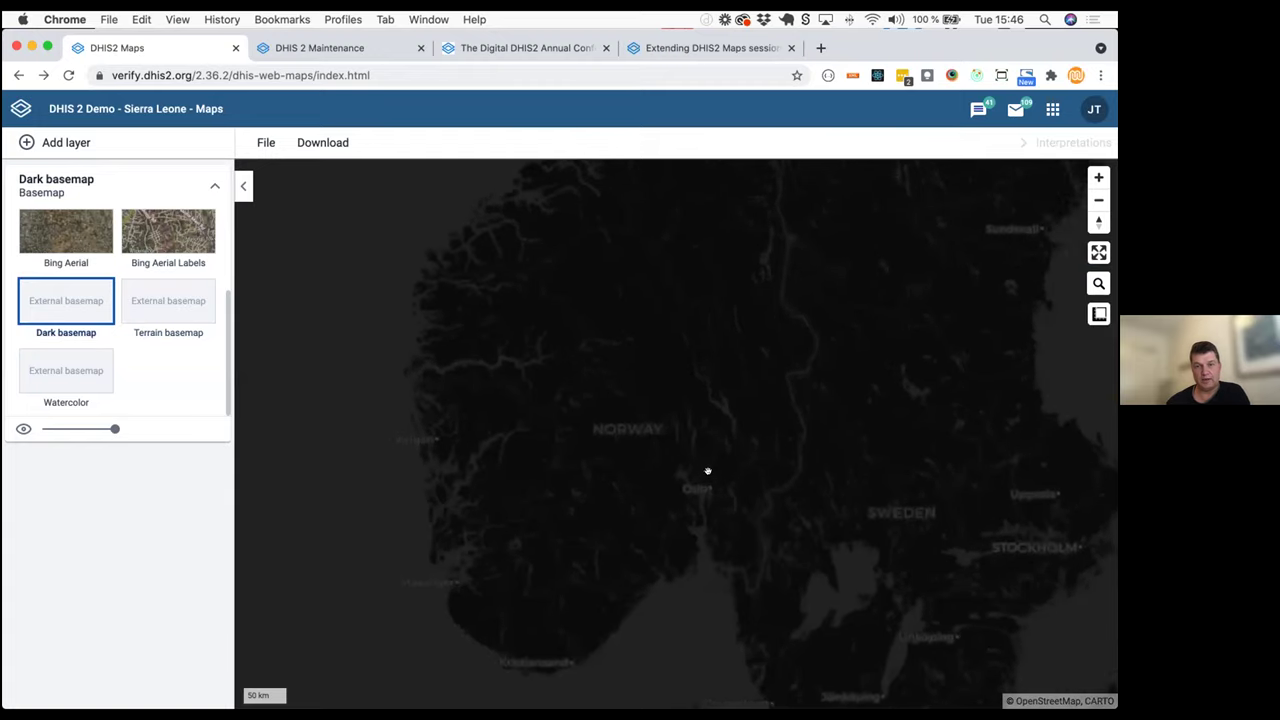
drag(720, 468, 694, 460)
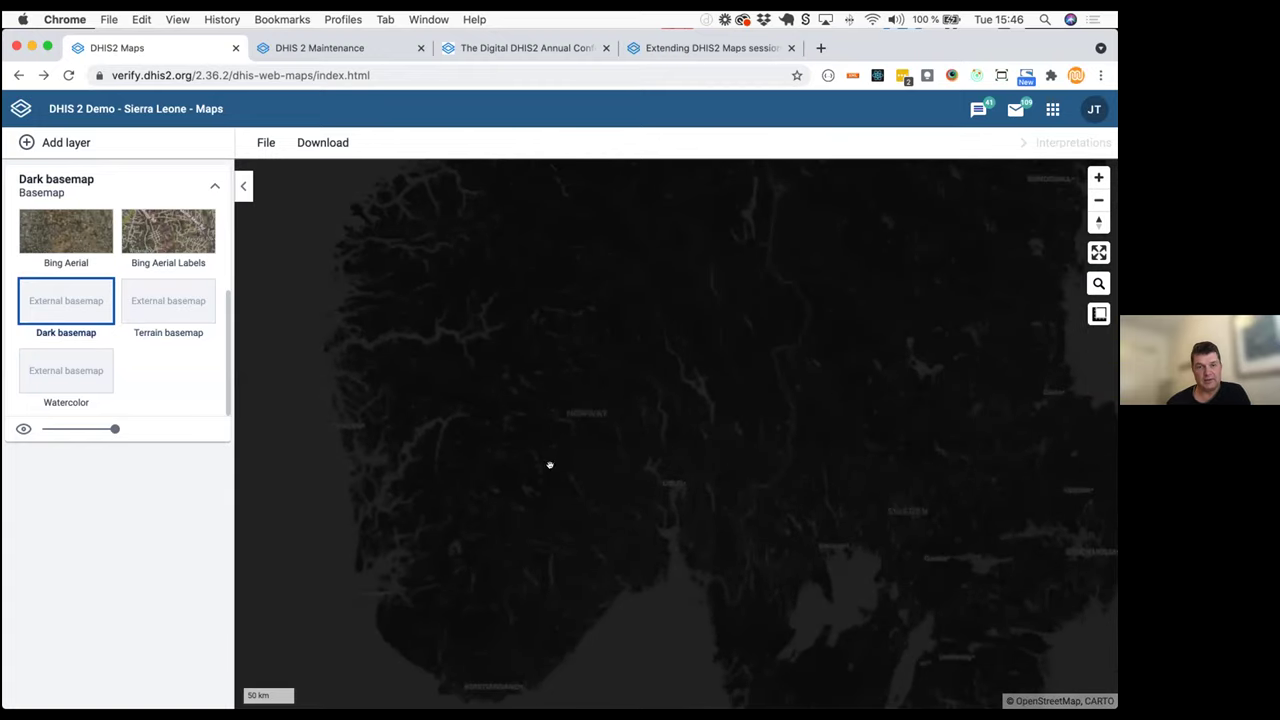
scroll(85, 307, up, 1)
scroll(85, 307, up, 1)
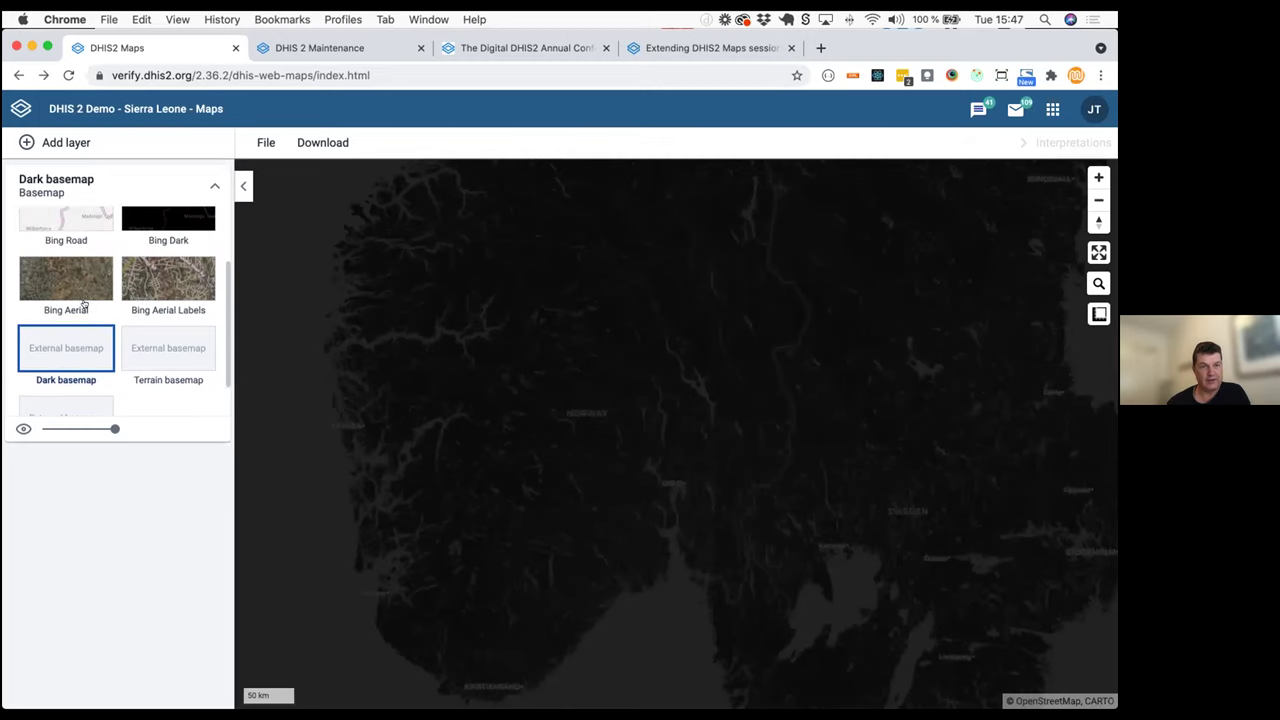
scroll(84, 297, down, 2)
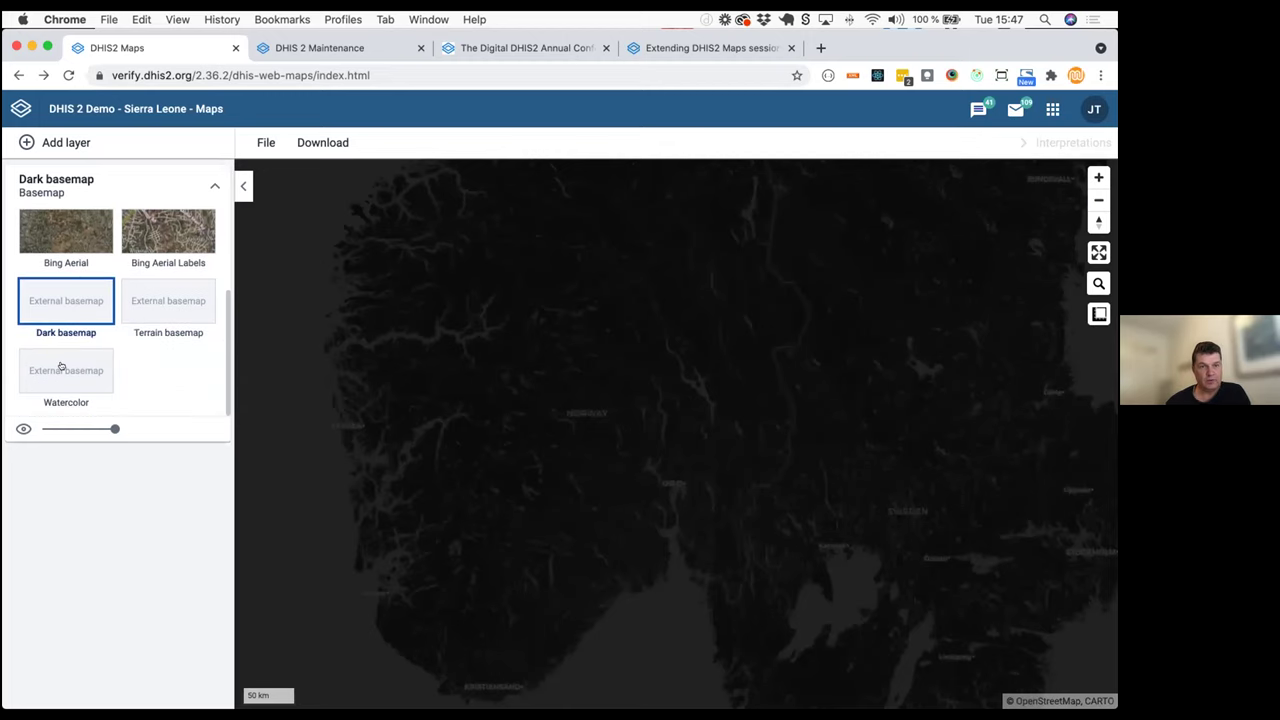
Set the basemap back to Watercolor and view the lakes and roads around Oslo in closer detail
click(61, 367)
scroll(659, 440, up, 3)
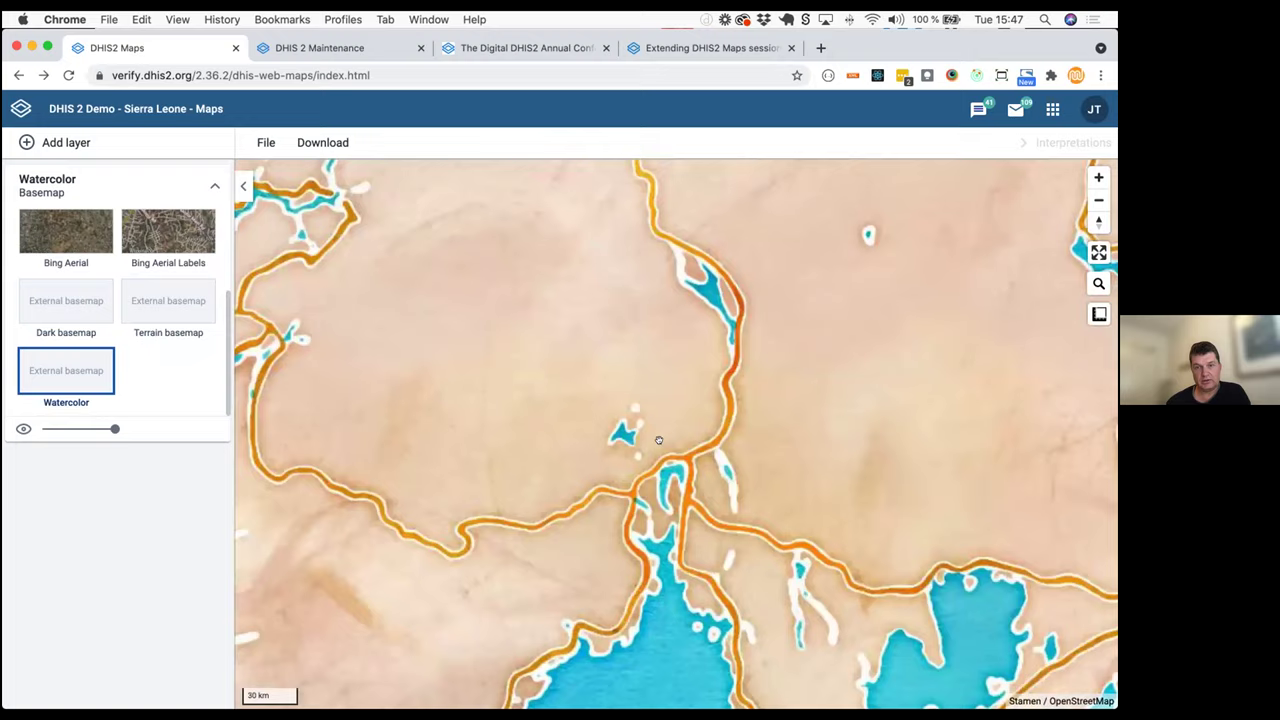
scroll(659, 440, up, 4)
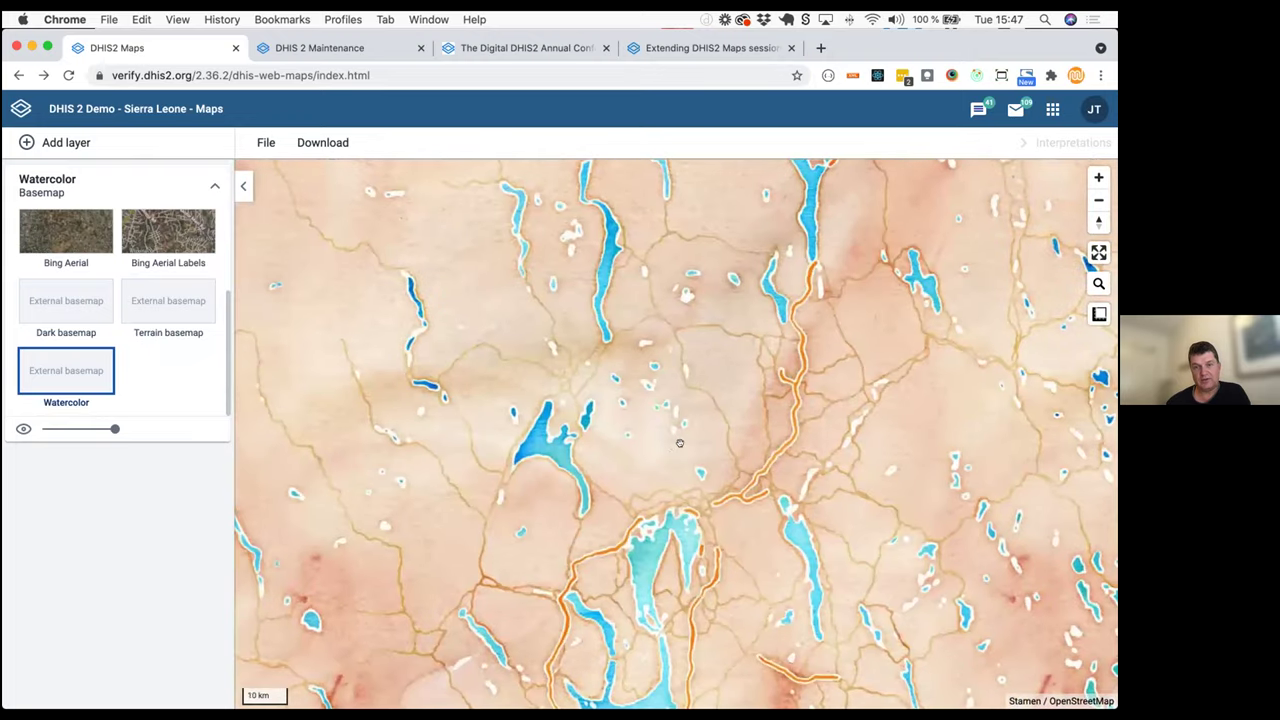
scroll(610, 445, down, 2)
scroll(531, 443, up, 3)
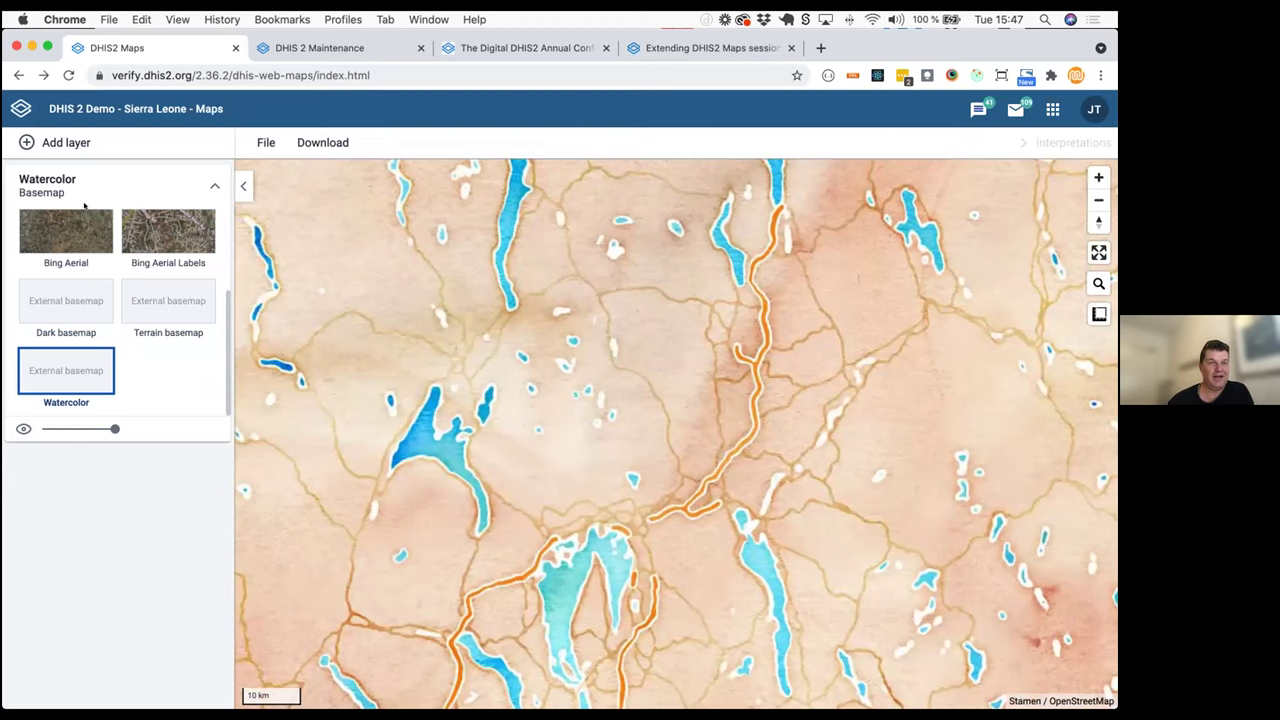
Add the external Forest cover loss layer to the map and inspect it over the forests north of Oslo
click(75, 143)
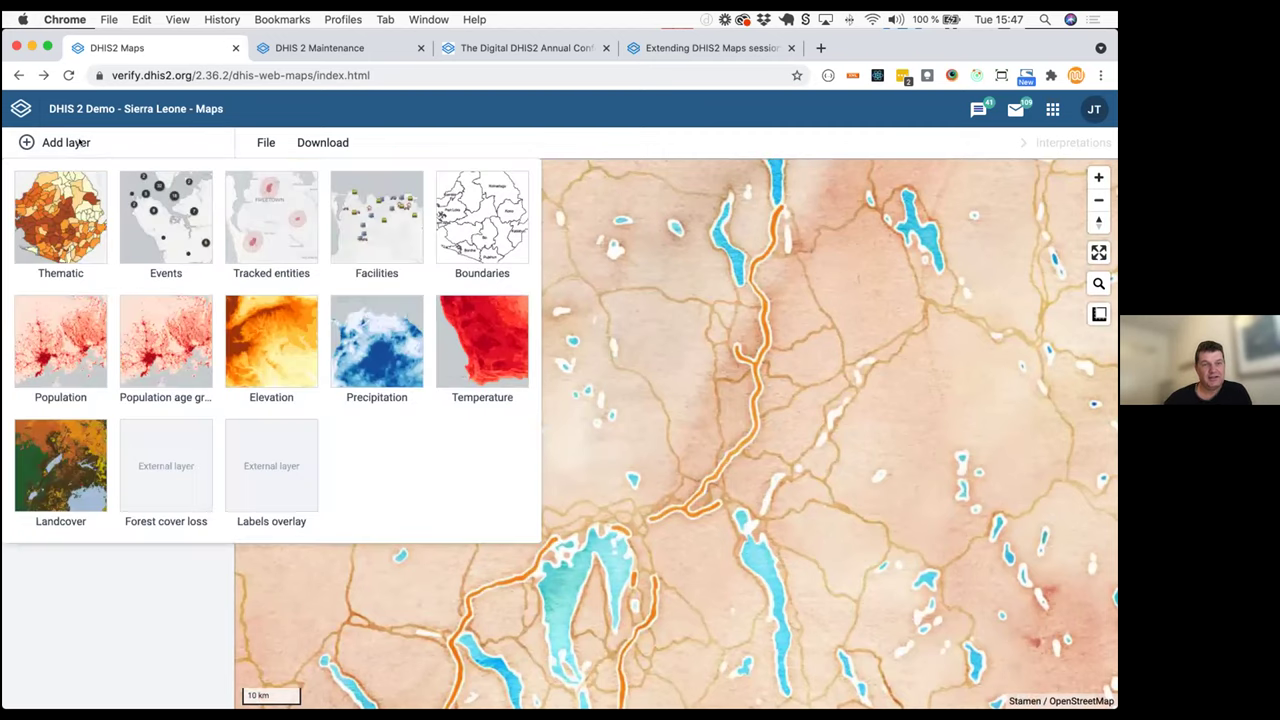
click(170, 476)
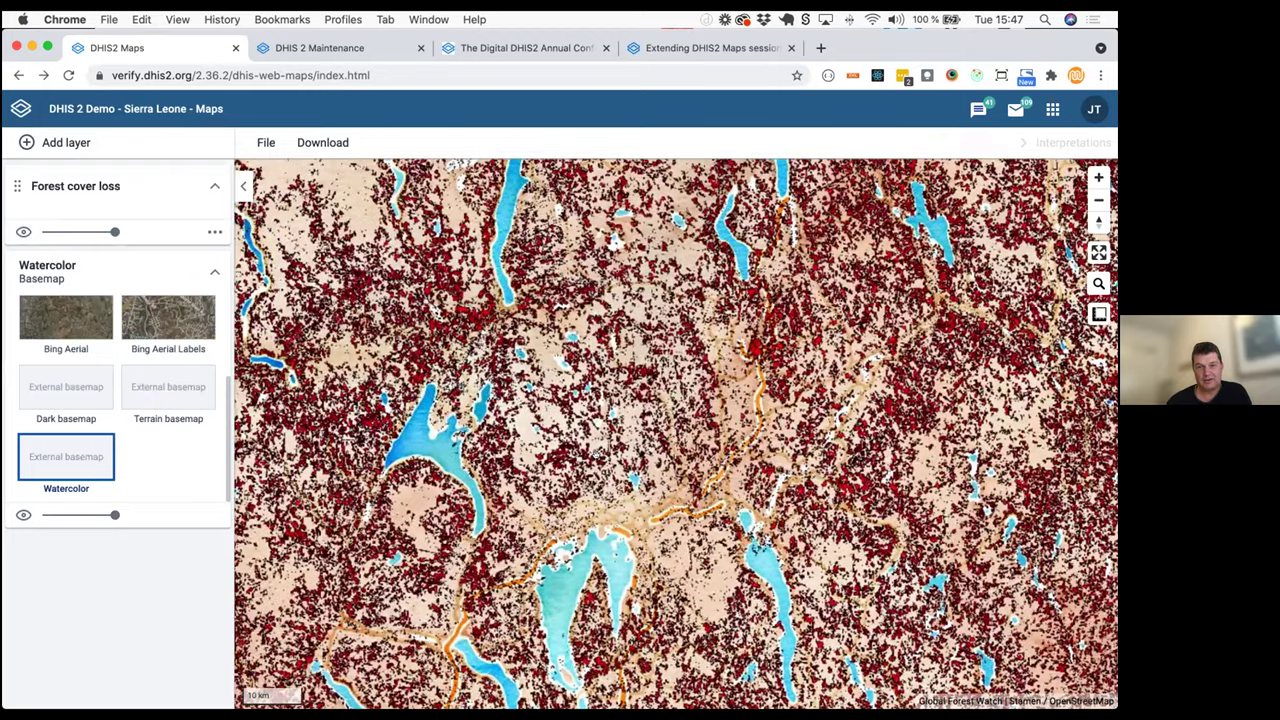
scroll(560, 470, up, 2)
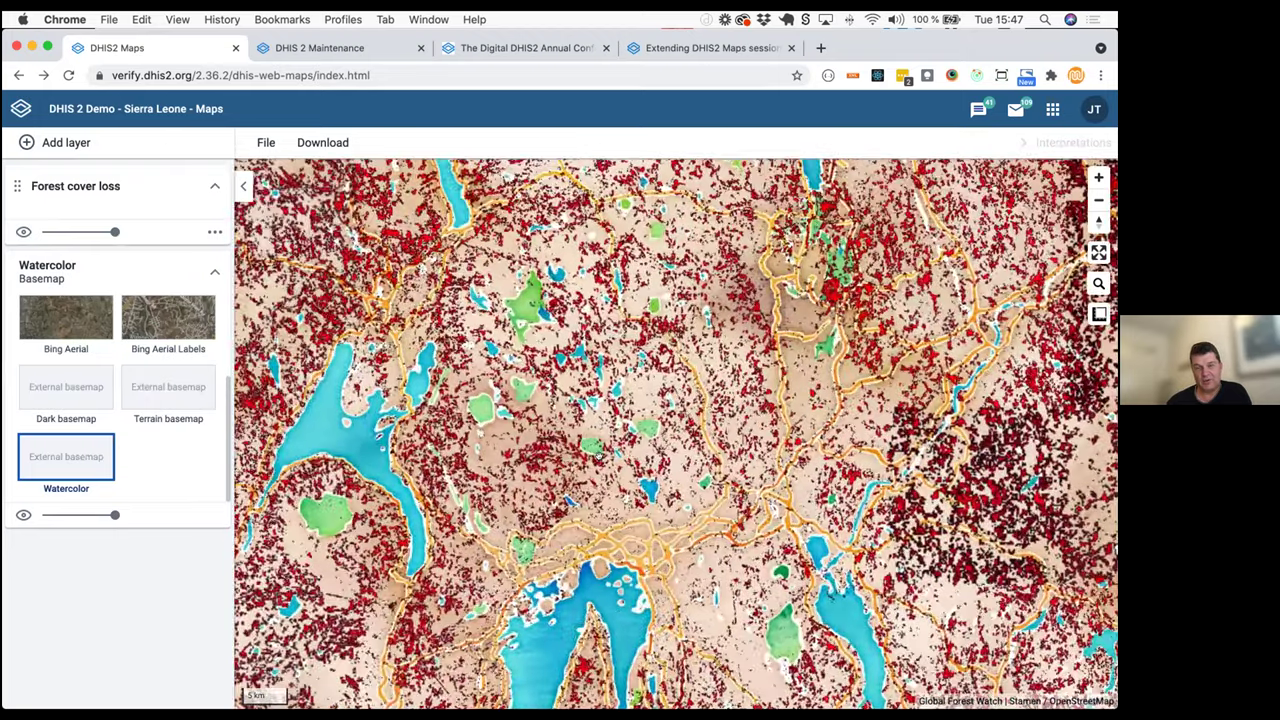
scroll(608, 459, up, 1)
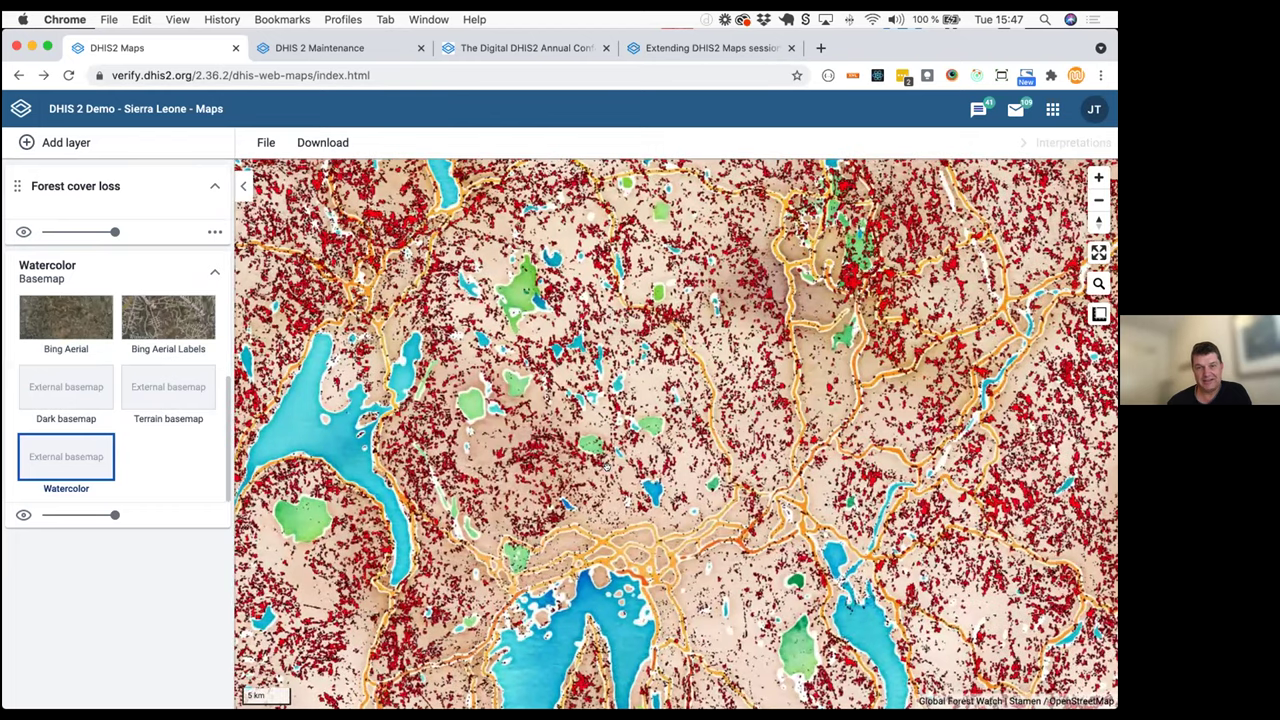
scroll(606, 465, up, 1)
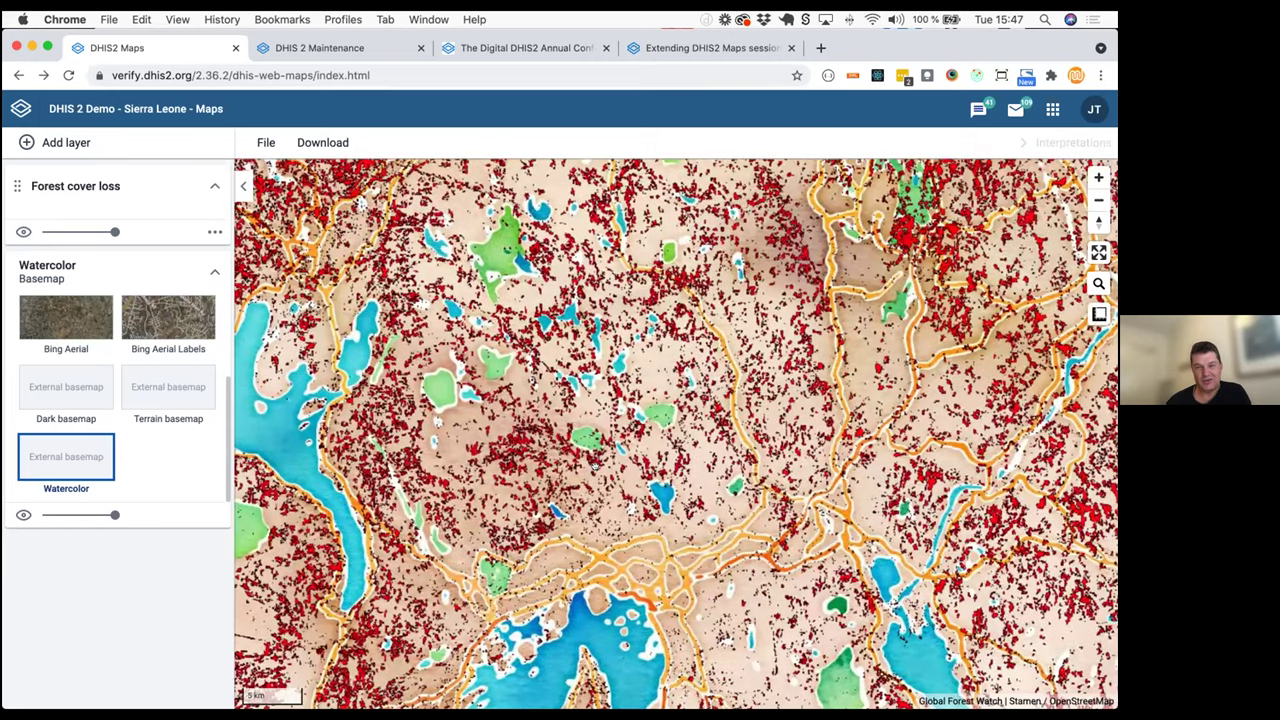
scroll(593, 470, up, 1)
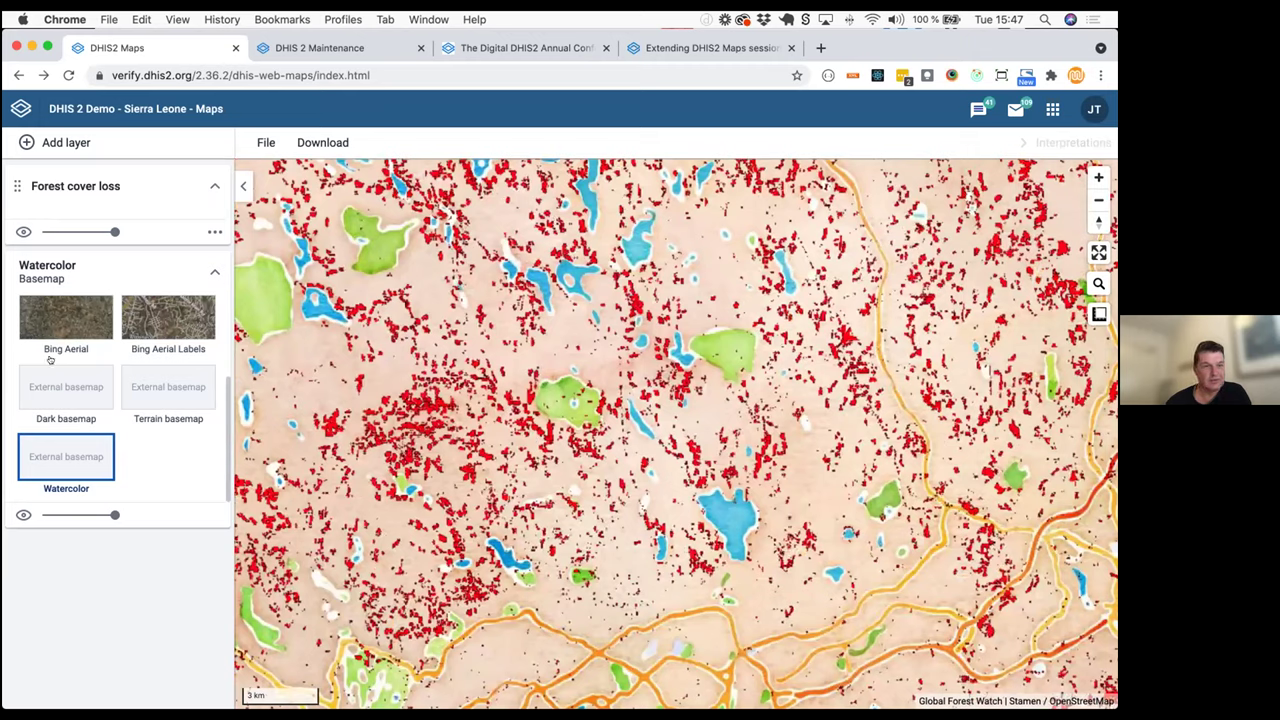
Try the OSM Light basemap, settle on Bing Aerial, and inspect the forest cover loss against the satellite imagery
scroll(55, 362, up, 3)
click(53, 318)
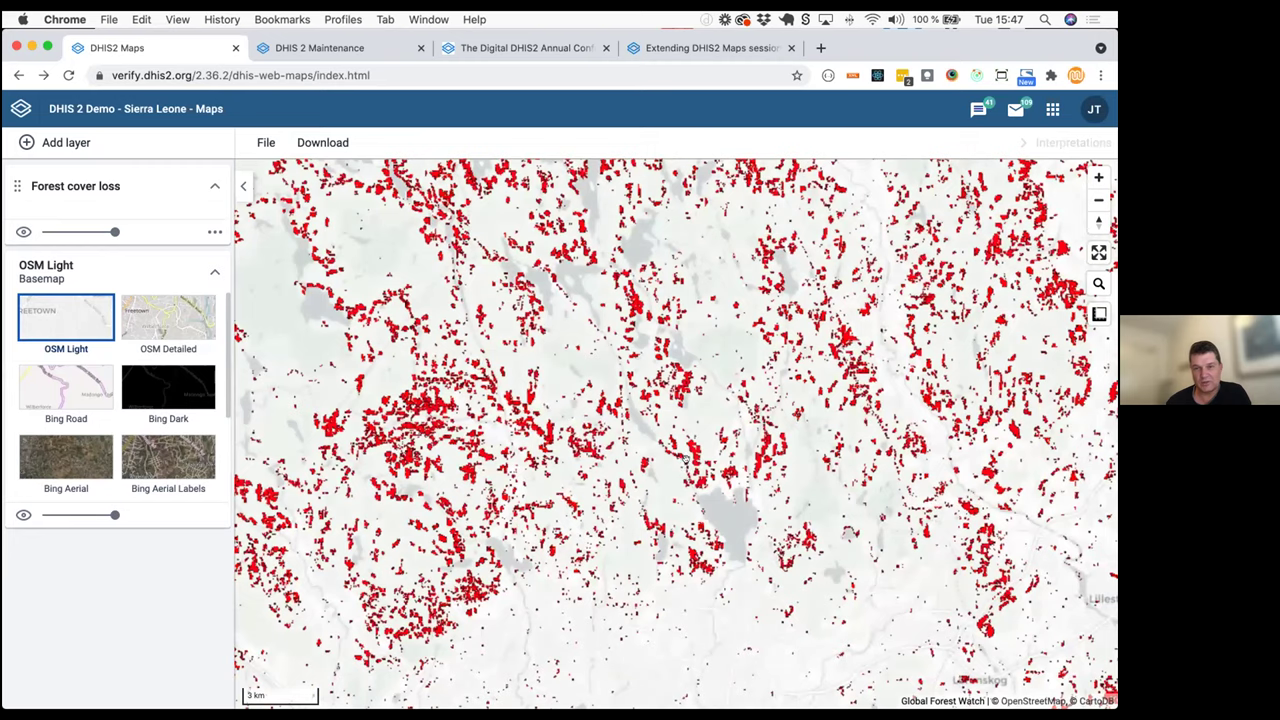
click(59, 465)
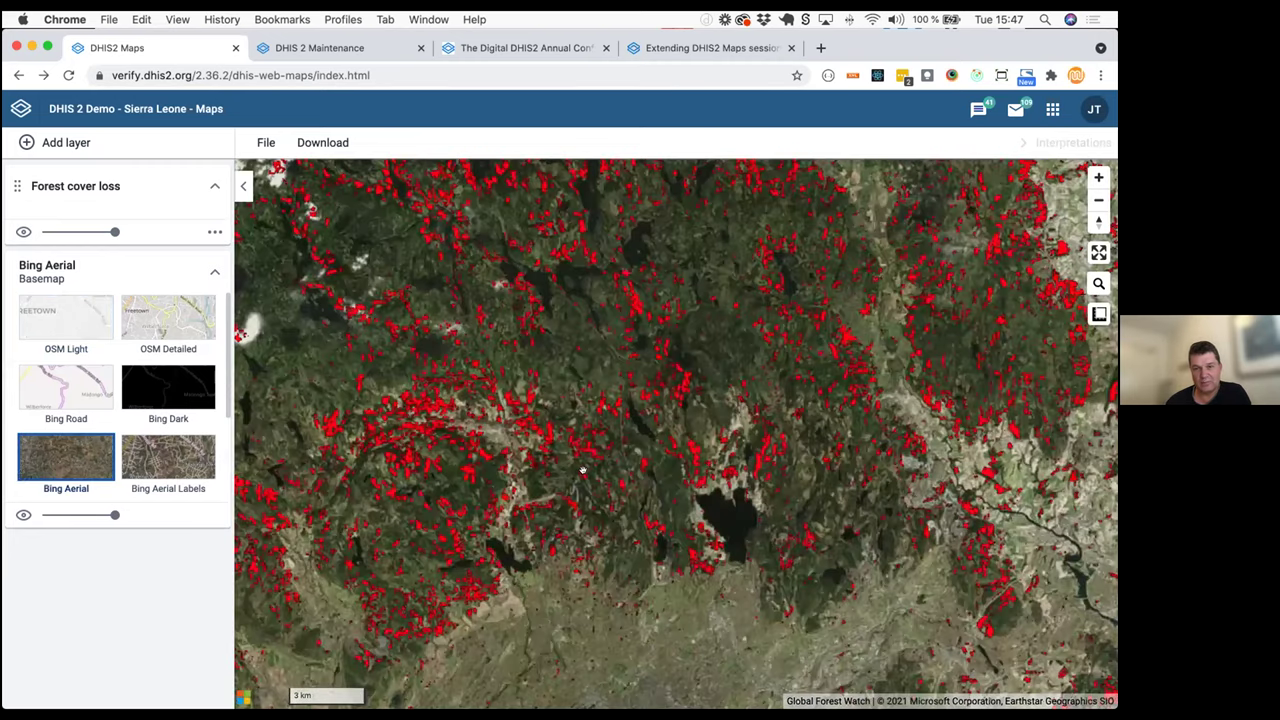
scroll(582, 470, up, 3)
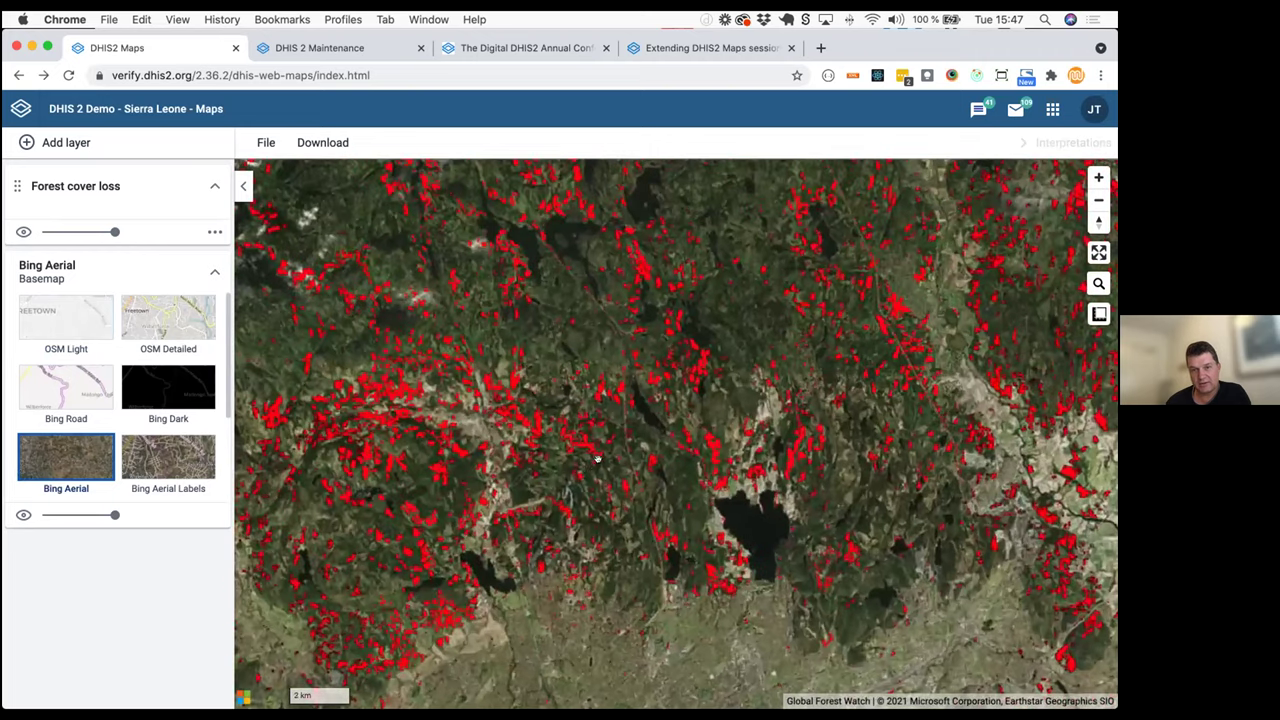
scroll(585, 463, up, 2)
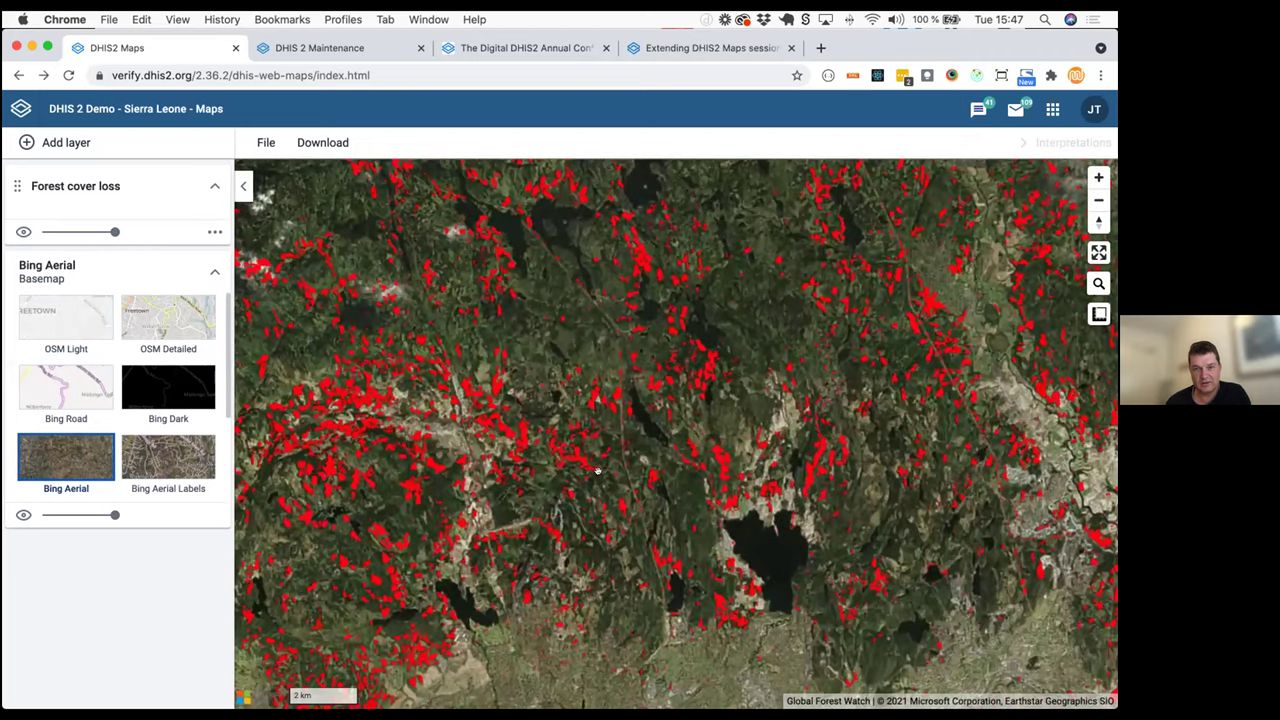
scroll(605, 478, down, 1)
drag(597, 444, 557, 504)
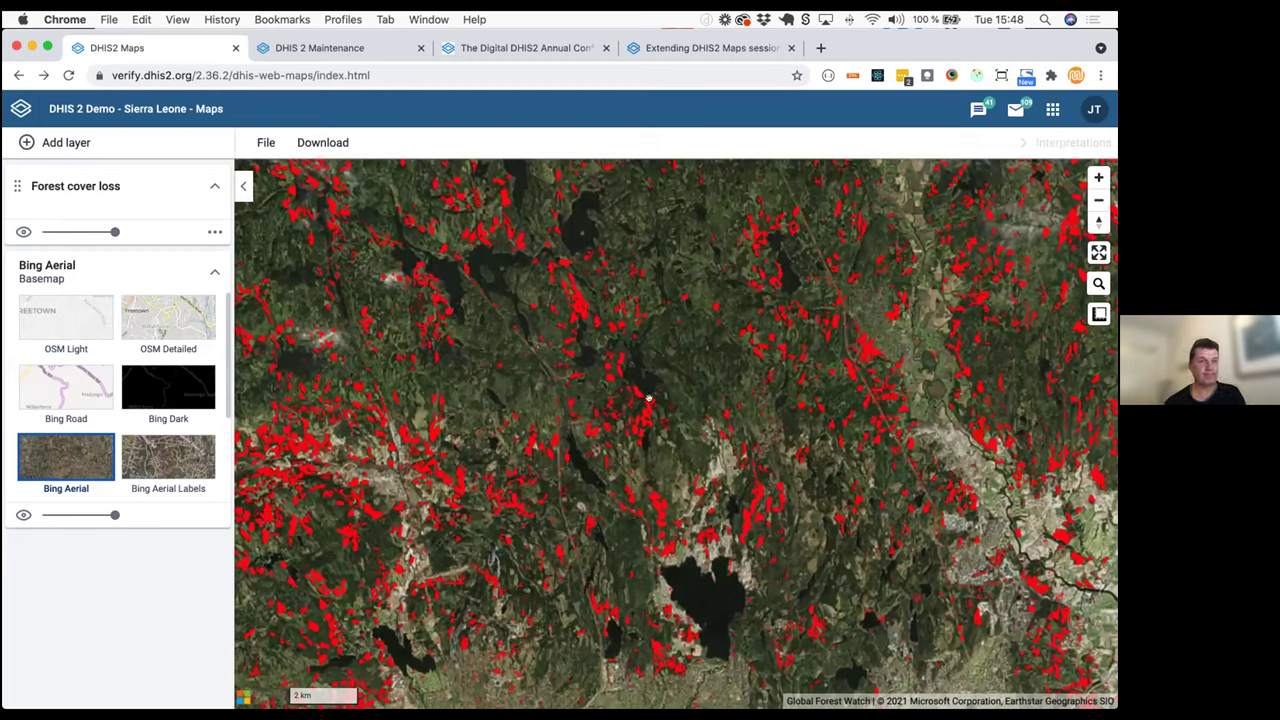
Switch to the slide presentation and advance to the External layers: Disputed borders slide
key(super+Tab)
key(super+Tab)
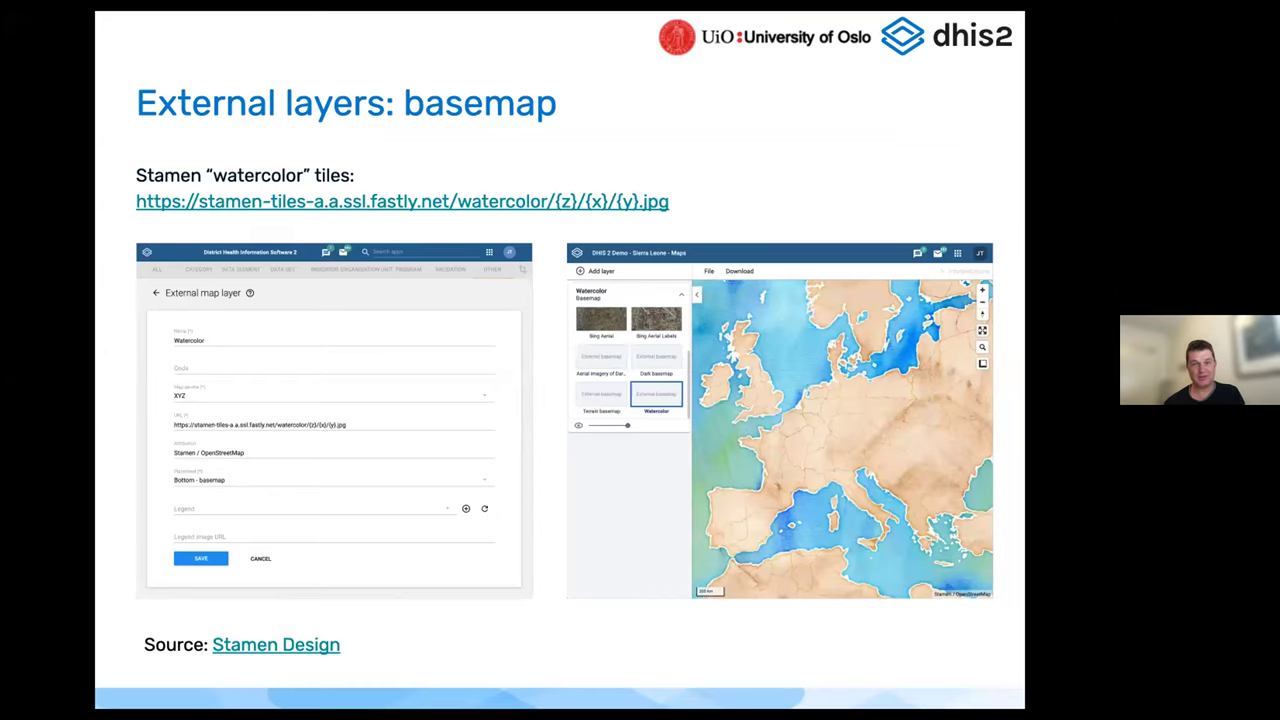
key(Right)
key(Right)
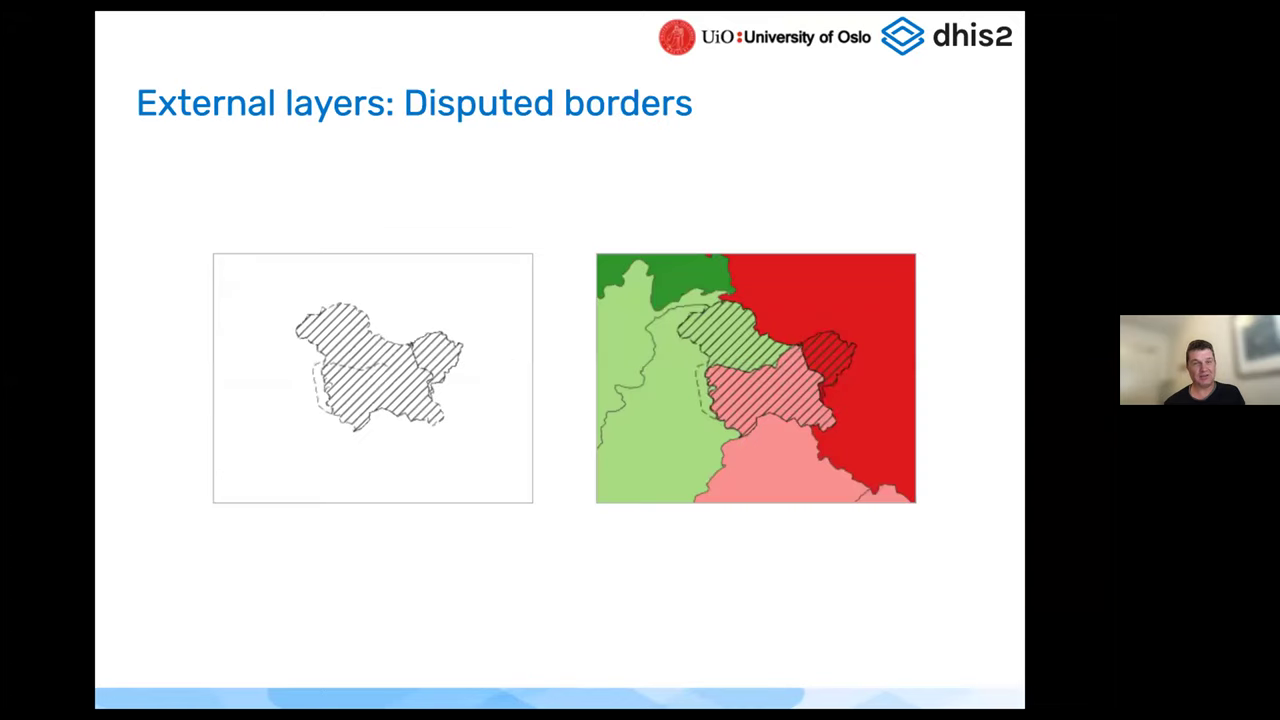